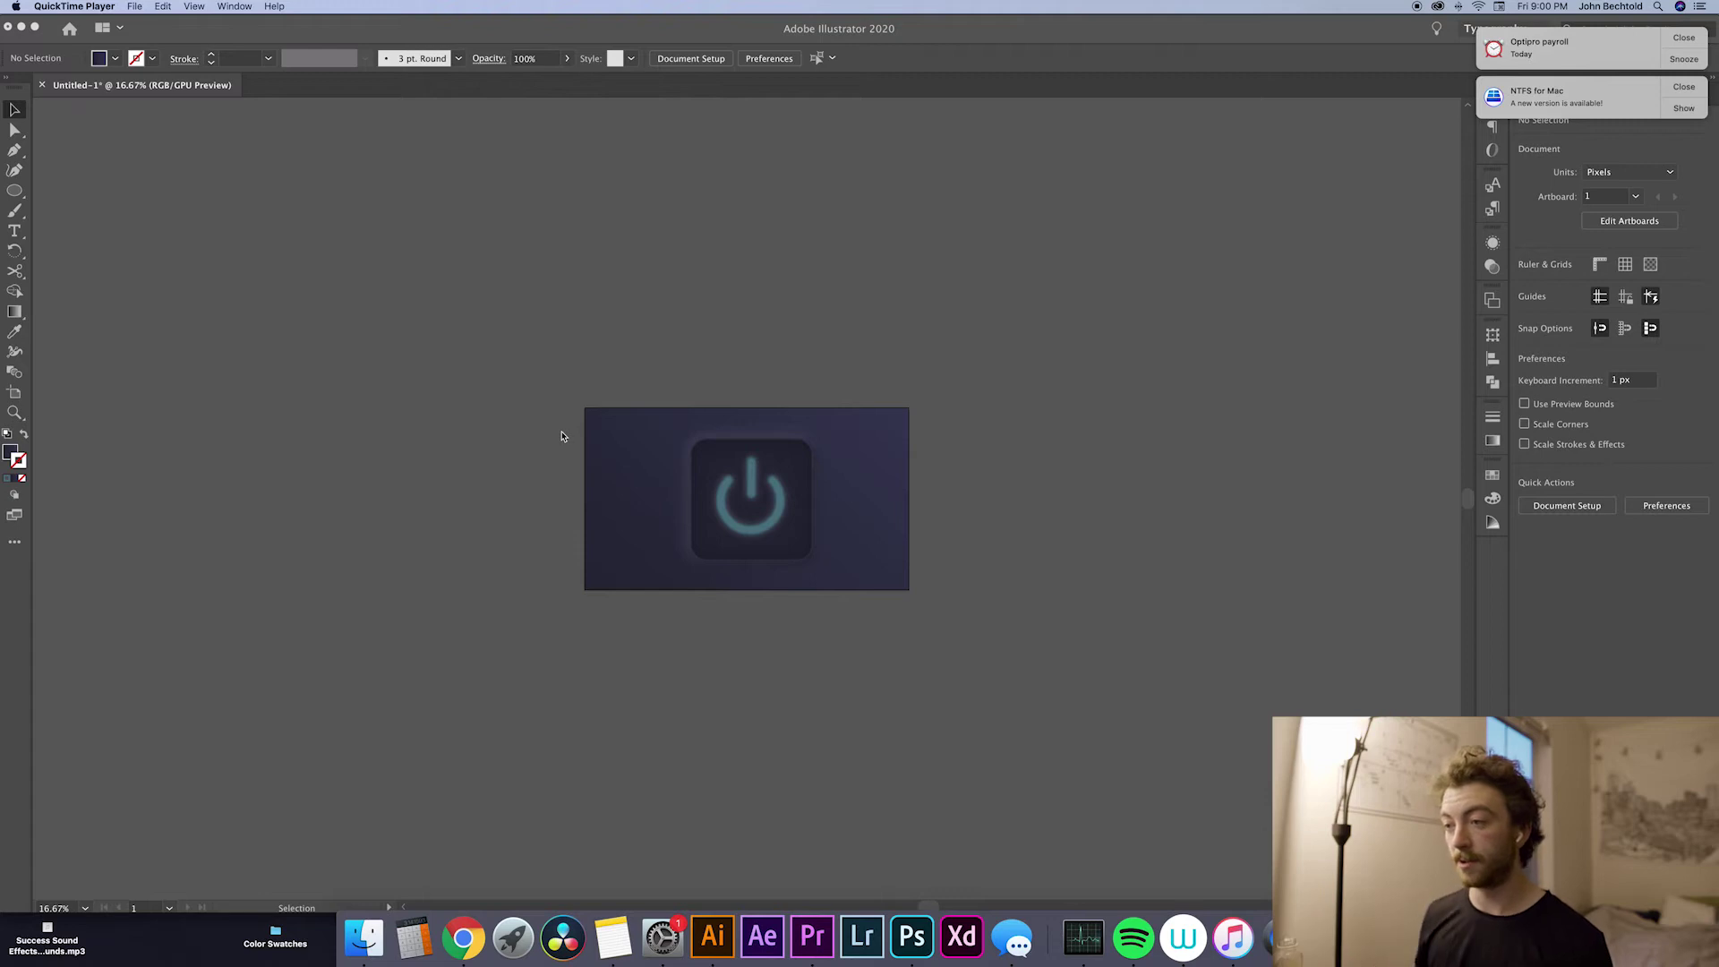
Step: Create a new 1920×1080 px document and zoom out to see the whole artboard
left_click(548, 433)
key("a")
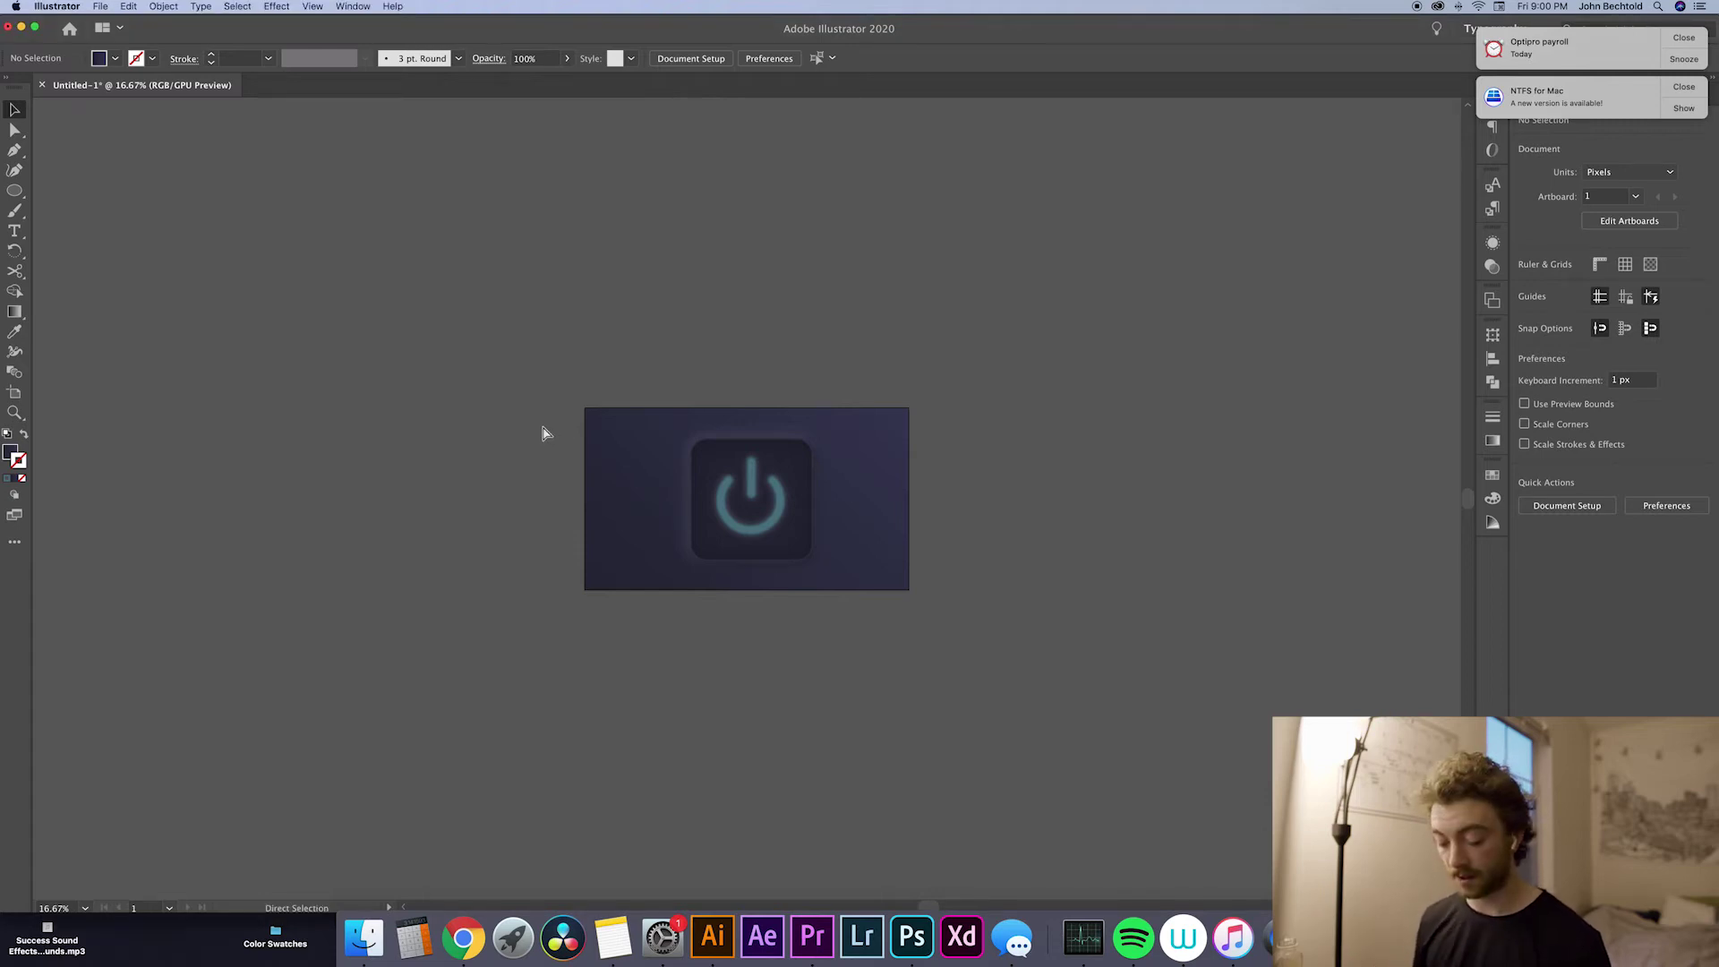
key("super+n")
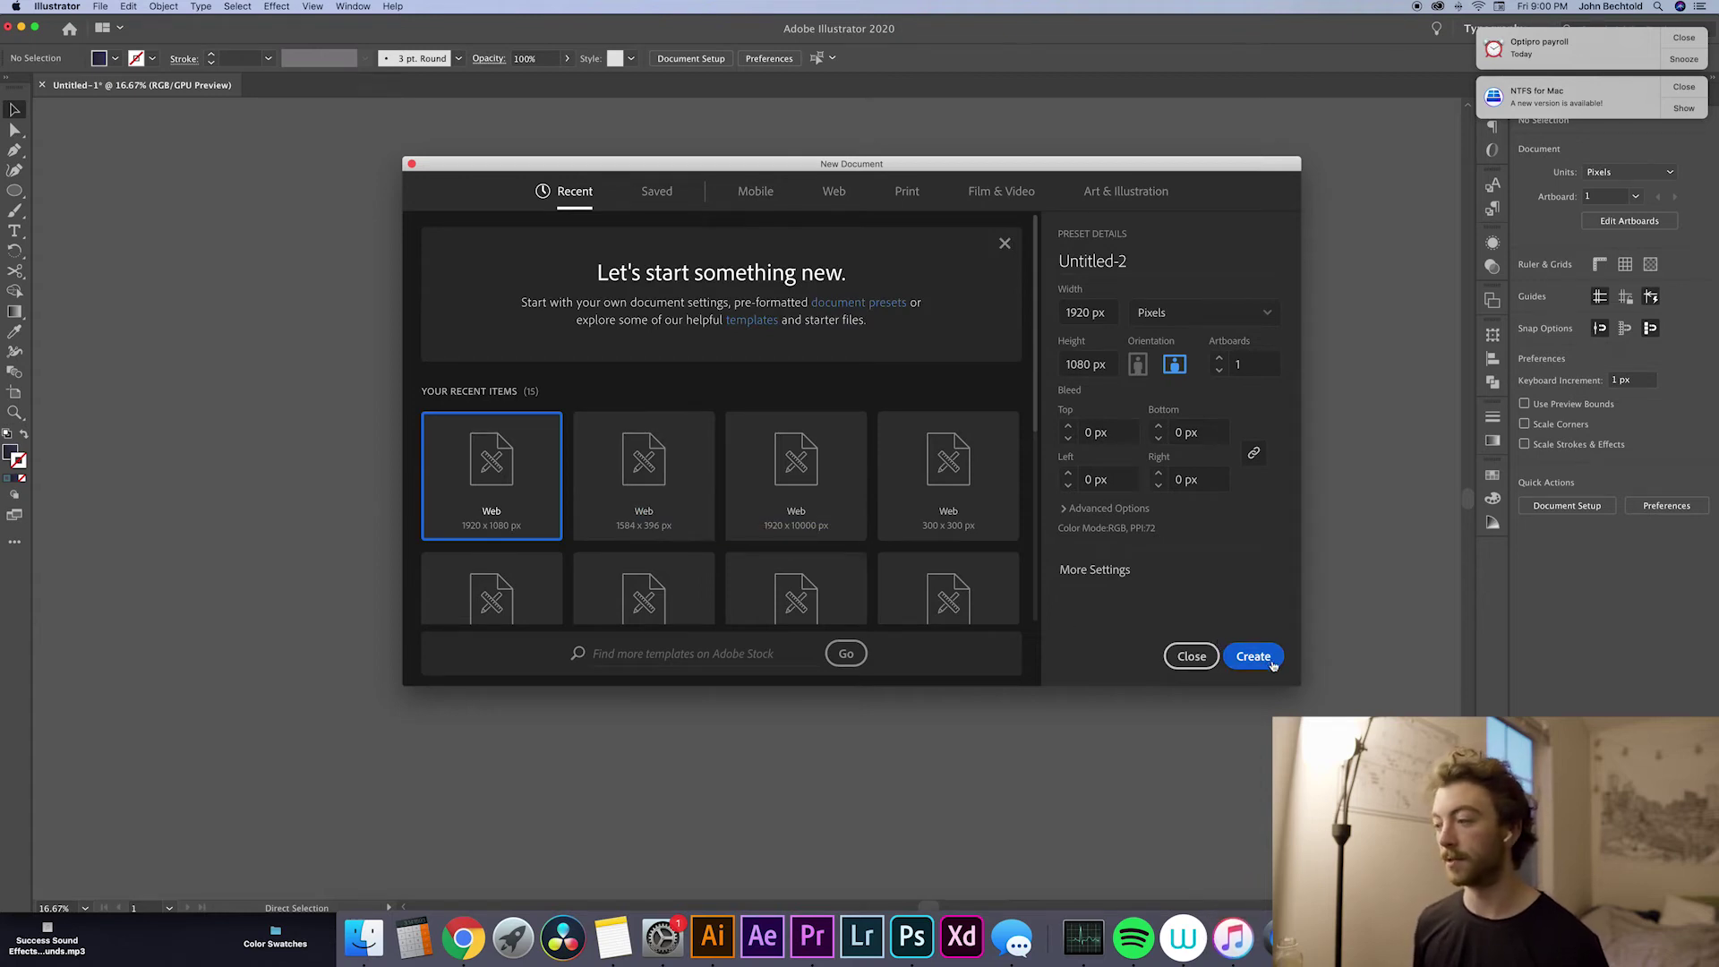
left_click(1253, 657)
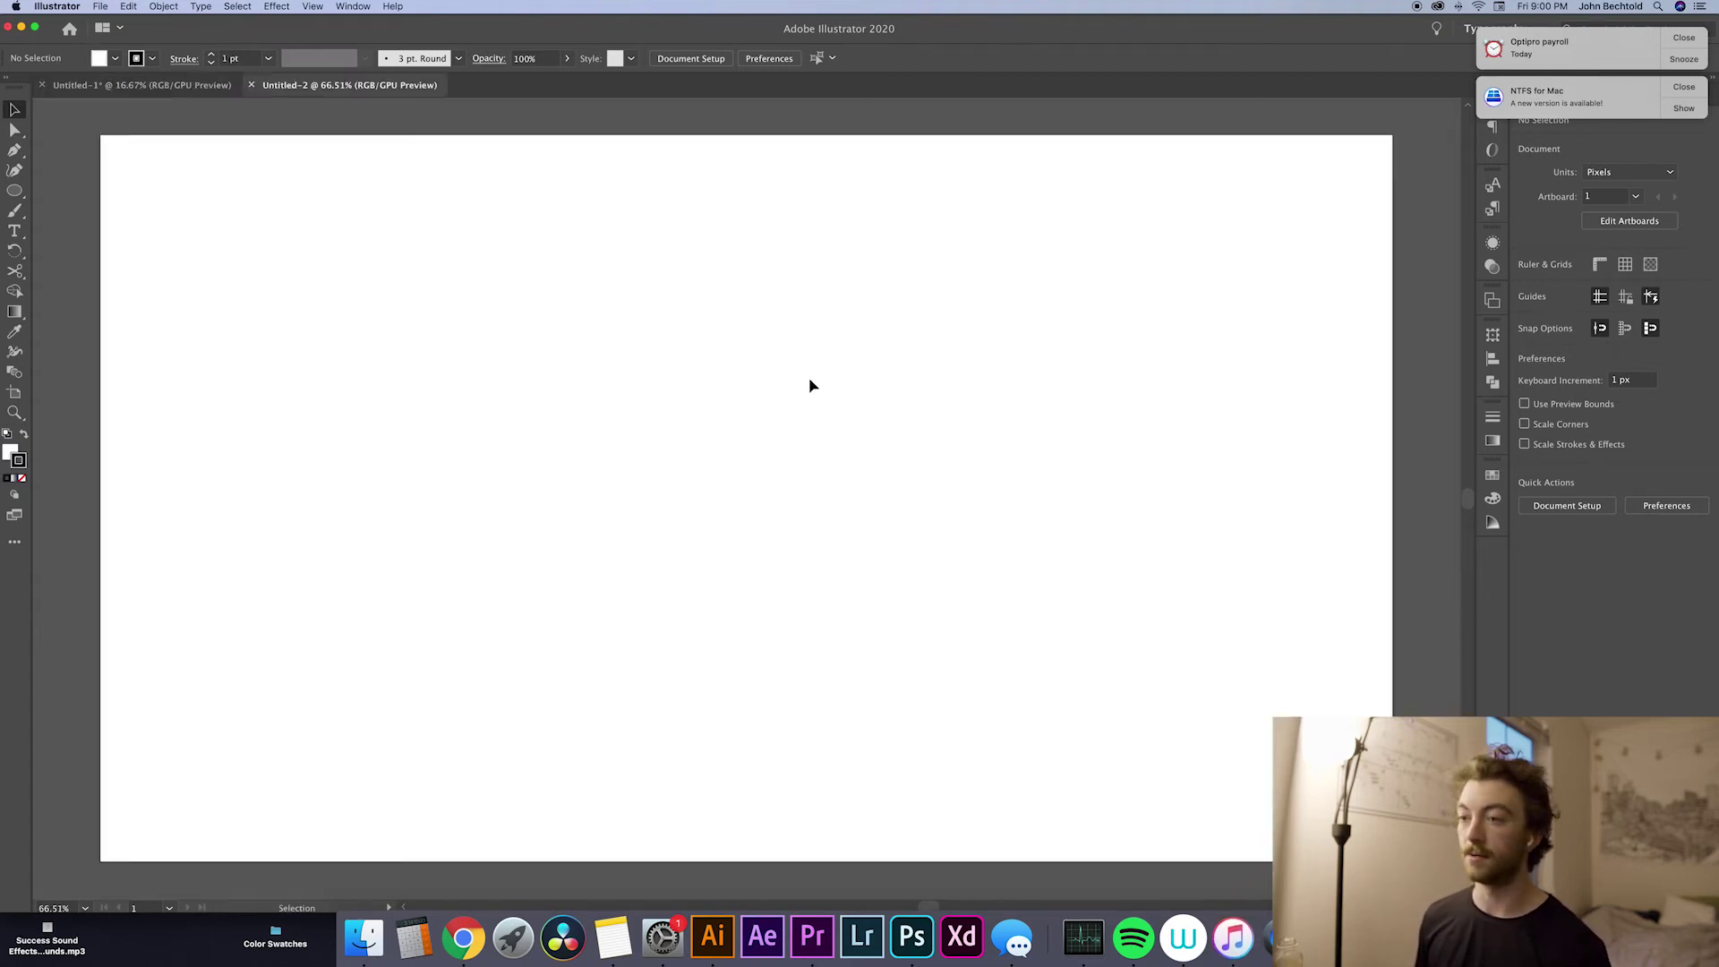
key("a")
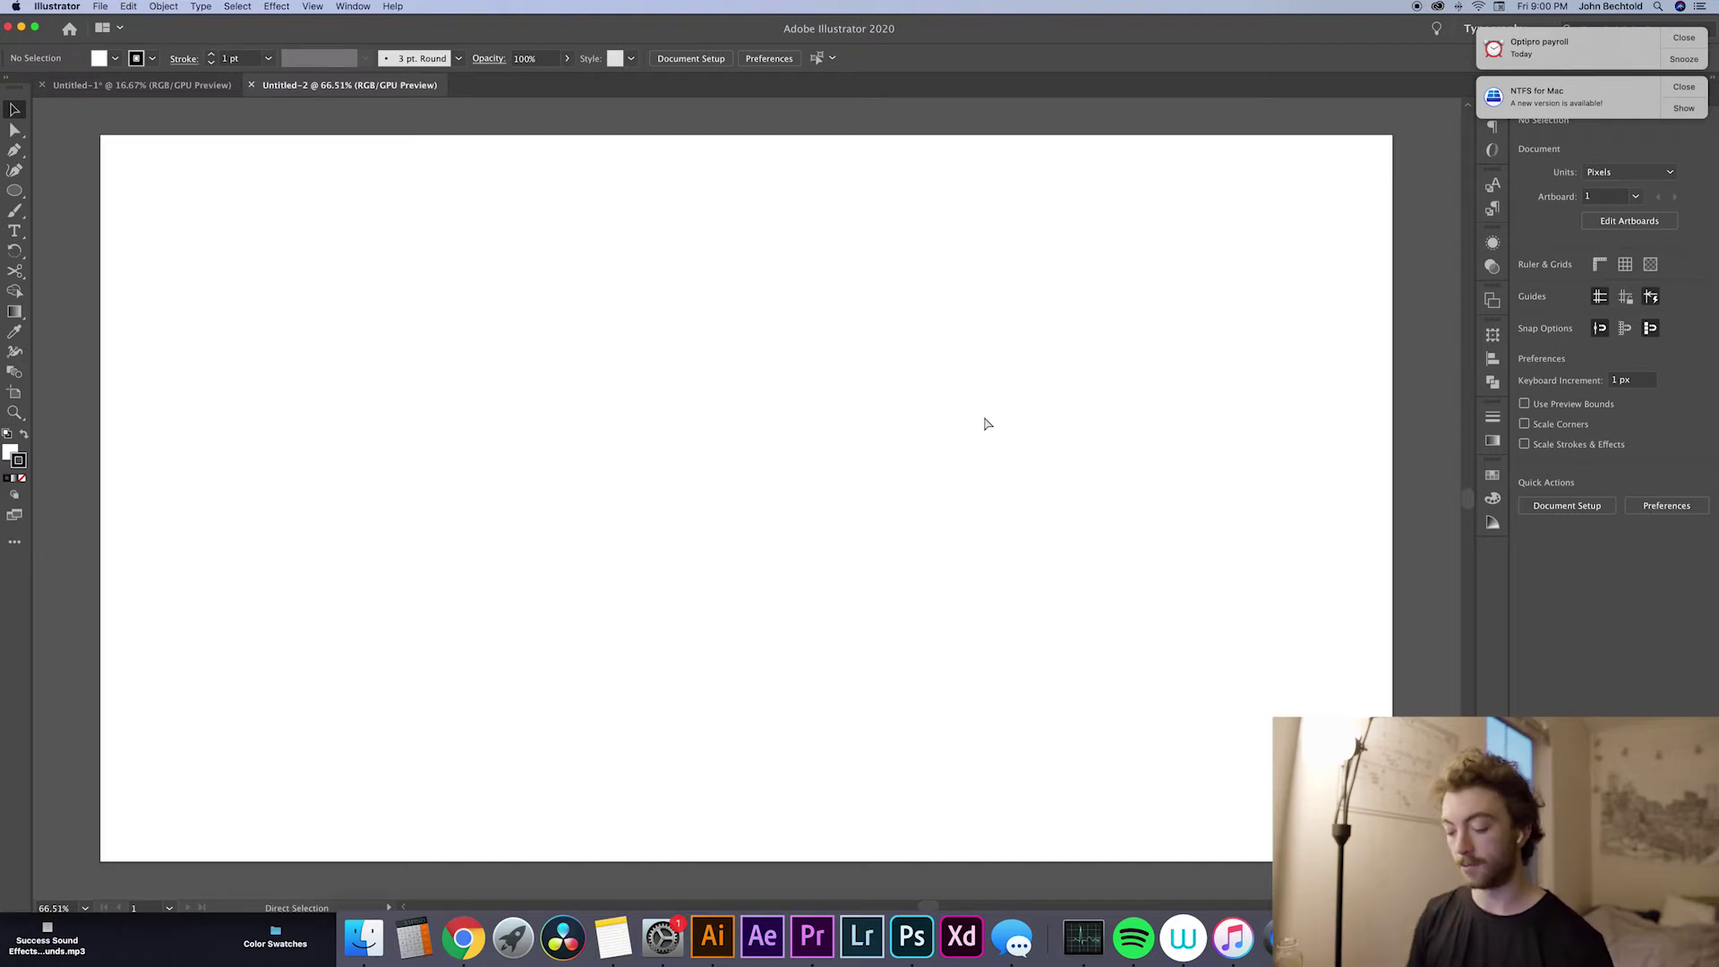
key("super+minus")
key("super+minus")
key("v")
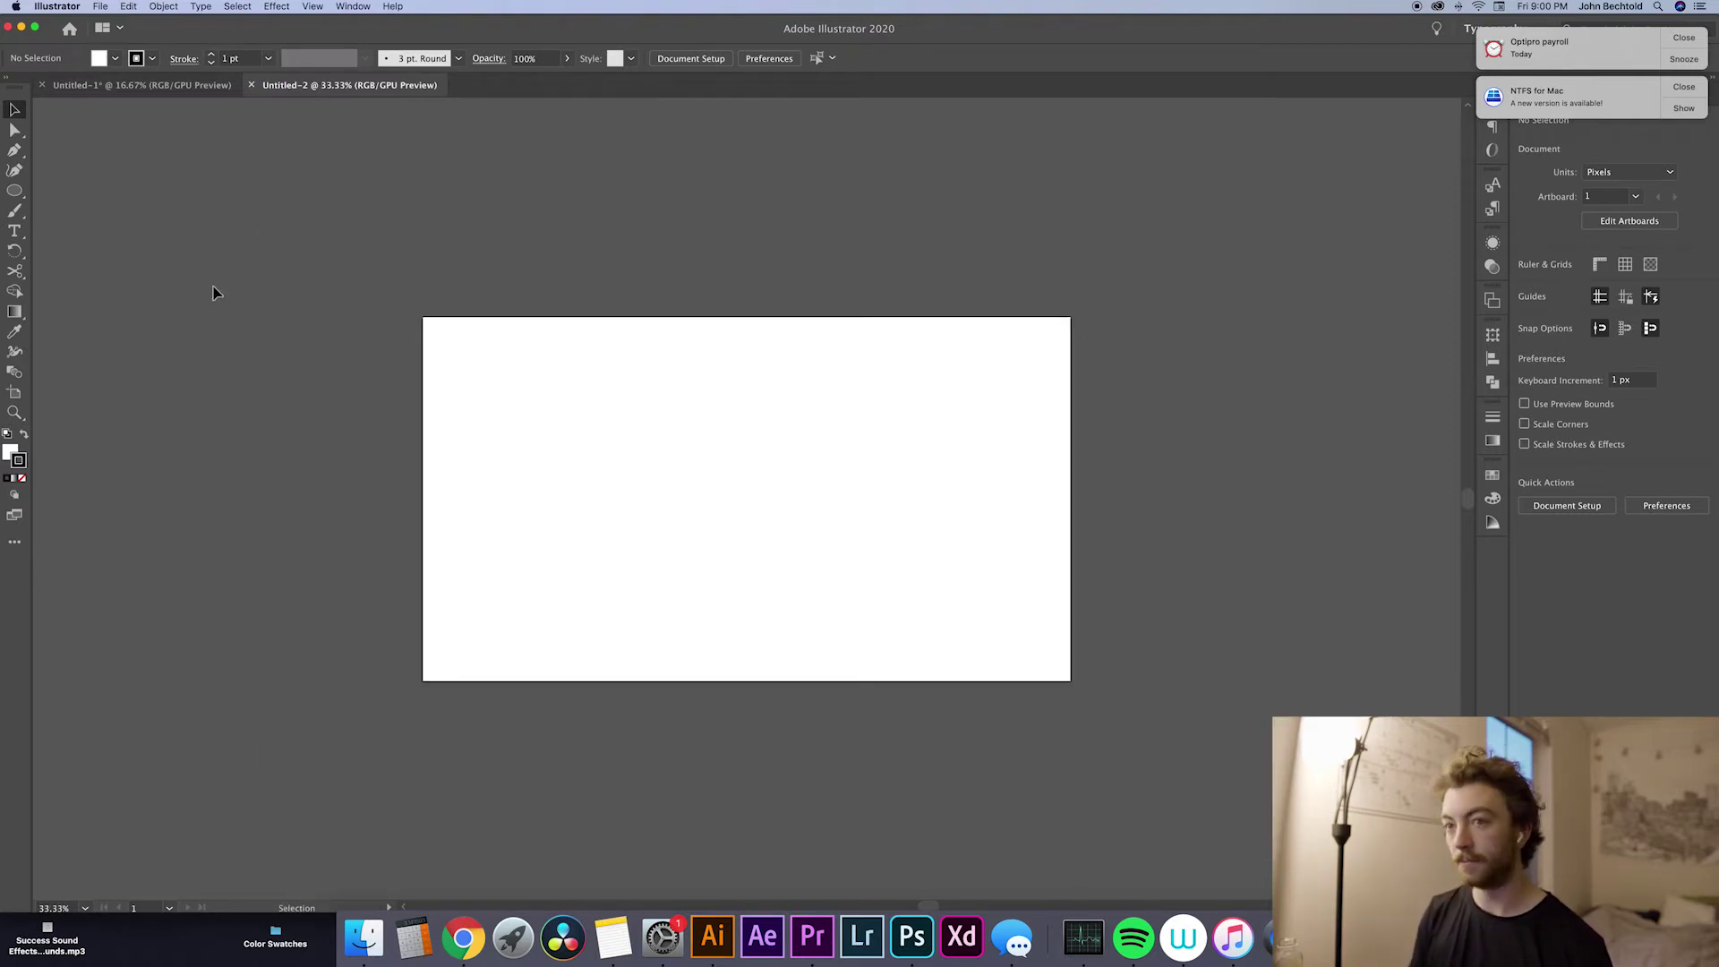
Step: Paste the power-button artwork from Untitled-1 into Untitled-2, parked above the artboard
left_click(142, 85)
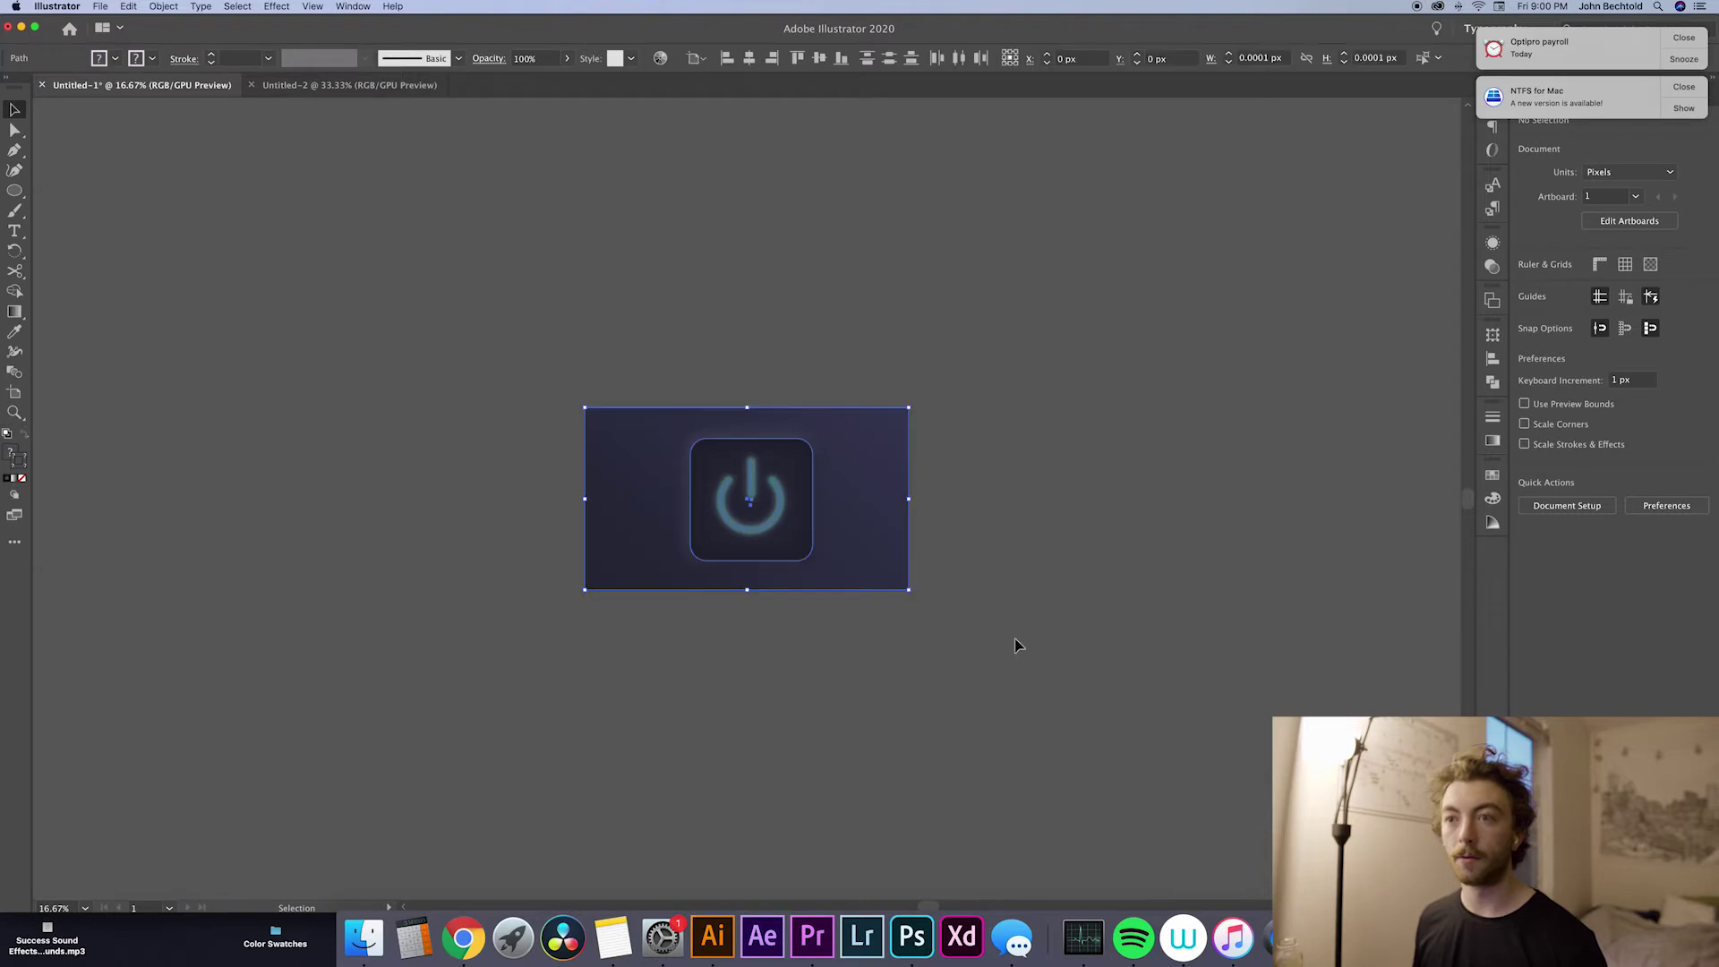
left_click(401, 86)
key("super+v")
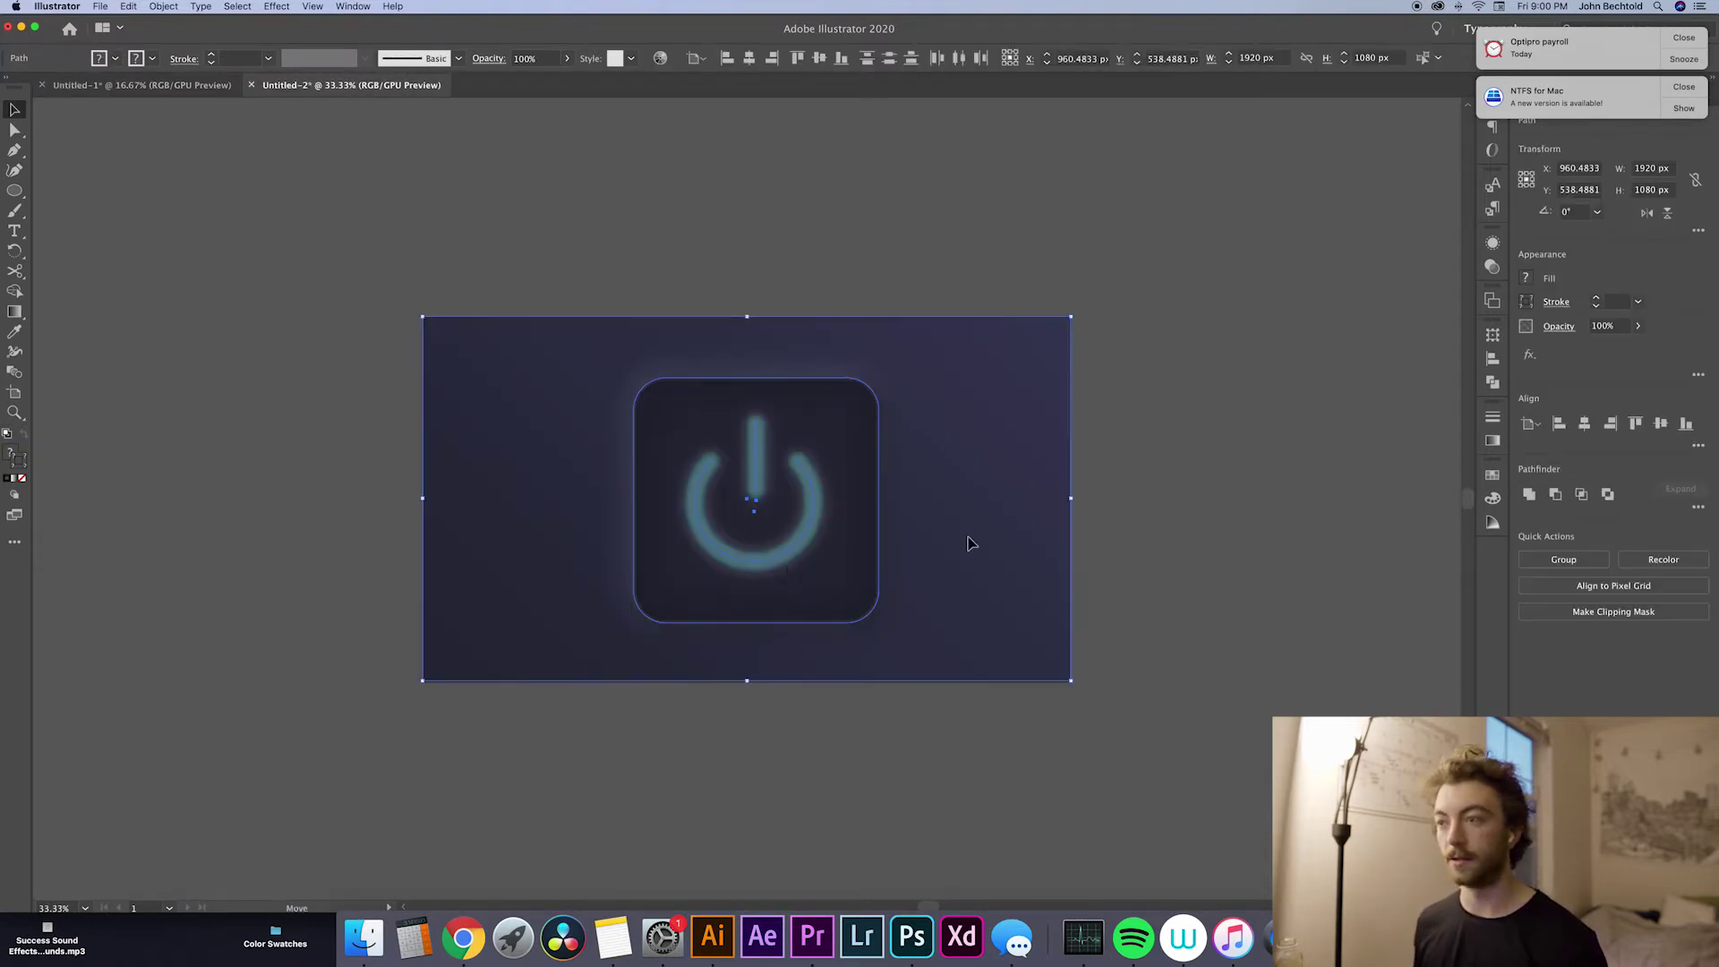
left_click_drag(972, 543, 954, 173)
Step: Draw a rectangle covering the whole new artboard
left_click(1139, 501)
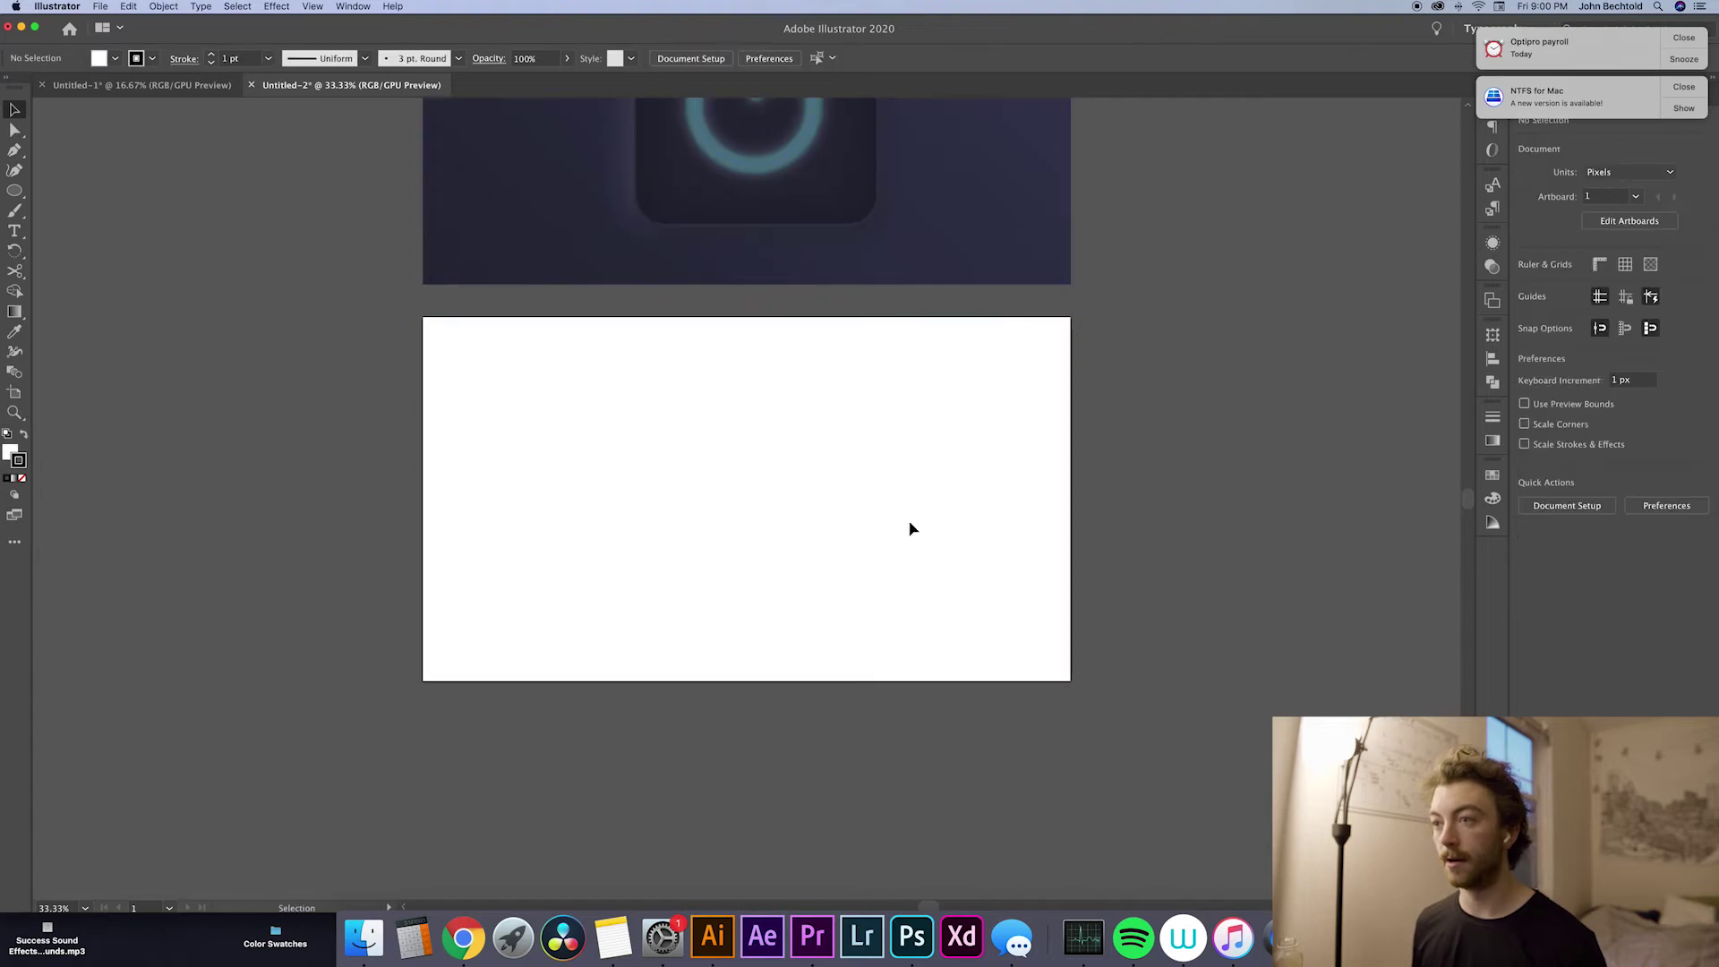
left_click(16, 190)
left_click_drag(423, 317, 1070, 680)
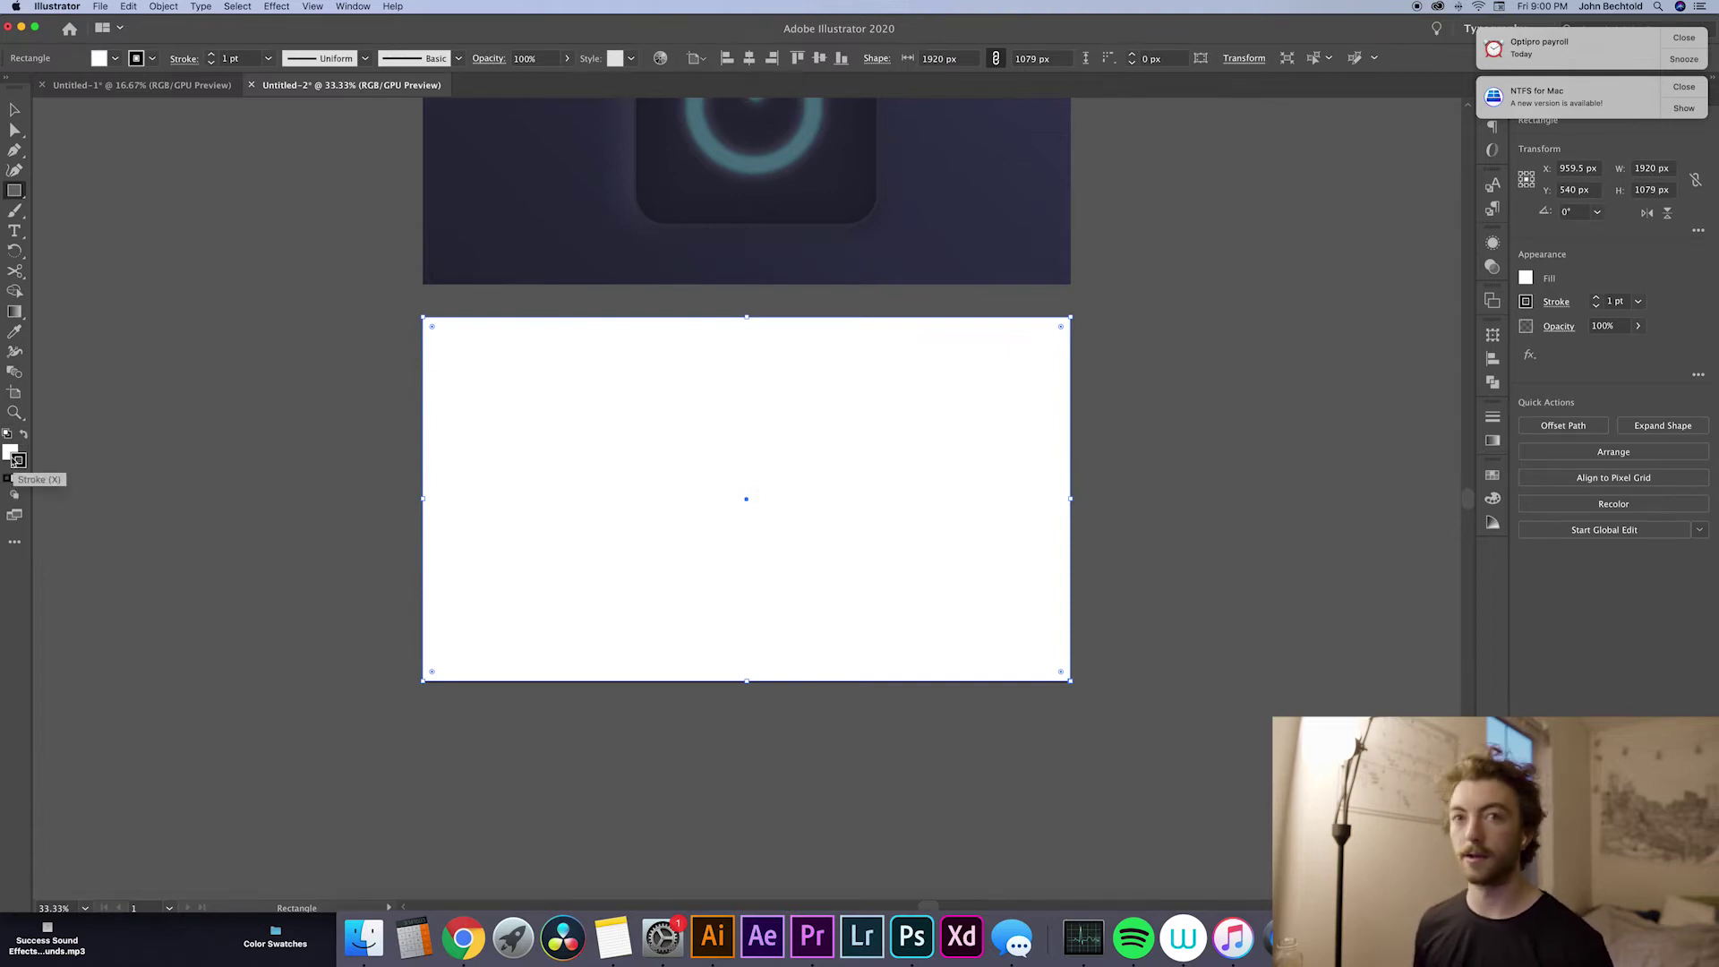
Step: Remove the rectangle's stroke and give it a gradient fill
left_click(22, 478)
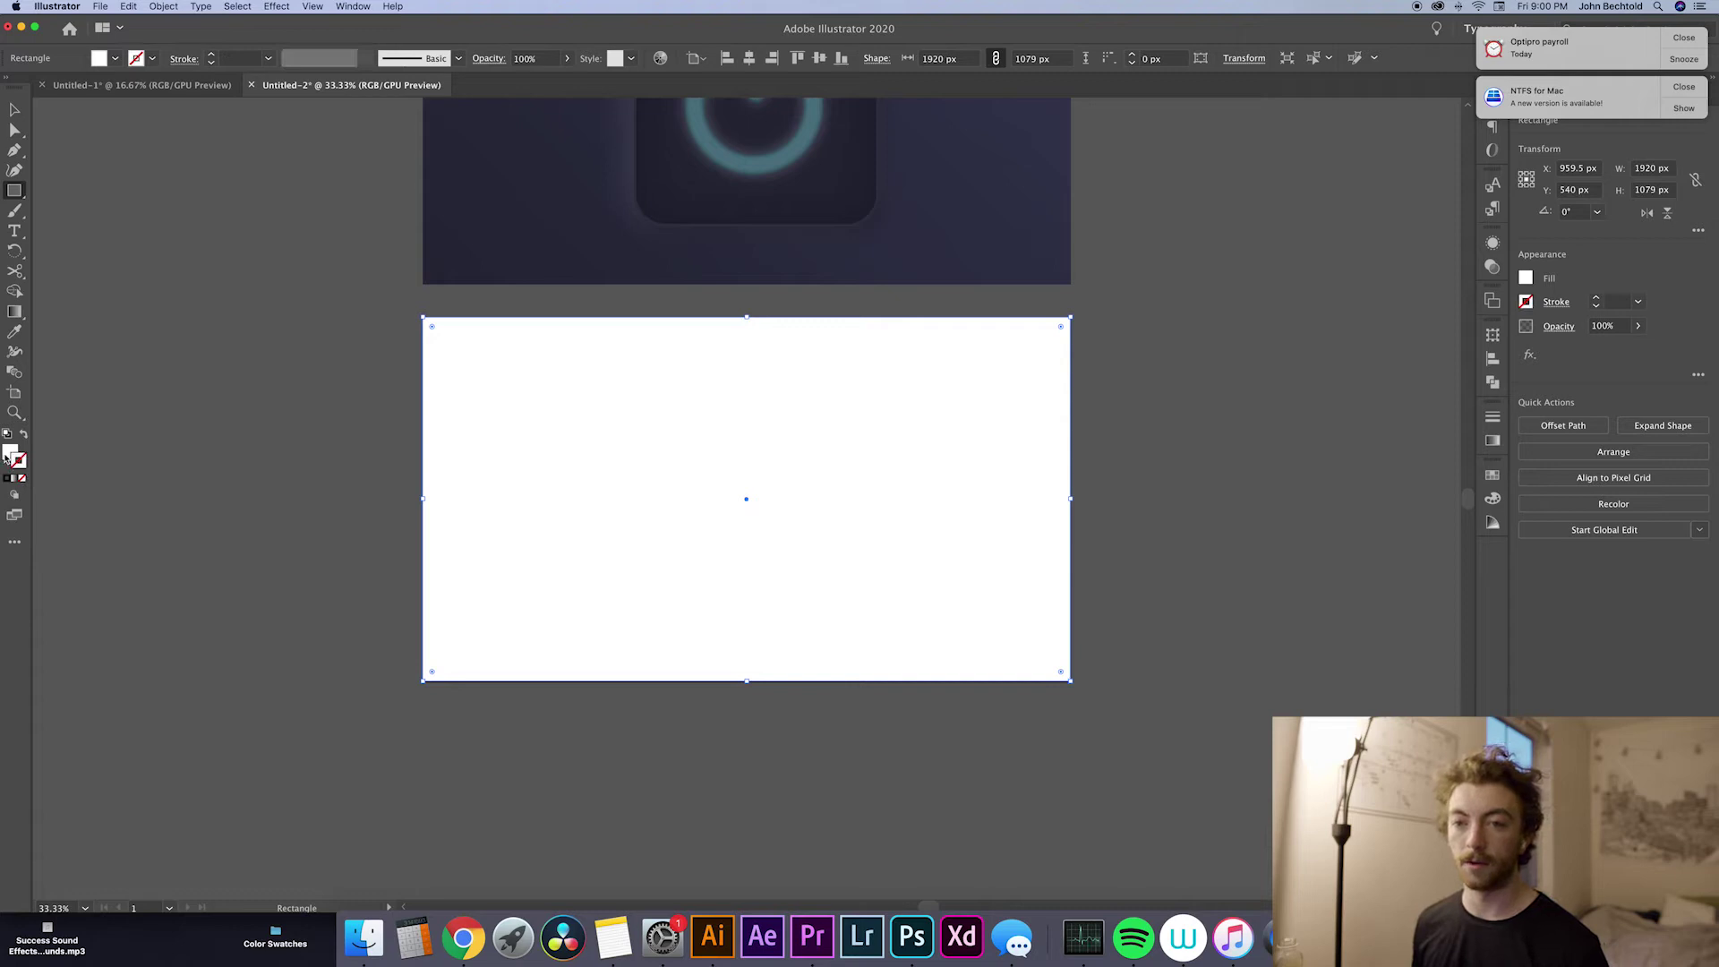
left_click(9, 455)
left_click(14, 479)
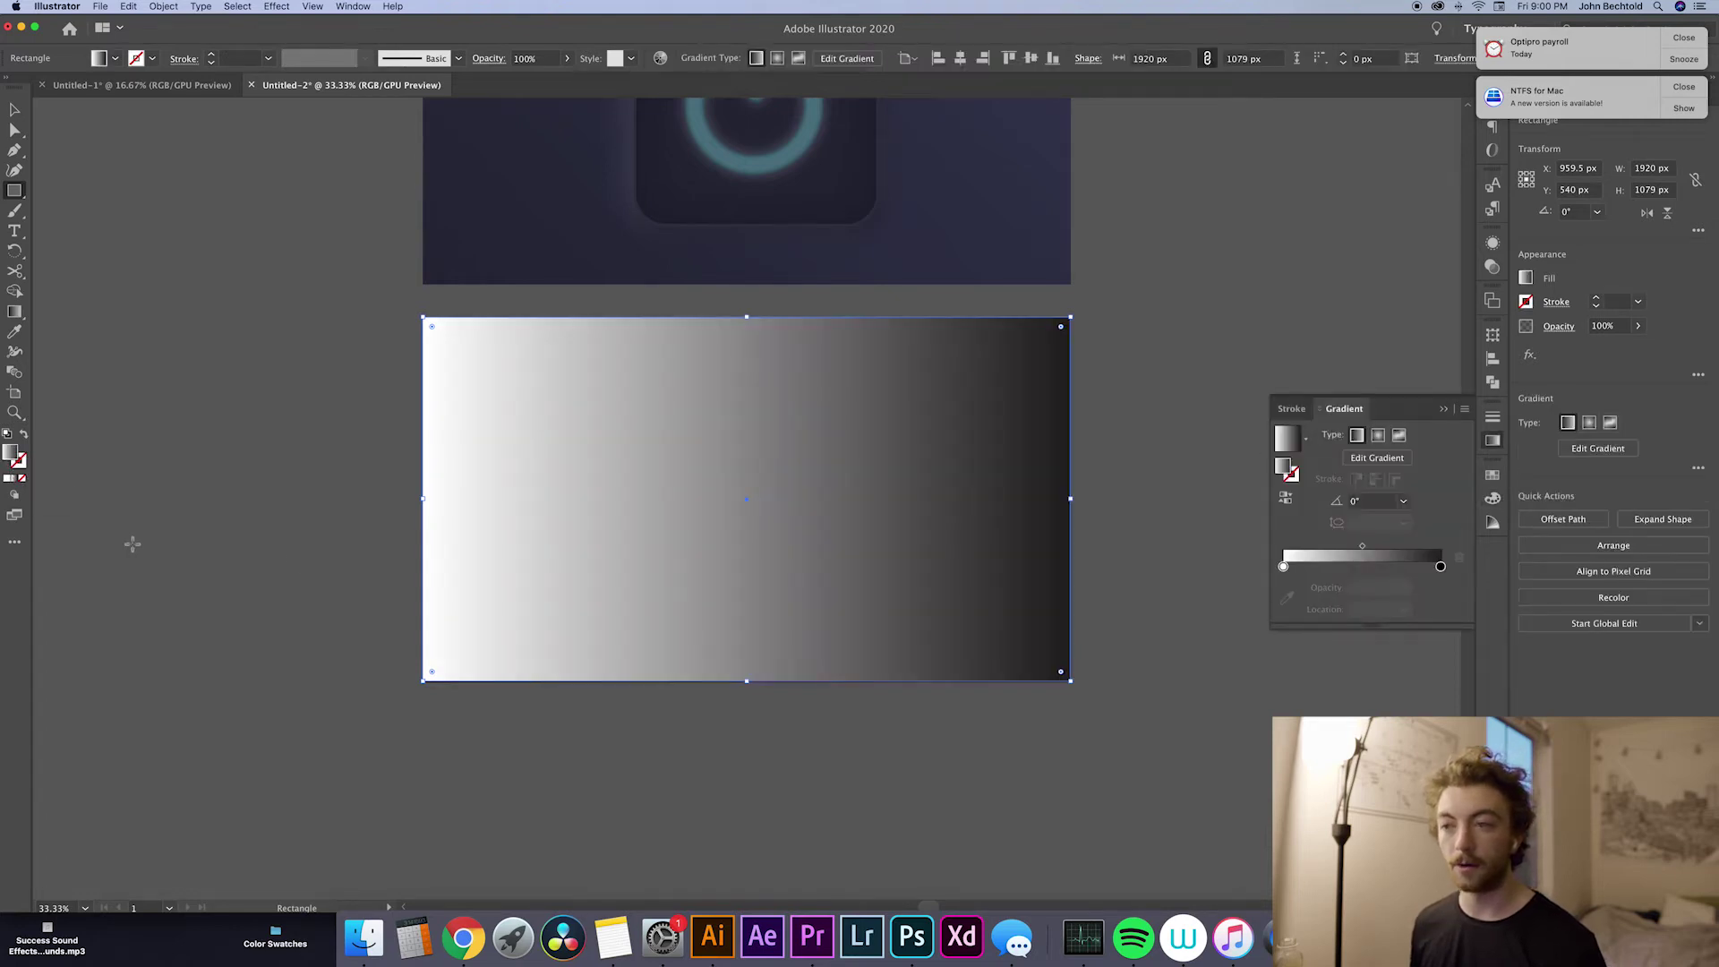
Step: Set the gradient's left stop to near-black #131a1c
left_click(1284, 567)
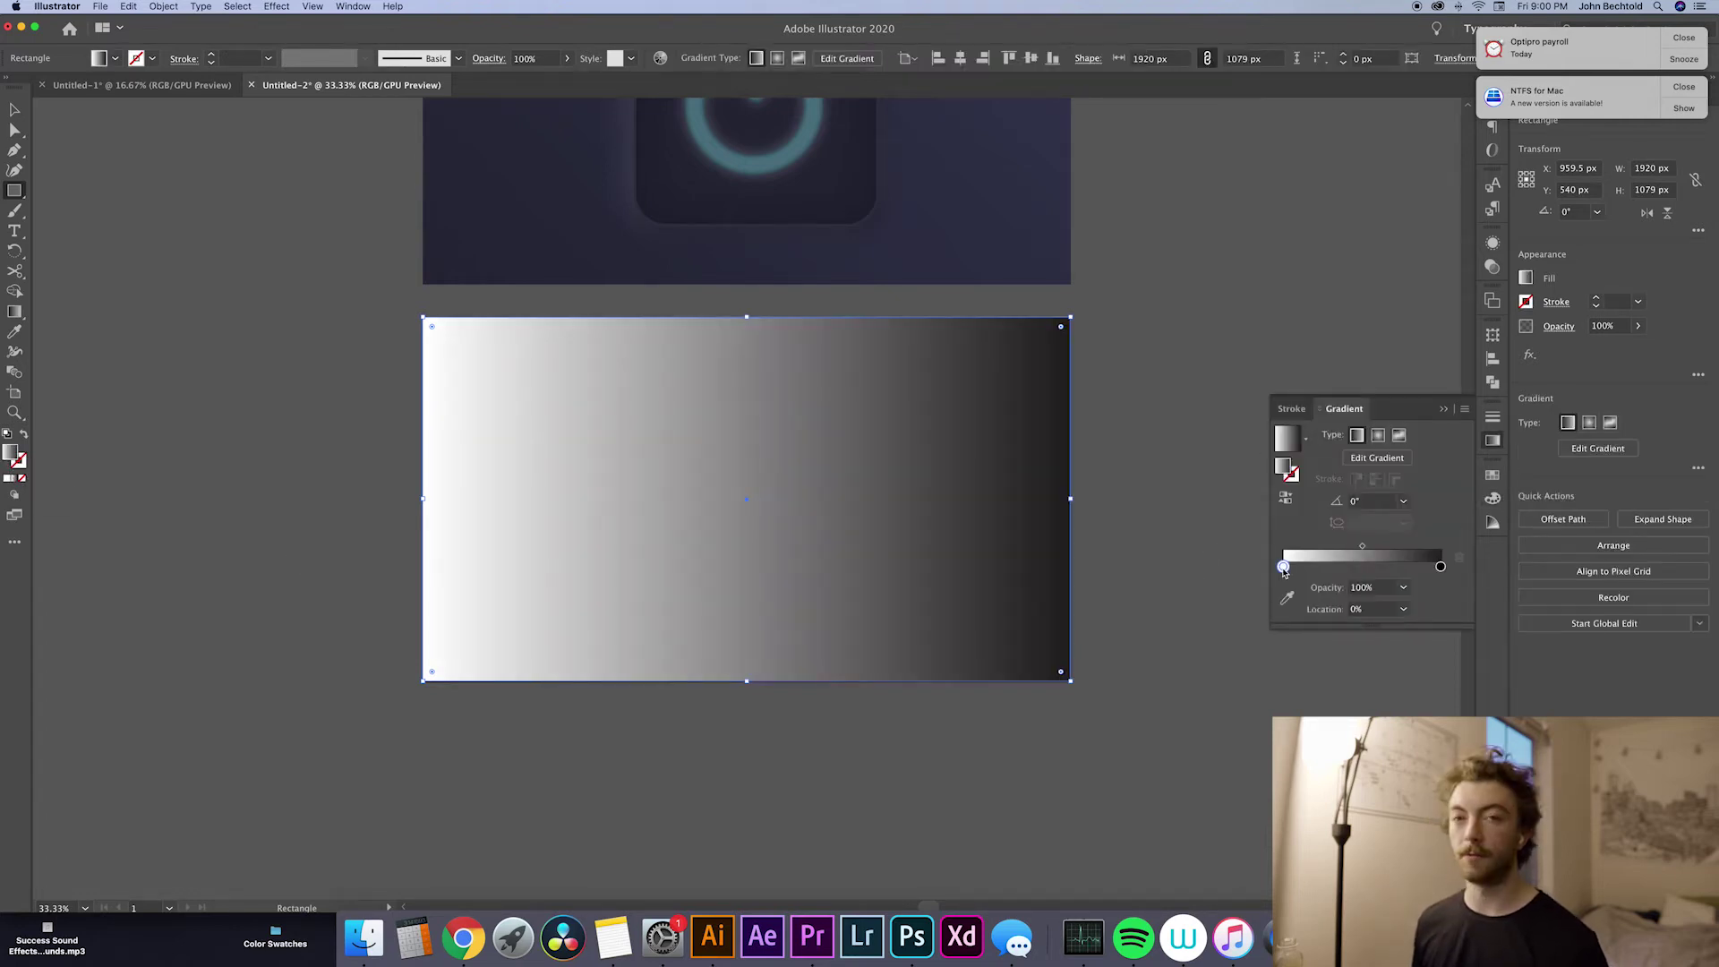
double_click(1285, 467)
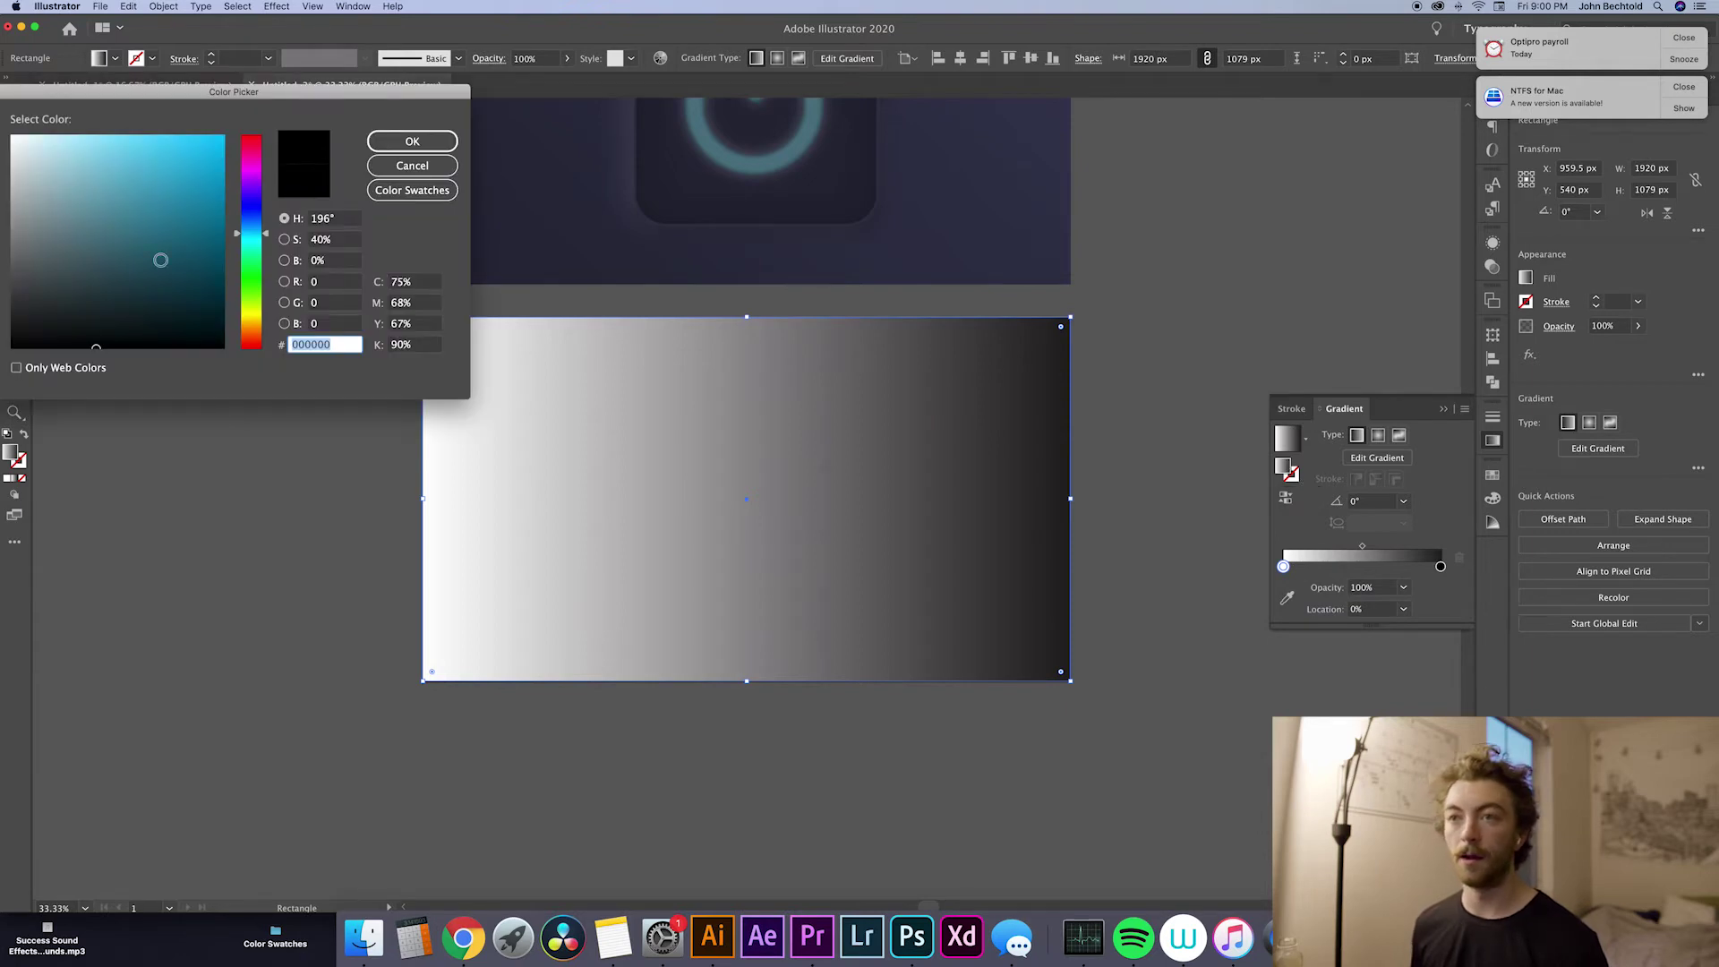
mouse_move(112, 279)
left_mouse_down()
mouse_move(42, 308)
mouse_move(64, 316)
left_mouse_up()
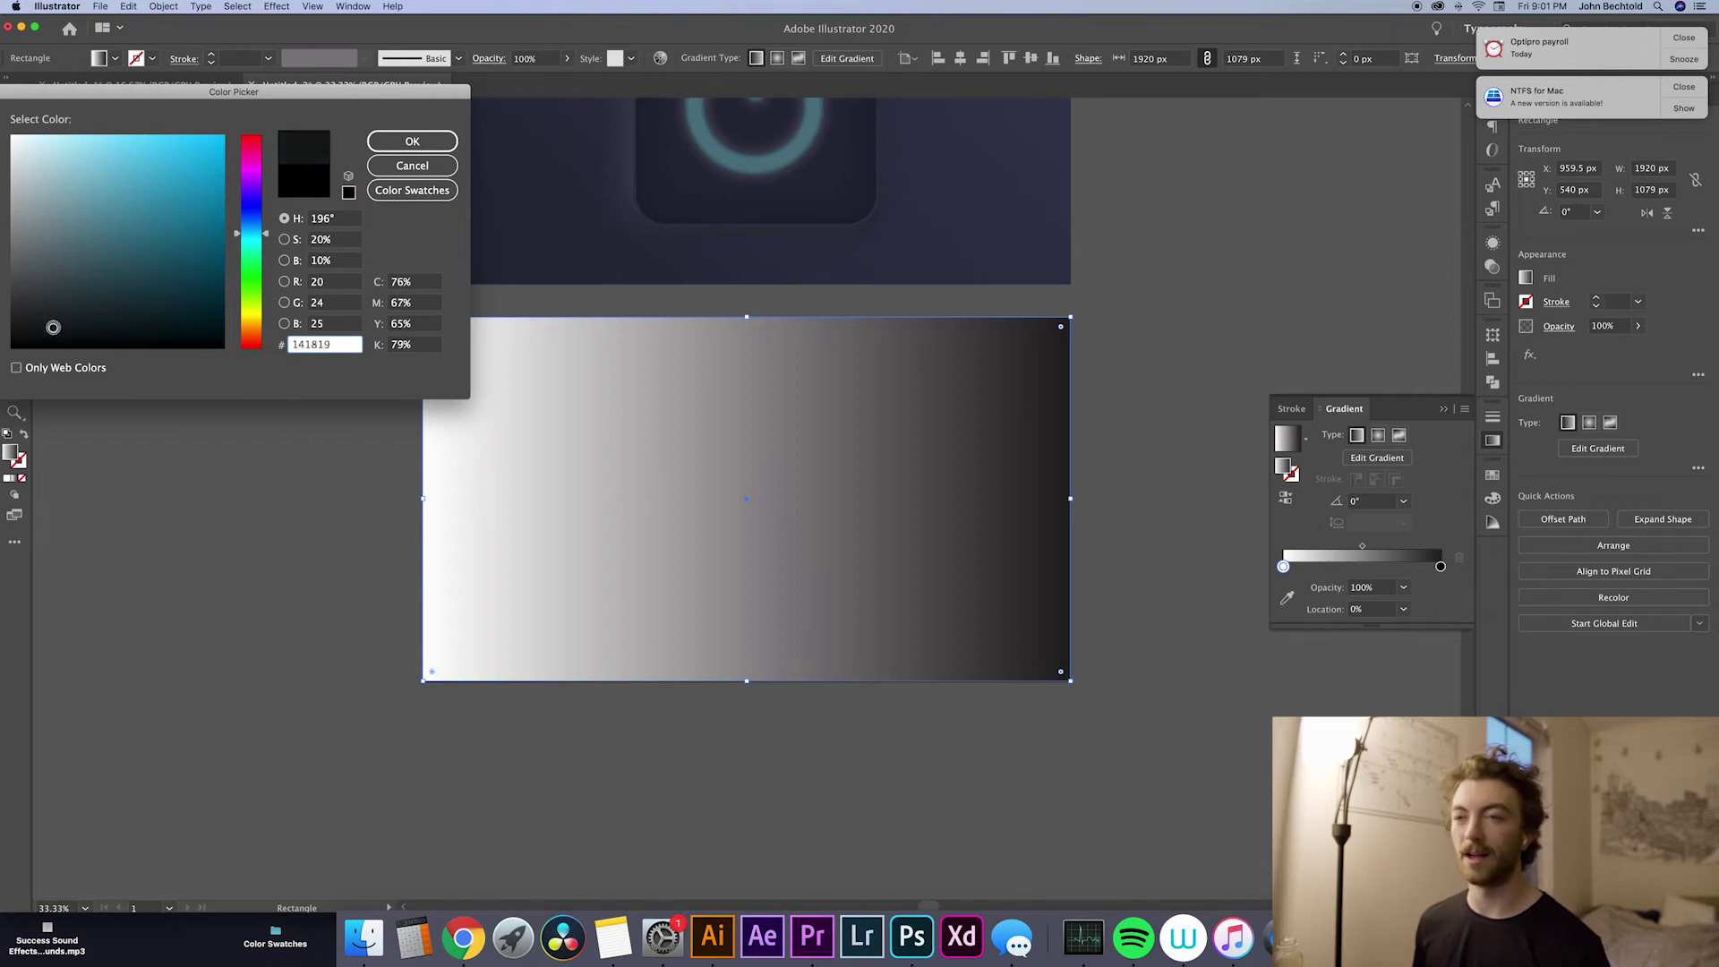
left_click_drag(53, 327, 82, 323)
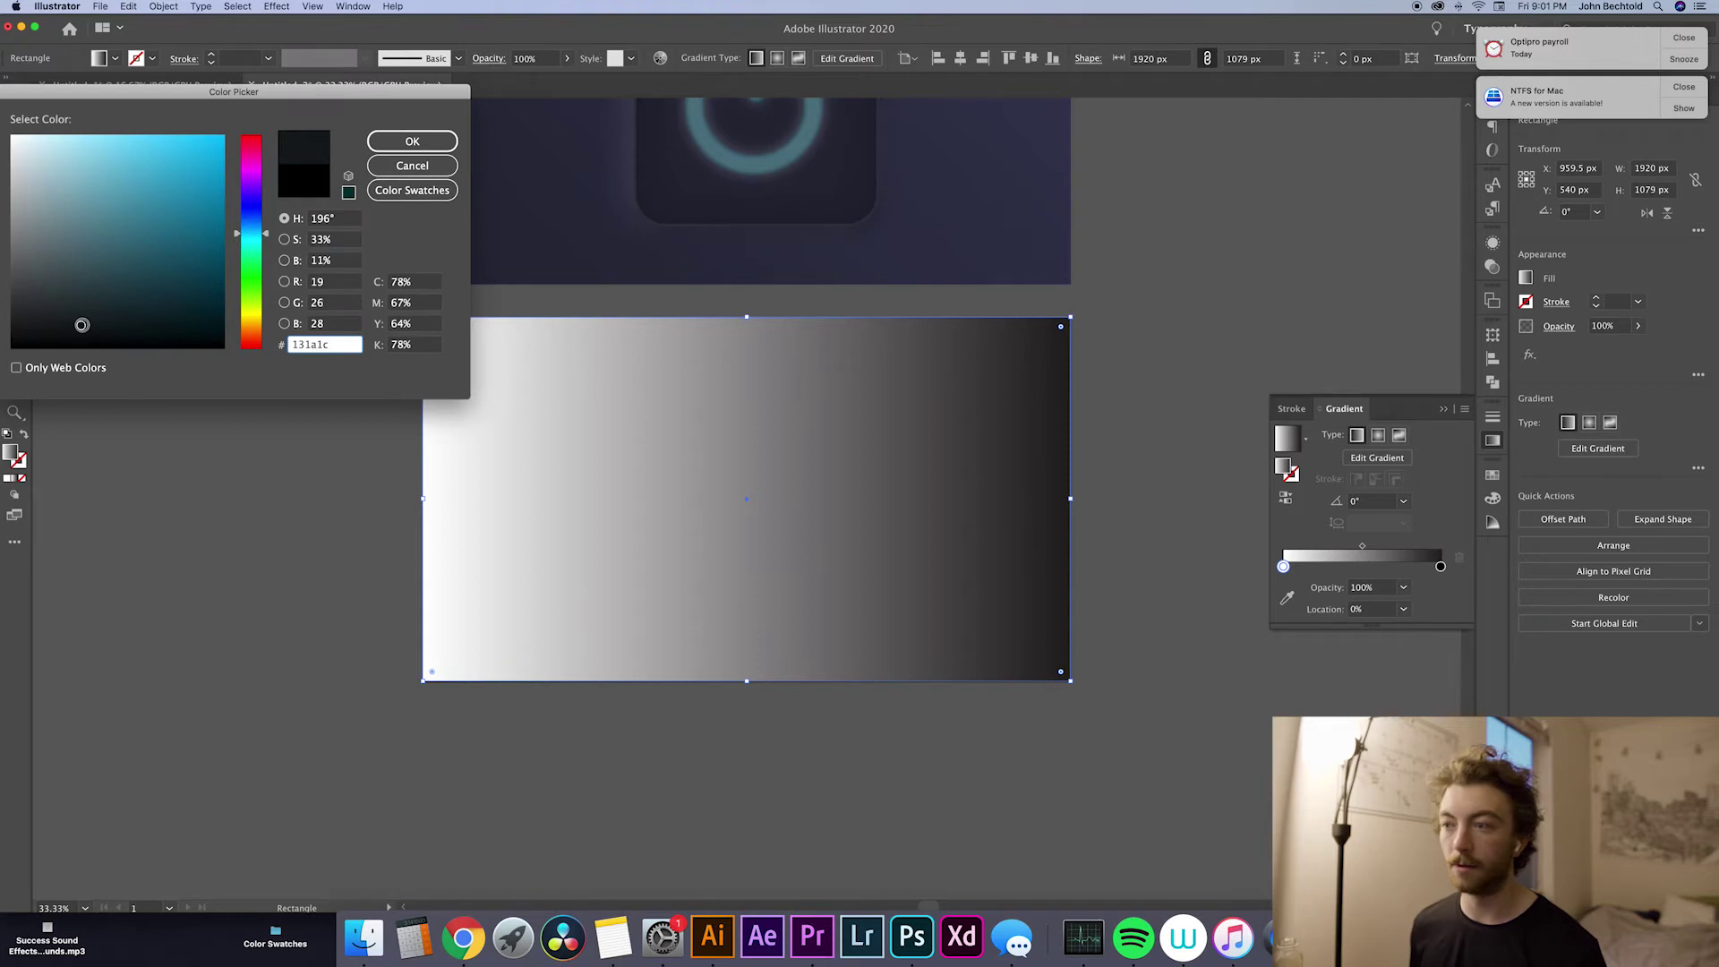
left_click(411, 143)
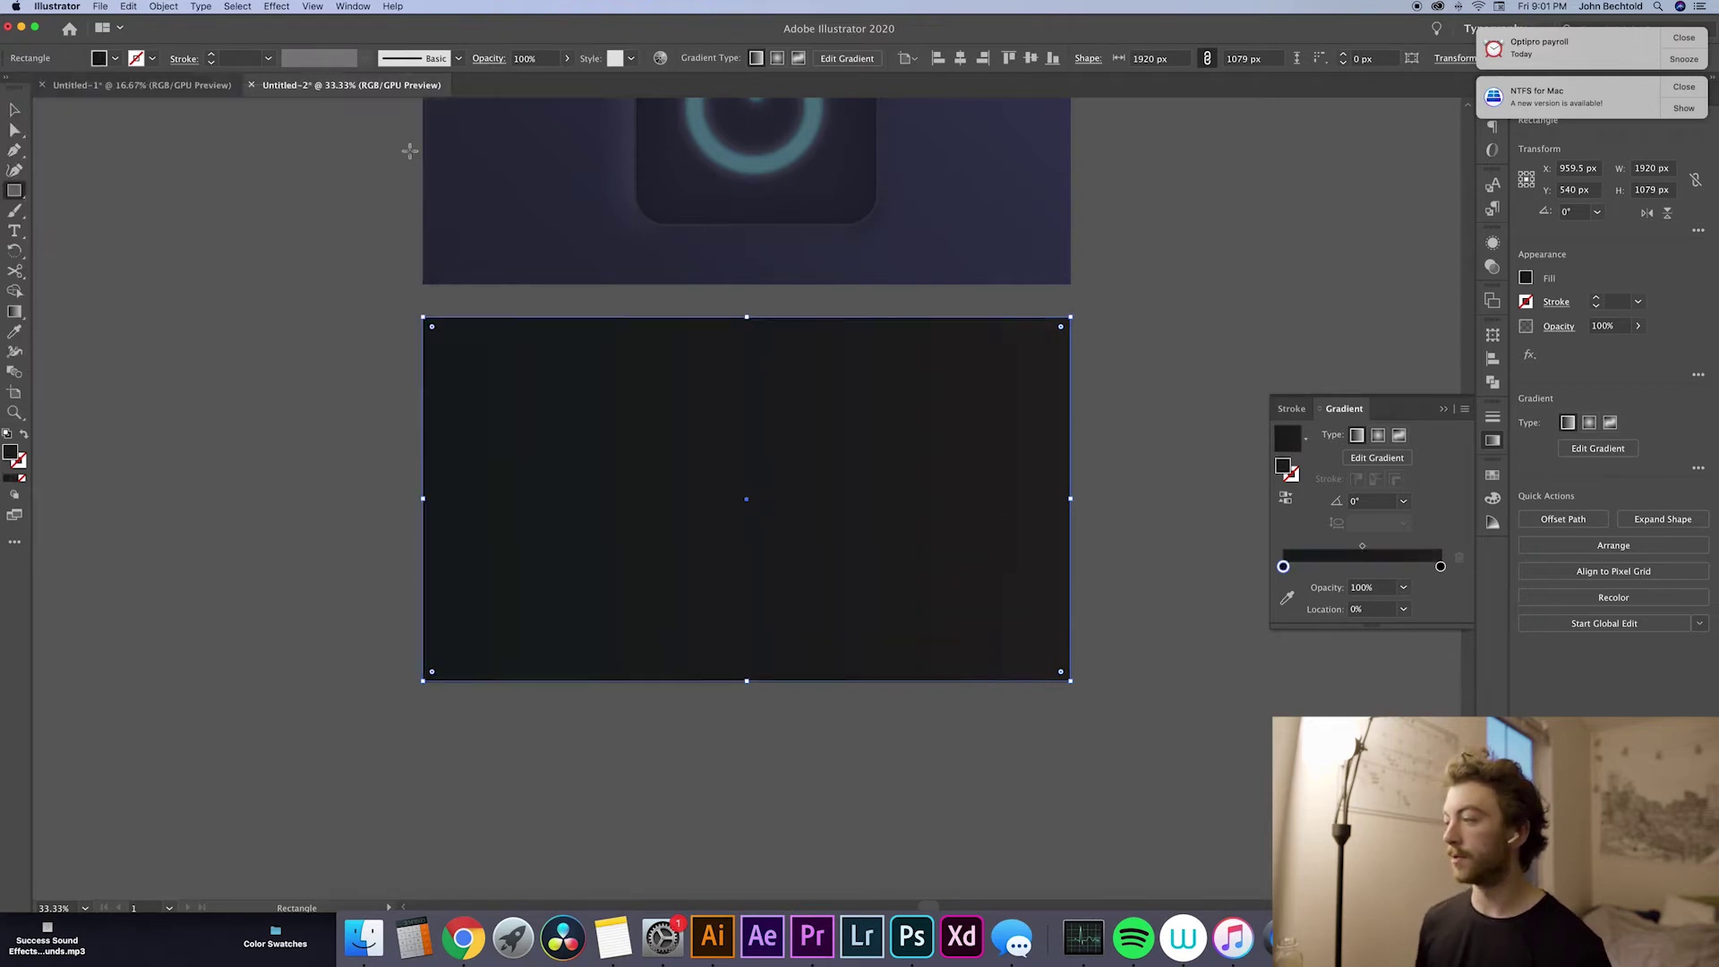
Step: Set the right gradient stop to dark teal and the gradient angle to 45°
left_click(1440, 566)
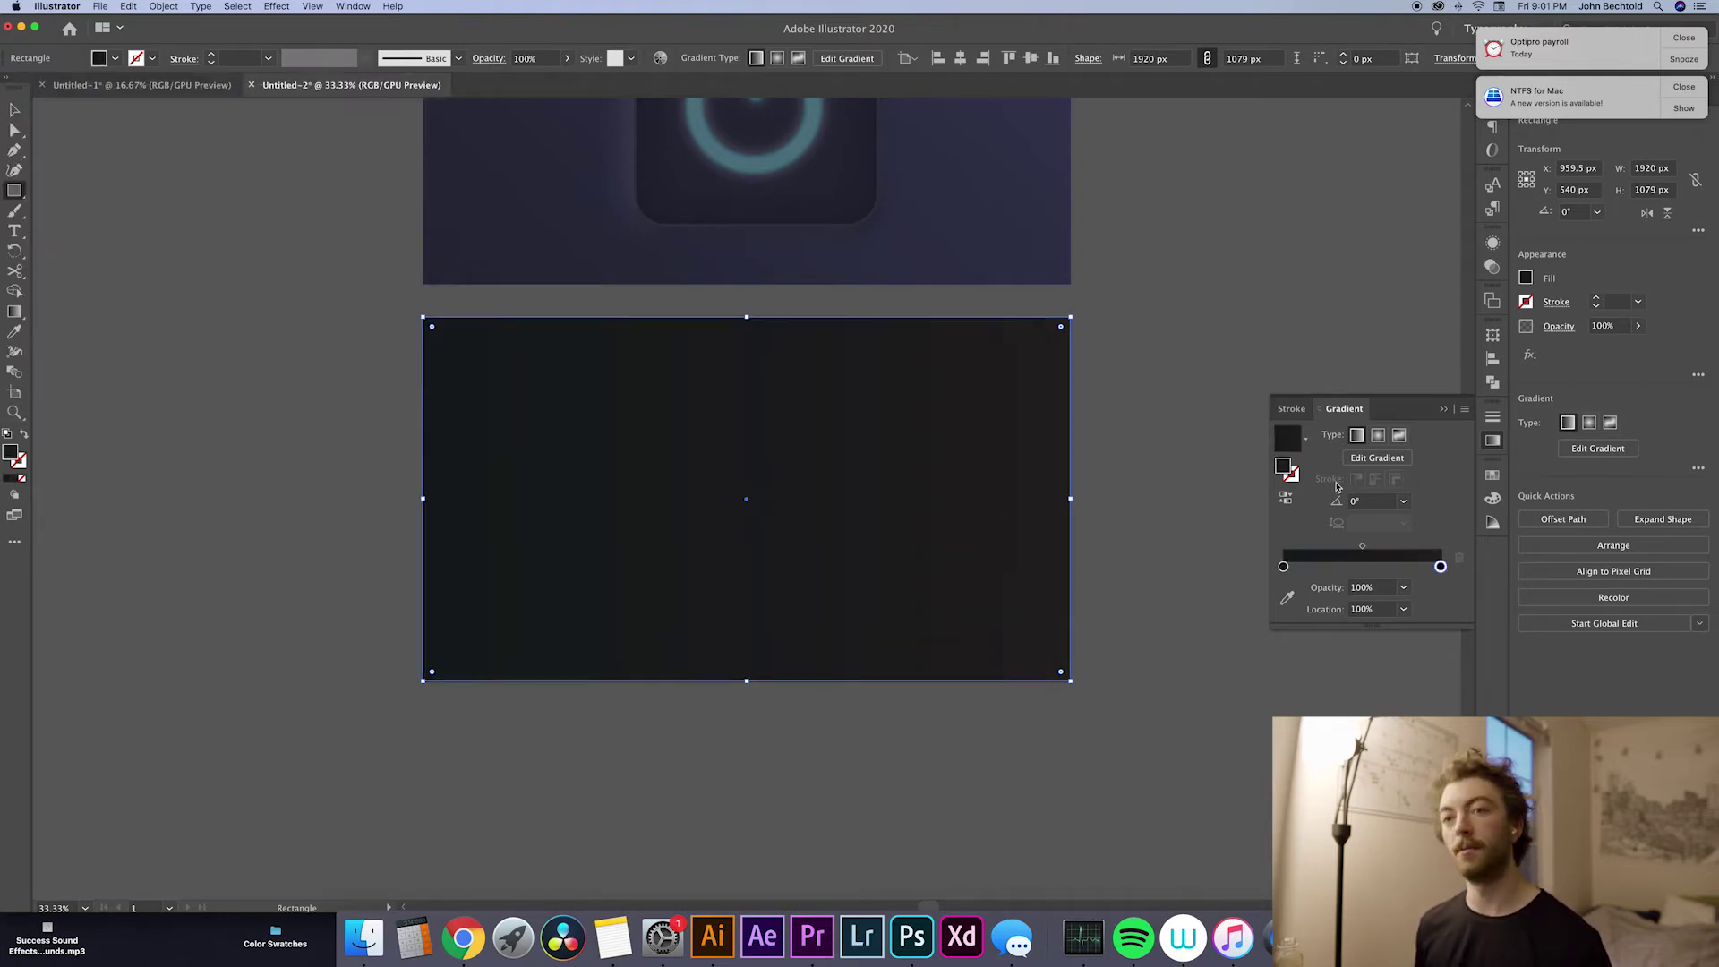
double_click(1284, 467)
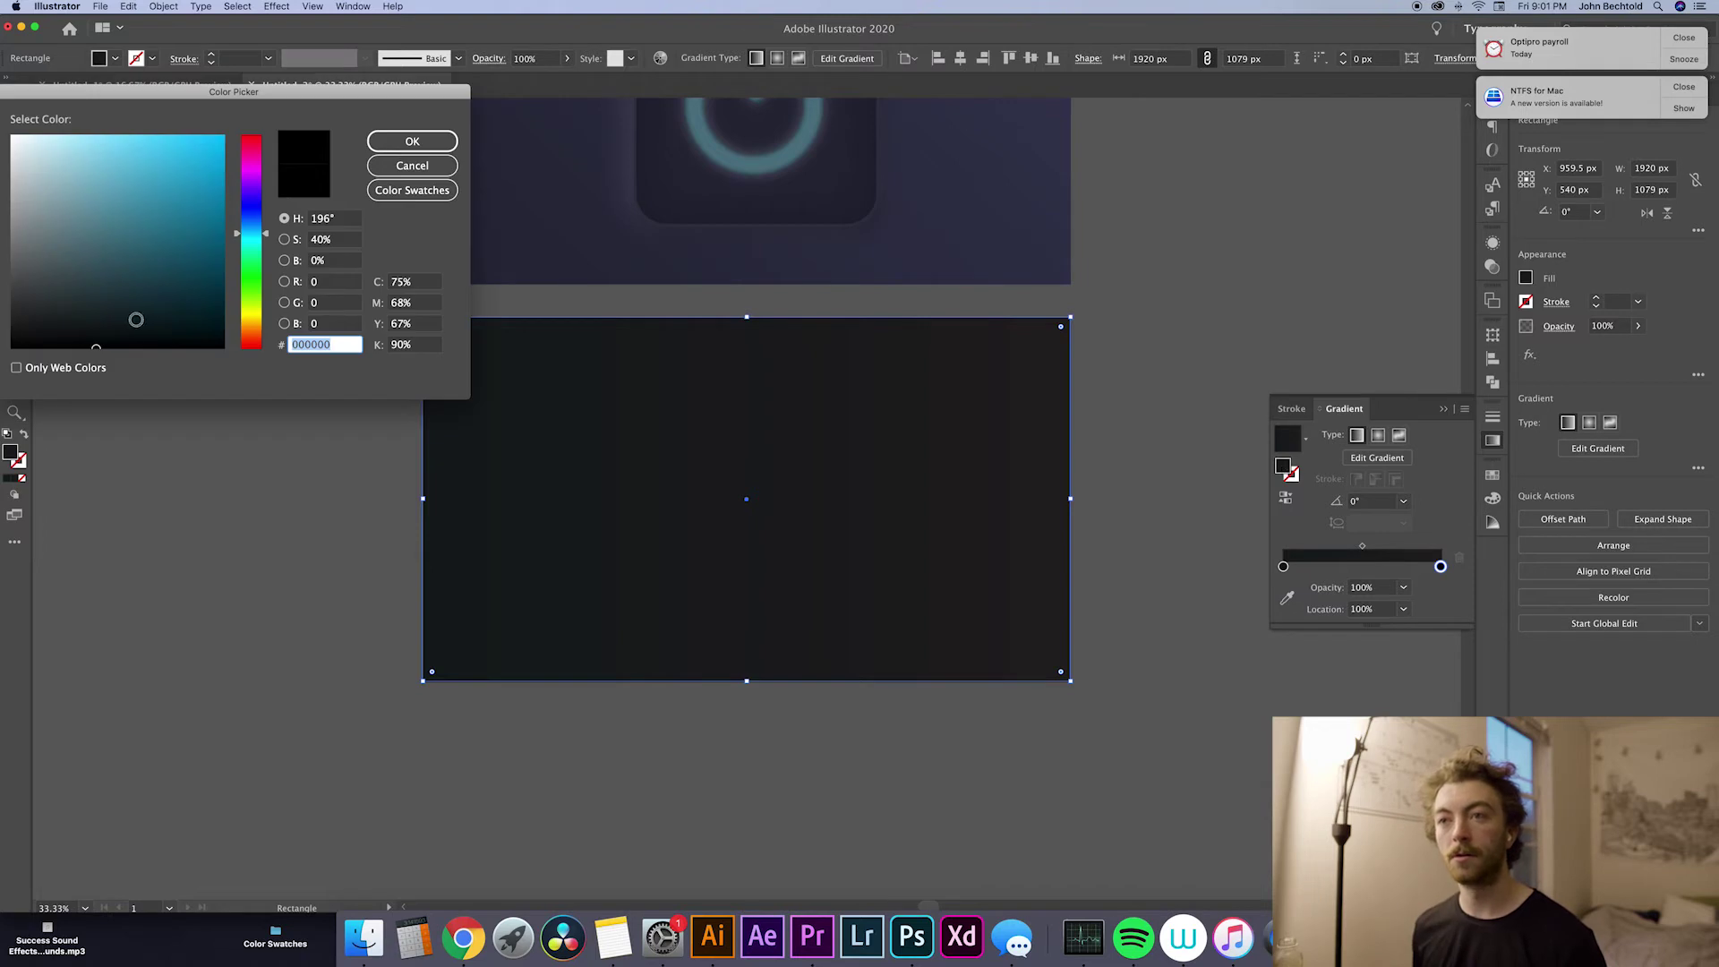
mouse_move(135, 319)
left_mouse_down()
mouse_move(110, 299)
mouse_move(84, 306)
left_mouse_up()
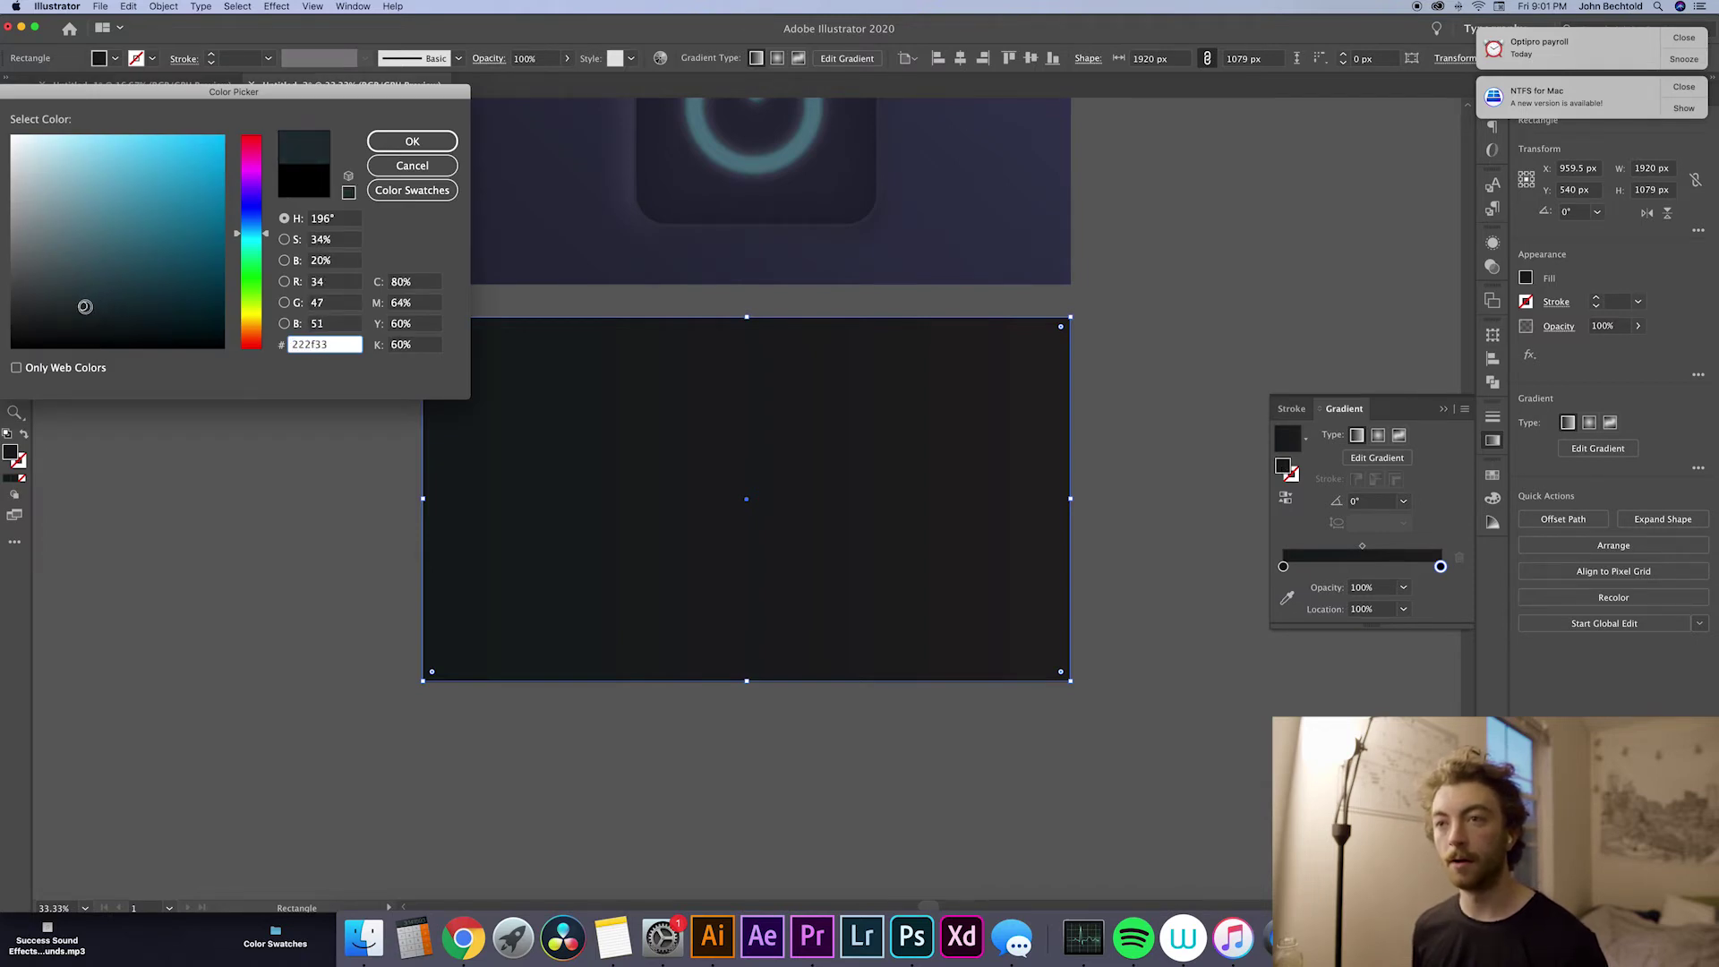
left_click(412, 141)
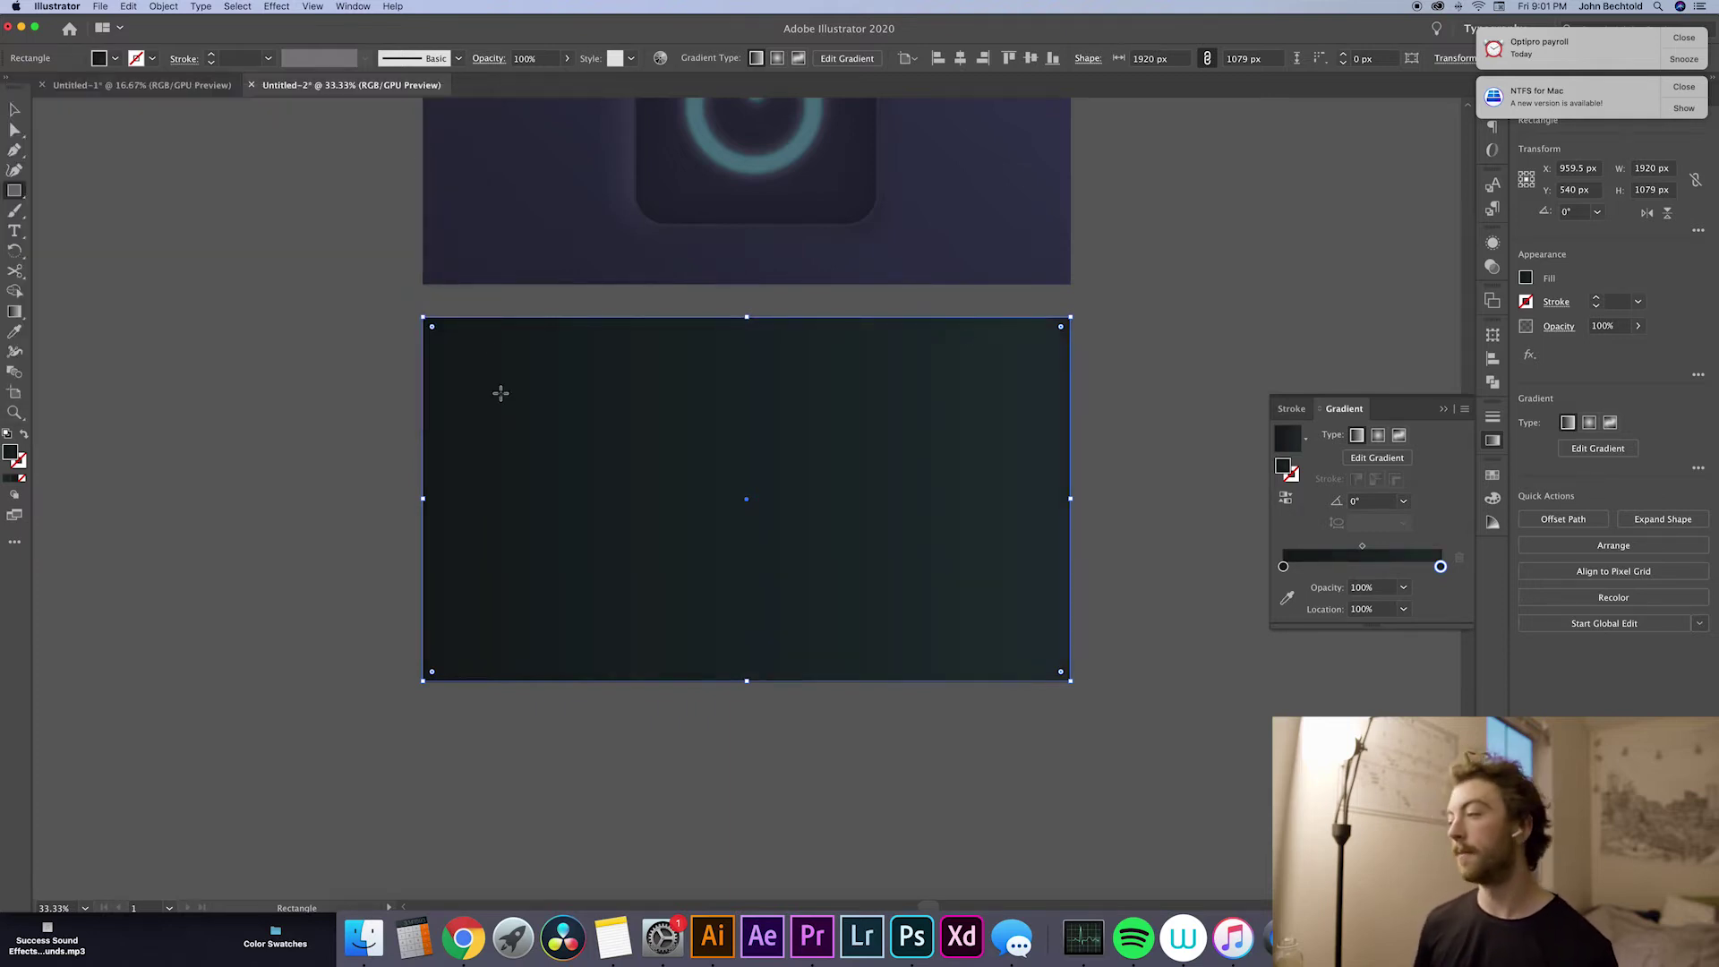
left_click(1367, 501)
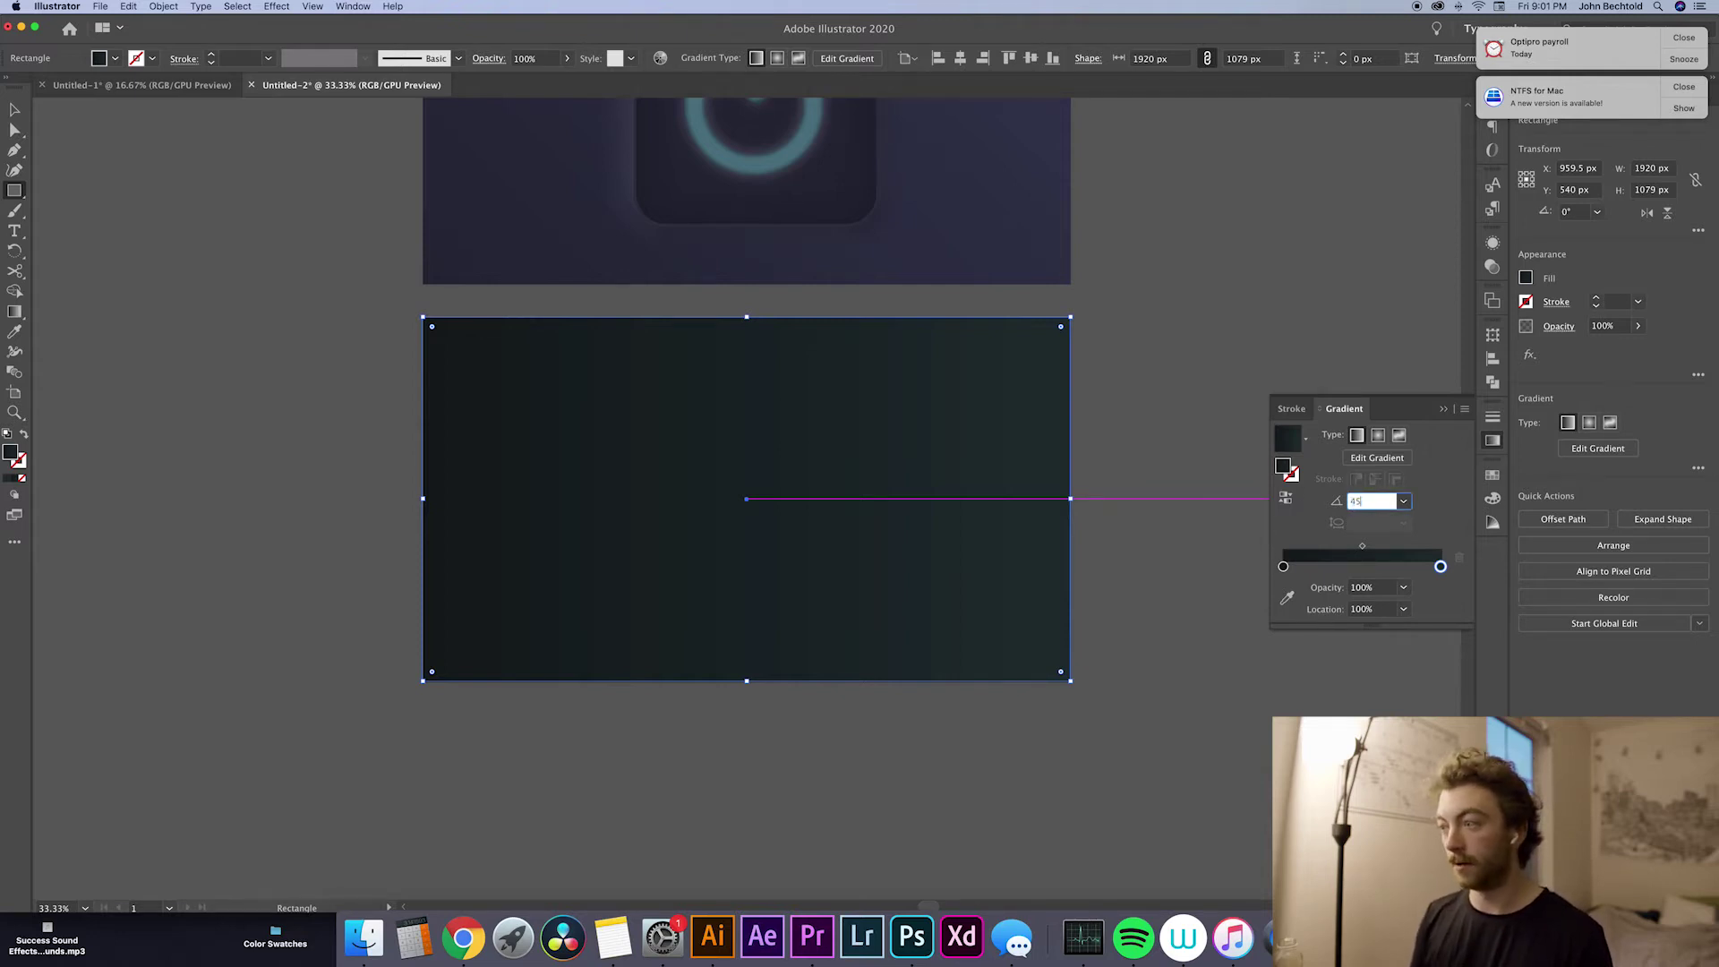
key("Return")
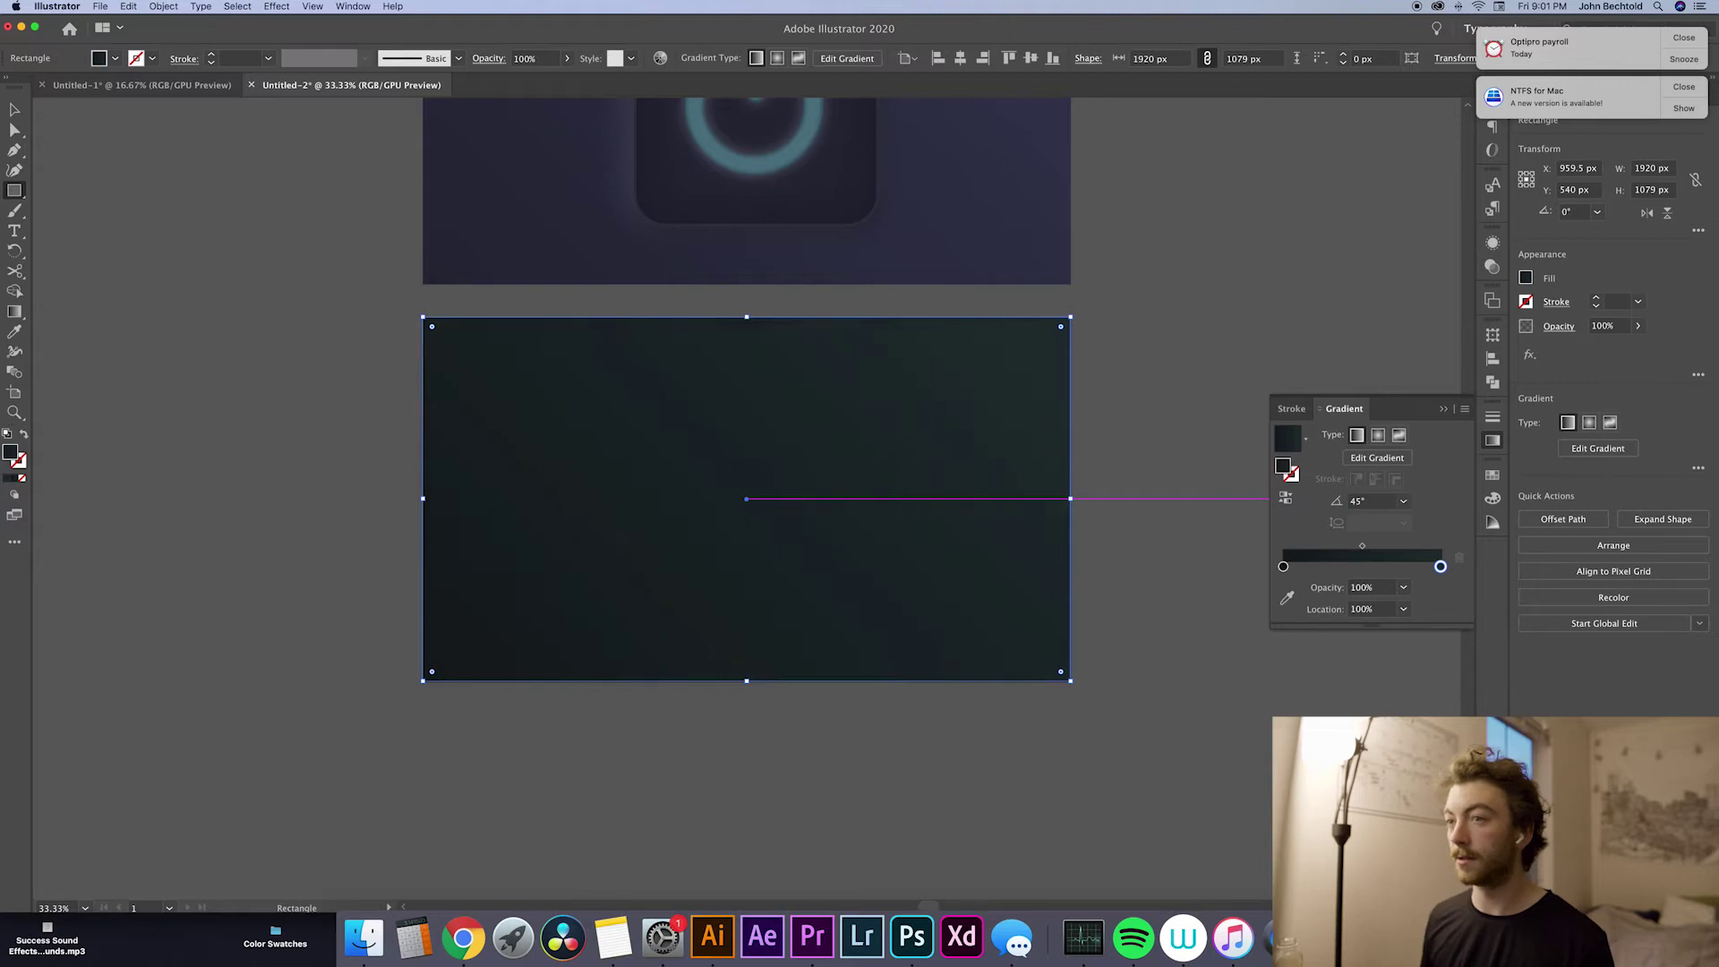
Step: Return to the Selection tool and deselect the background rectangle
left_click(14, 111)
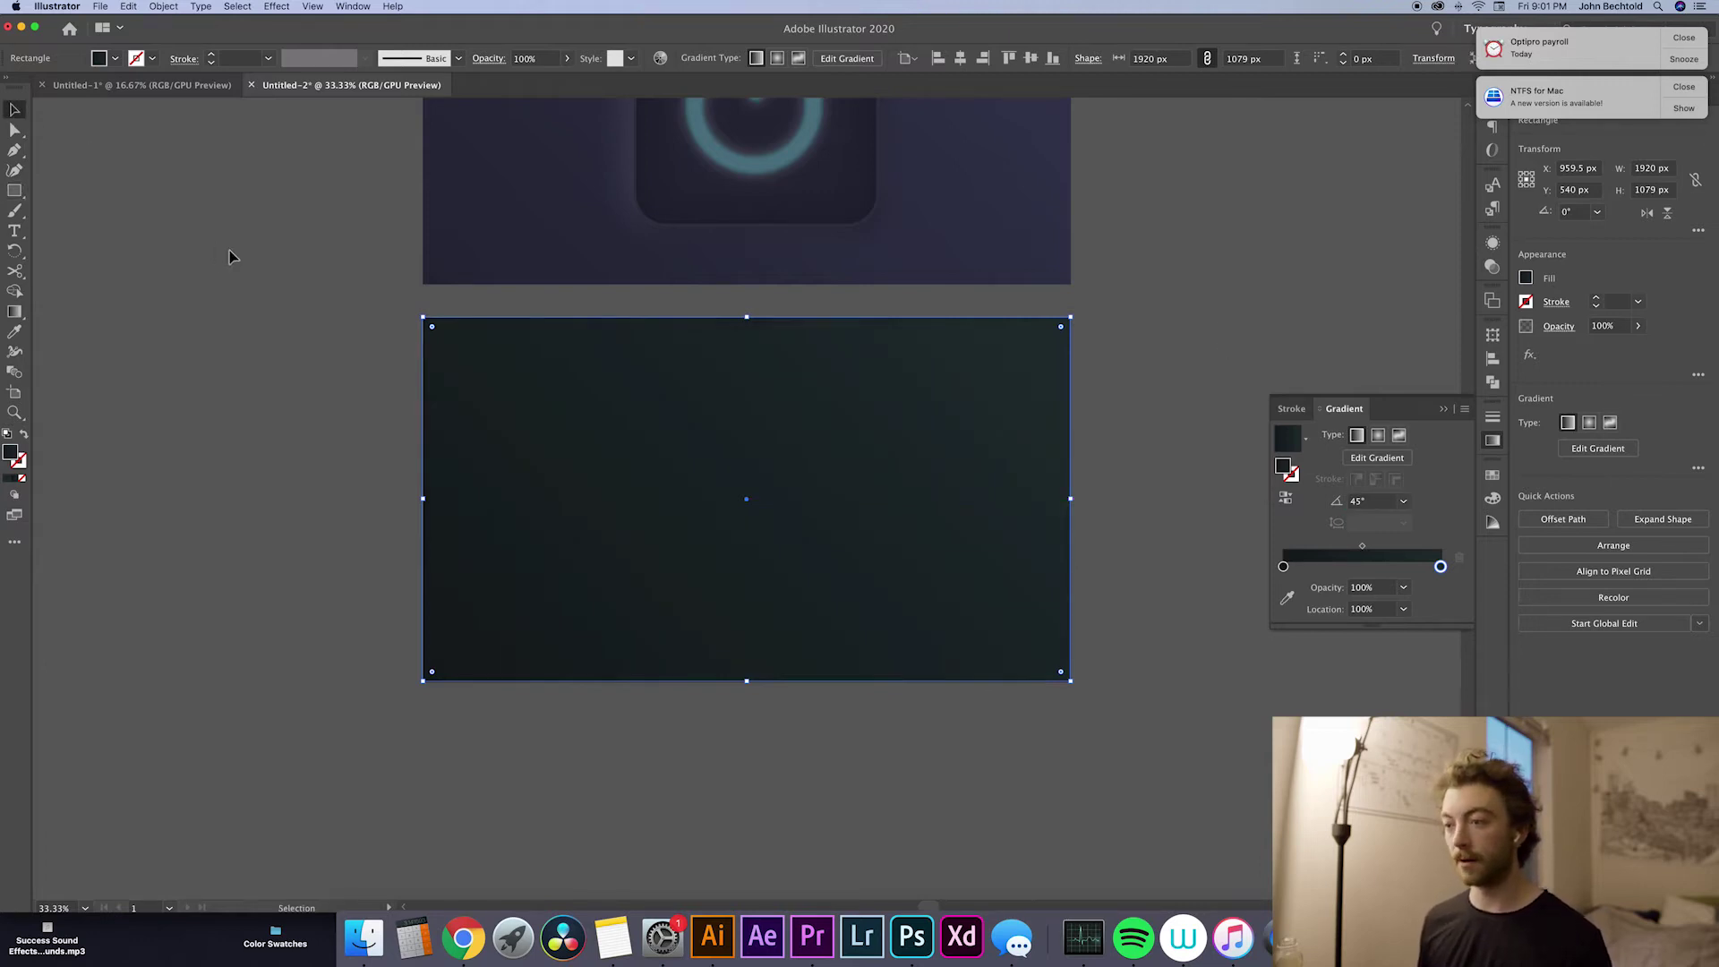
left_click(229, 250)
left_click(663, 490)
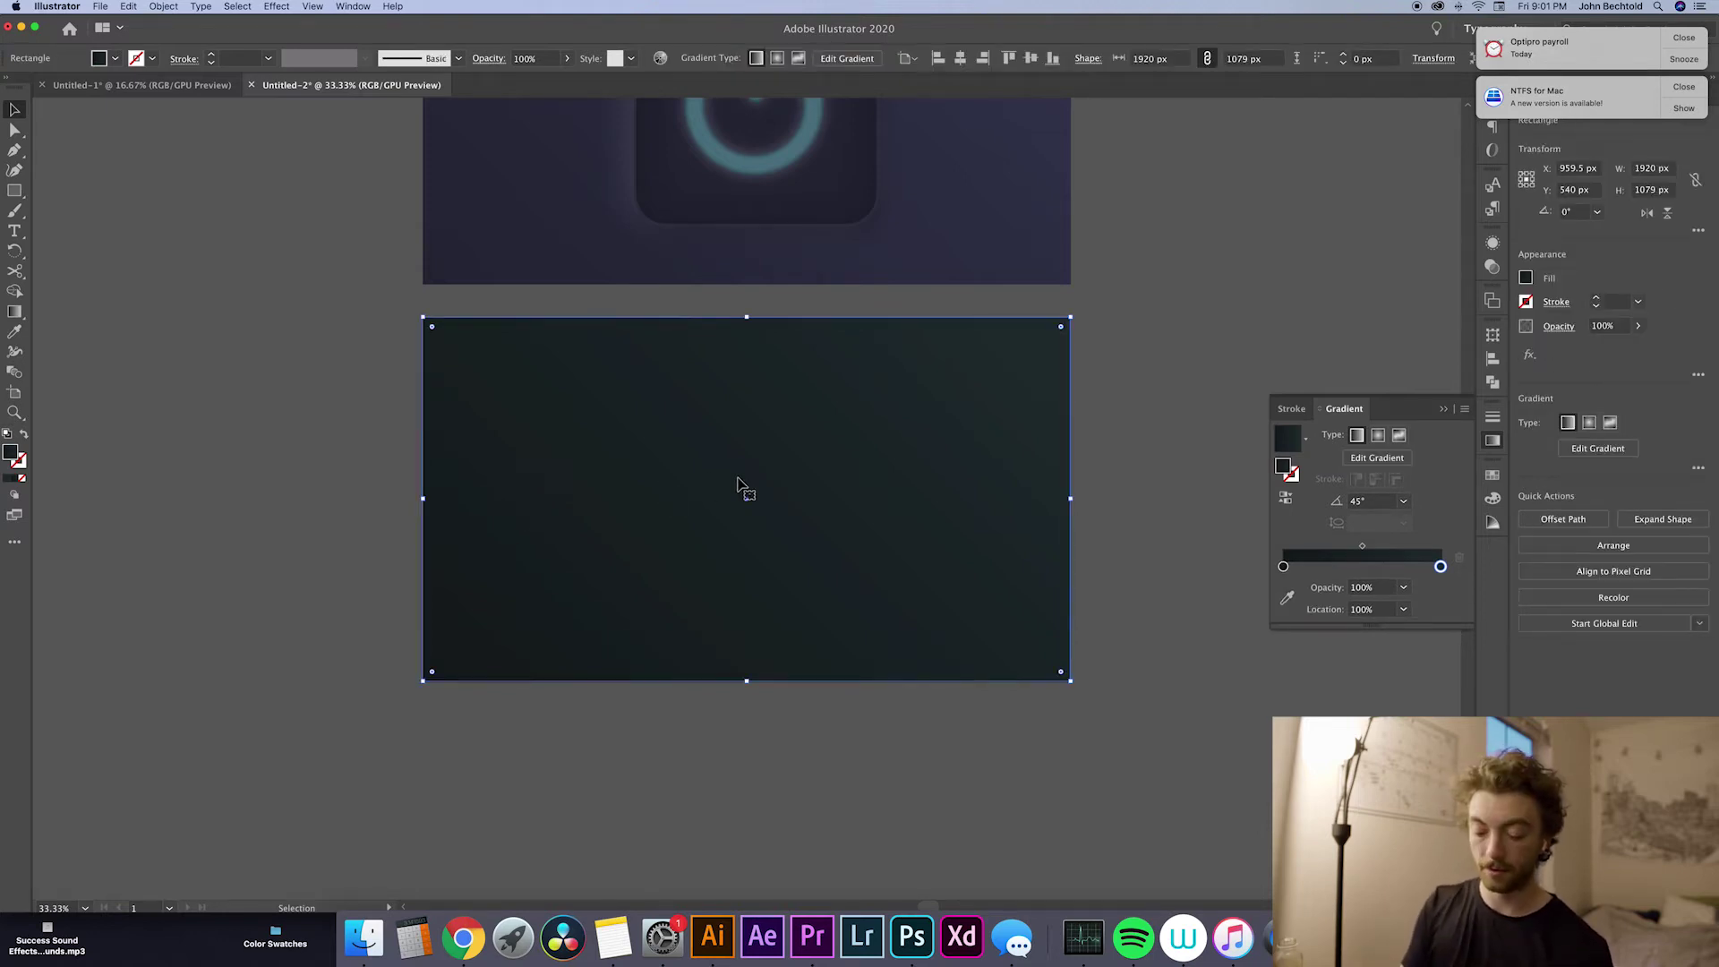
key("a")
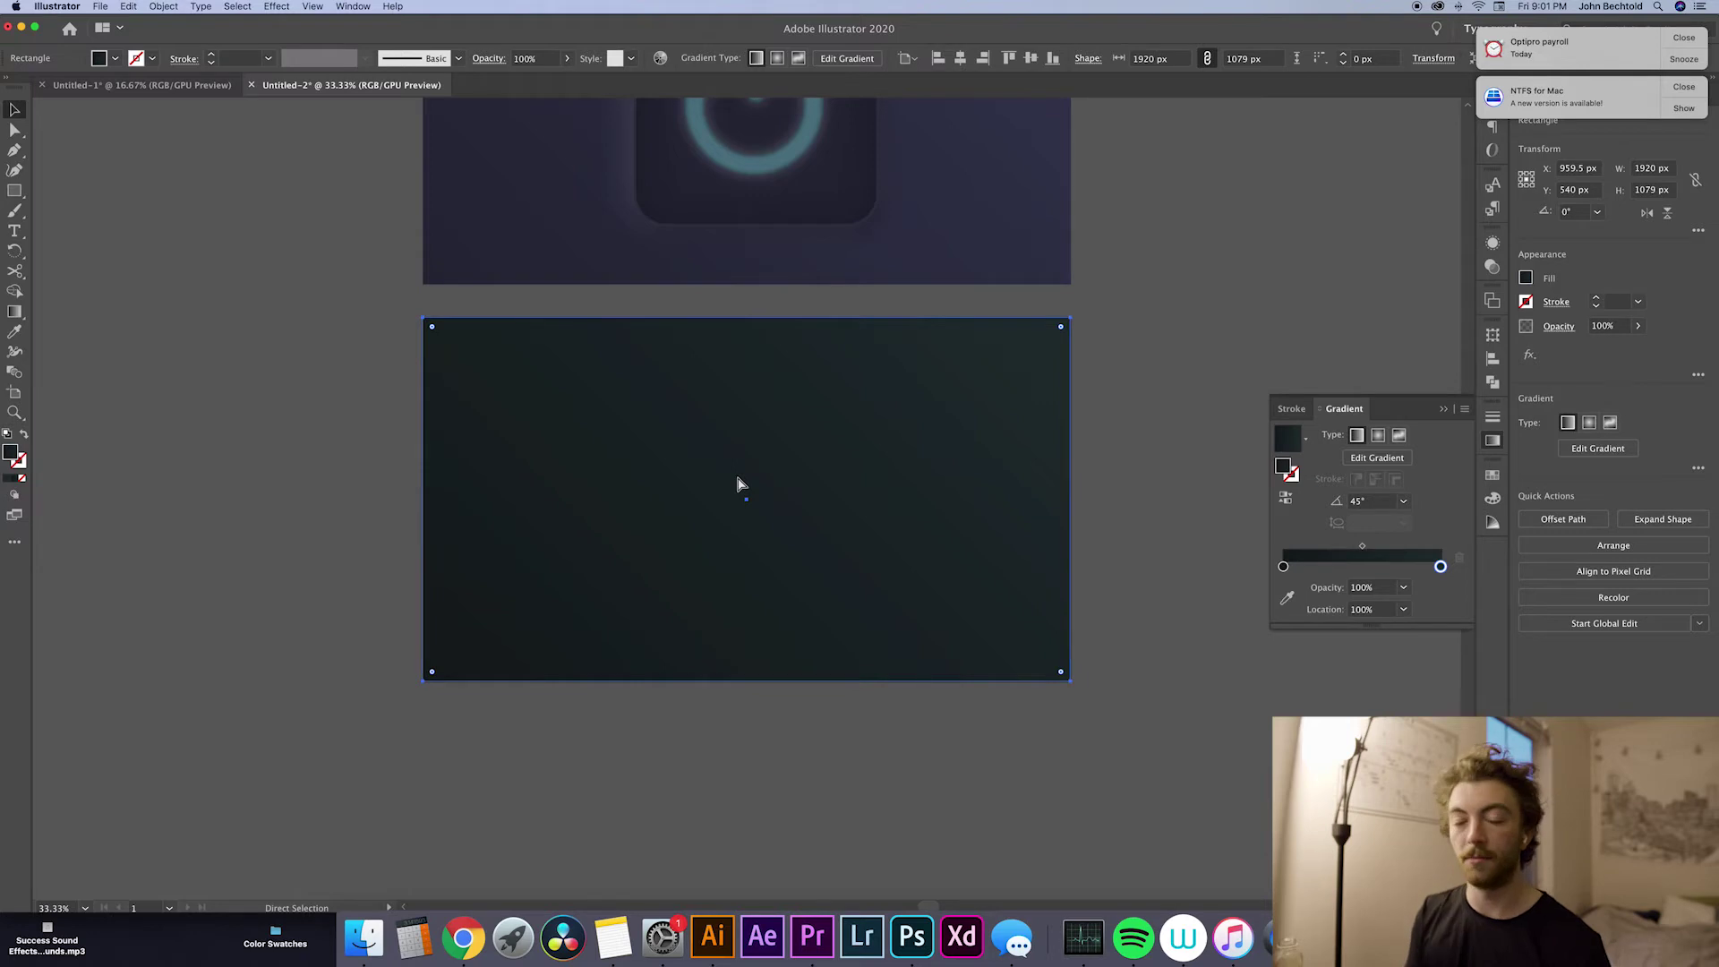
key("super+shift+a")
key("v")
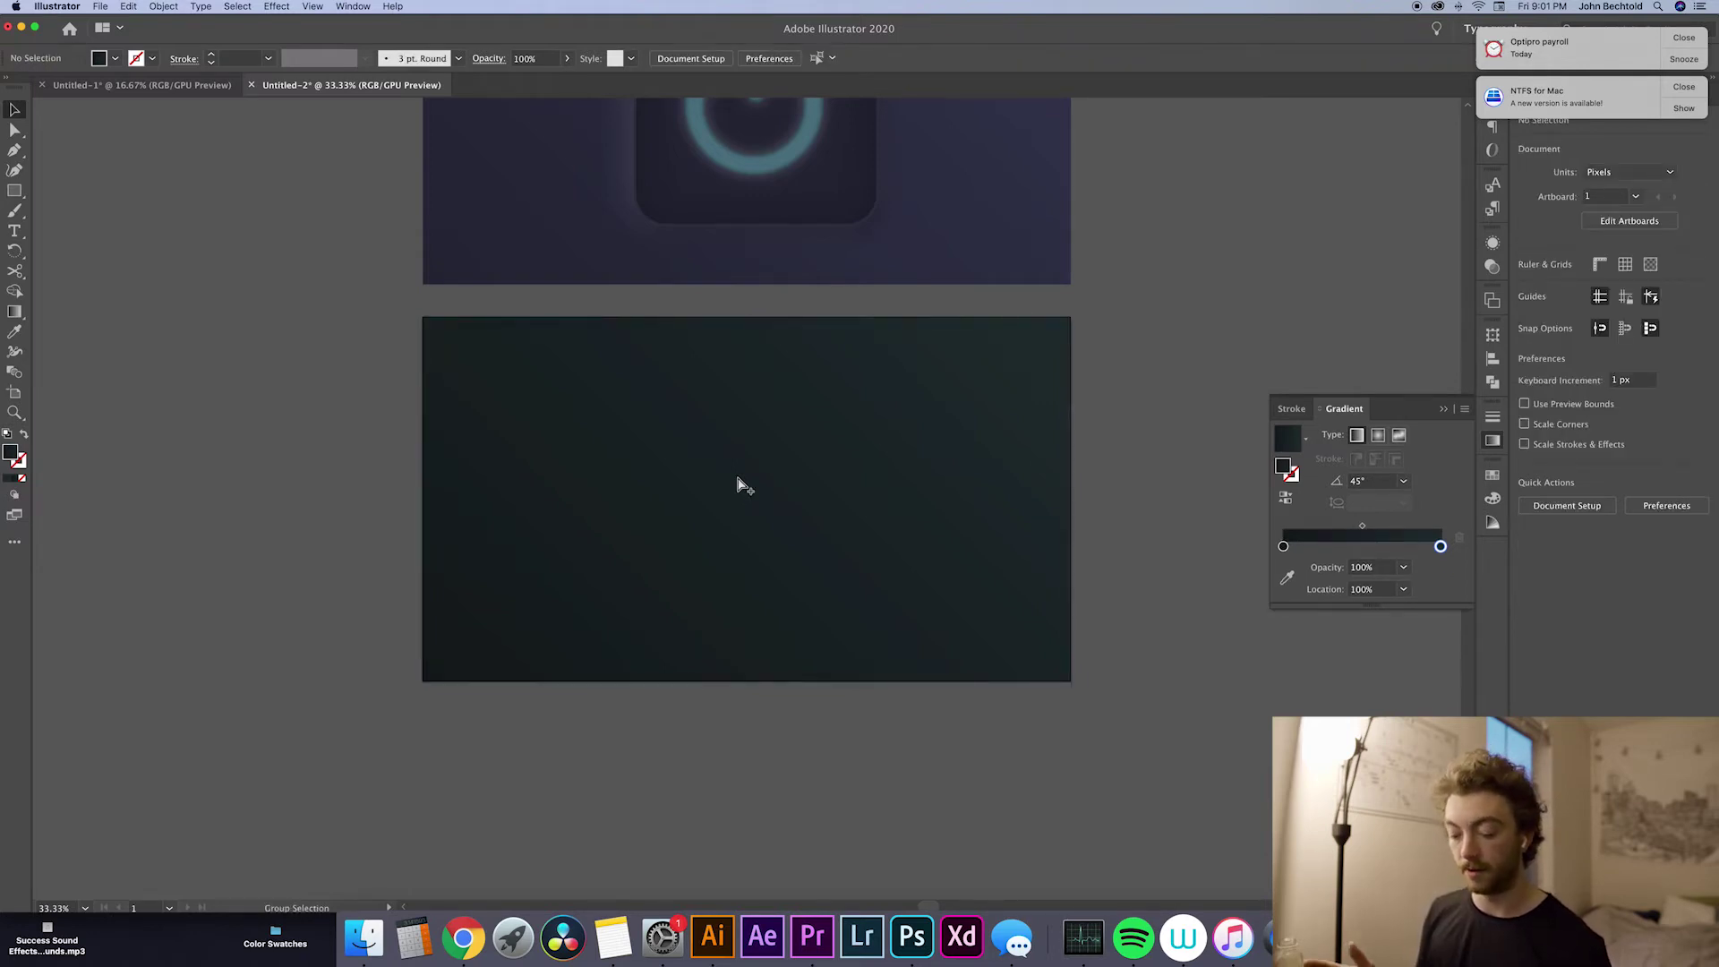
left_click(740, 484)
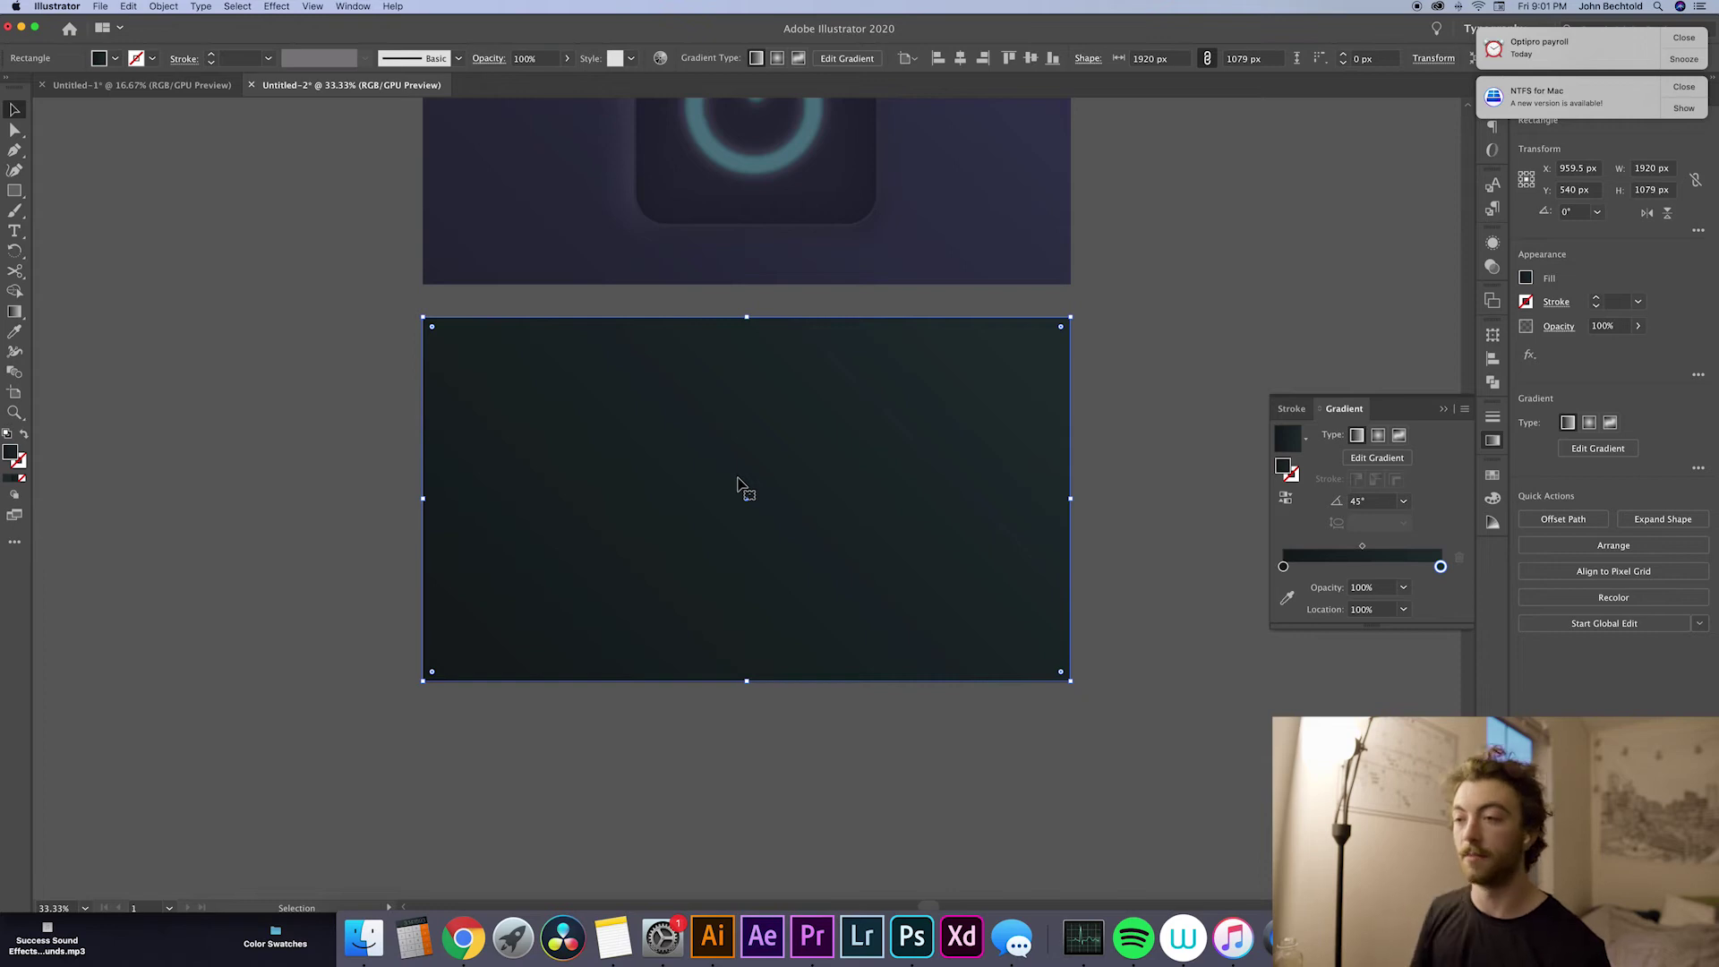
key("super+shift+a")
Step: Draw a square and centre it on the gradient artboard
key("m")
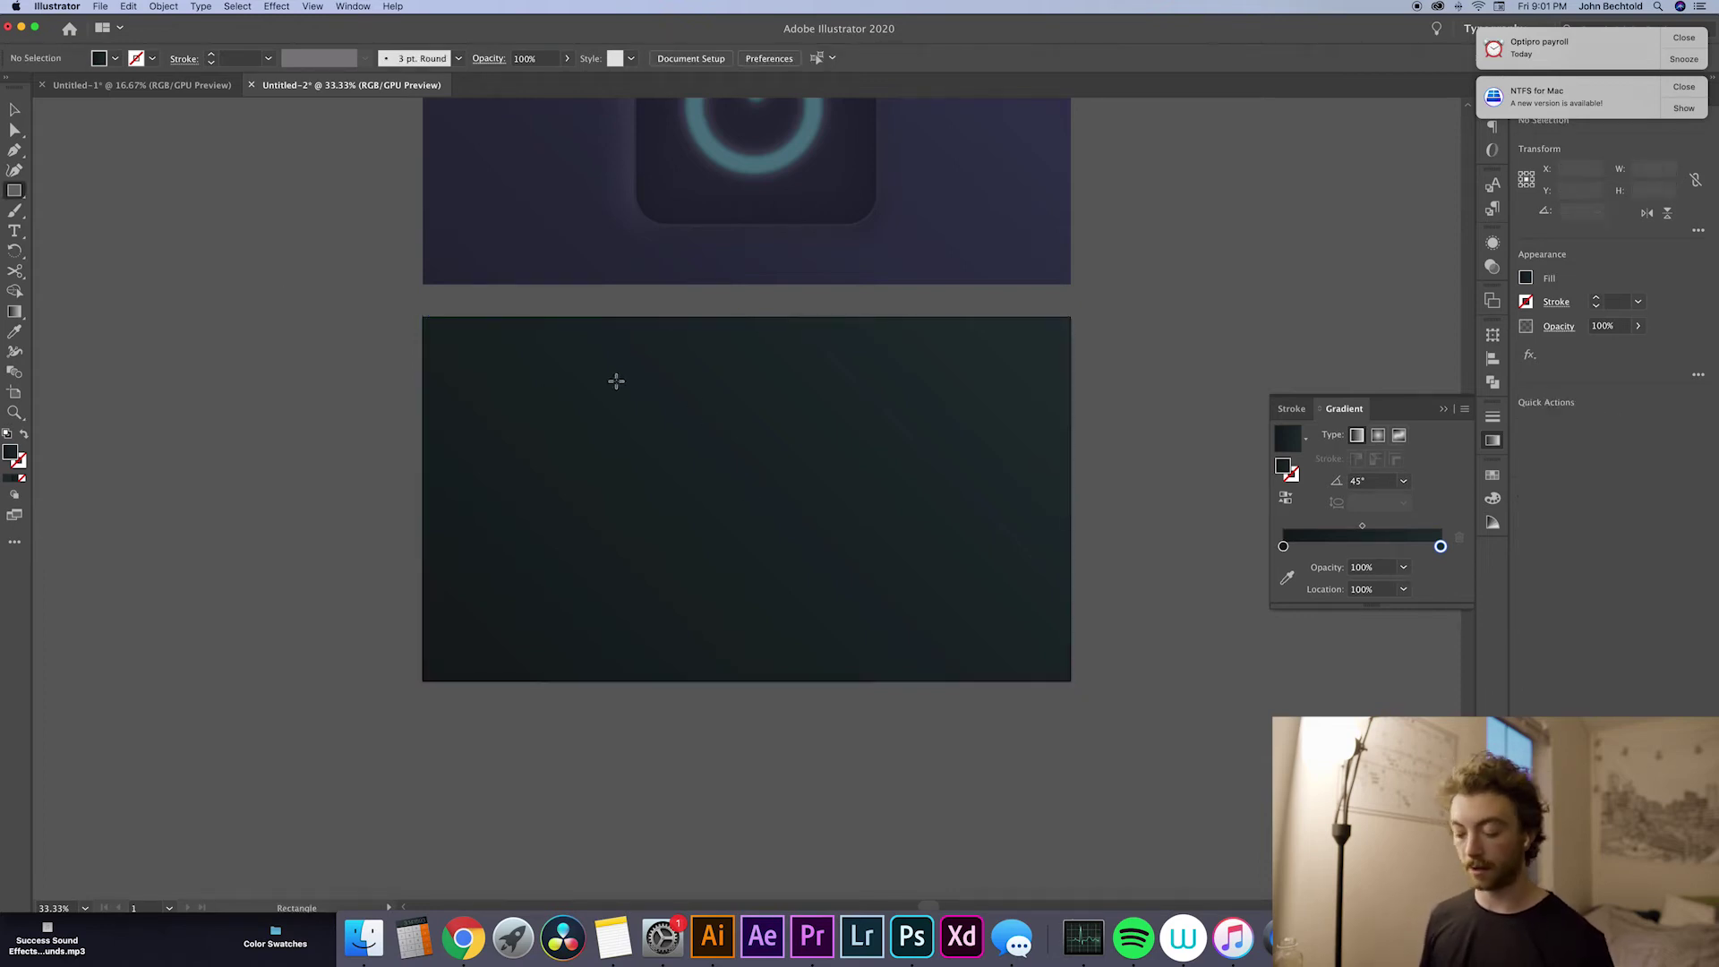
left_click_drag(616, 381, 876, 598)
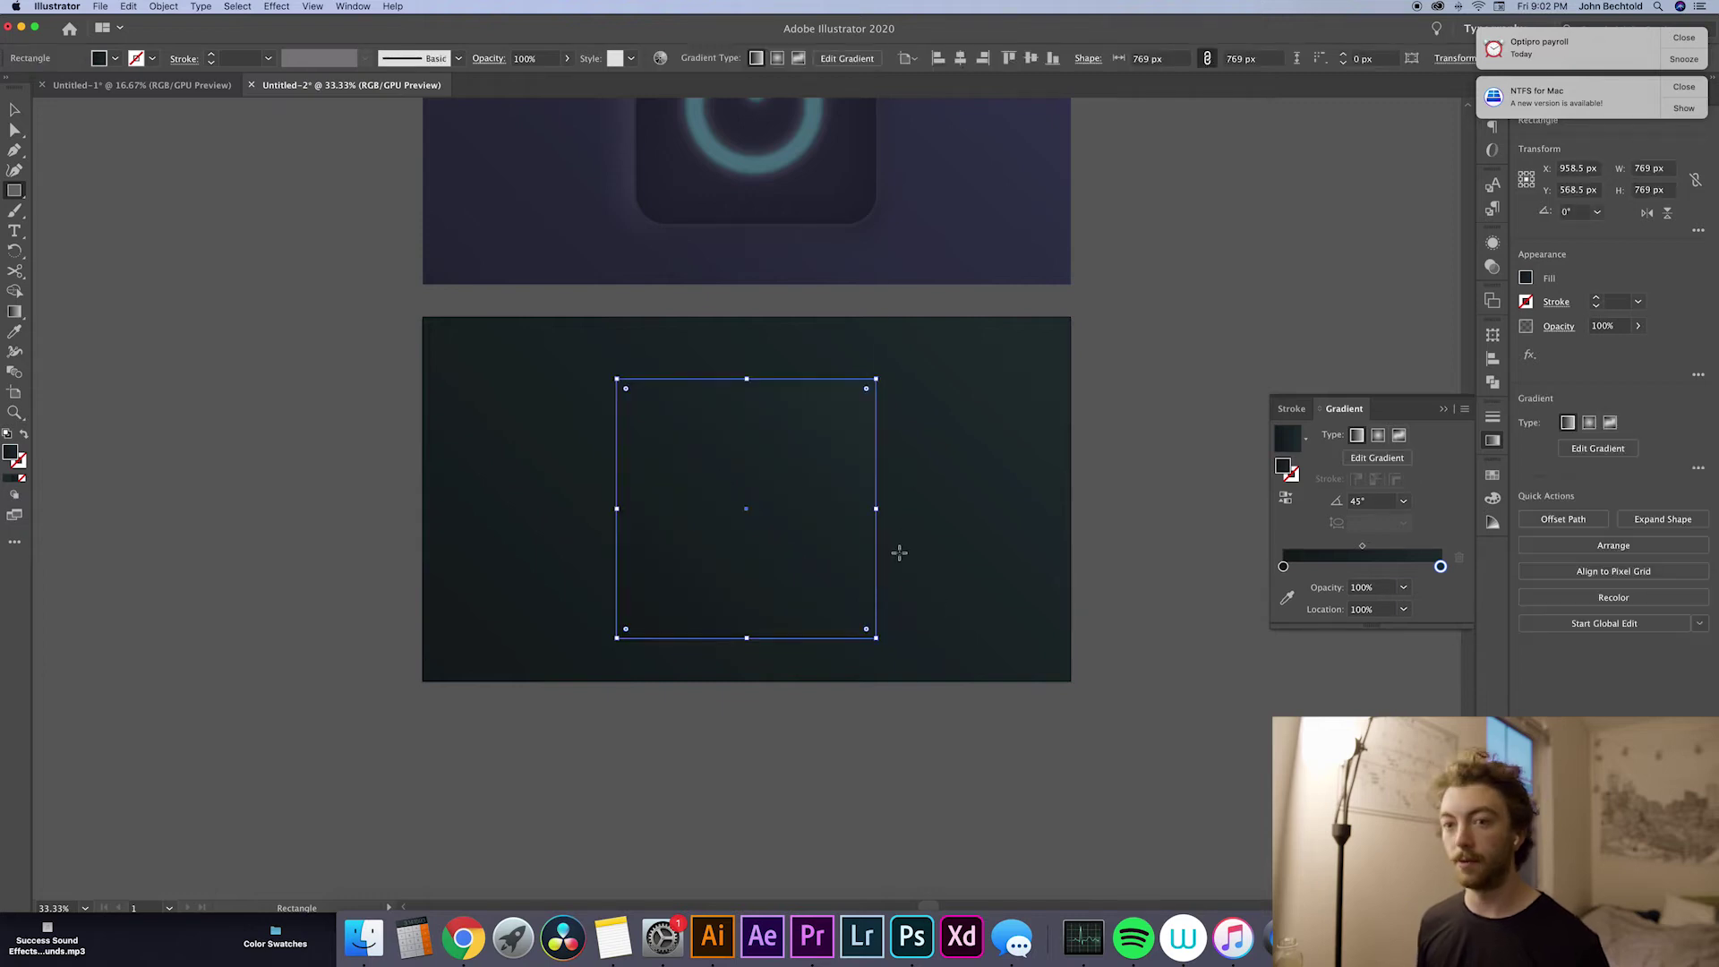
key("v")
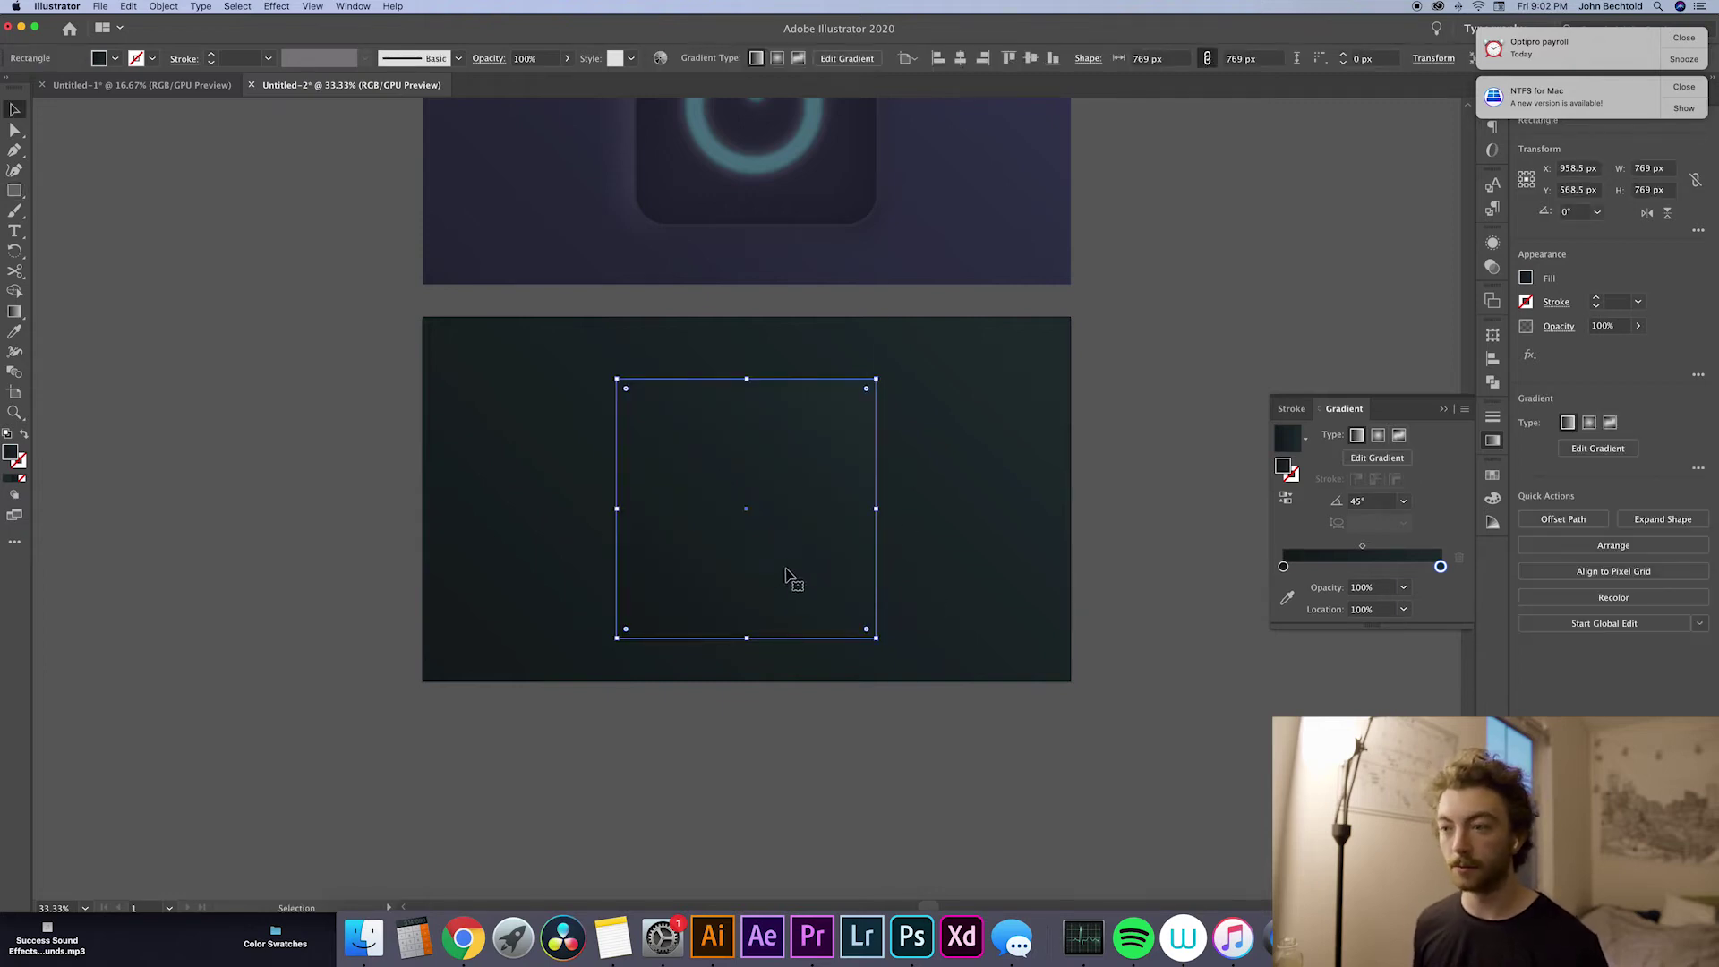
left_click_drag(787, 568, 783, 549)
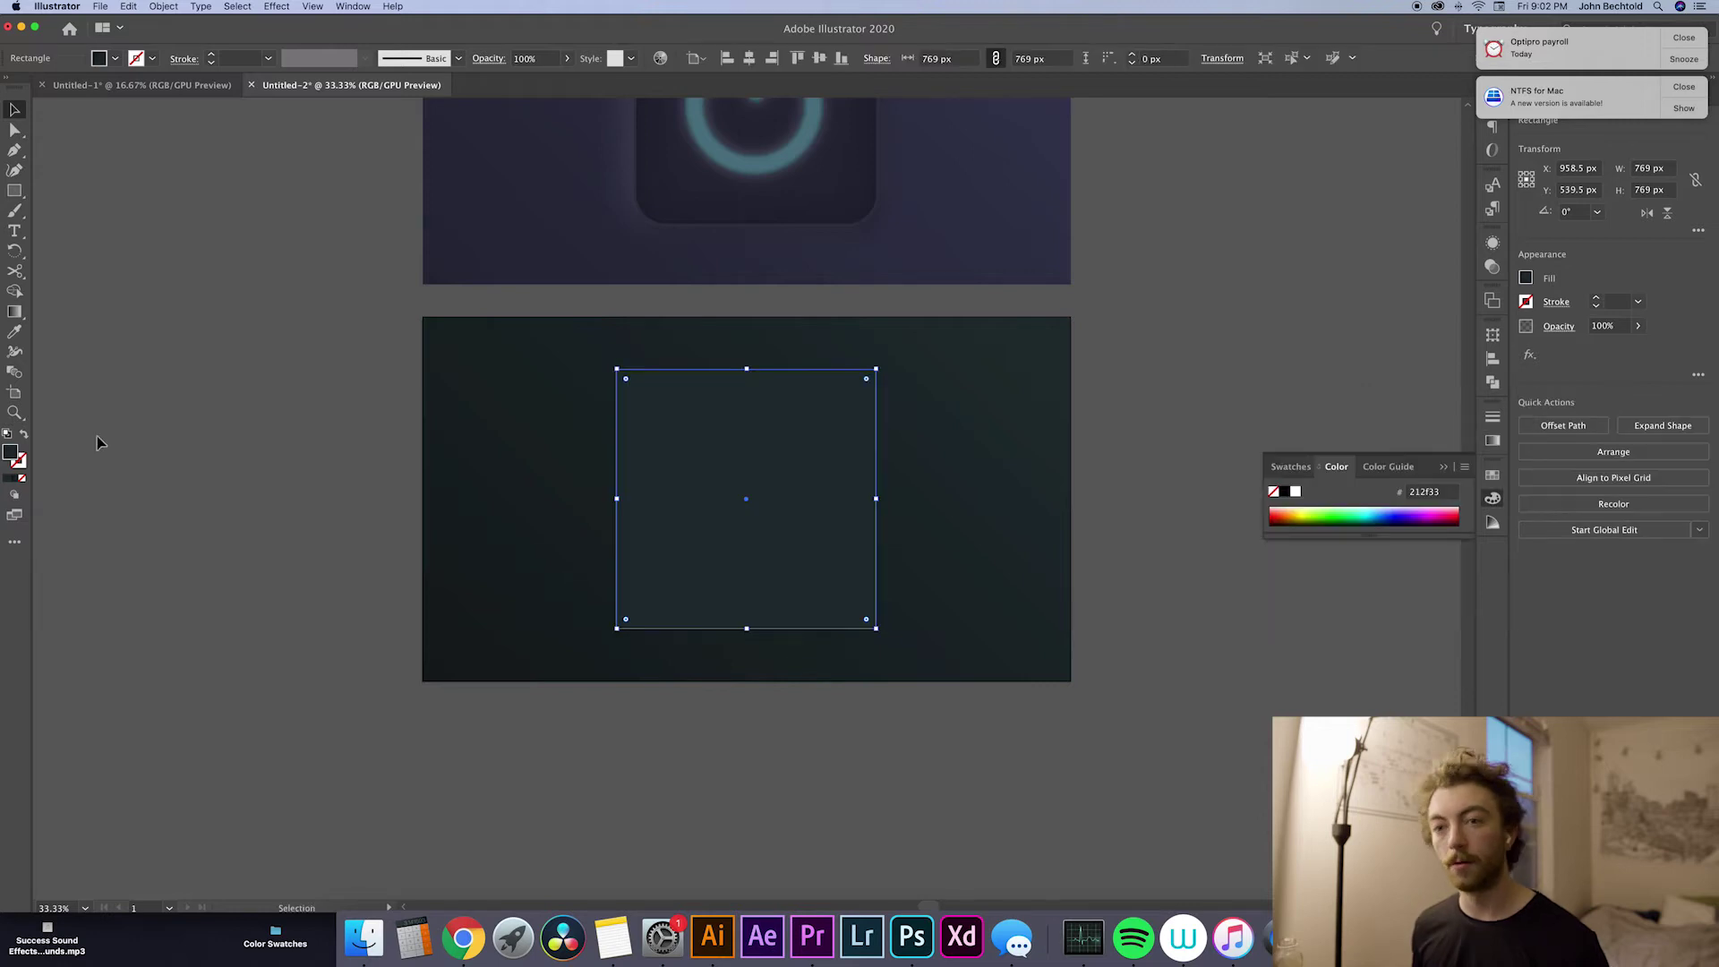
Step: Fill the square with near-black #191d1e
left_click(7, 457)
double_click(10, 459)
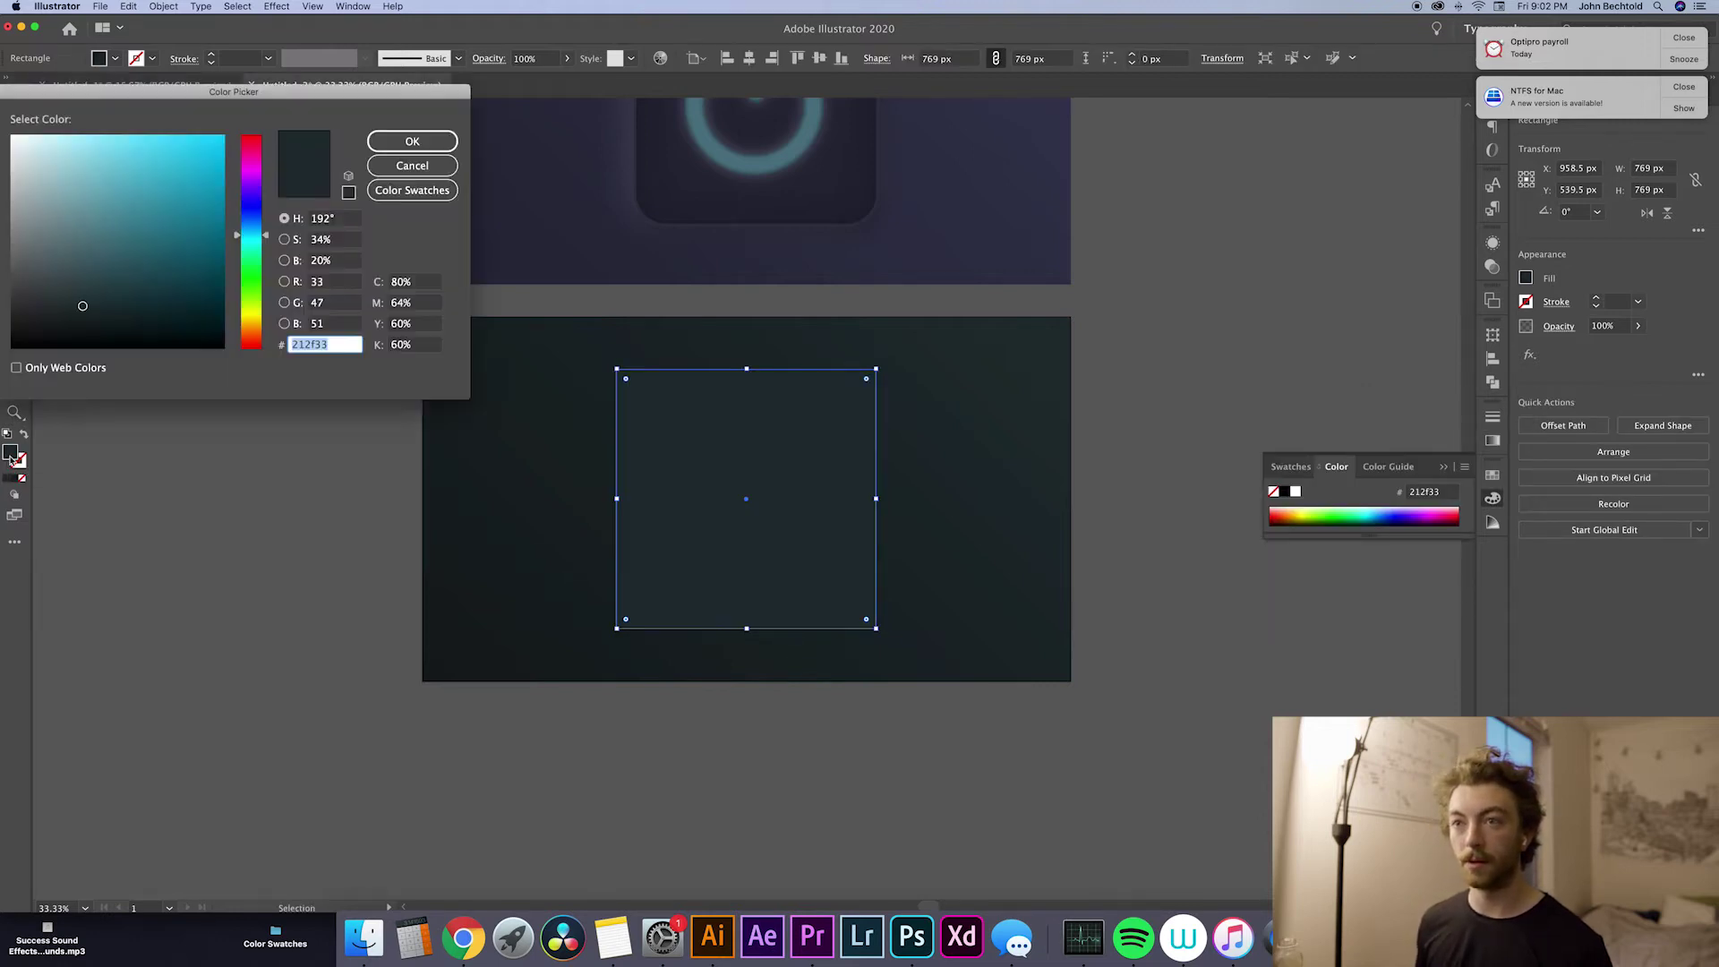
left_click_drag(83, 305, 56, 322)
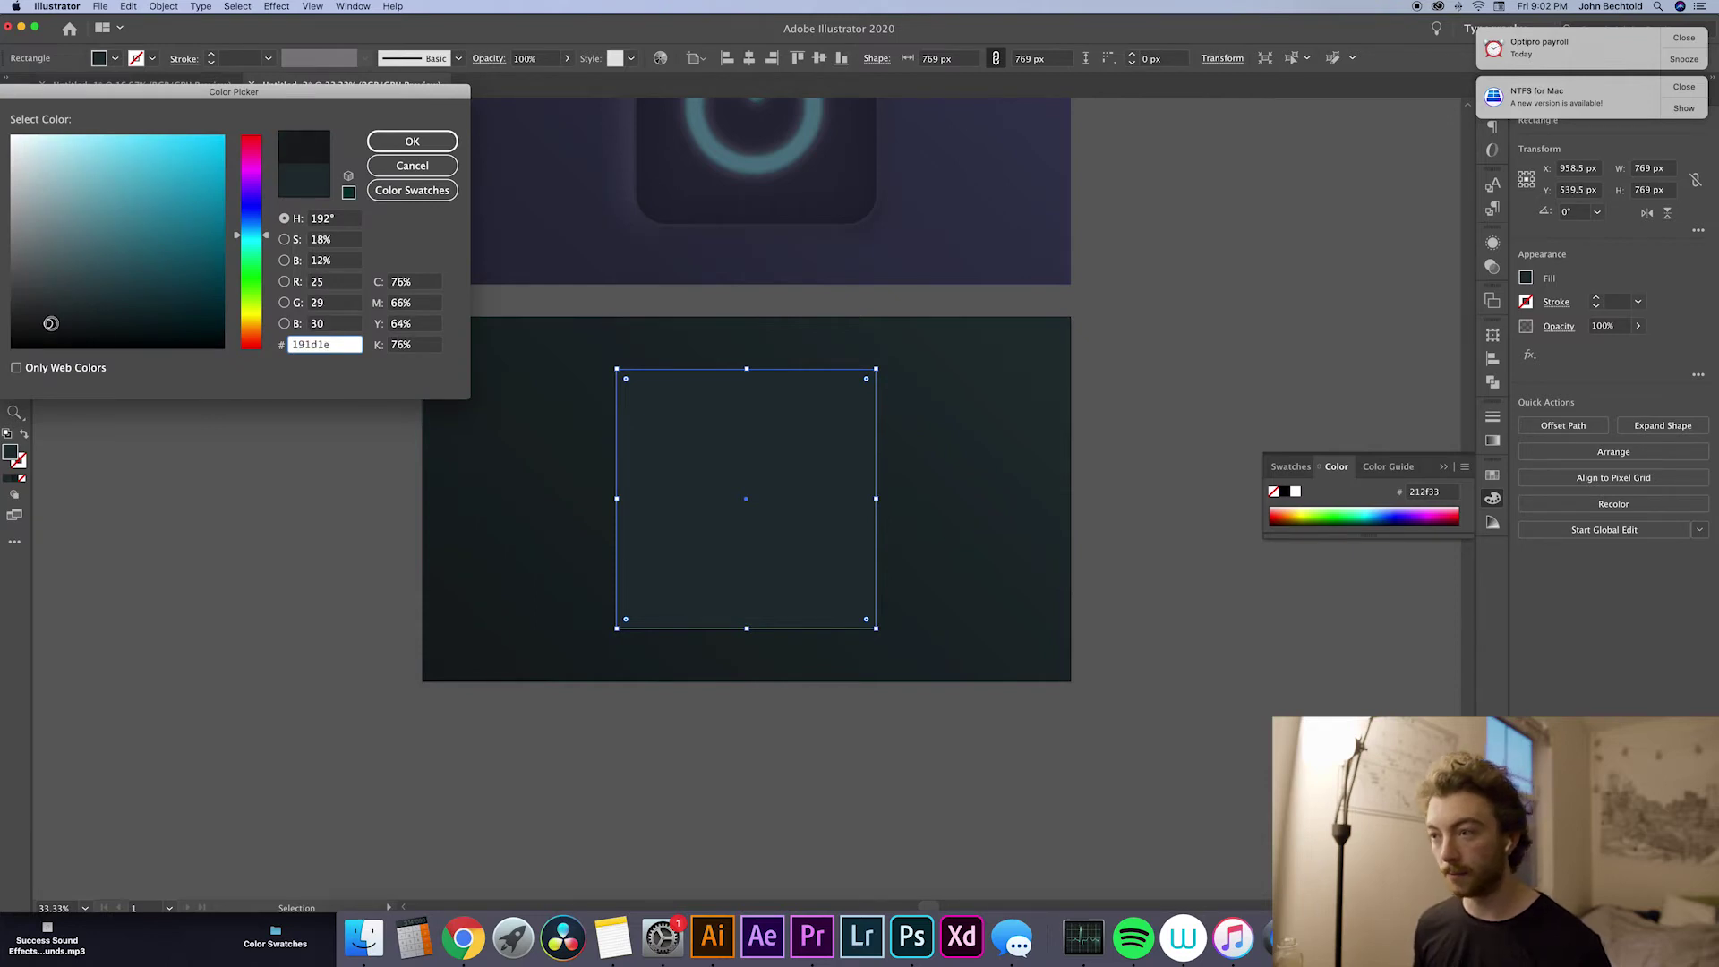
key("Return")
Step: Round the square's corners with the live-corner widget
left_click(330, 307)
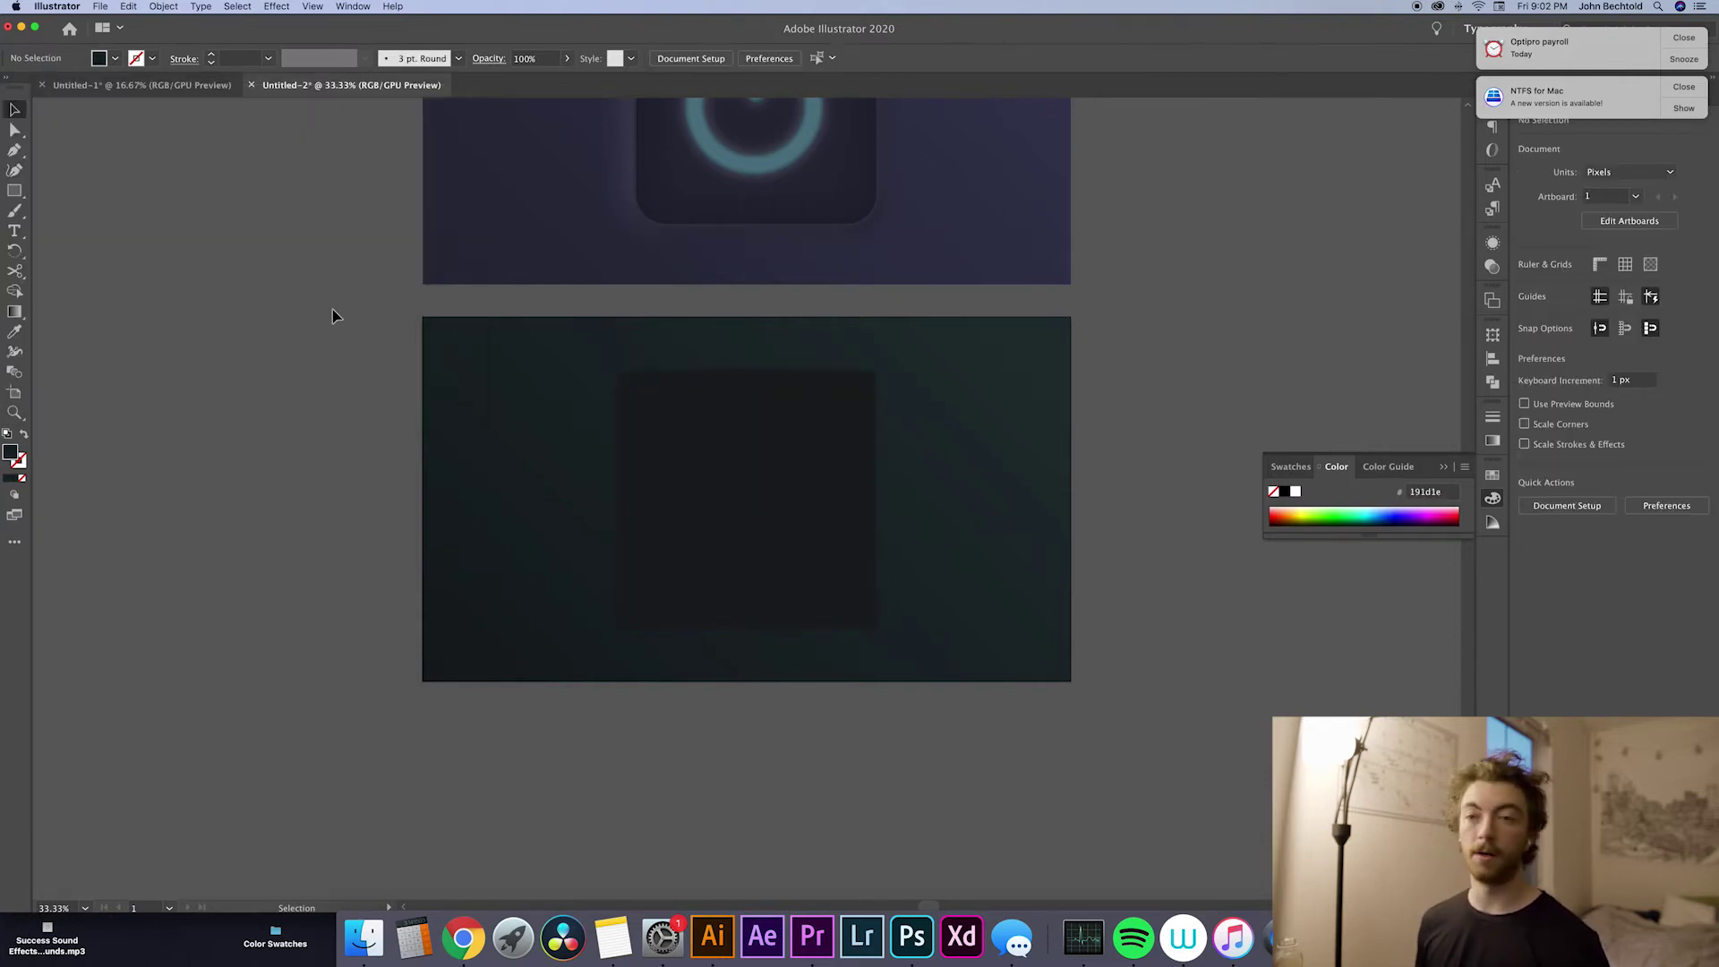
left_click(802, 548)
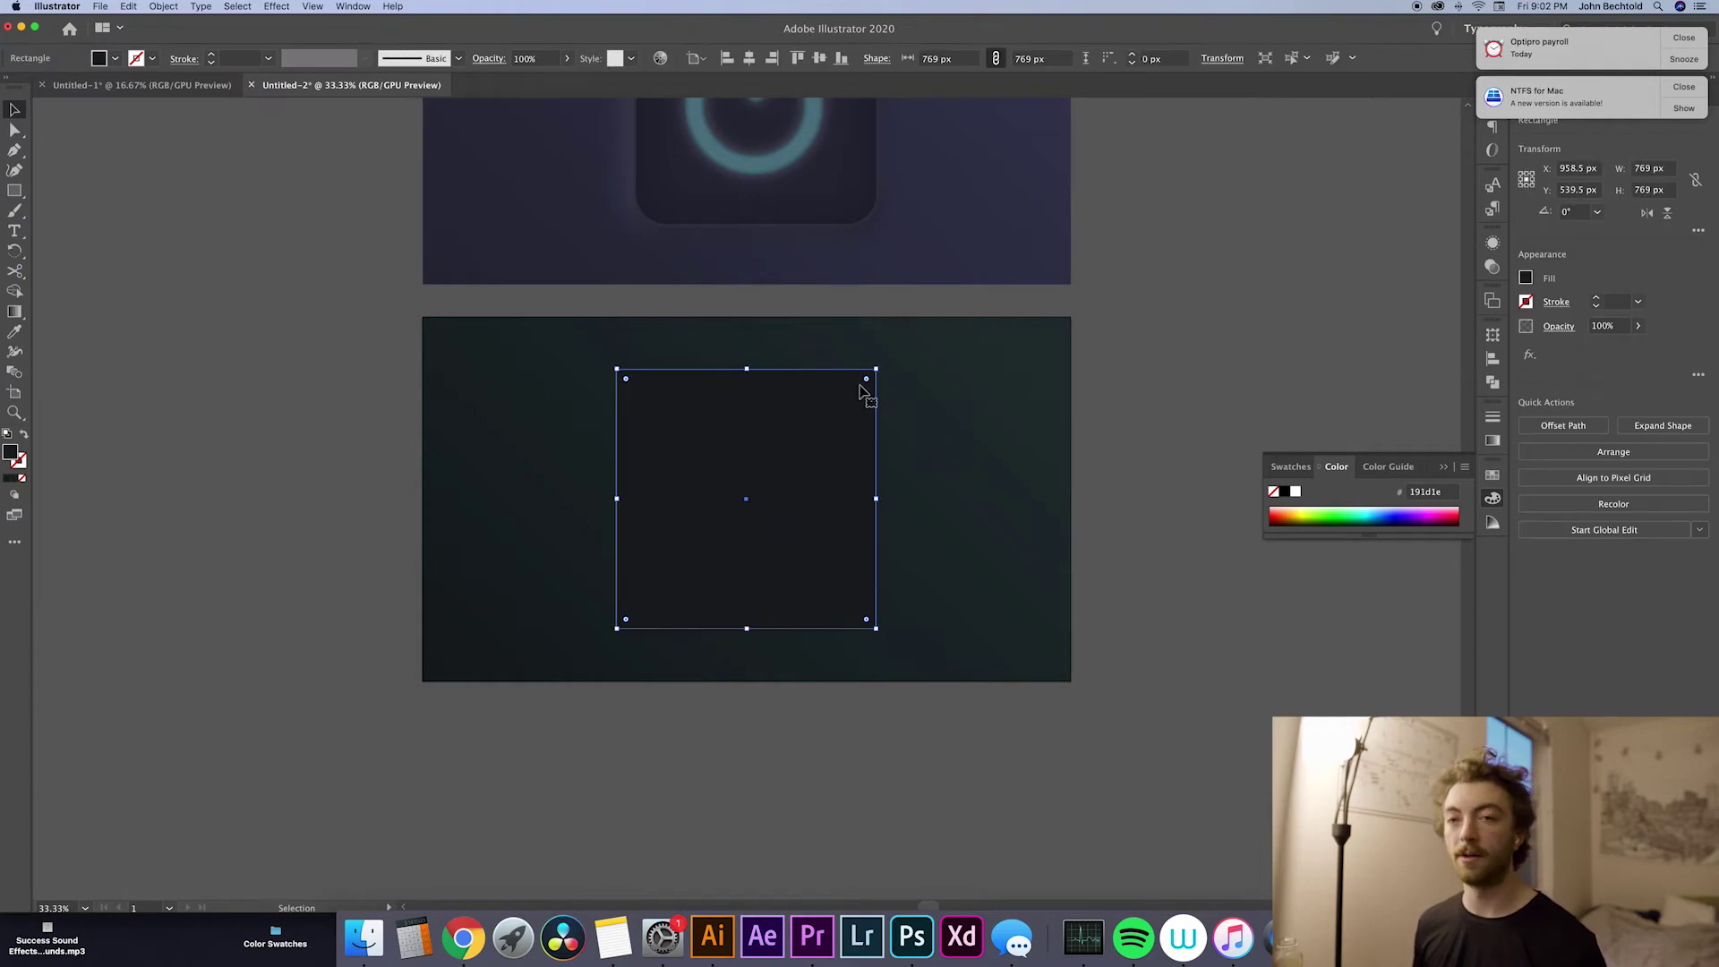
left_click_drag(866, 379, 844, 400)
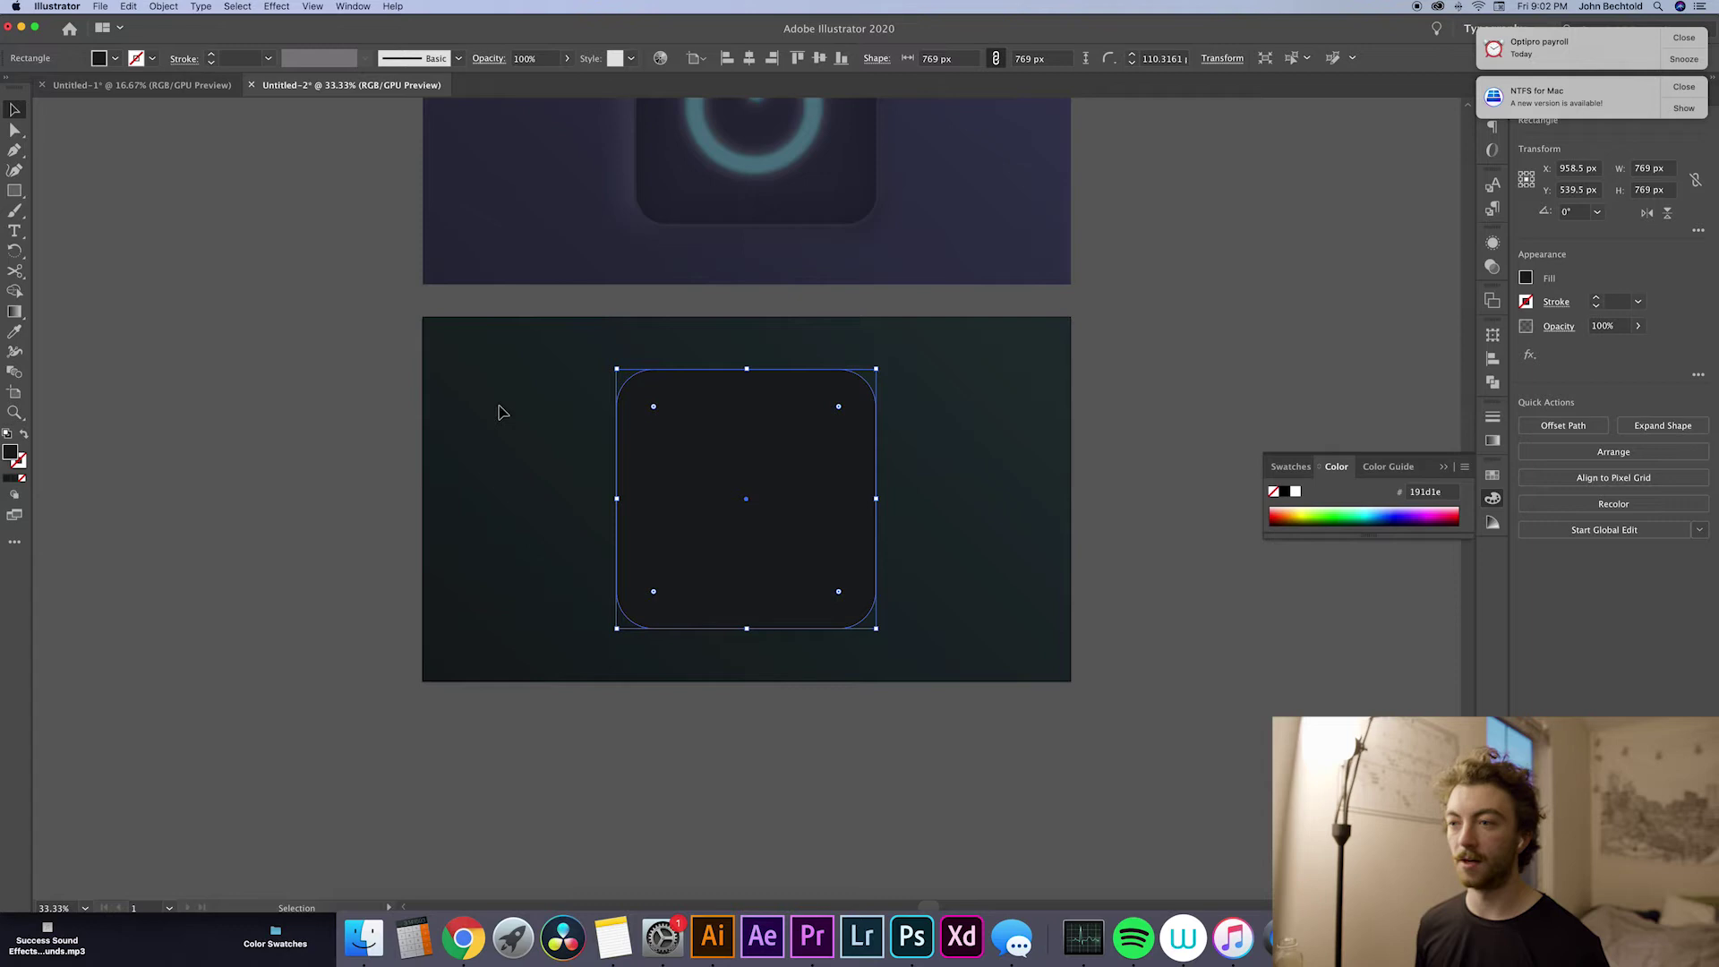
left_click(231, 390)
Step: Alt-drag two copies of the rounded square beside the artboard
scroll(851, 668, "right", 2)
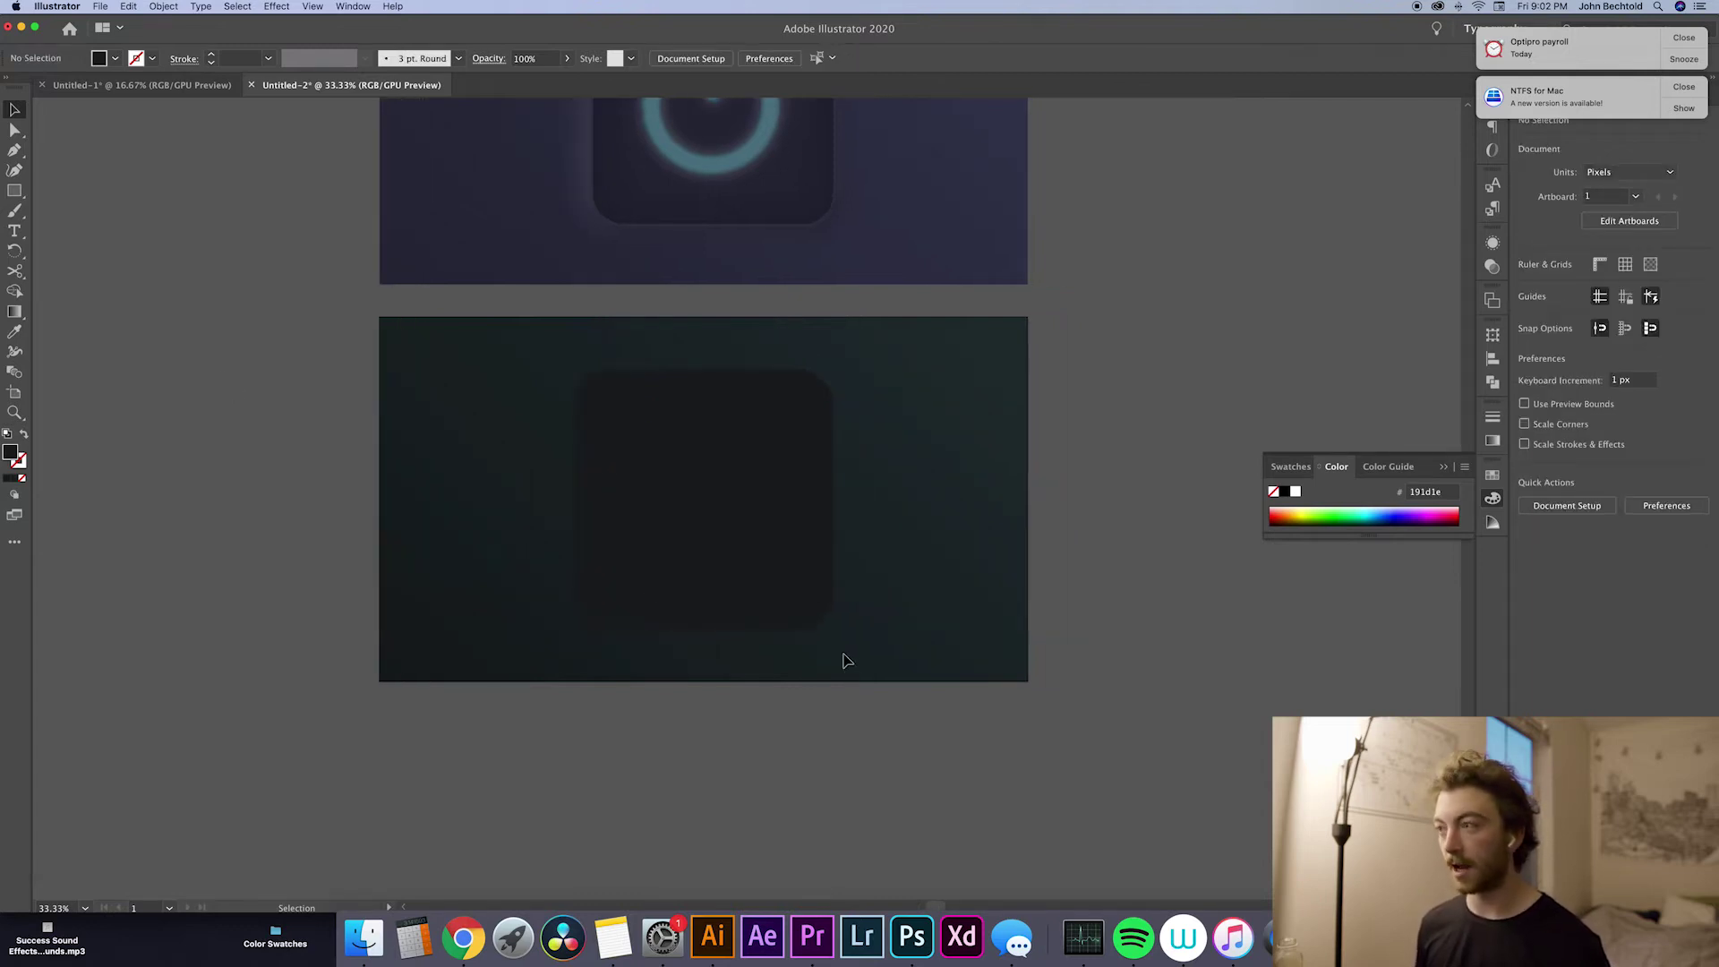
left_click_drag(683, 565, 1225, 309)
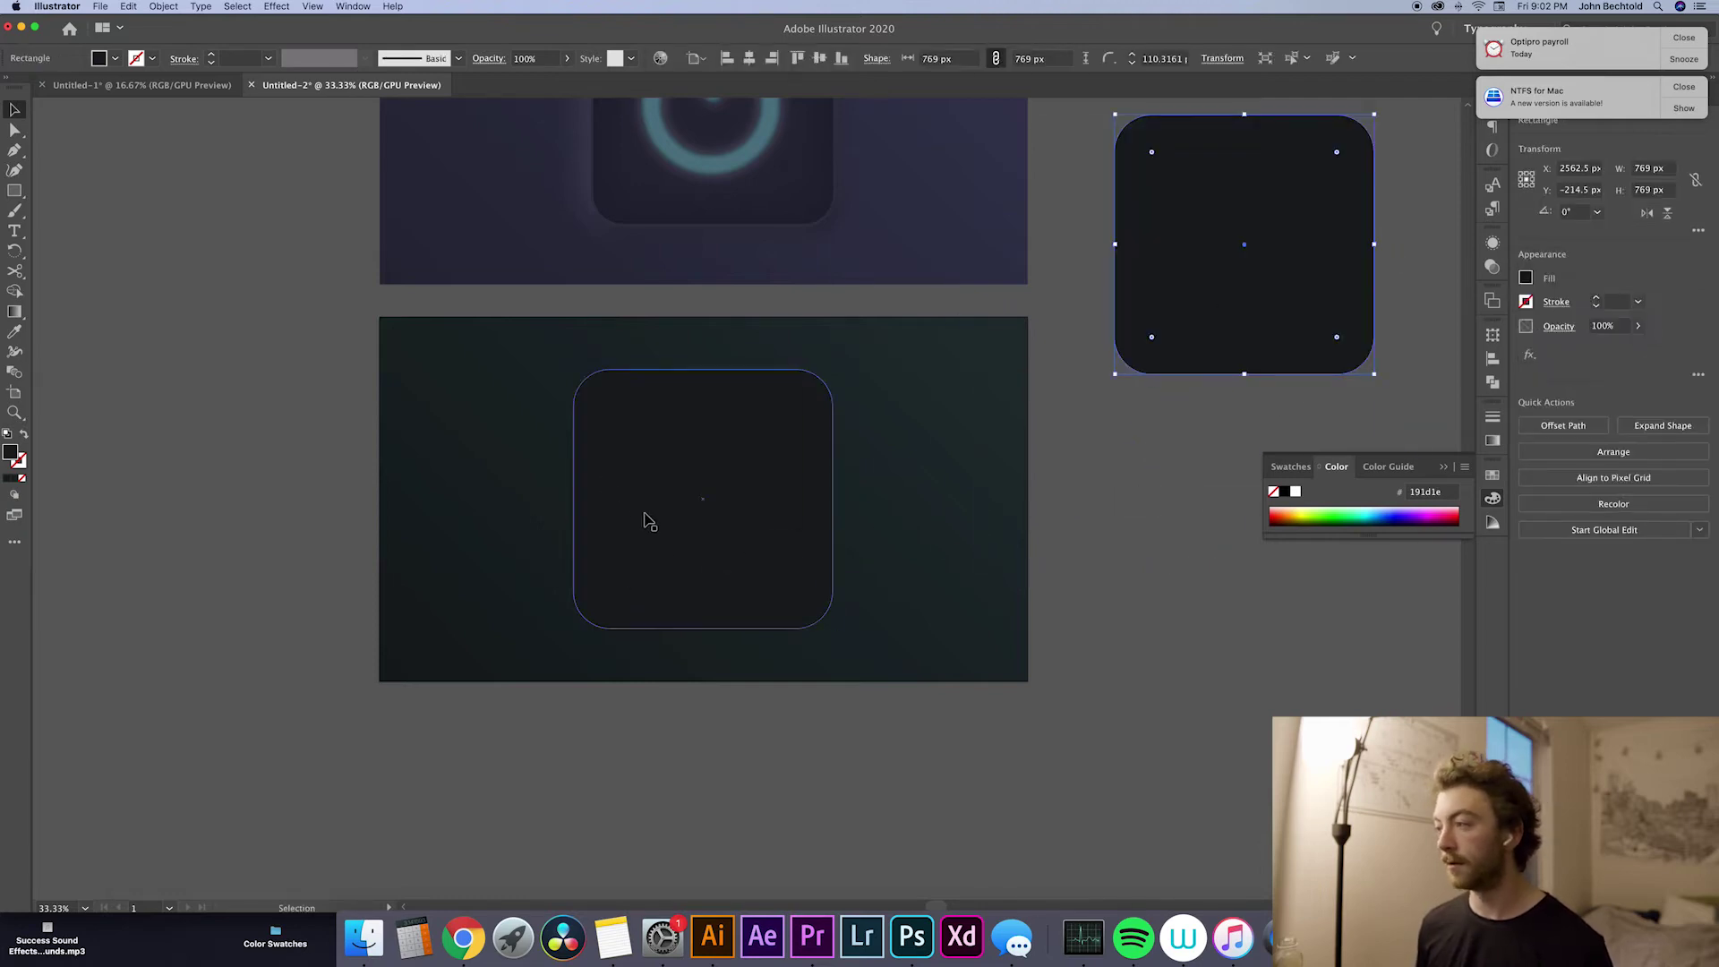
left_click_drag(650, 522, 1188, 557)
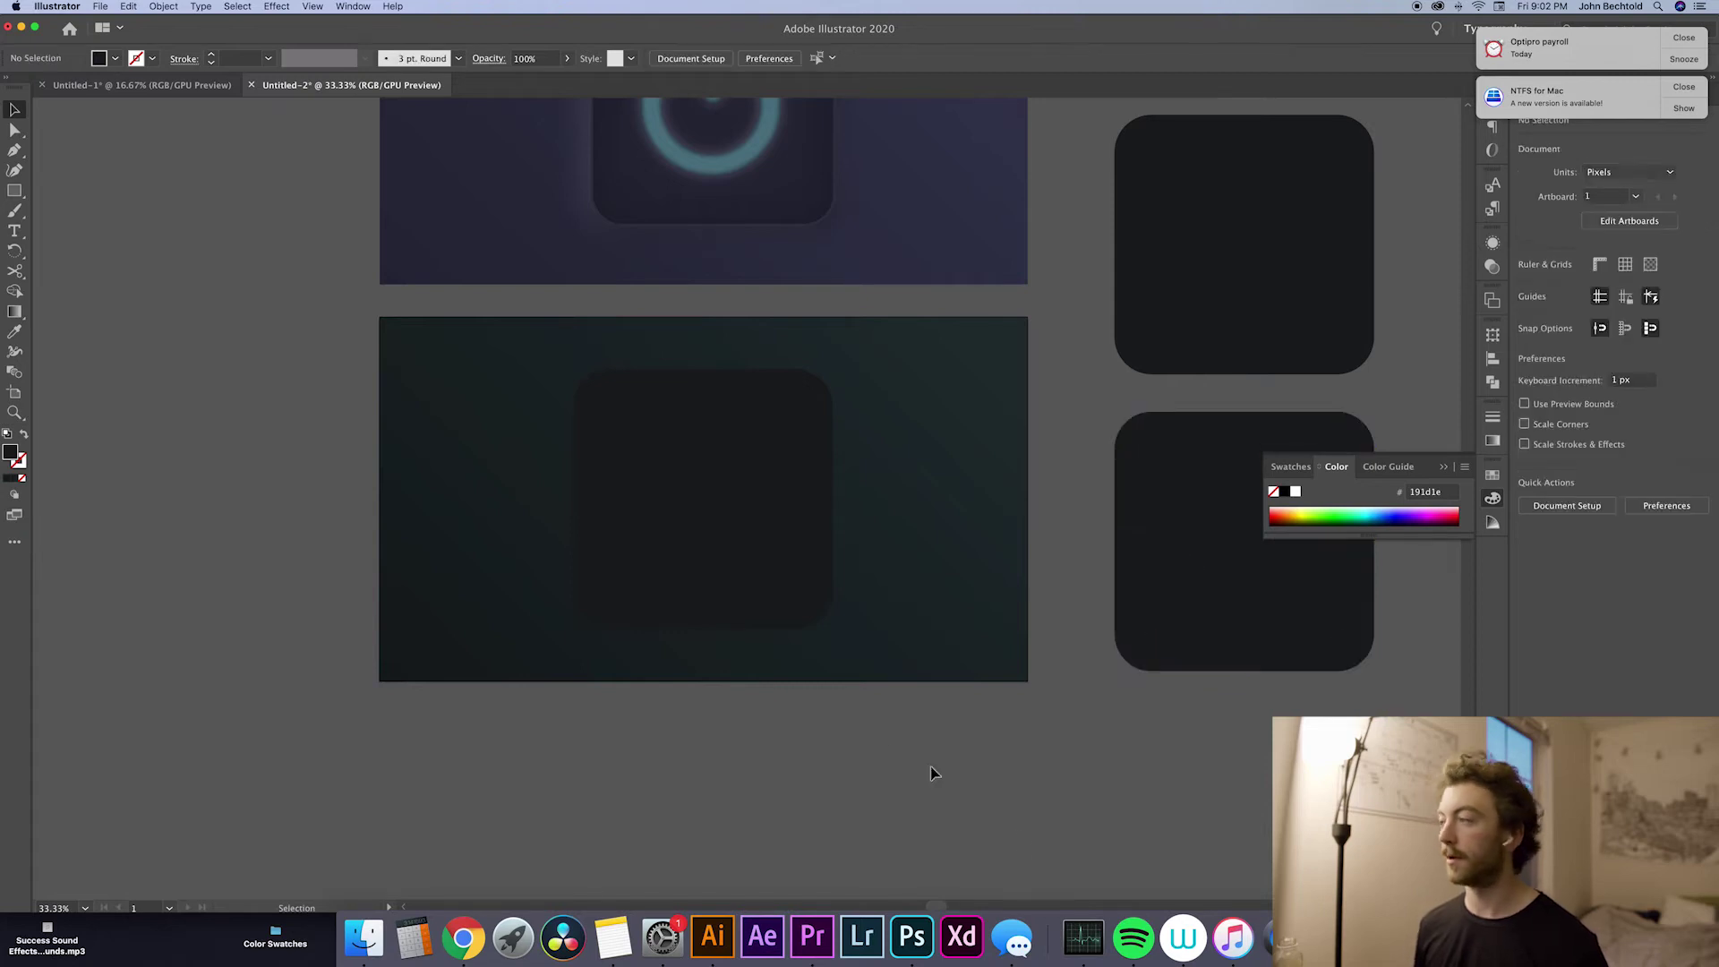
scroll(883, 749, "down", 1)
Step: Add a Drop Shadow effect to the original rounded square via Stylize
left_click(729, 520)
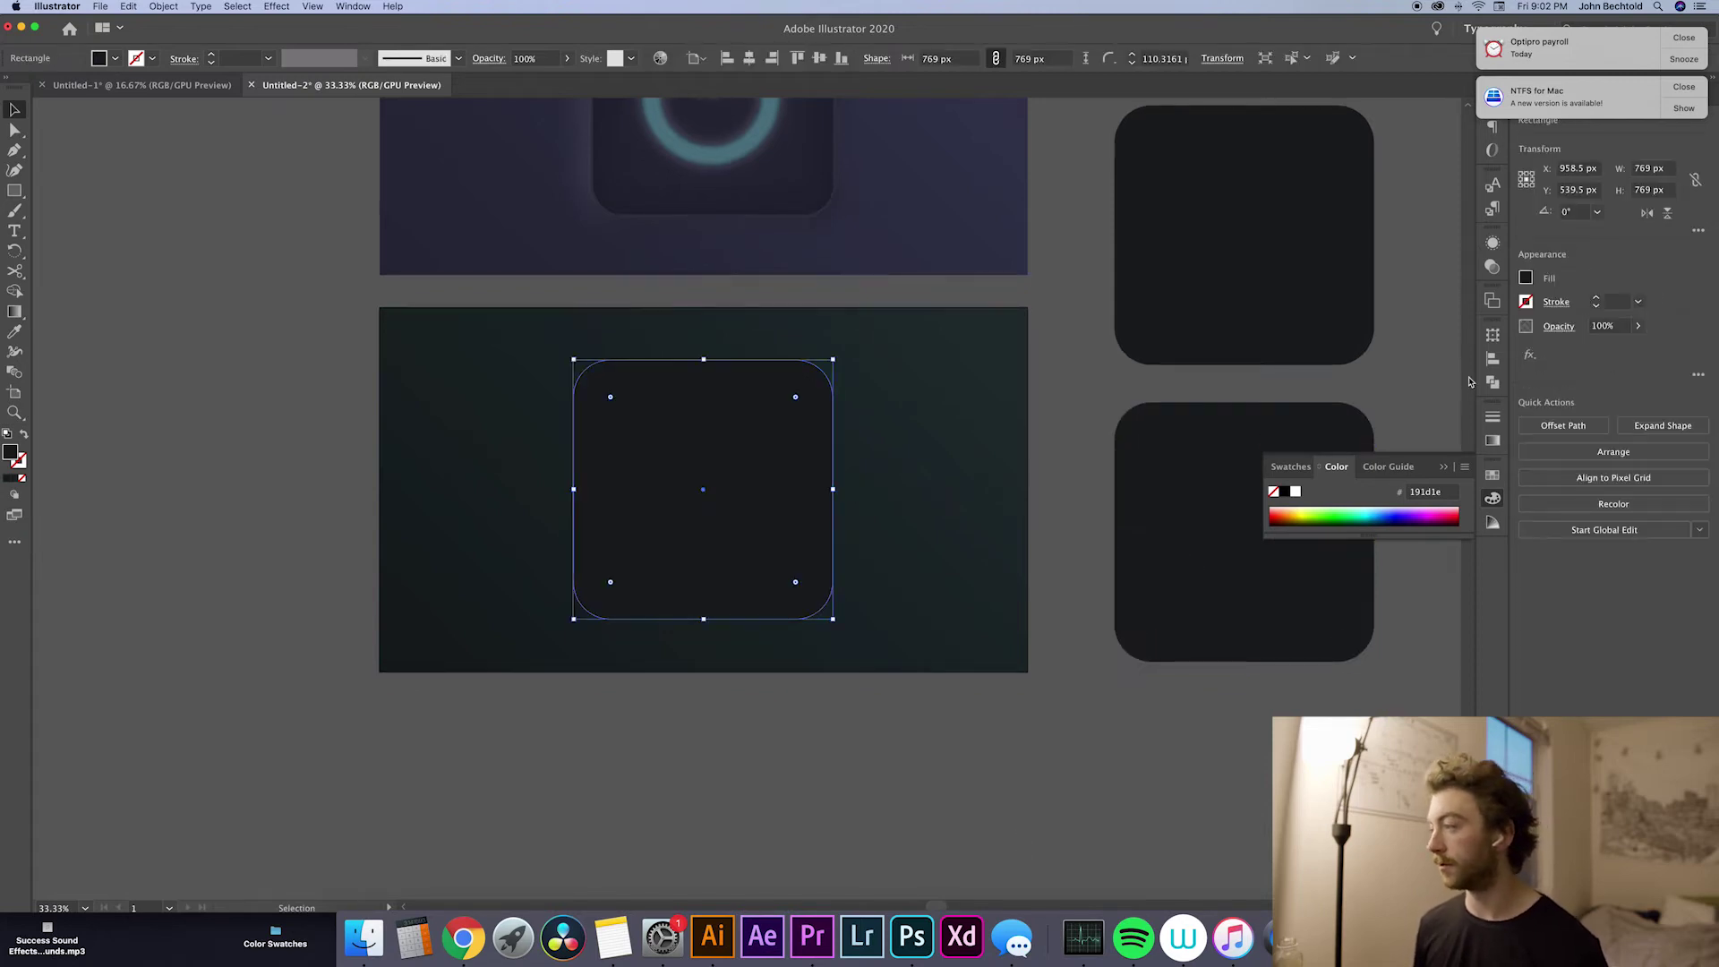
left_click(1530, 354)
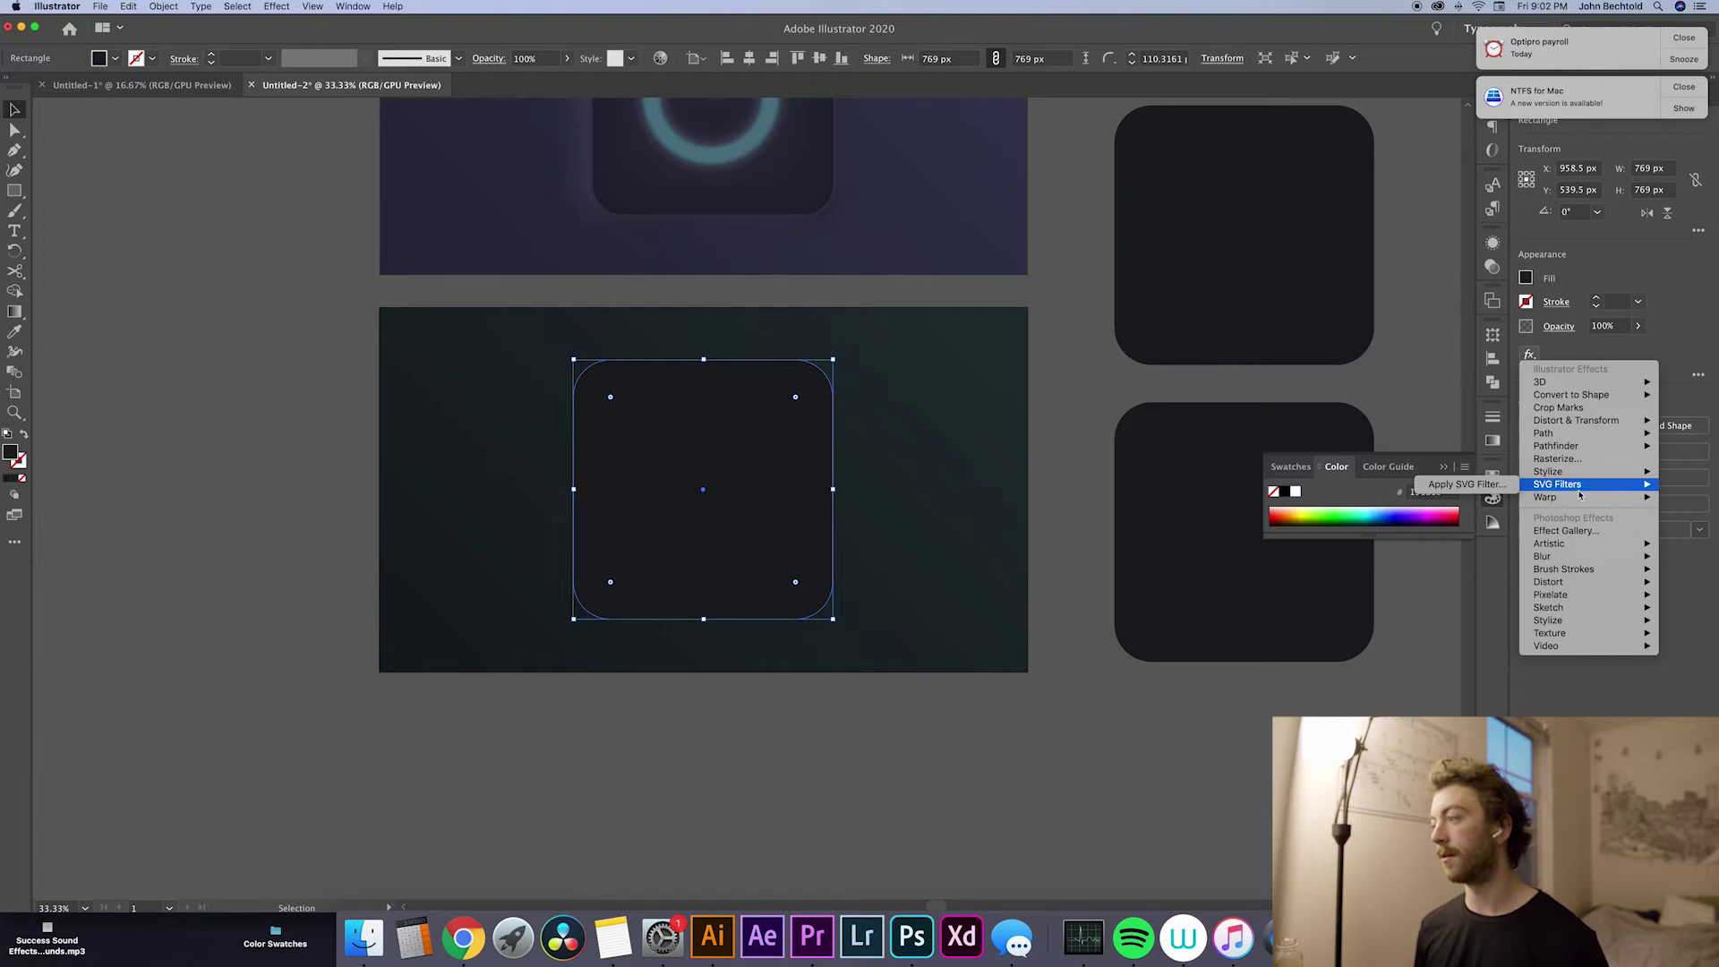
left_click(353, 6)
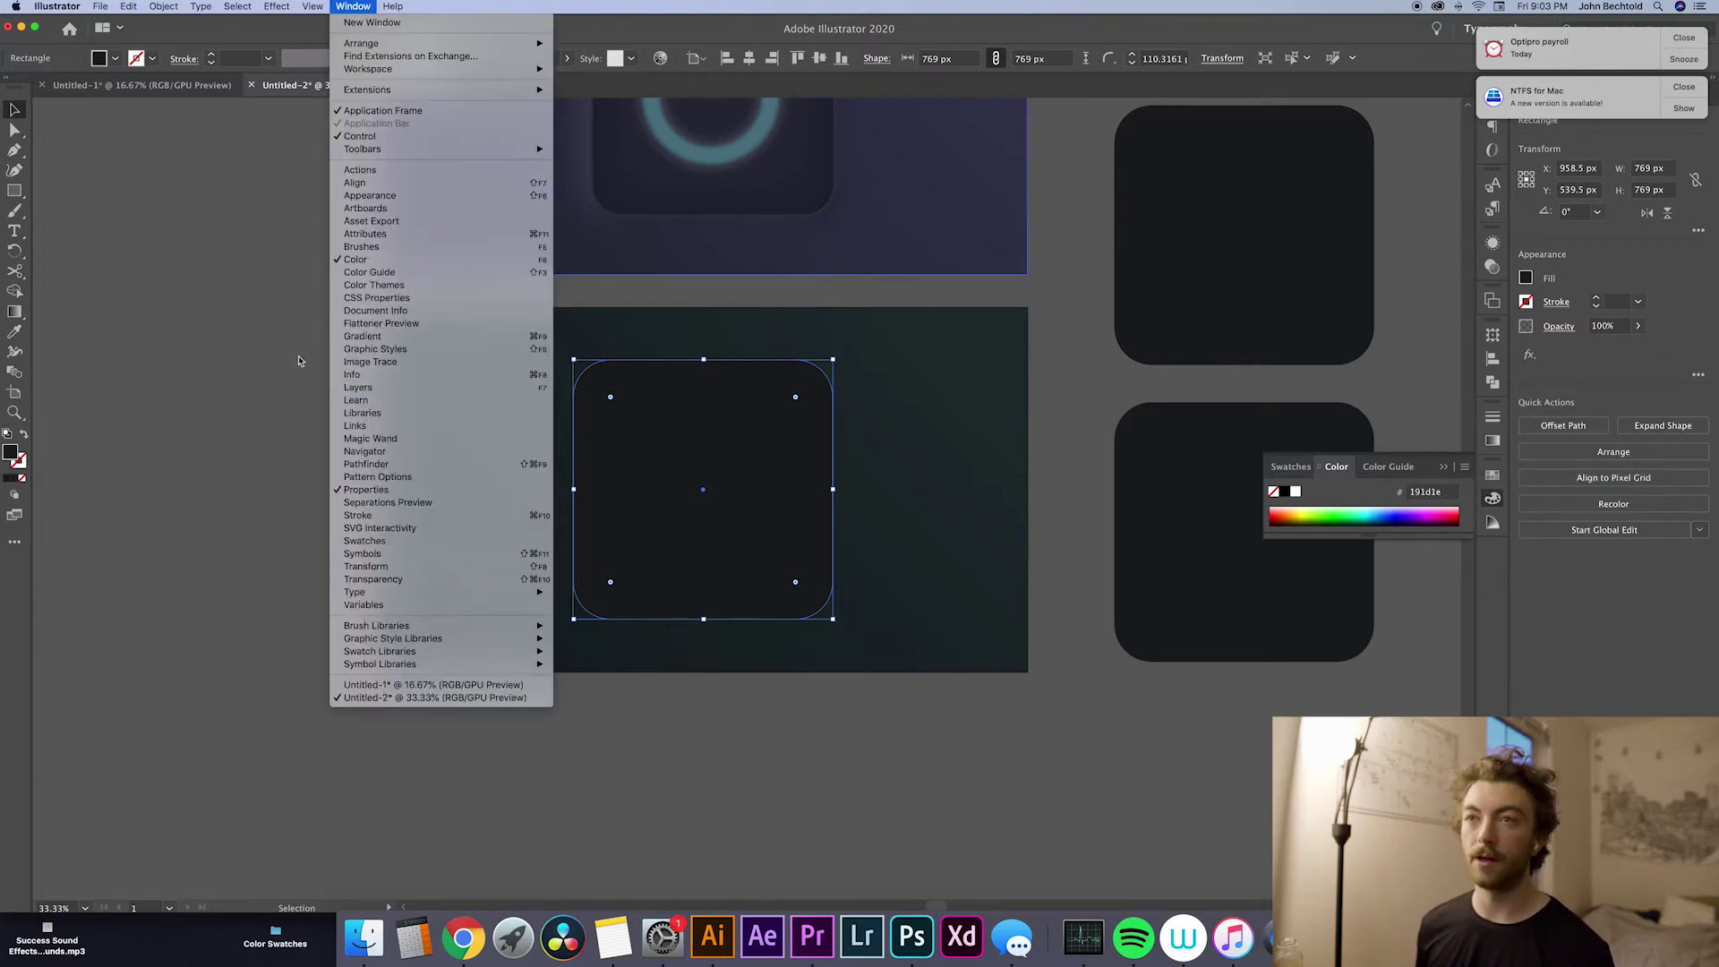
left_click(298, 365)
left_click(287, 6)
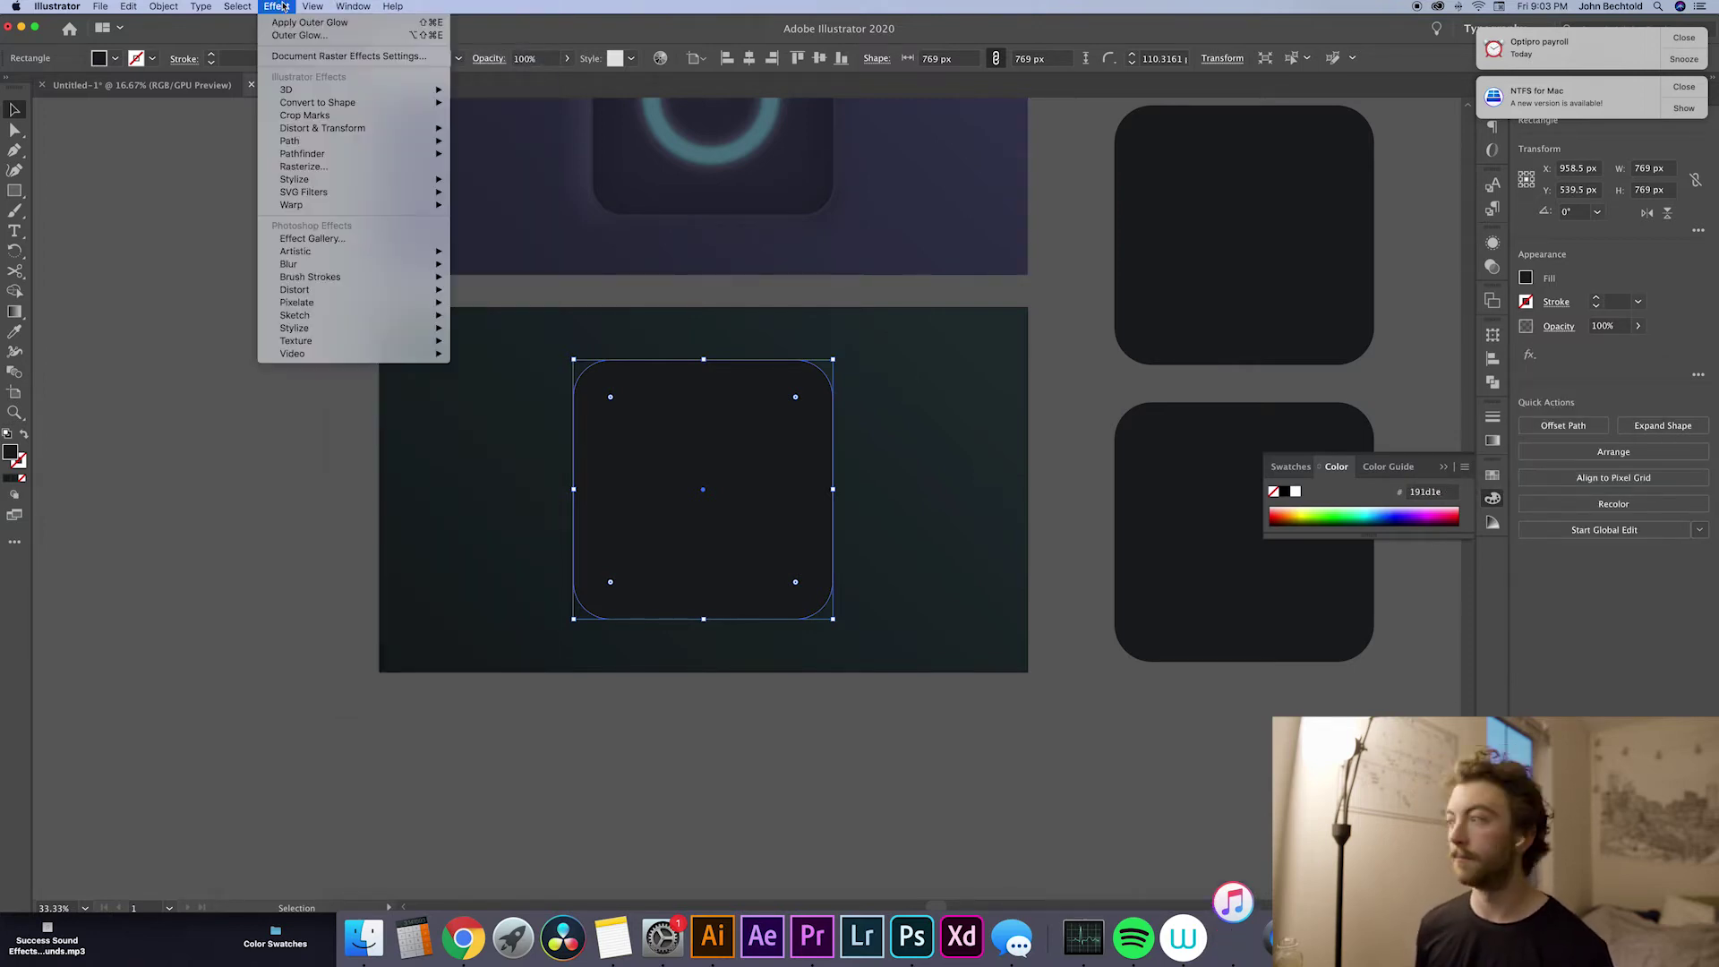
left_click(145, 157)
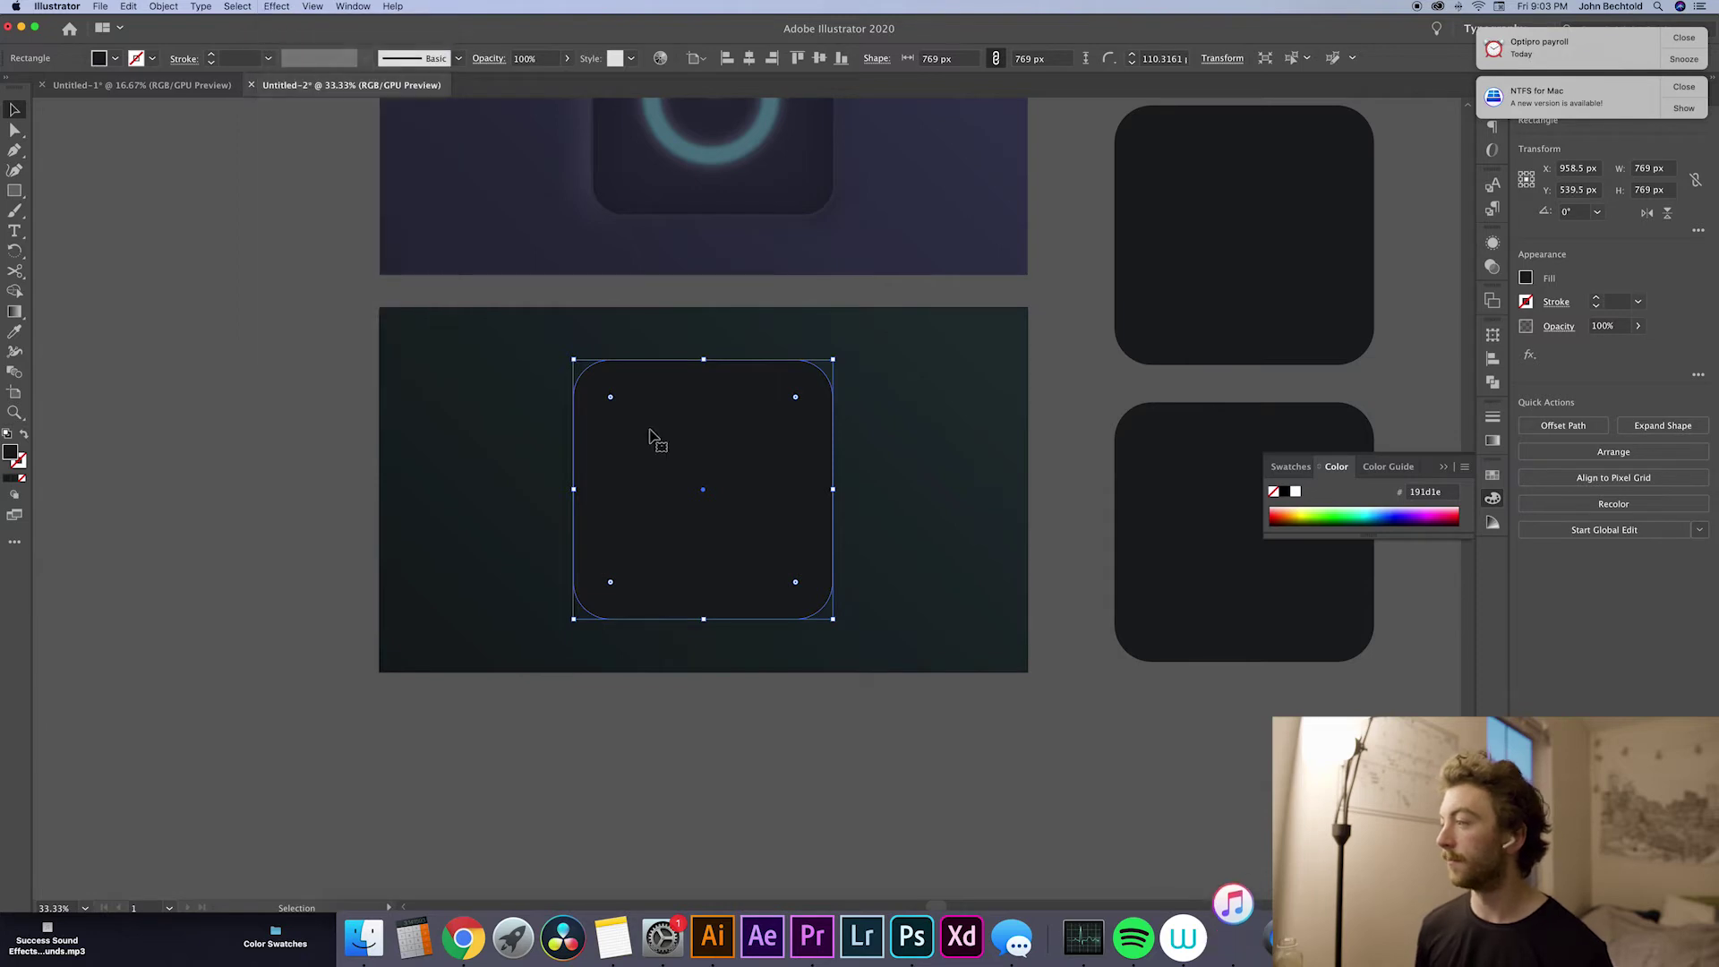
left_click(1530, 355)
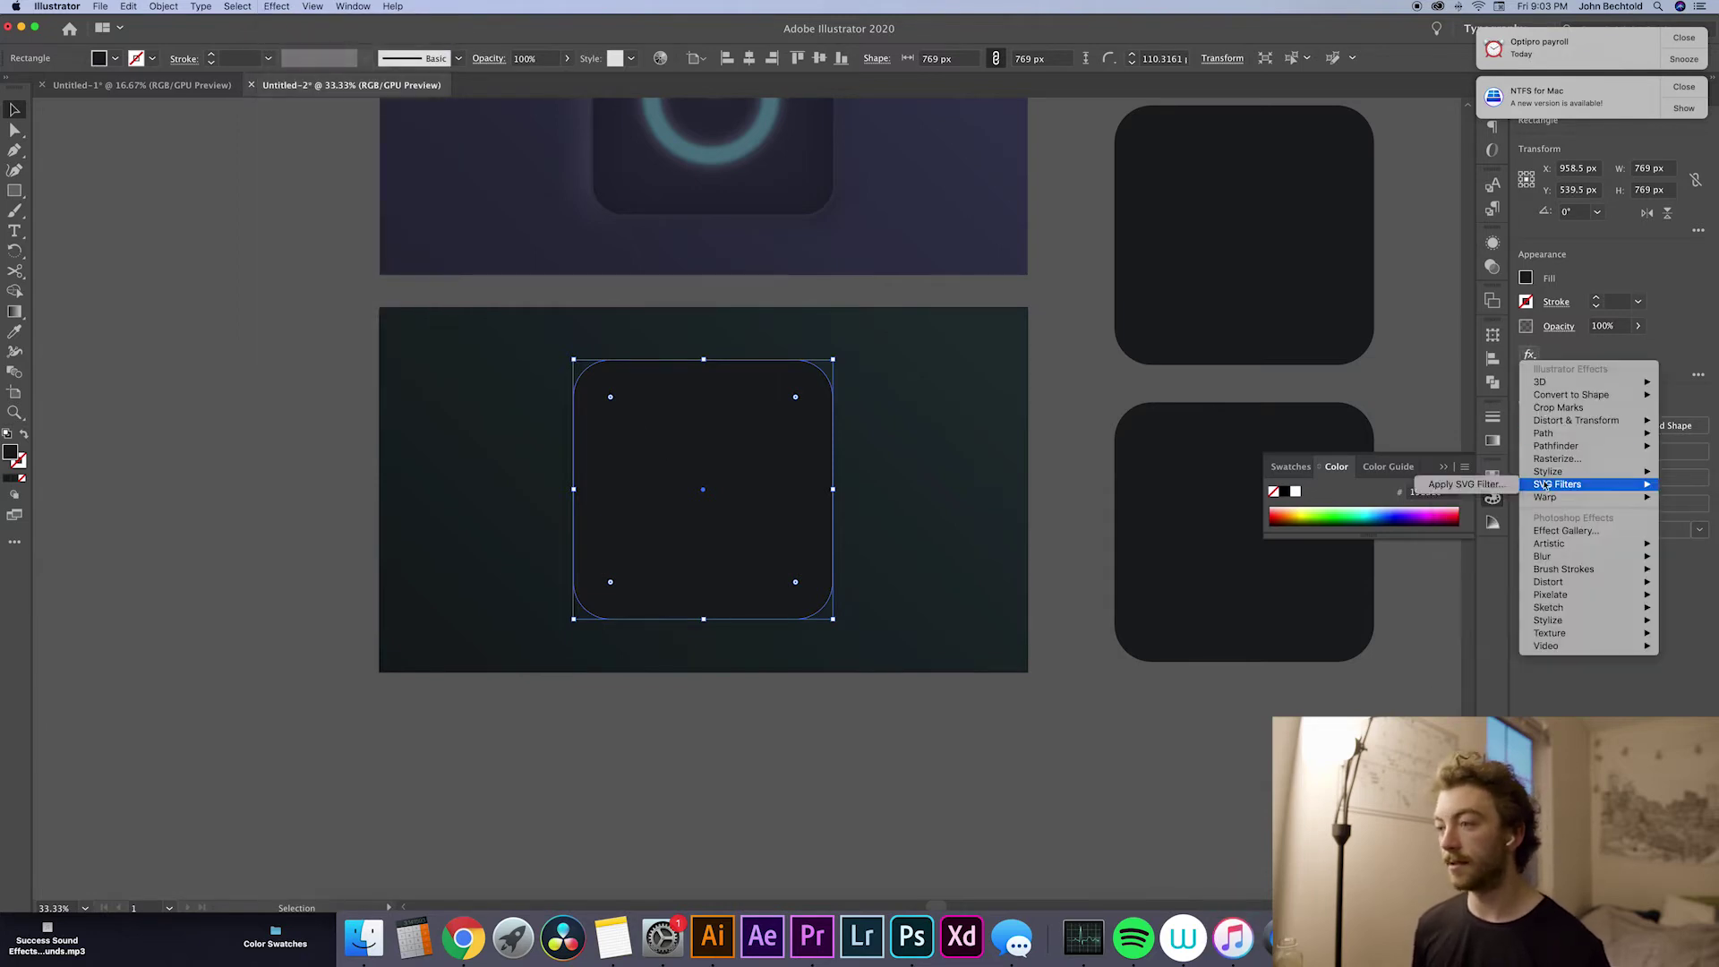
mouse_move(1547, 472)
left_click(1462, 472)
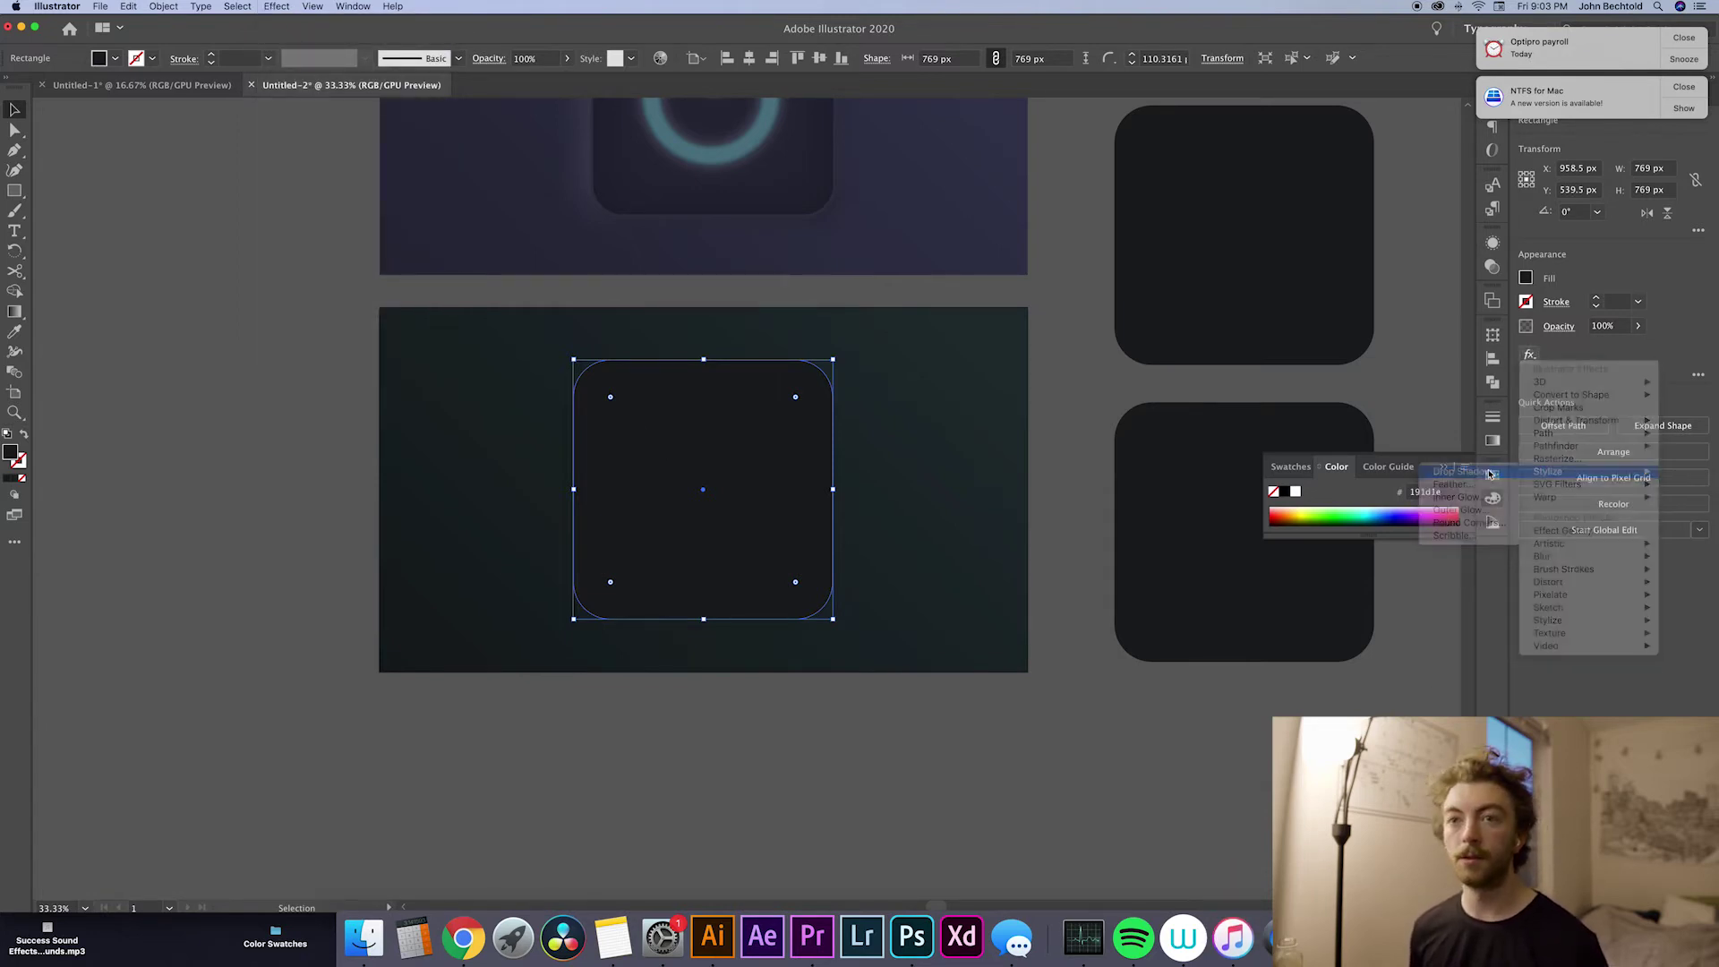
Step: Set the shadow offsets to positive 15 px and its colour to black
left_click(83, 181)
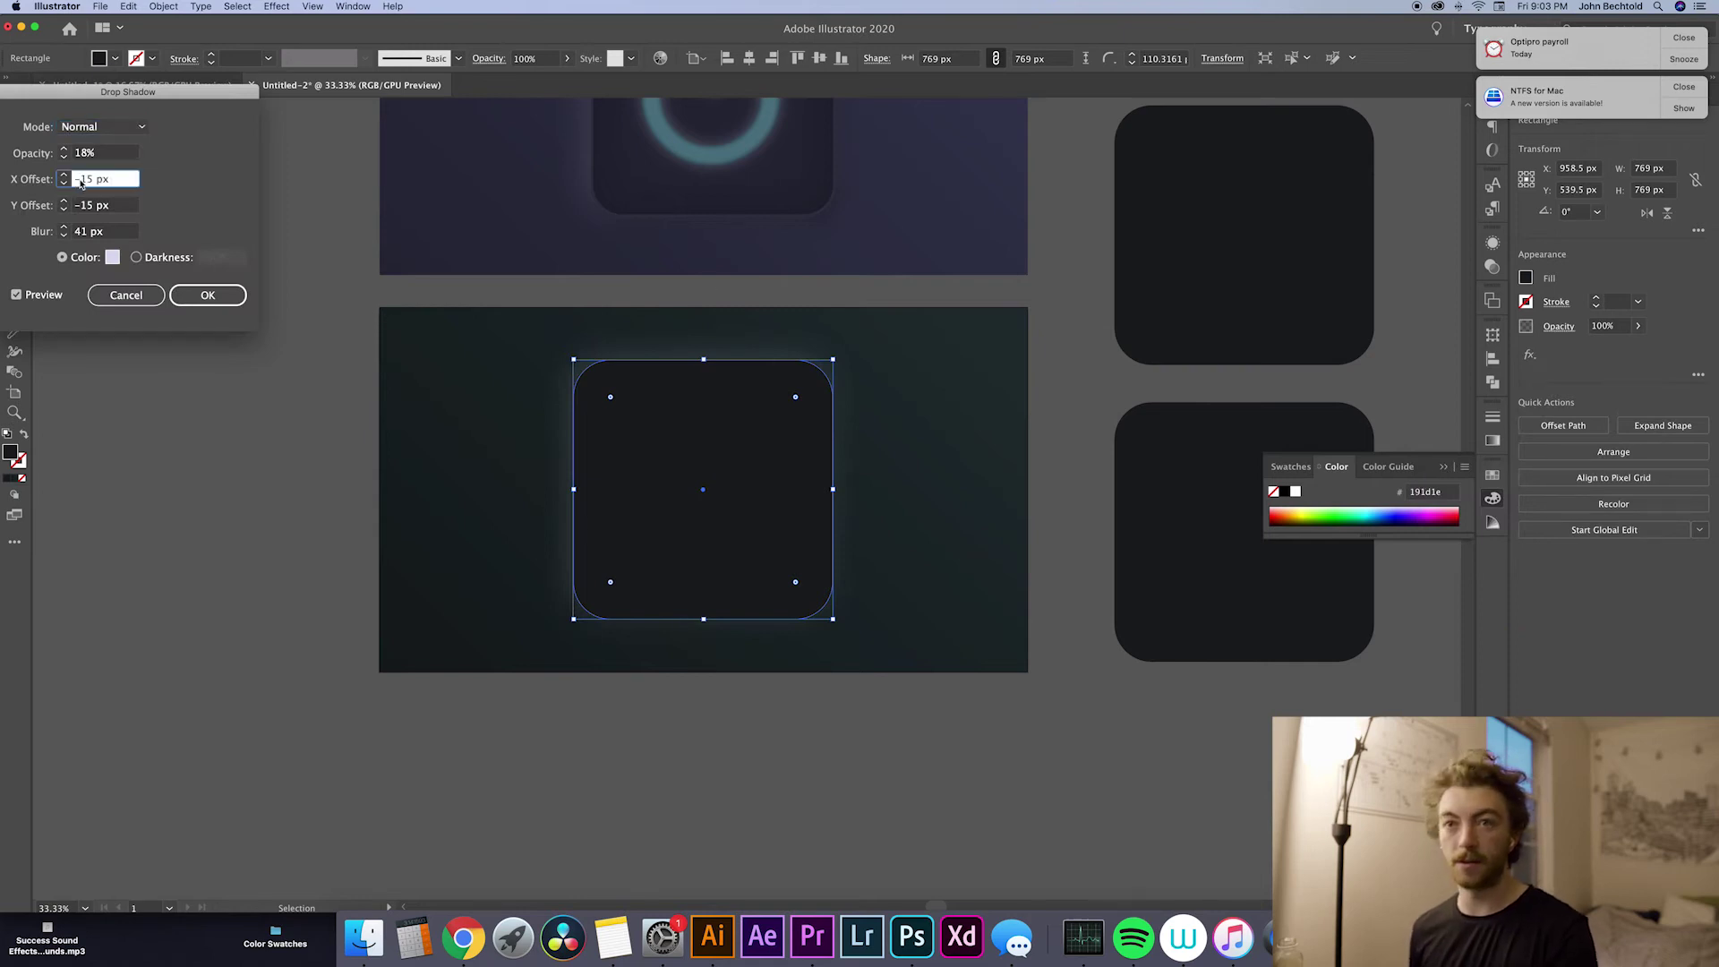
key("BackSpace")
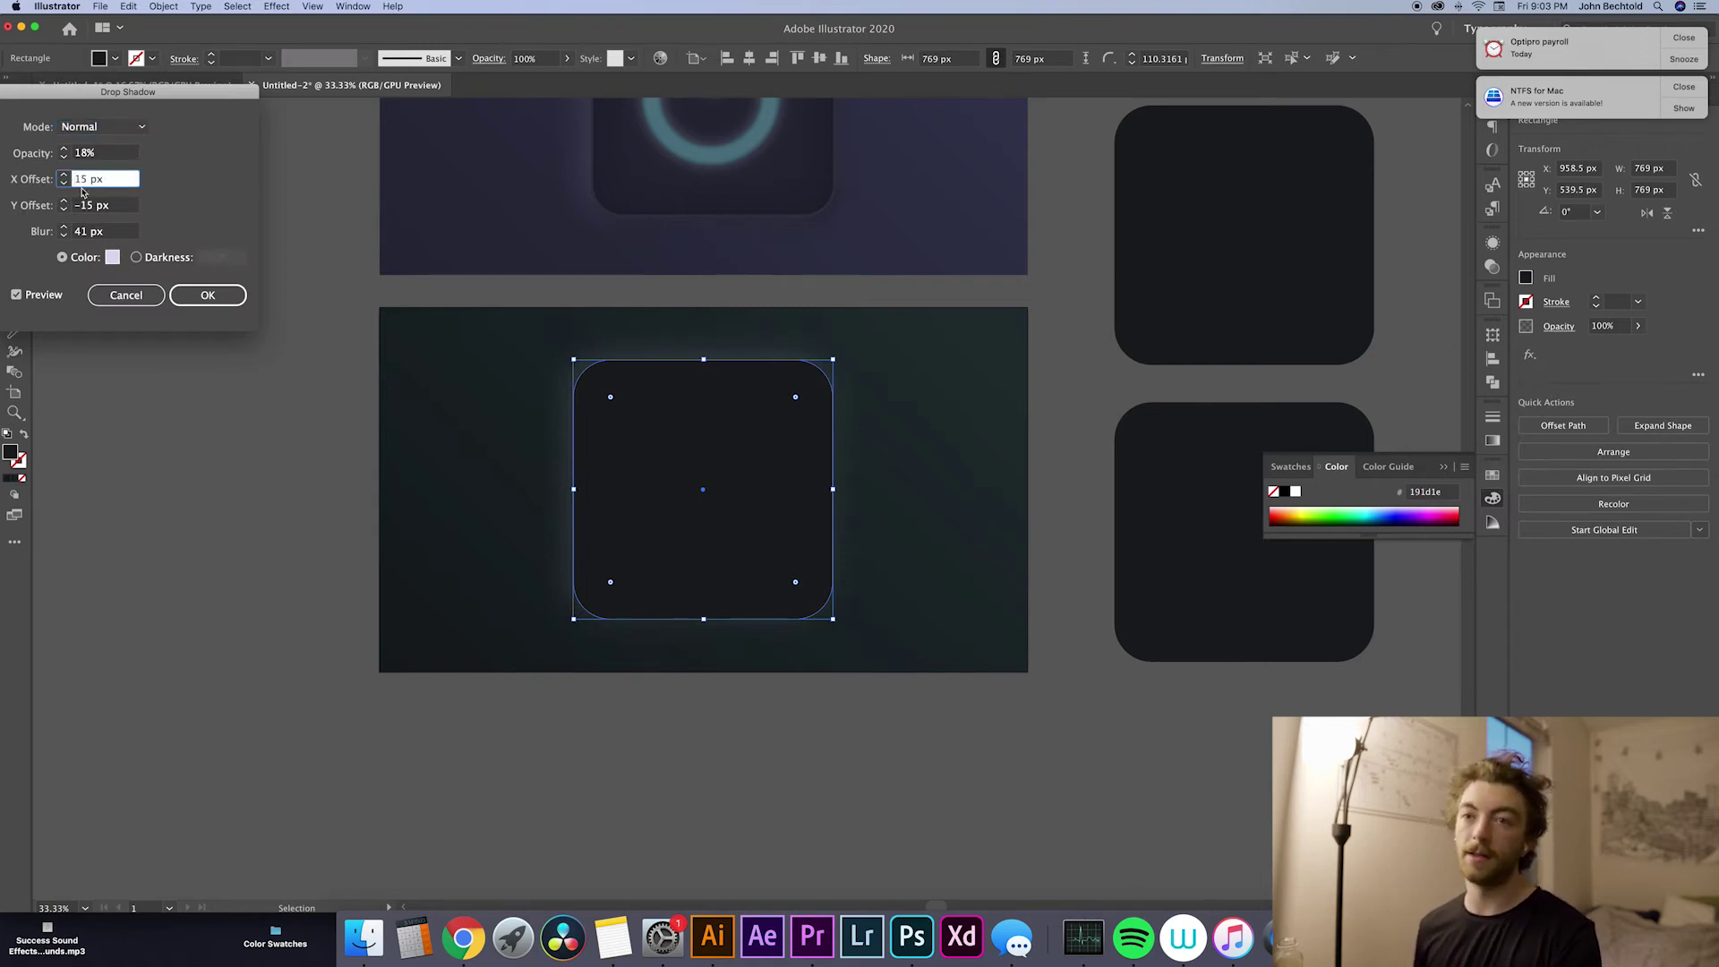
left_click_drag(78, 208, 64, 208)
key("BackSpace")
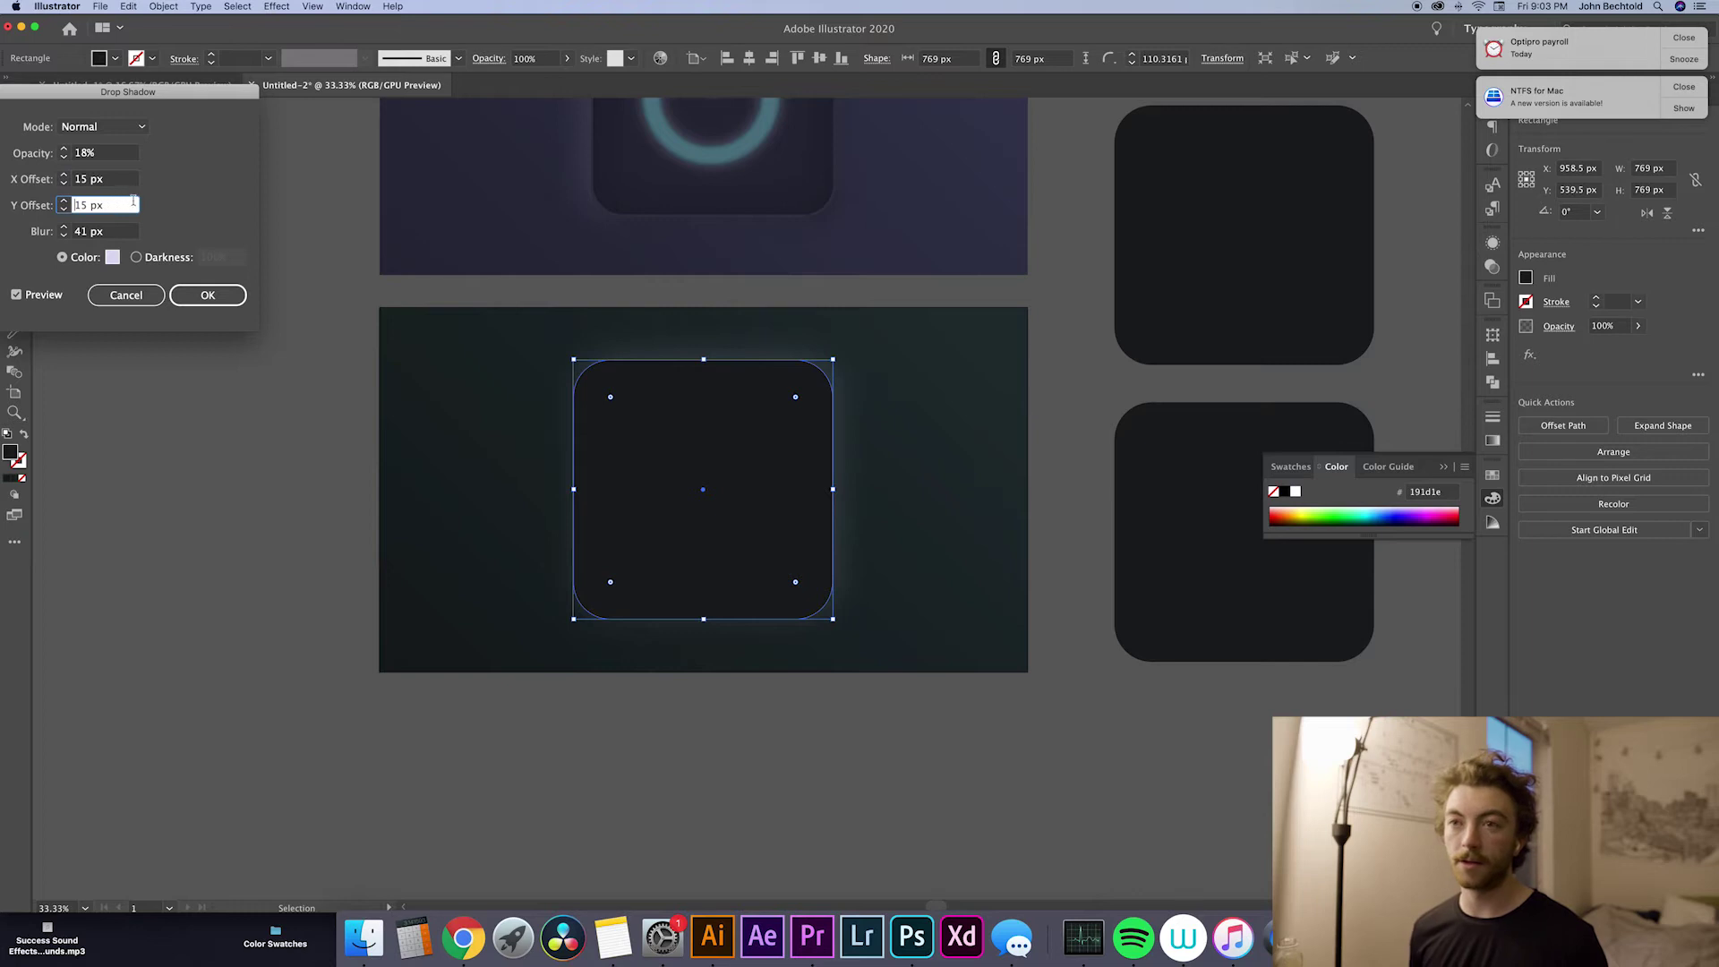
left_click(112, 257)
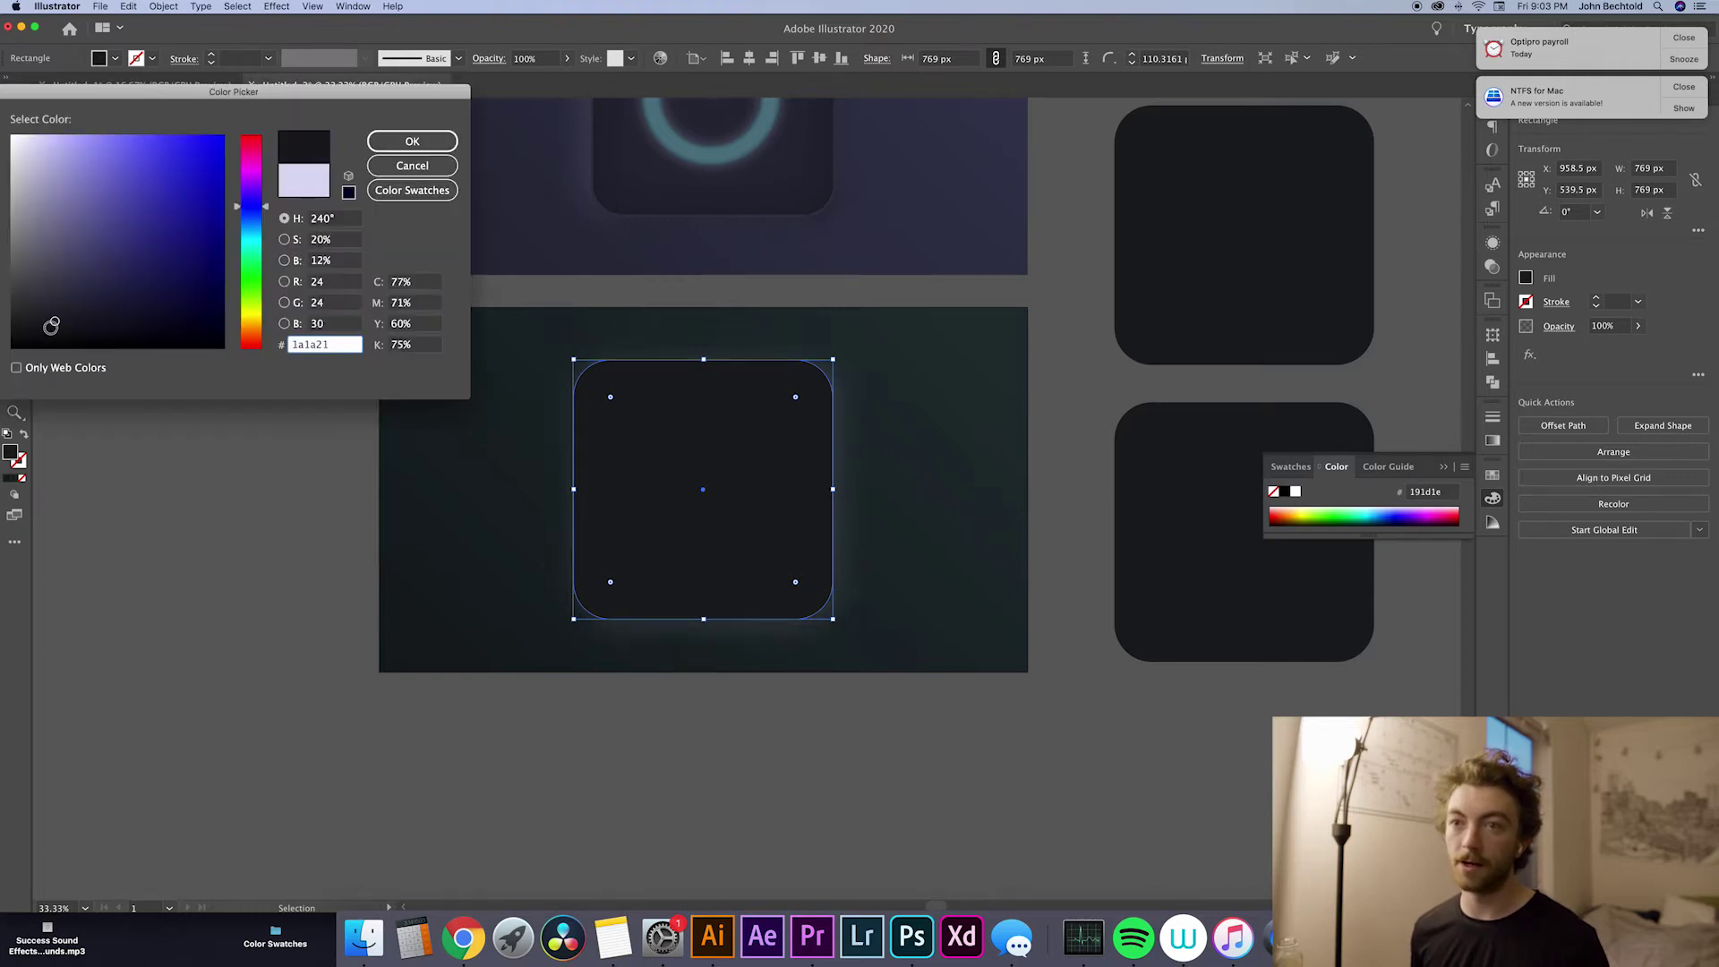
left_click_drag(51, 325, 7, 351)
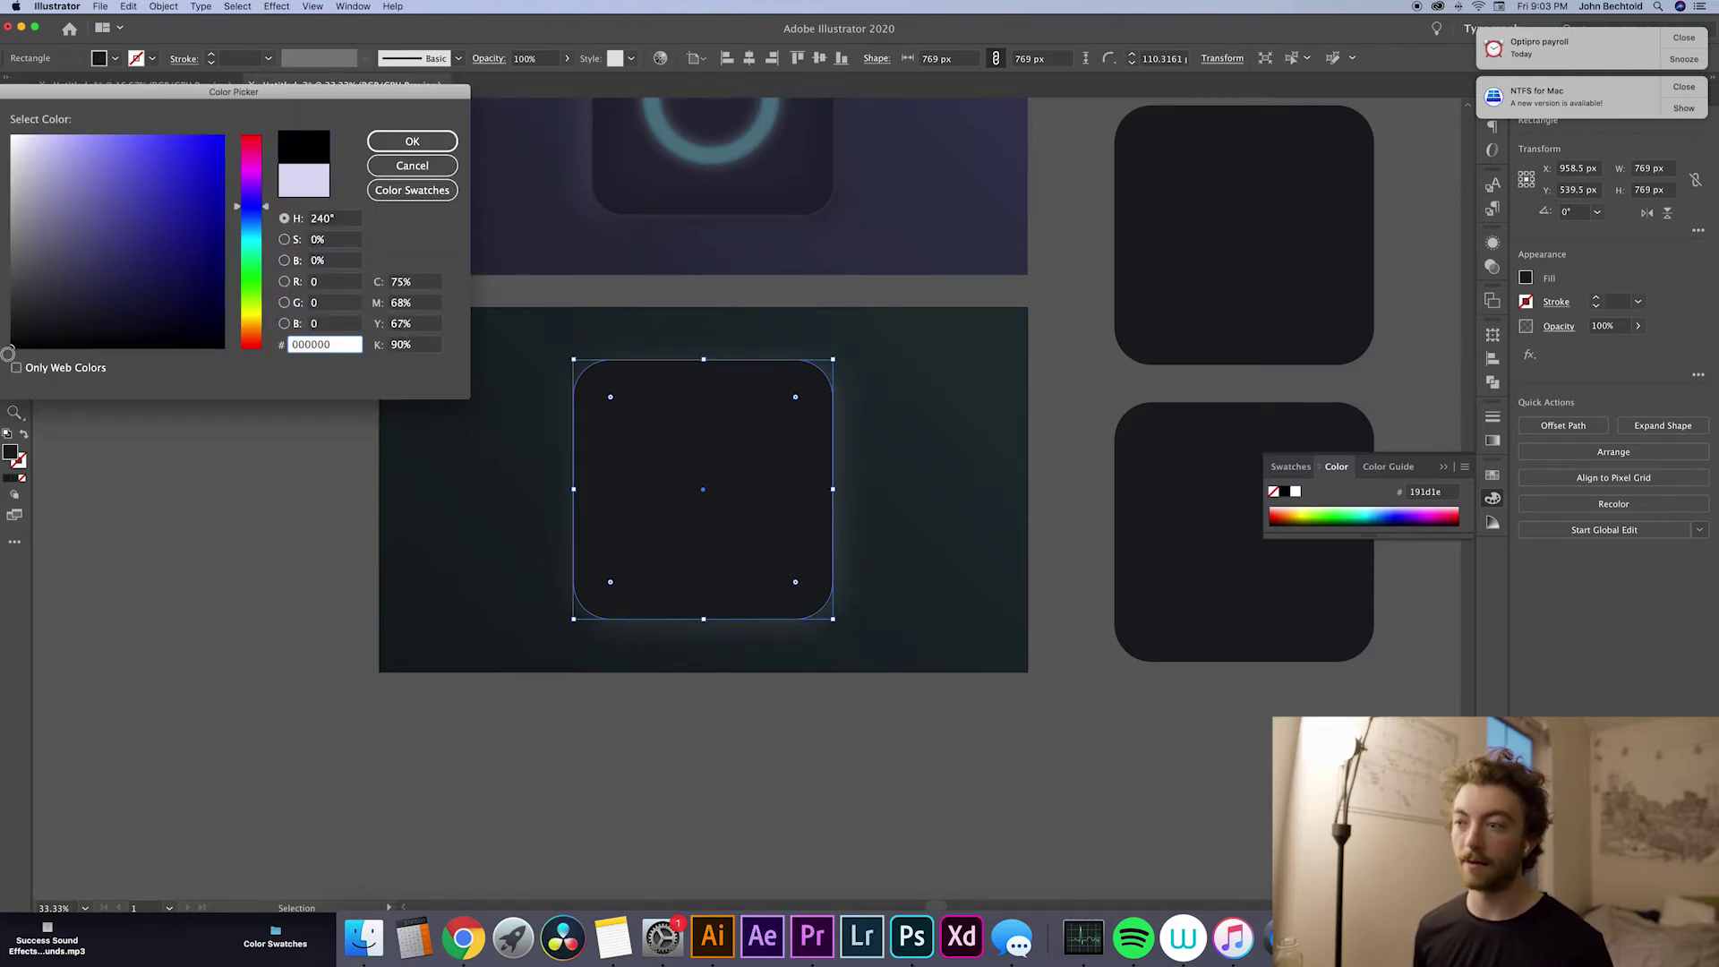
left_click(405, 143)
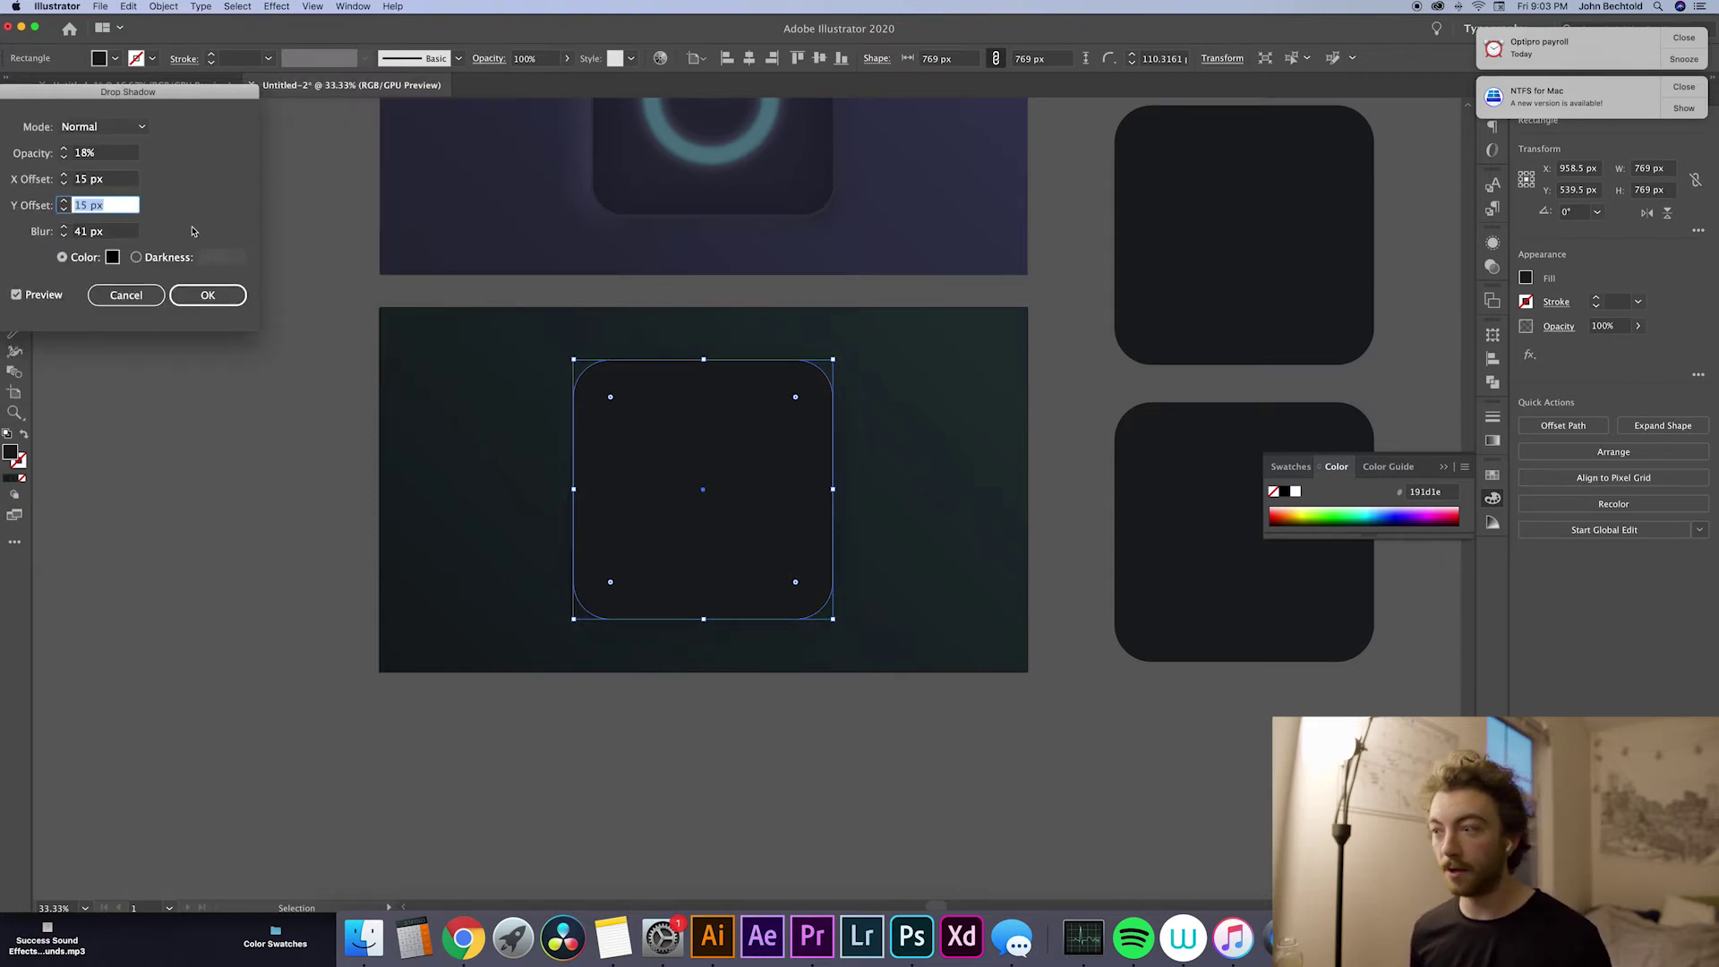
Step: Set shadow opacity to 75% and blur to 40 px, then apply
left_click(64, 150)
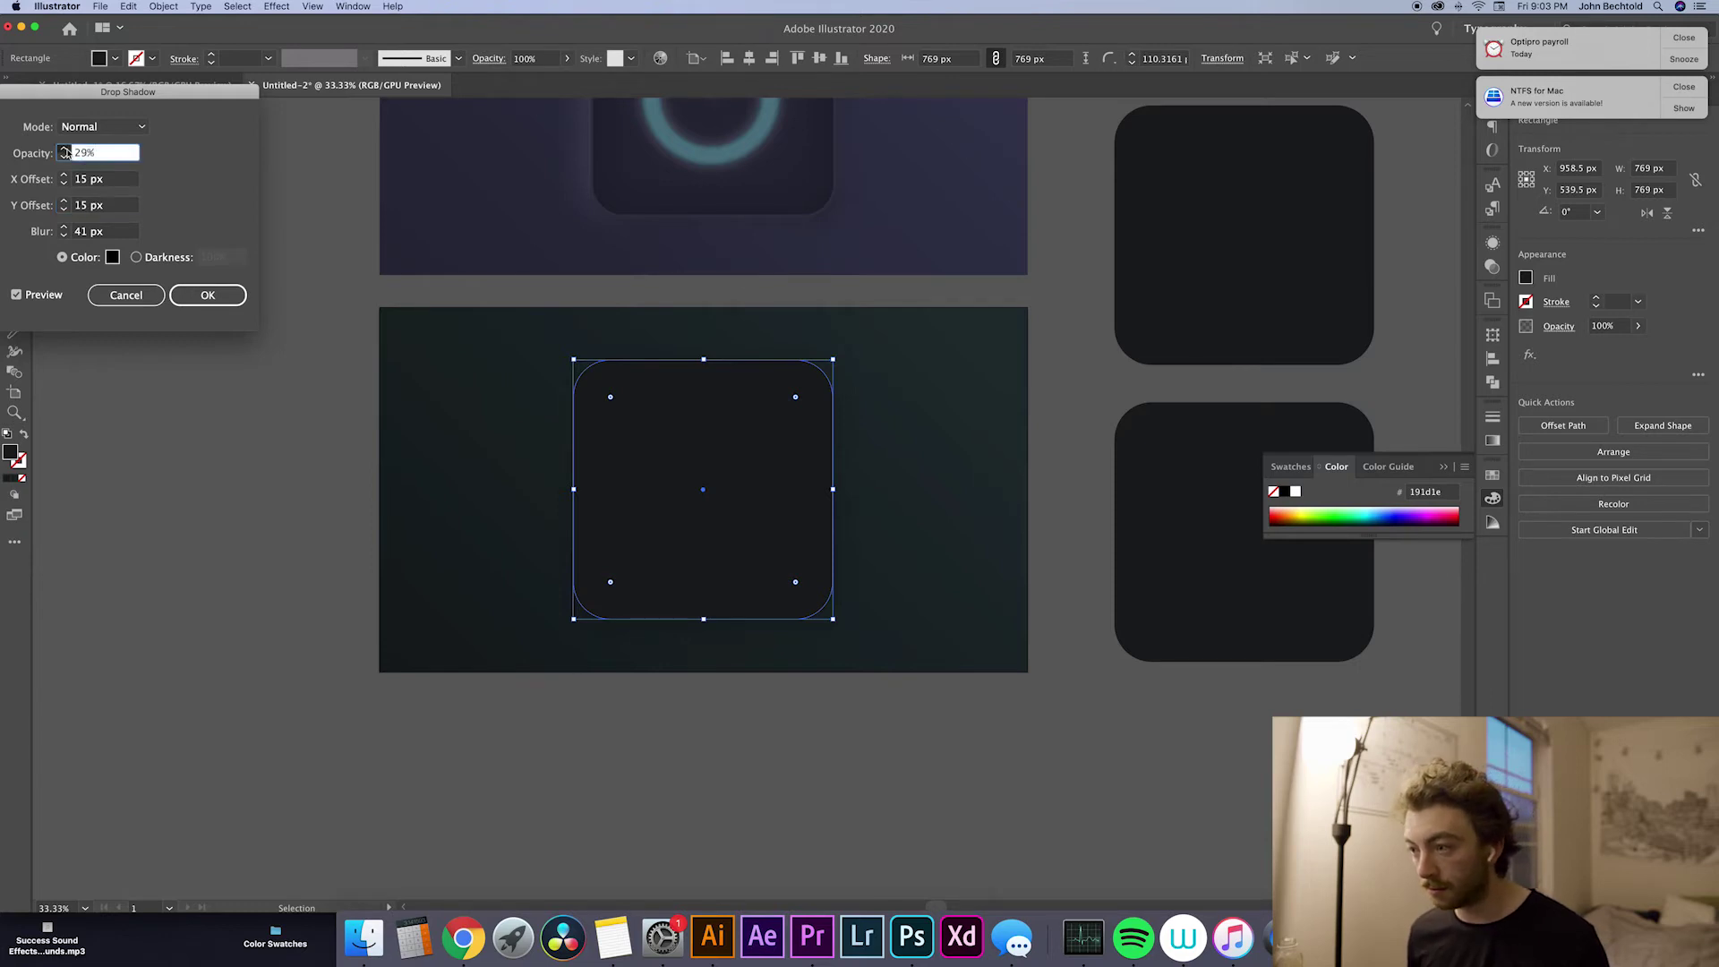
left_click_drag(64, 151, 64, 150)
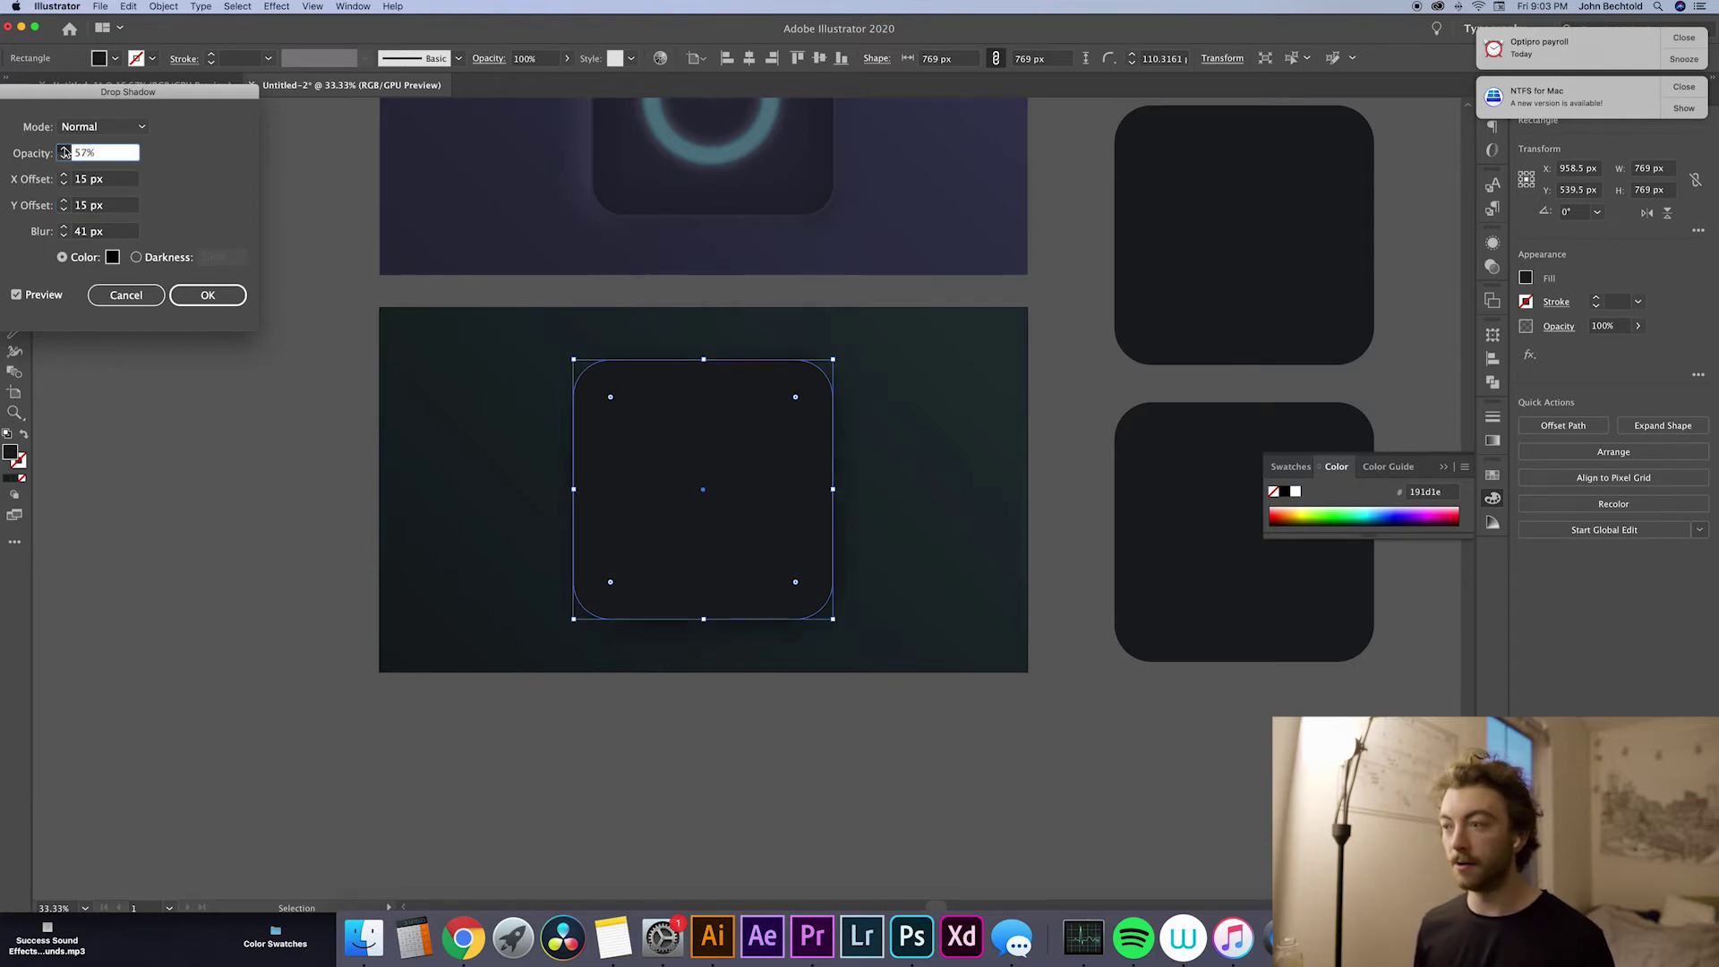
left_click_drag(65, 152, 63, 157)
left_click(64, 157)
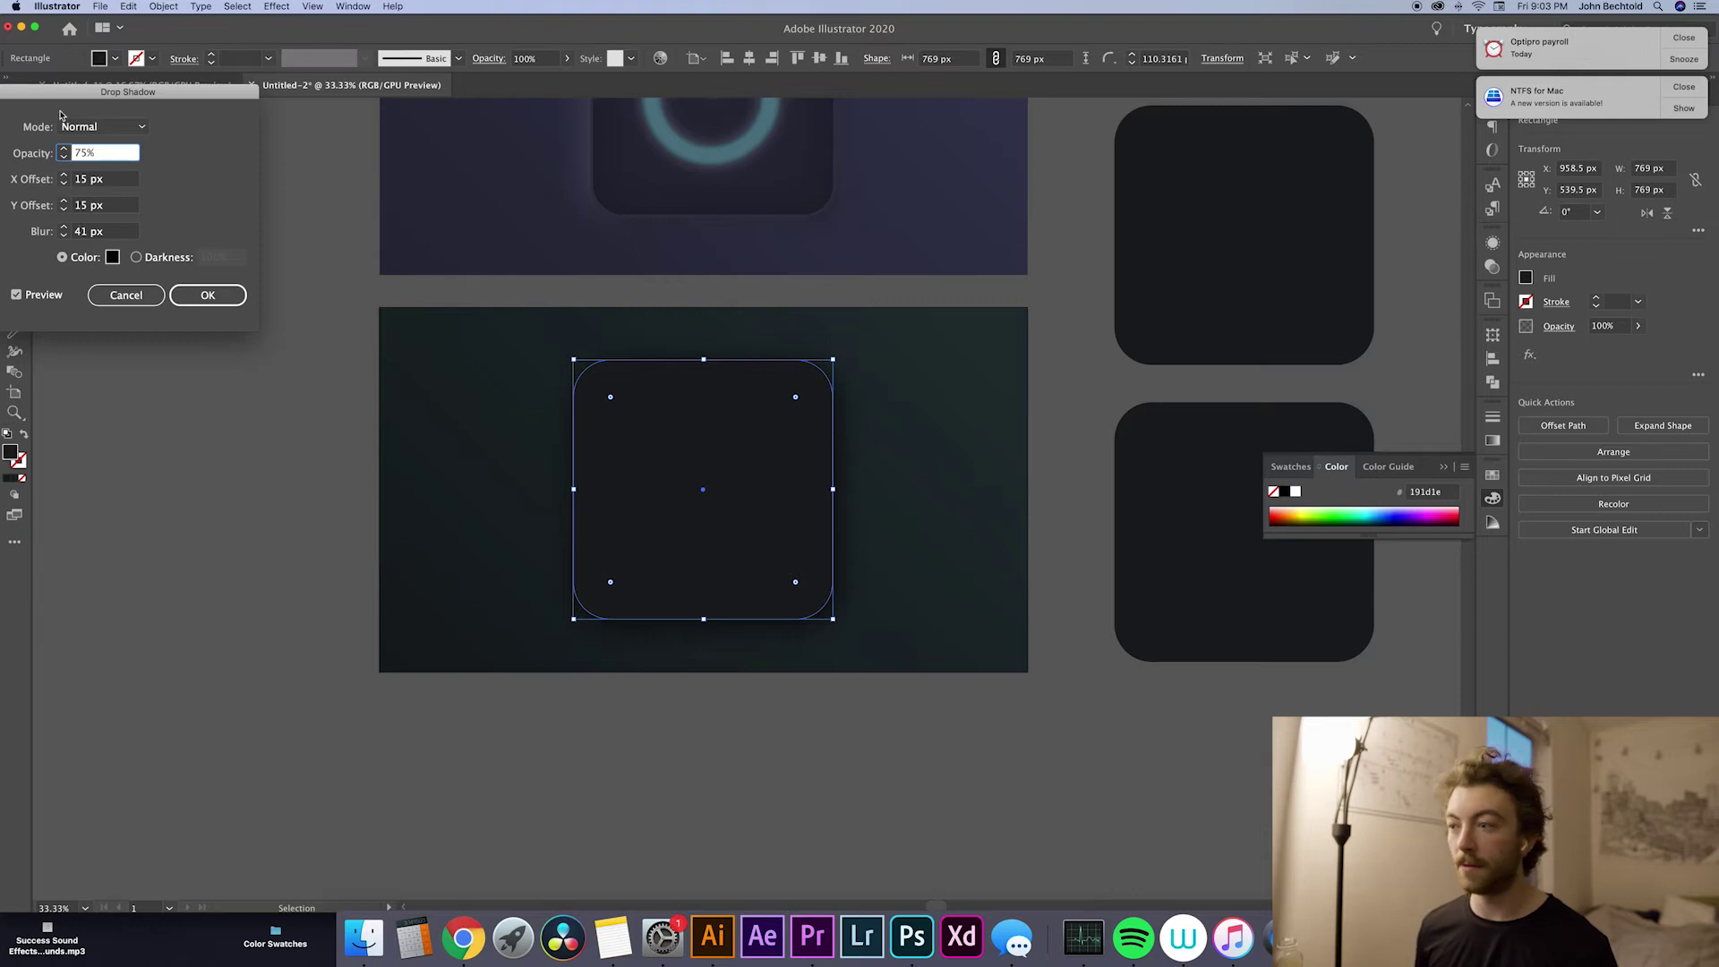
left_click(64, 236)
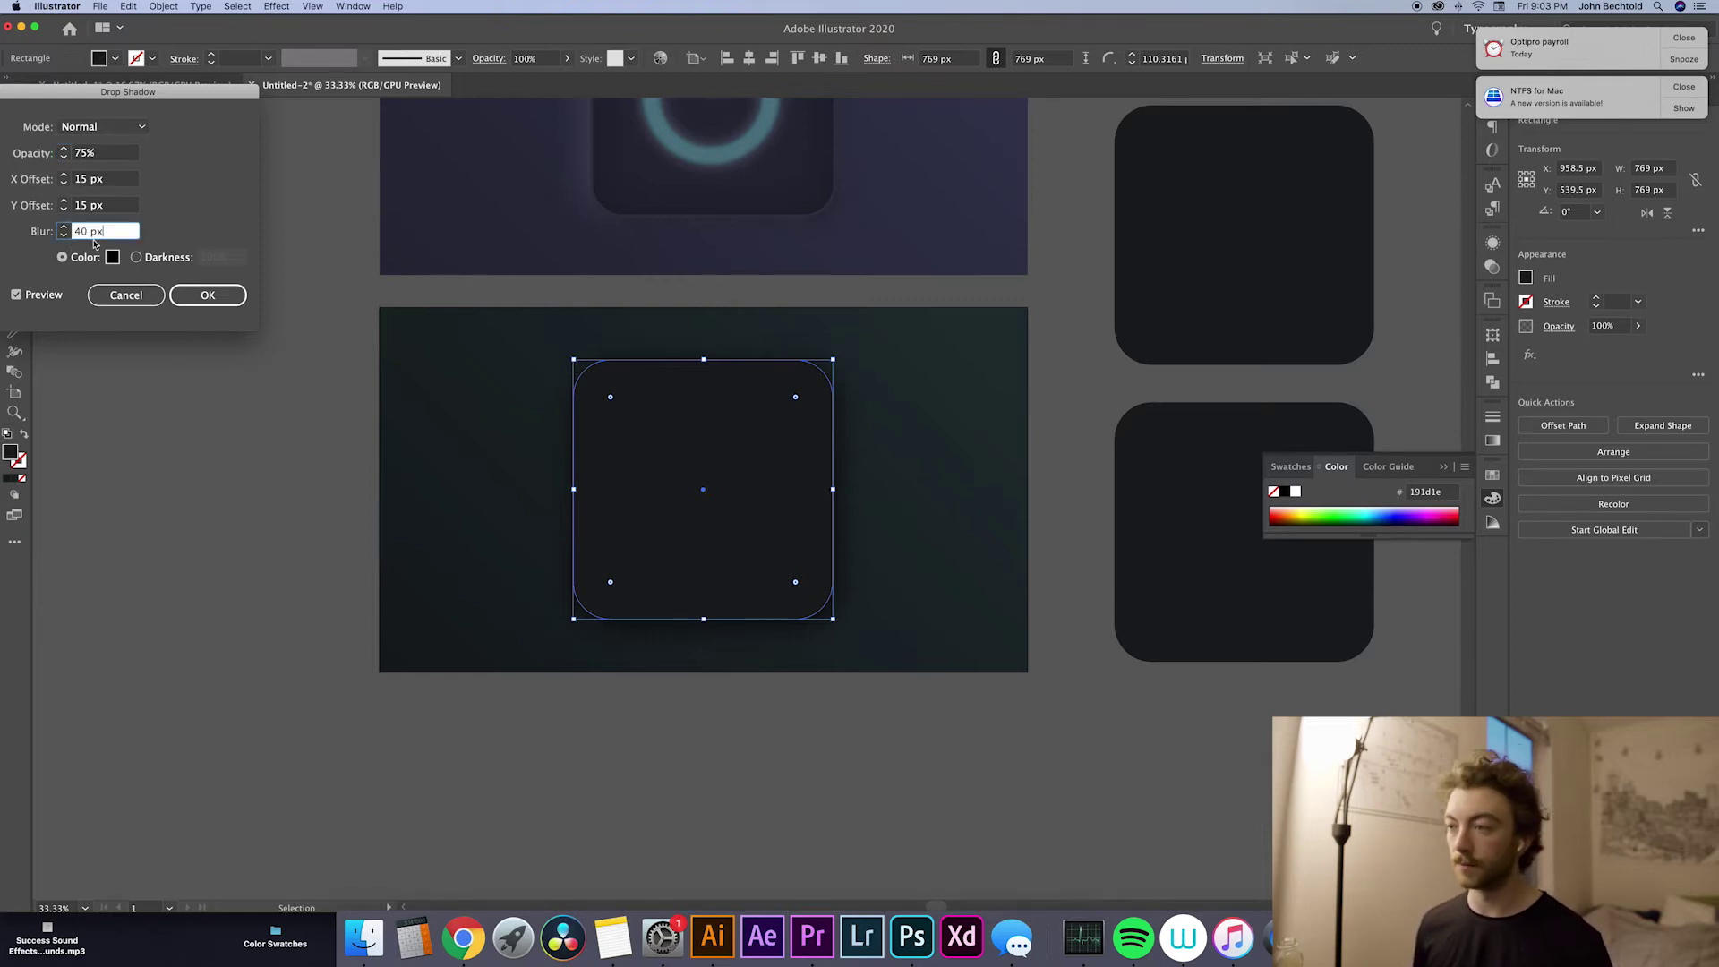
left_click(208, 297)
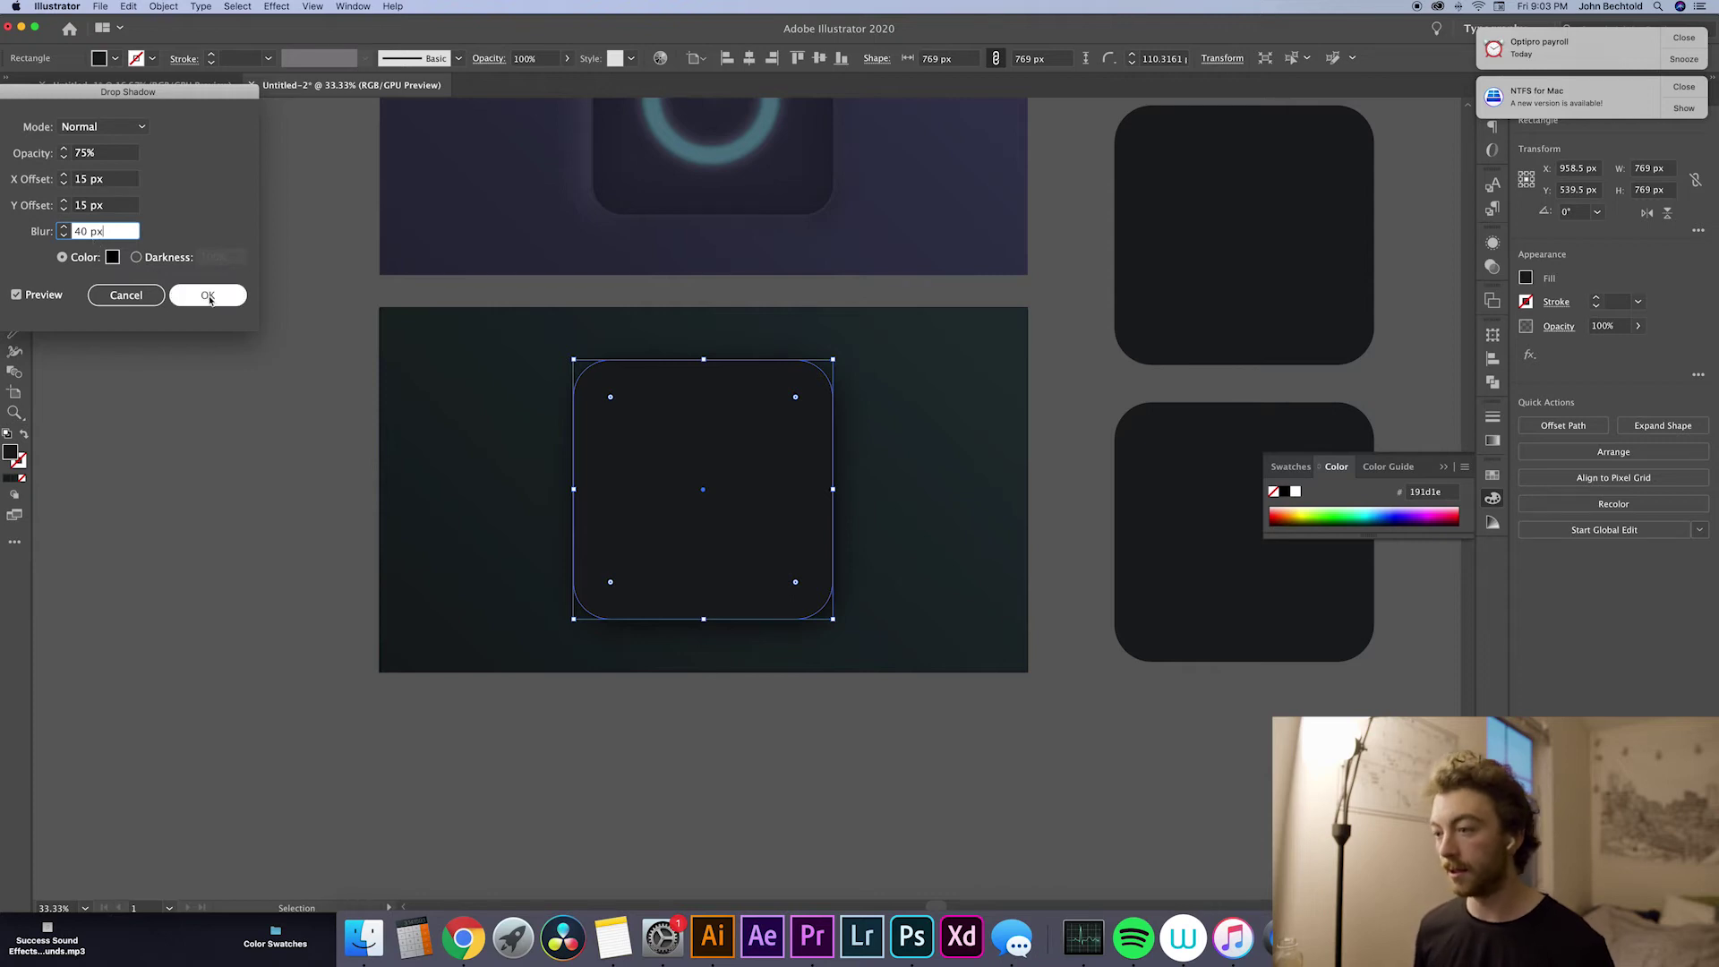
Step: Move the lower parked copy exactly over the shadowed original square
left_click(249, 363)
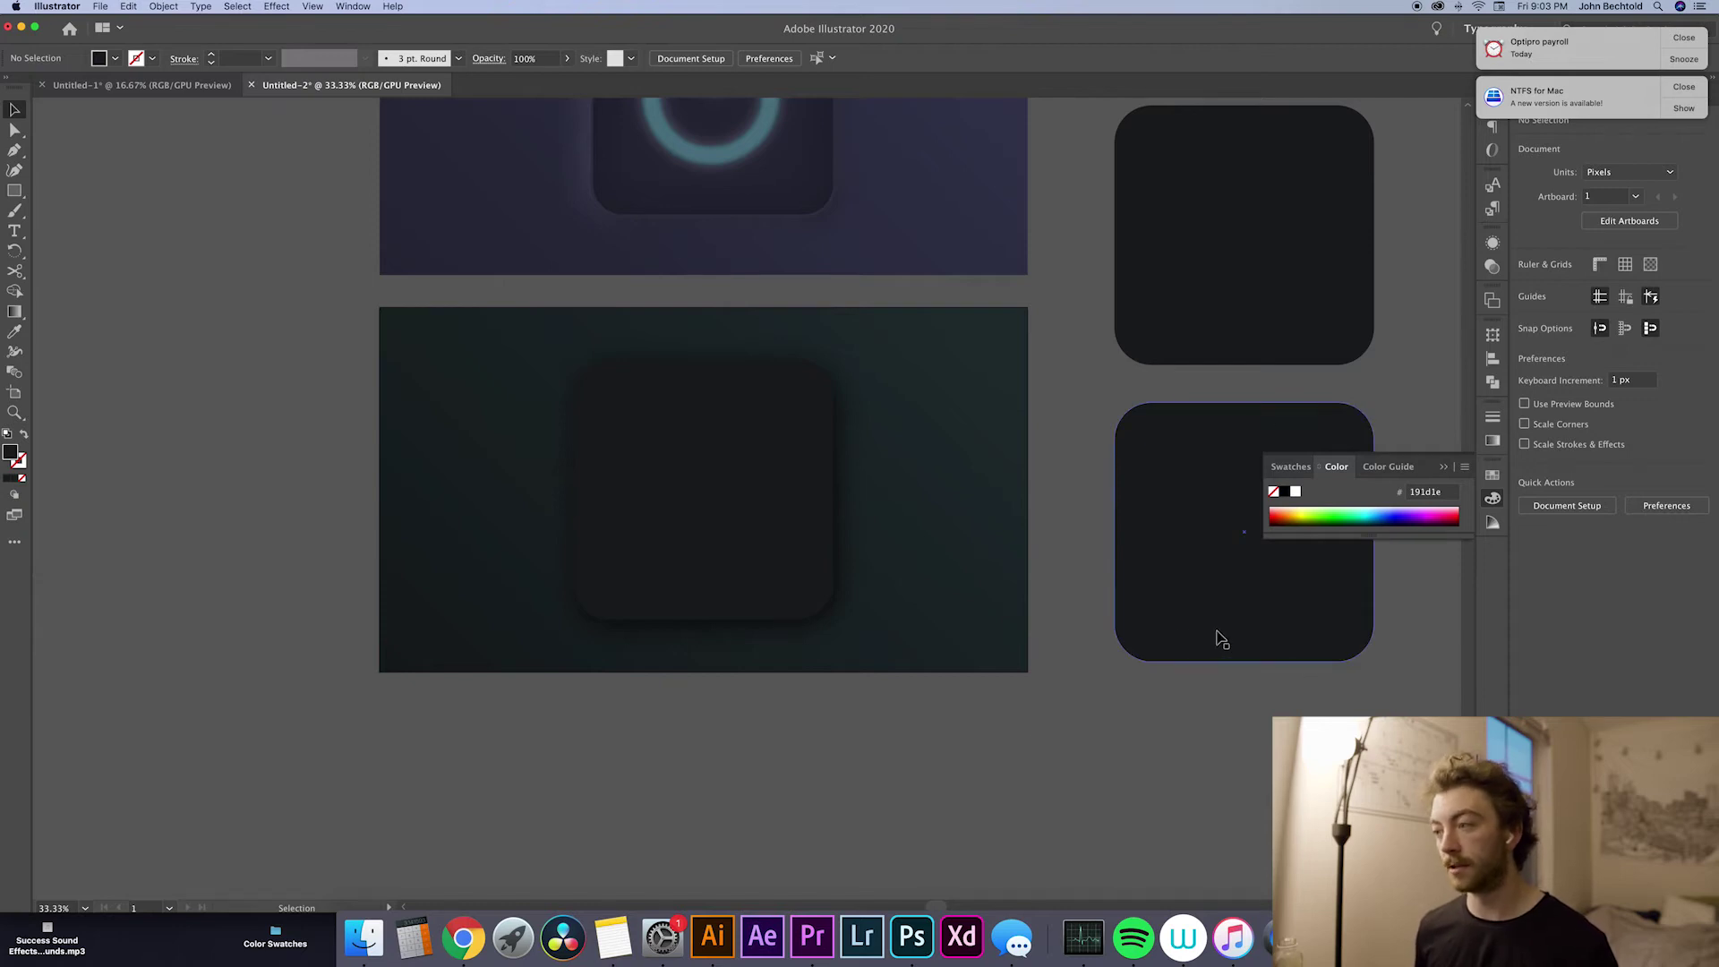
left_click_drag(1236, 646, 690, 603)
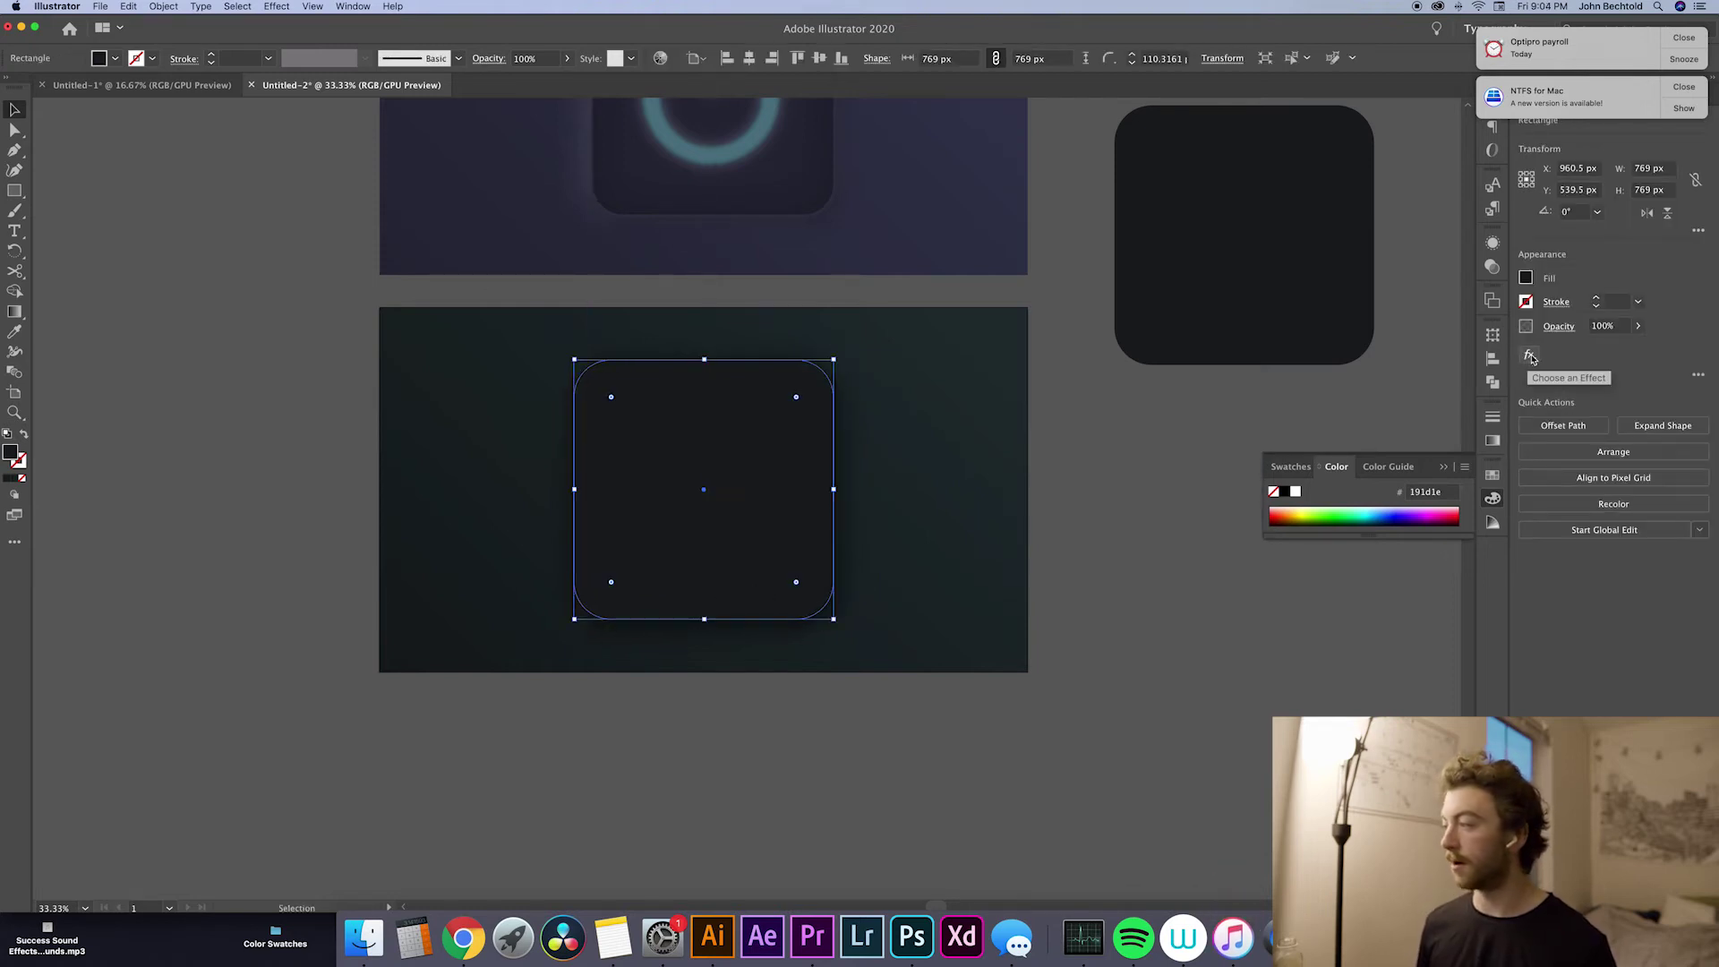
left_click(1530, 356)
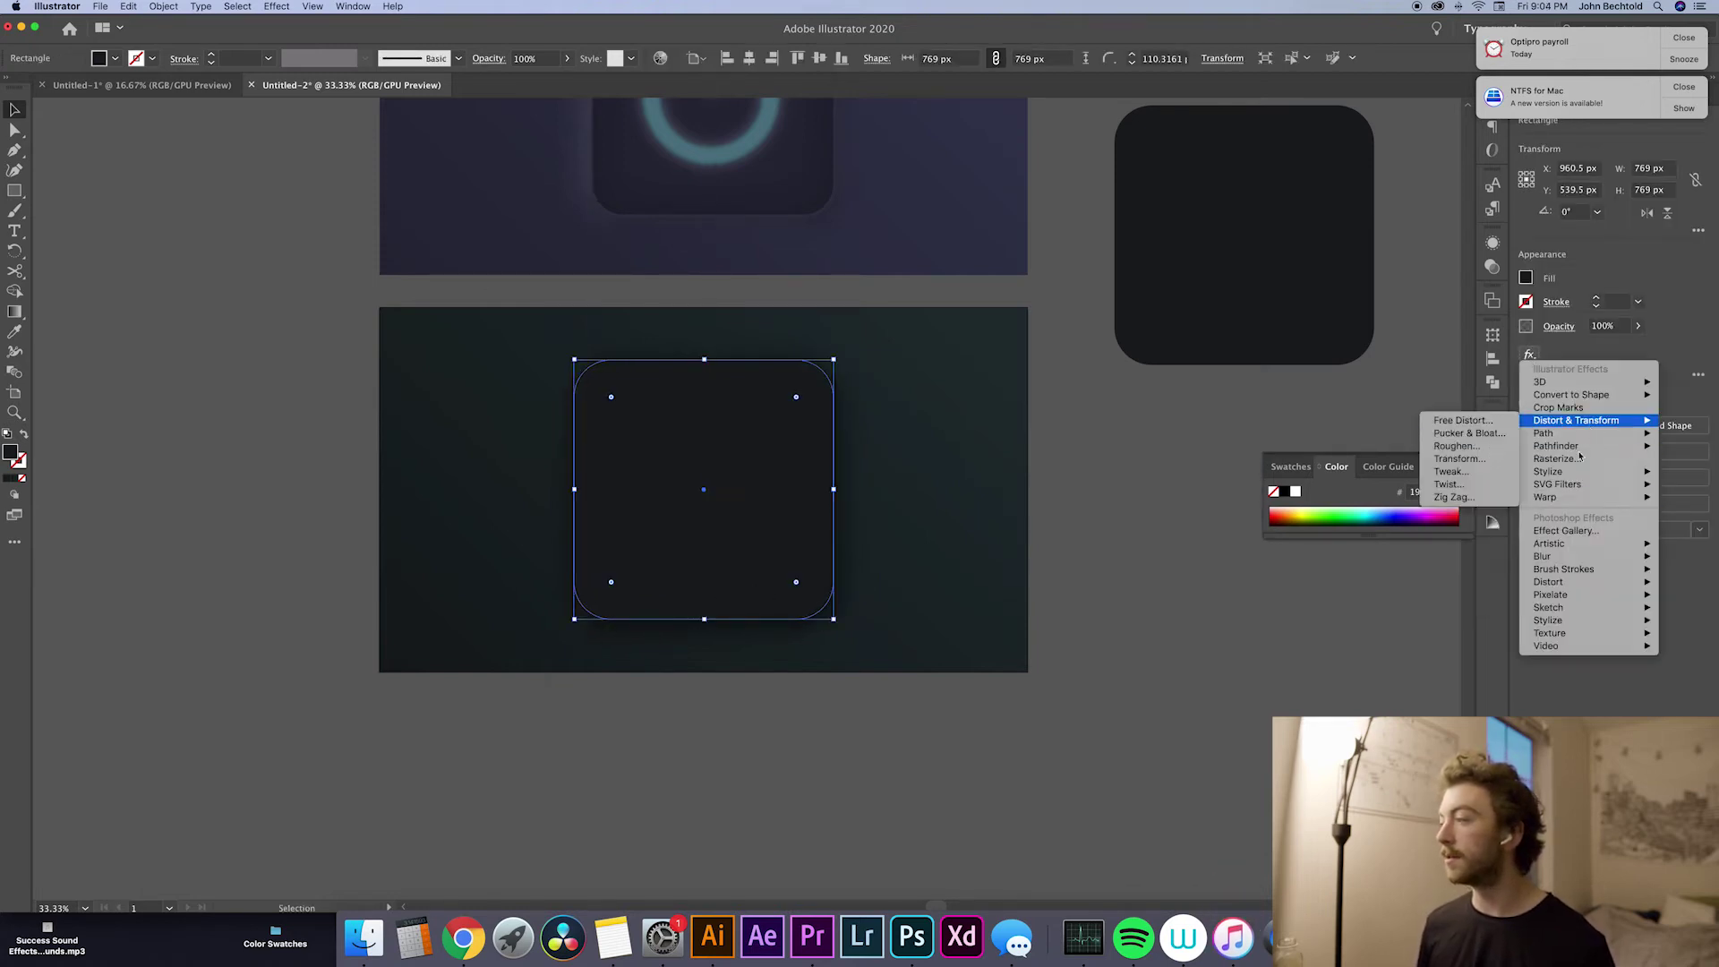
Step: Add a drop shadow to the stacked copy with −15 px offsets toward the top-left
mouse_move(1548, 472)
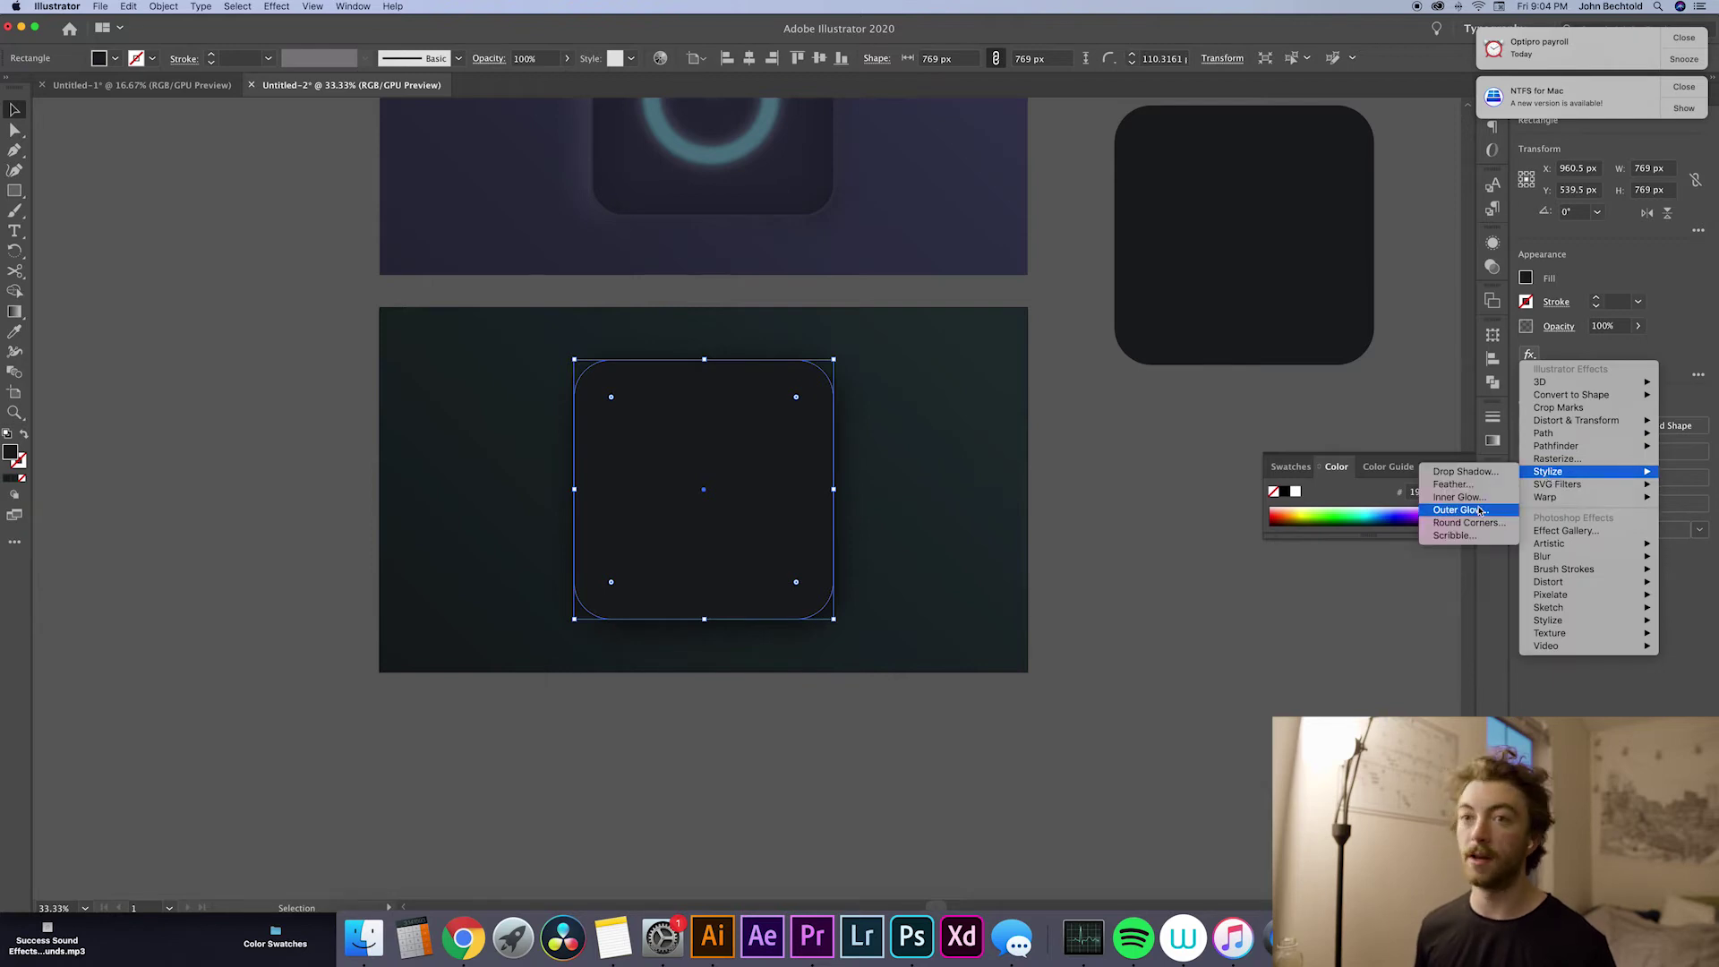
left_click(1482, 475)
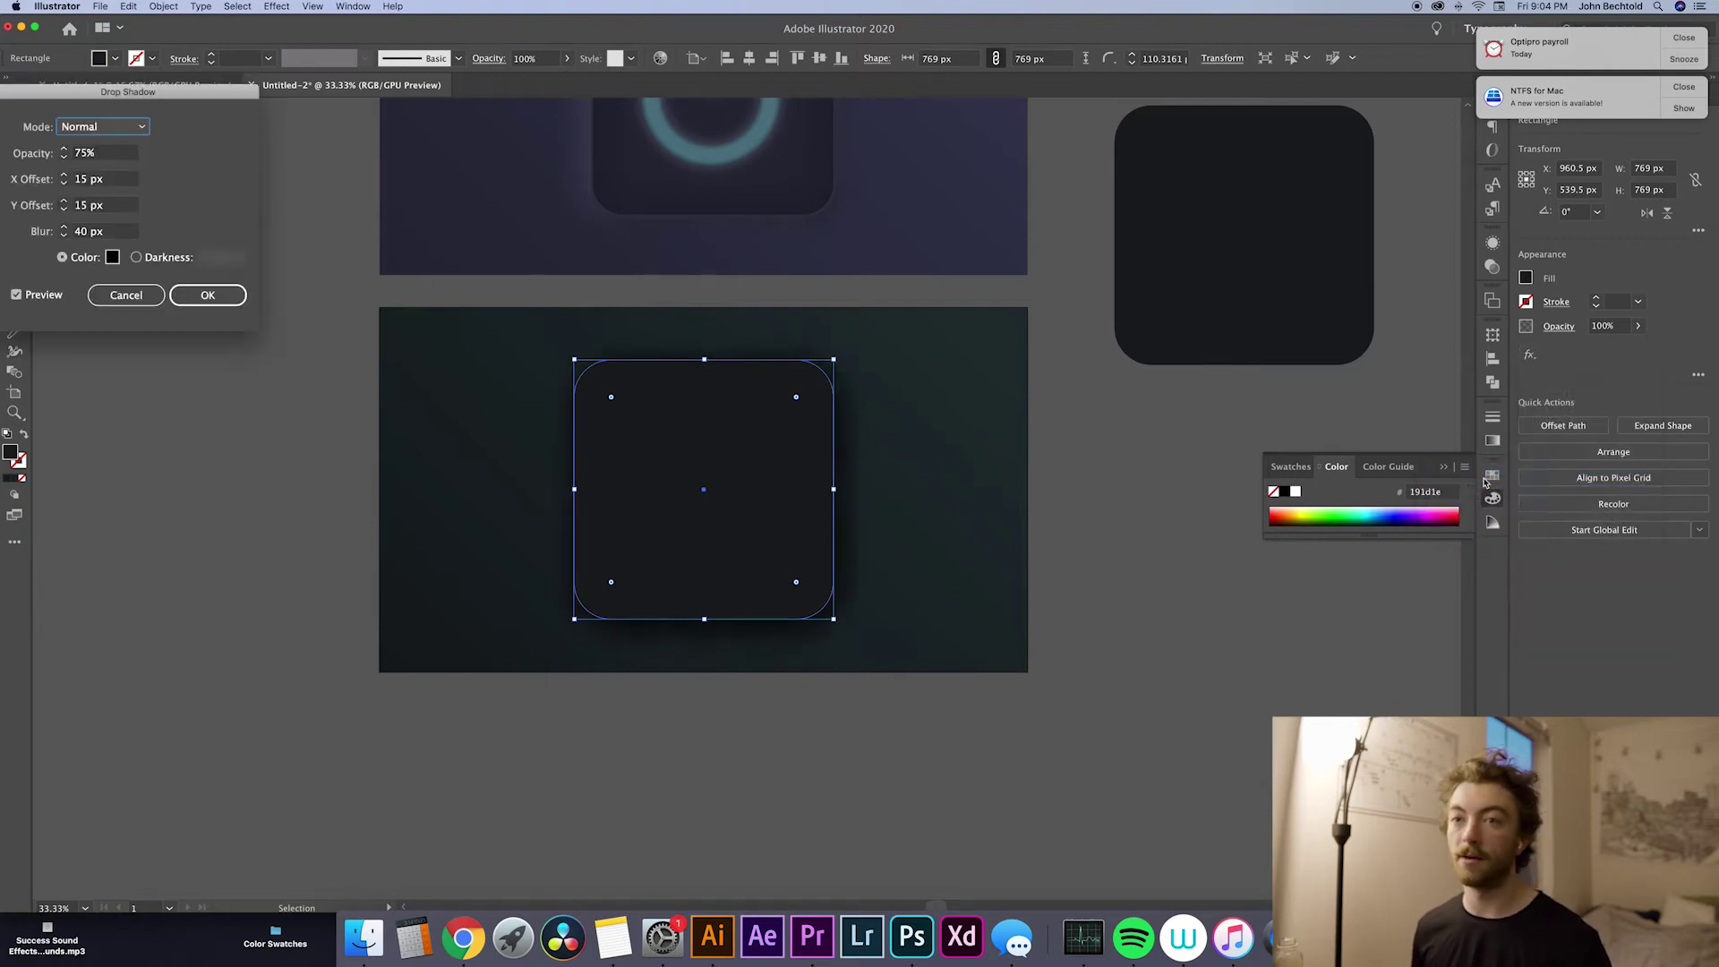
left_click(78, 208)
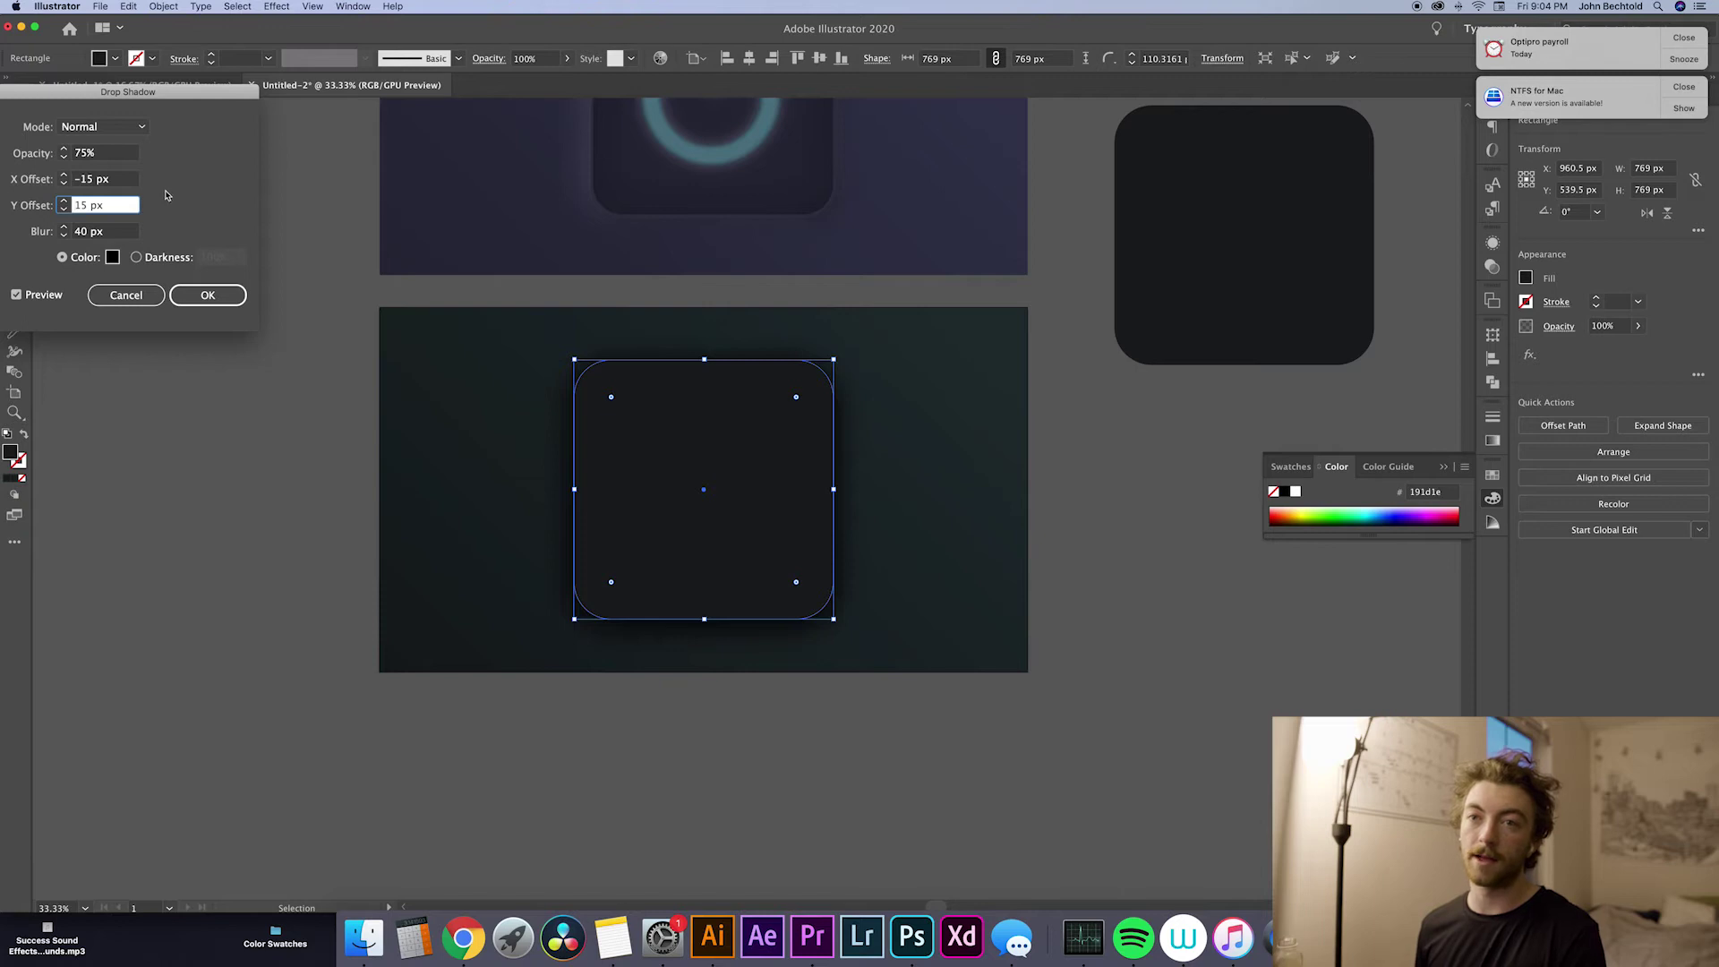
type("-")
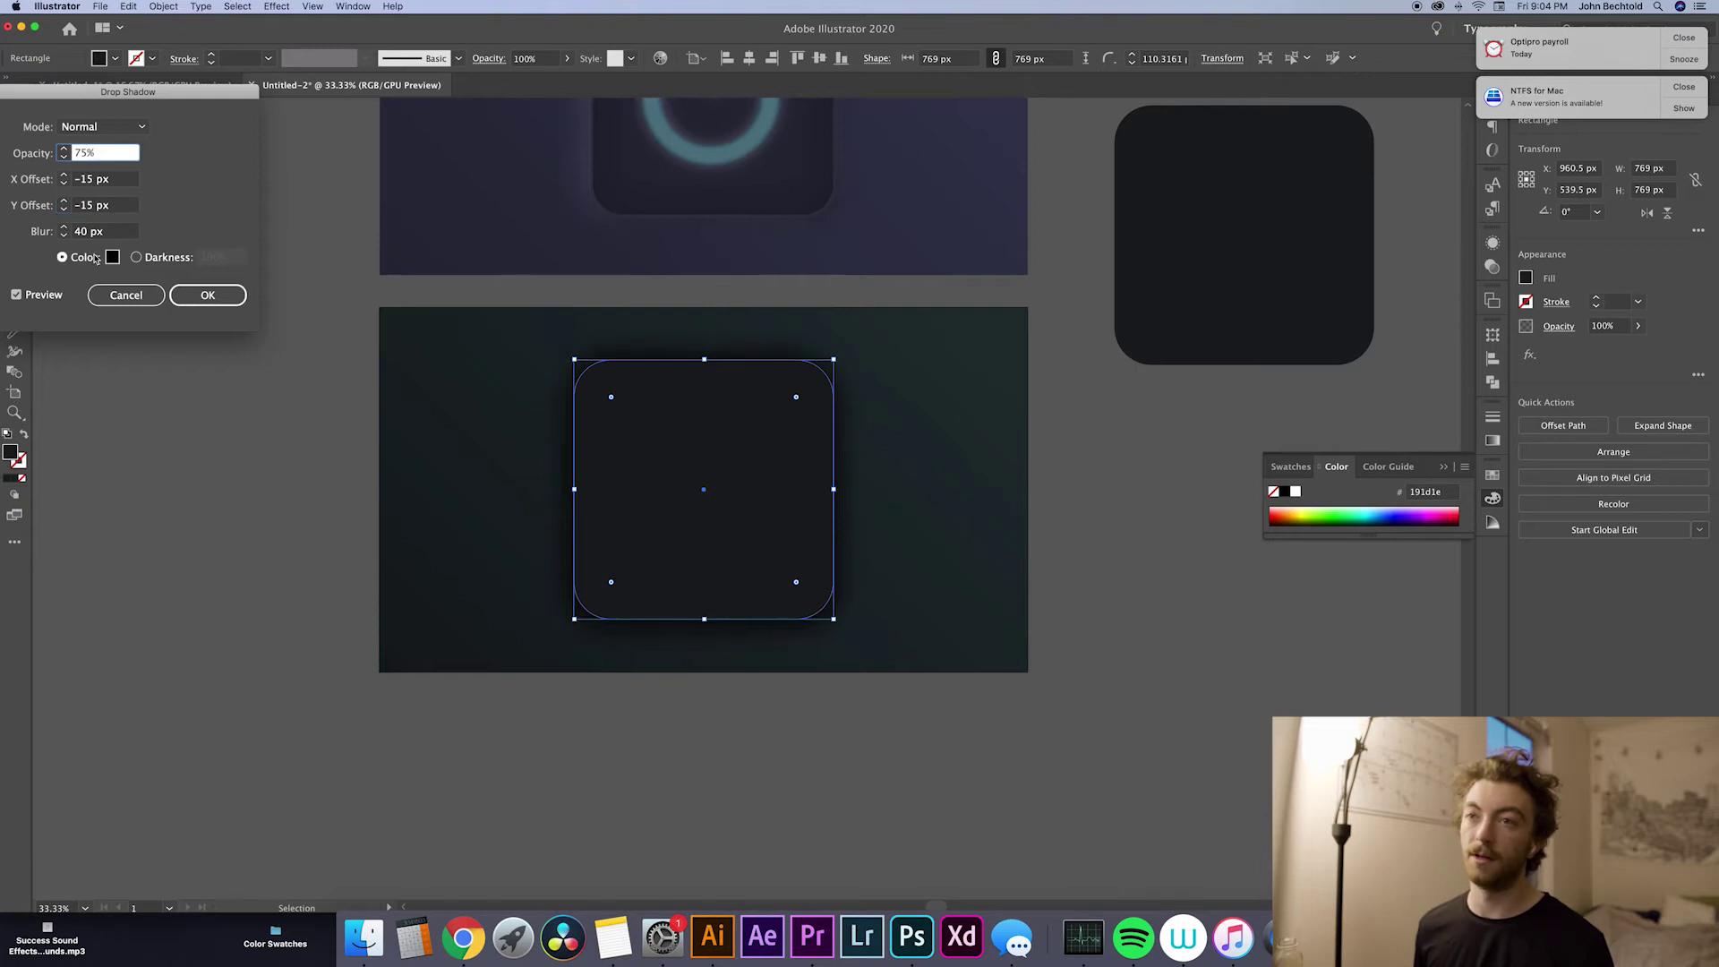
Step: Set the shadow colour to lavender #a7a7d1
left_click(112, 257)
left_click(62, 189)
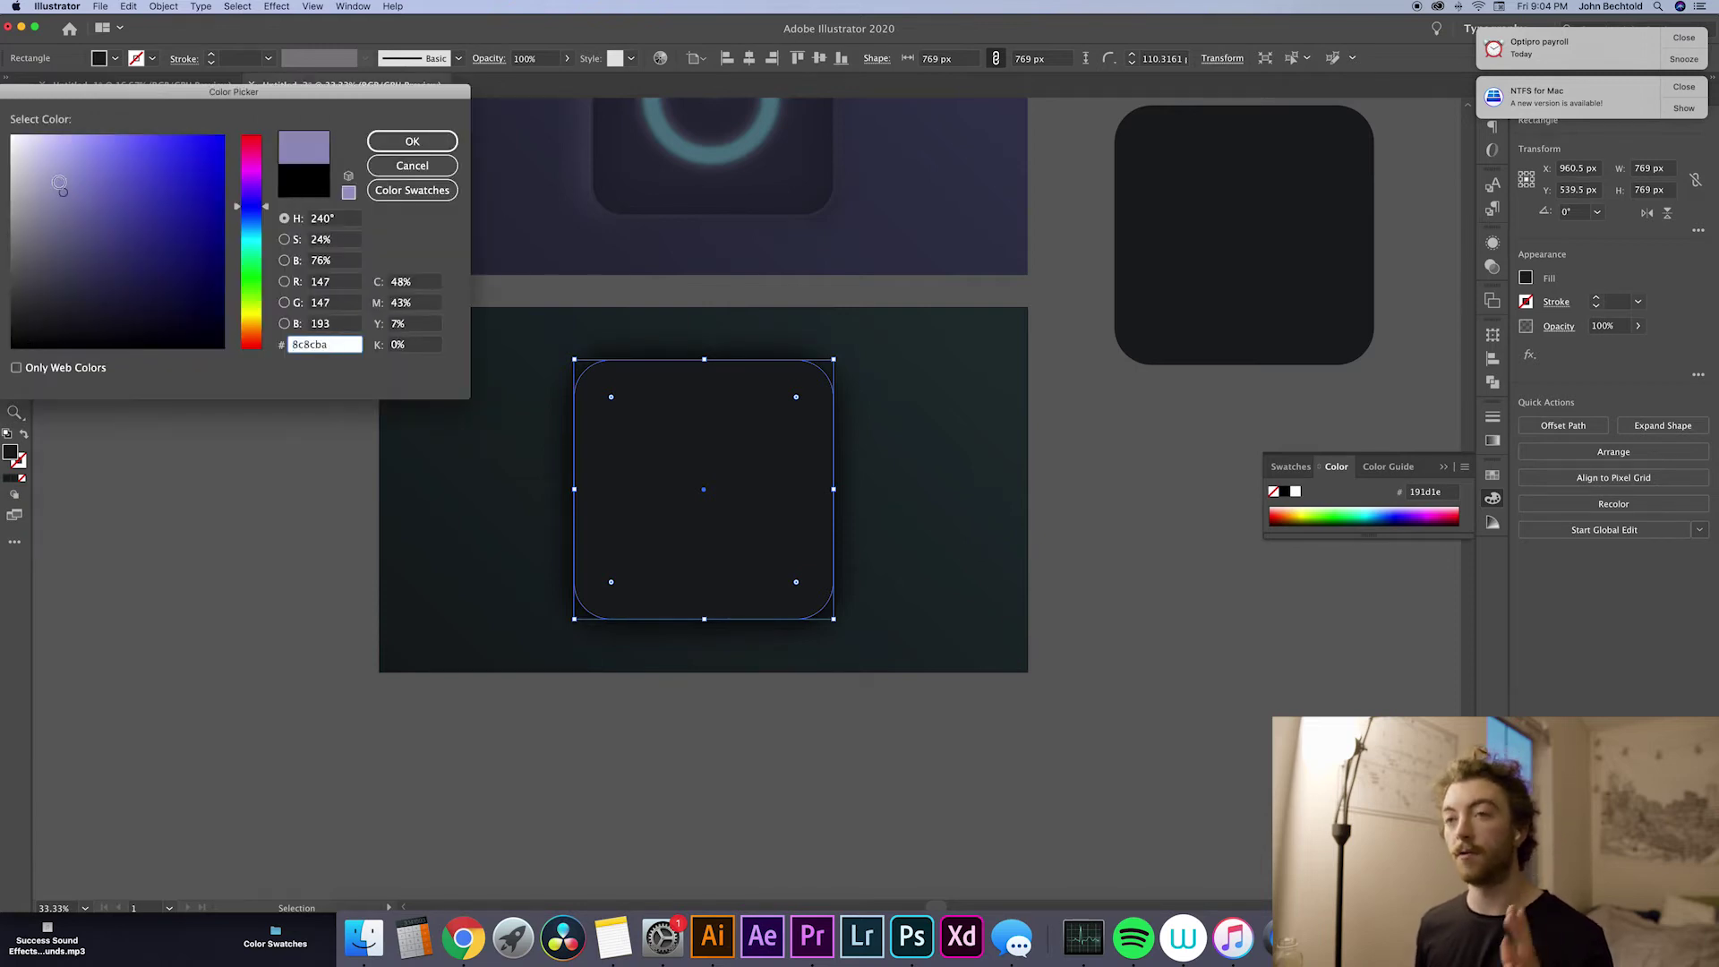
left_click_drag(63, 189, 59, 183)
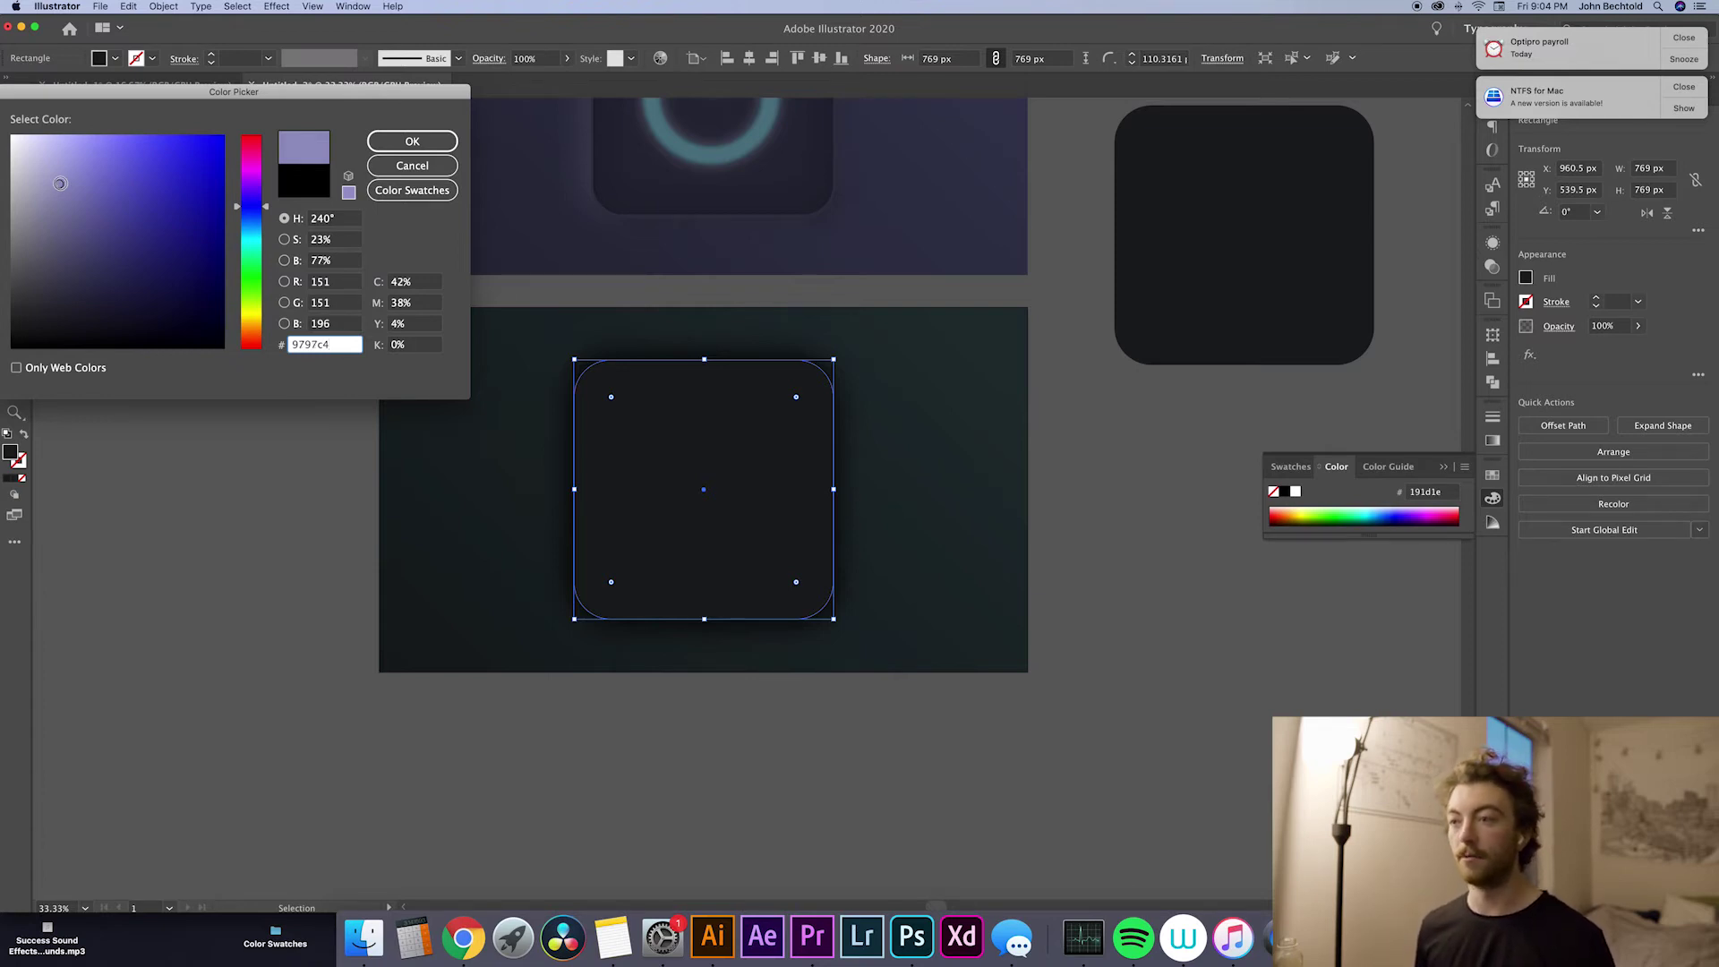
left_click_drag(59, 184, 54, 173)
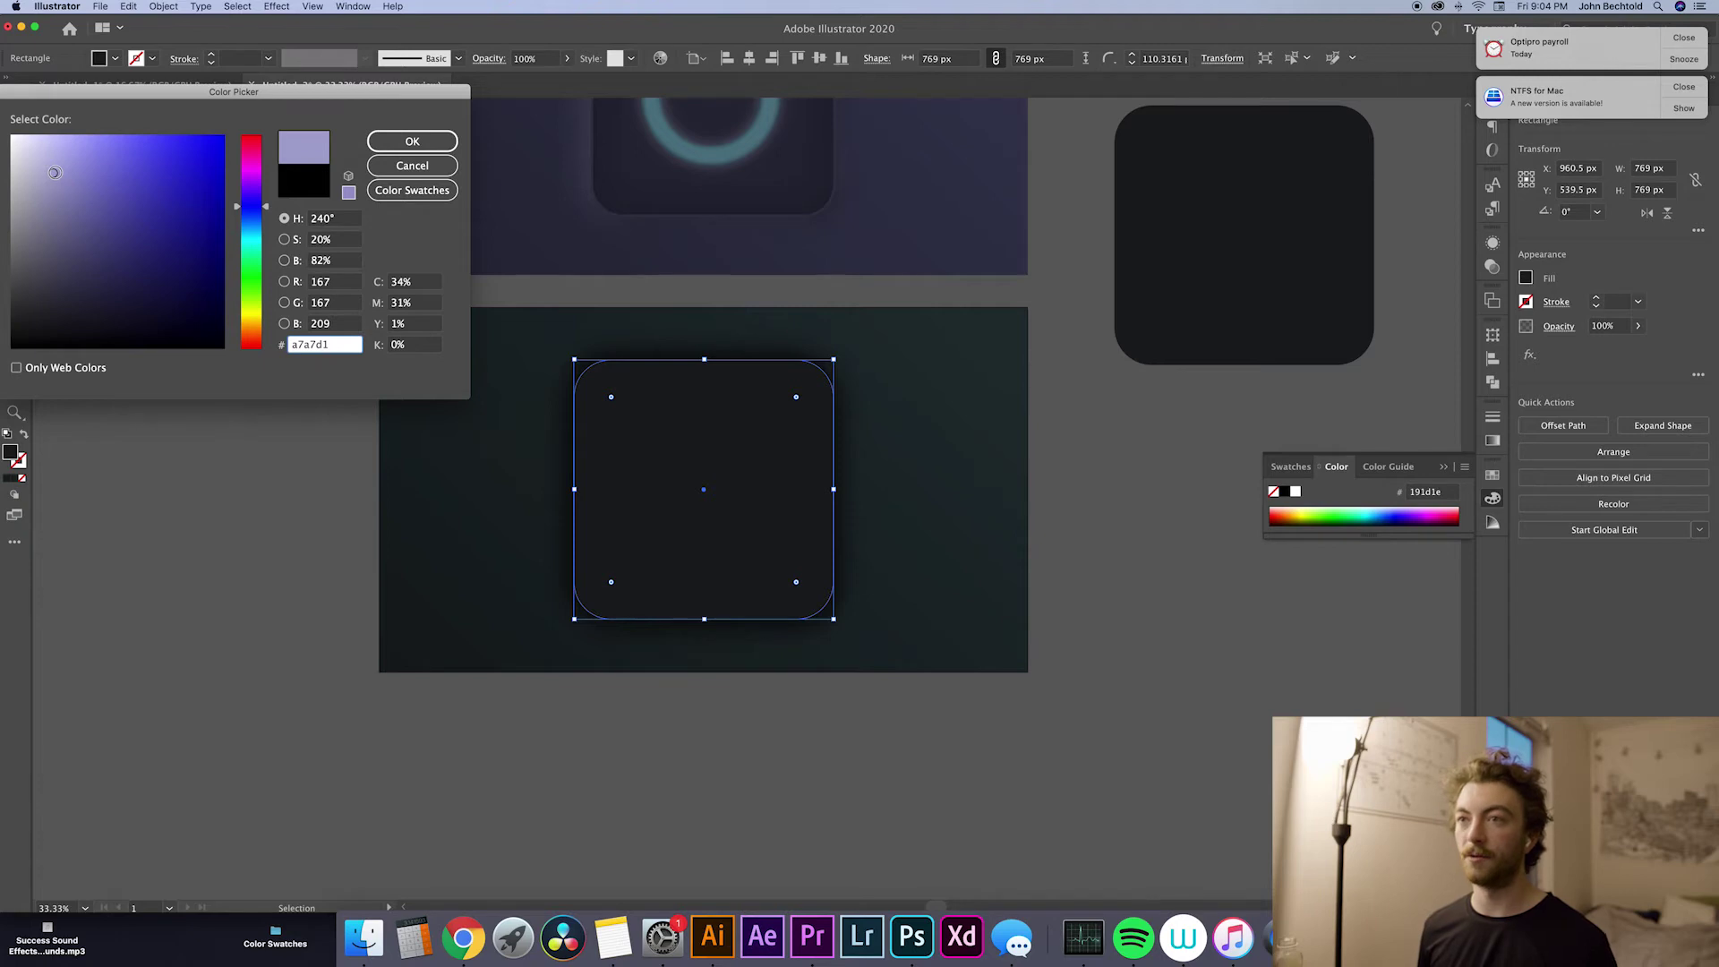
left_click(434, 141)
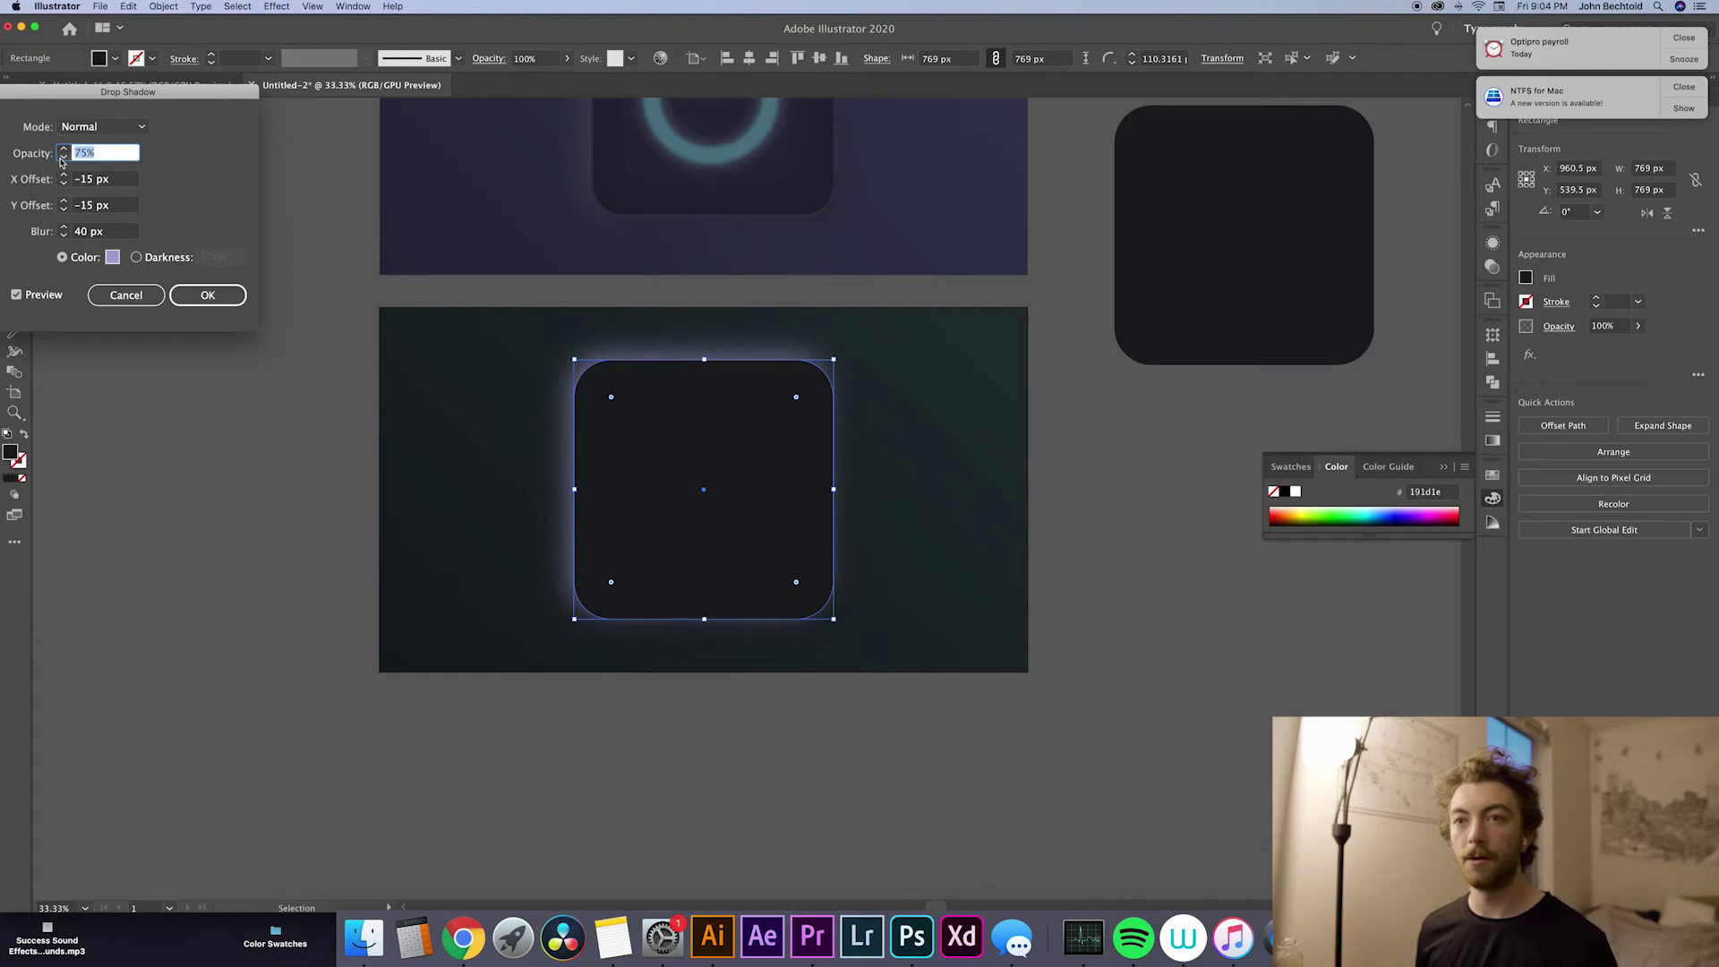
Step: Keep Normal blend mode, lower opacity to 20%, and apply the shadow
left_click(102, 130)
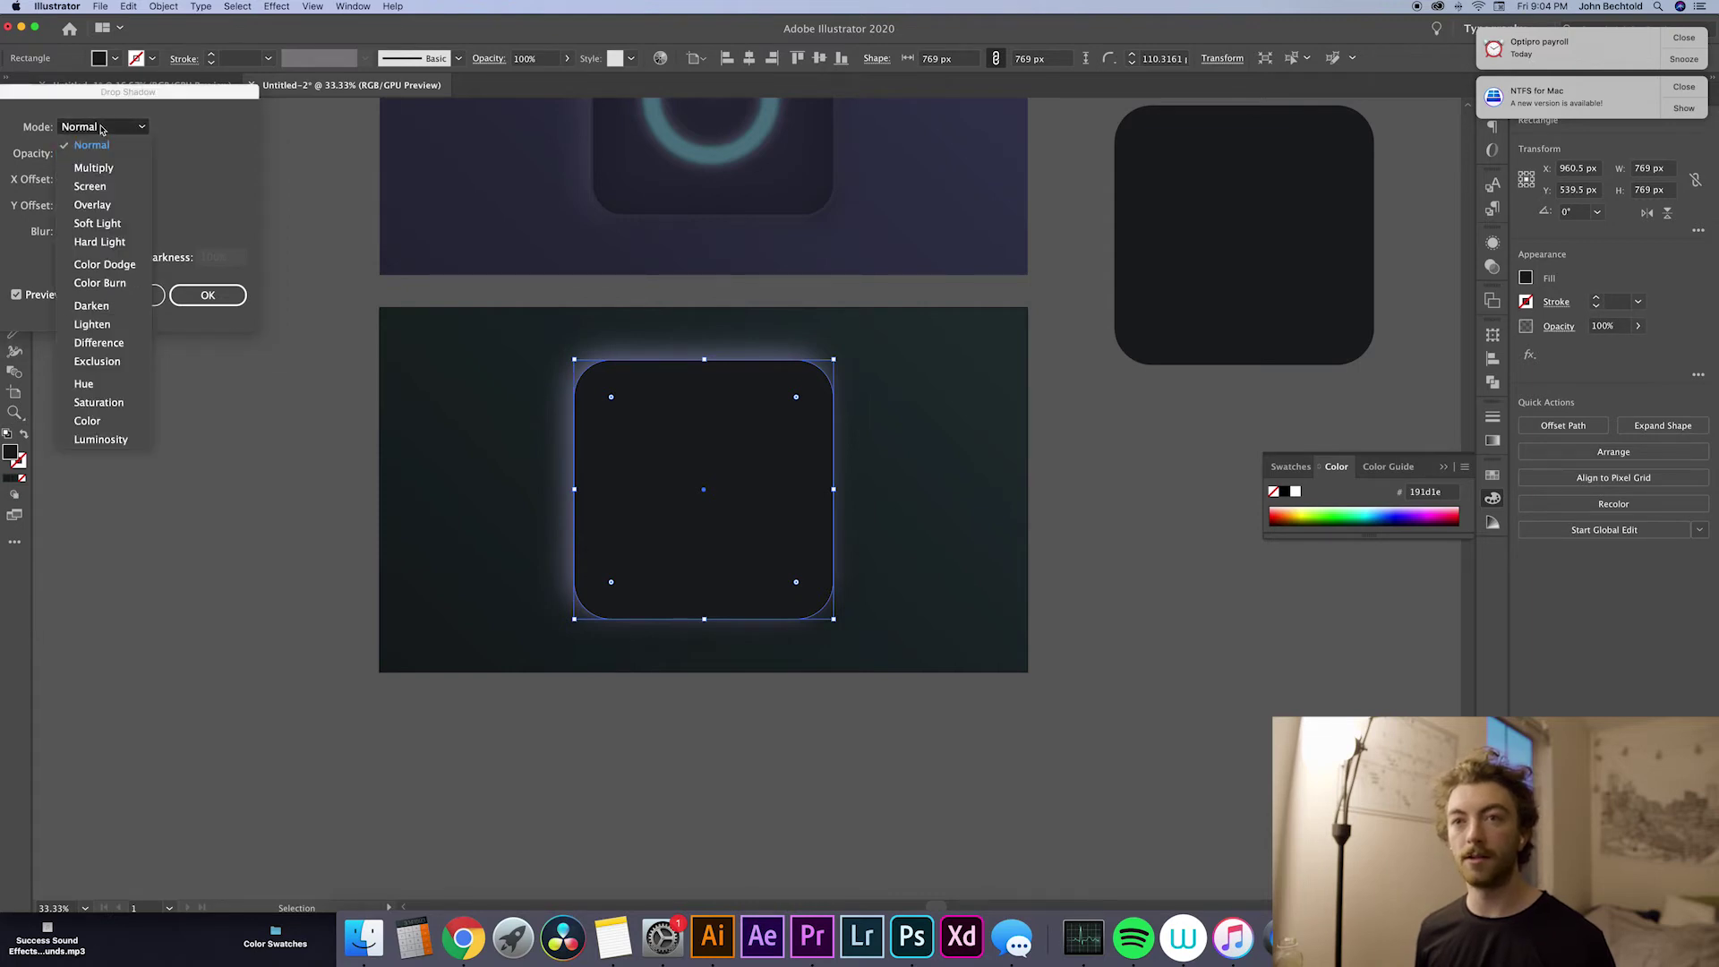
left_click(197, 131)
left_click(91, 133)
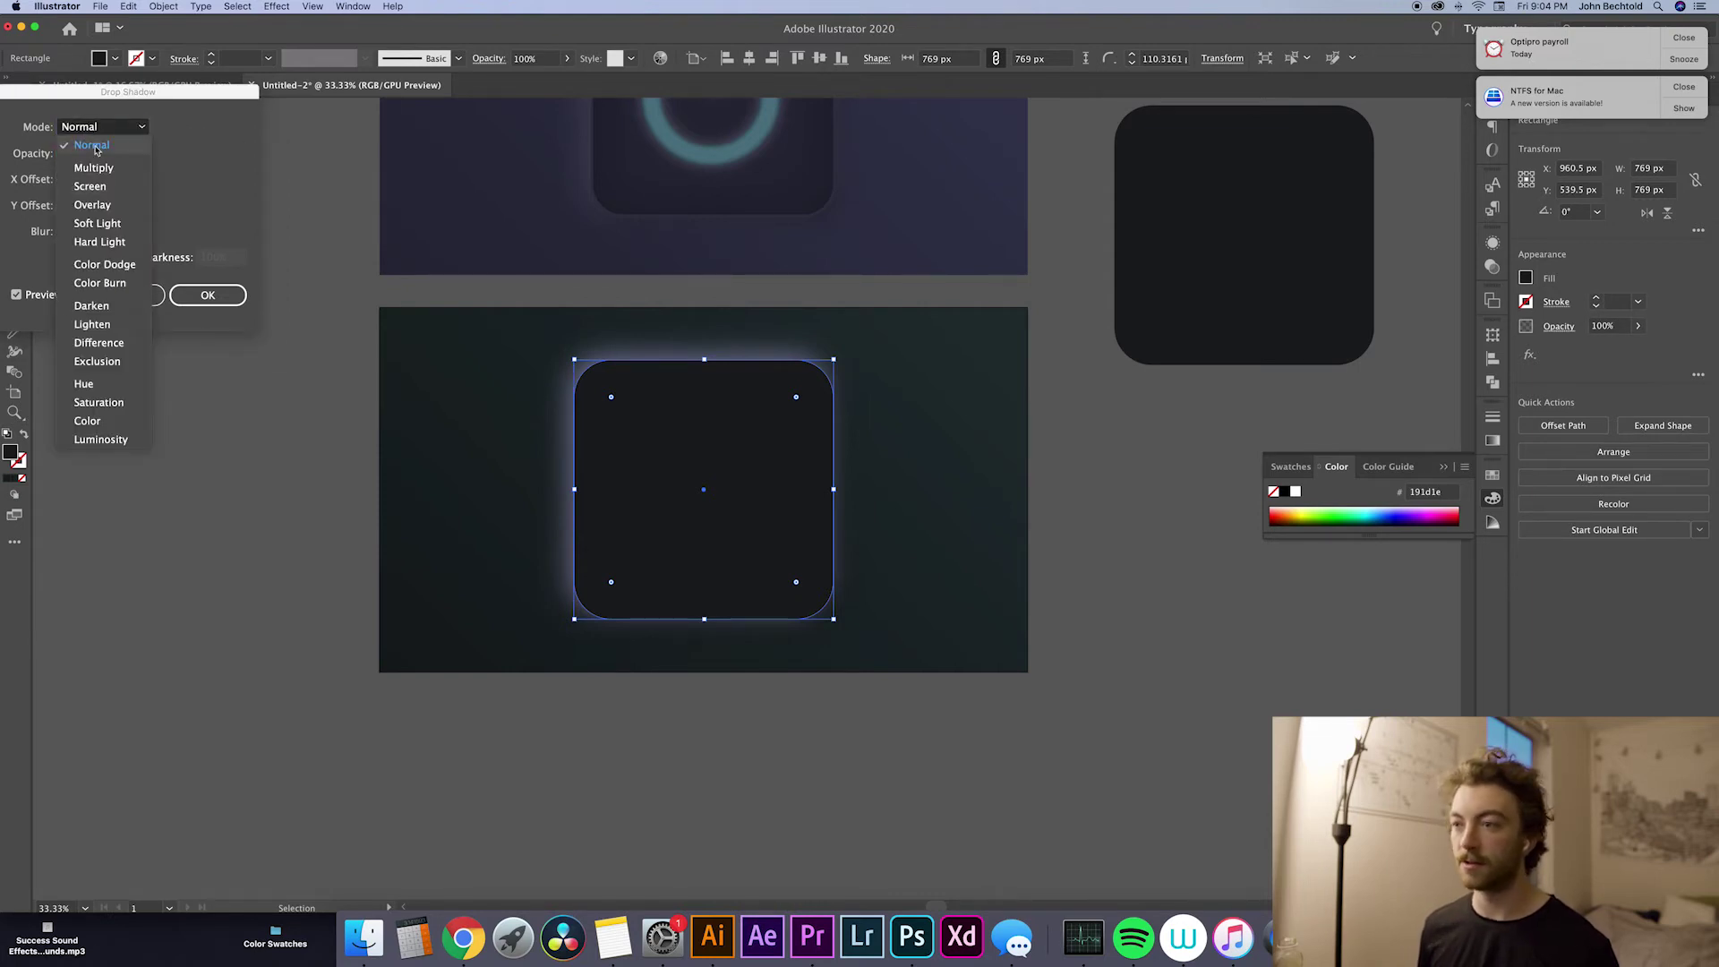
left_click(95, 147)
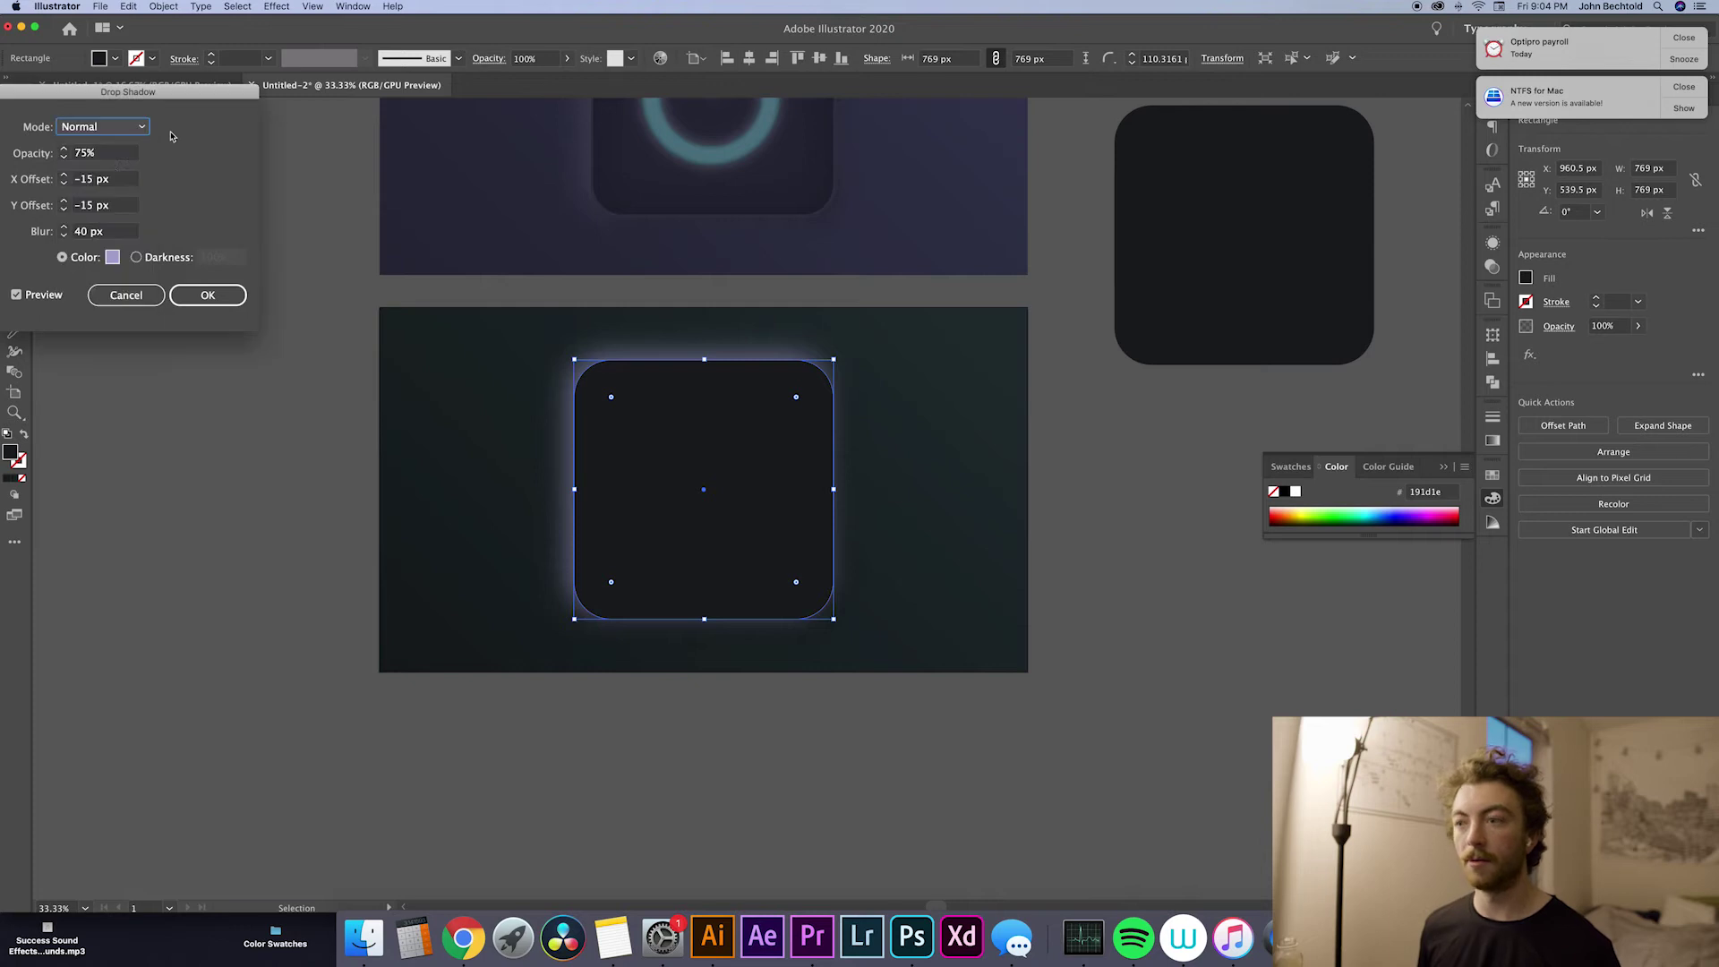
left_click(62, 158)
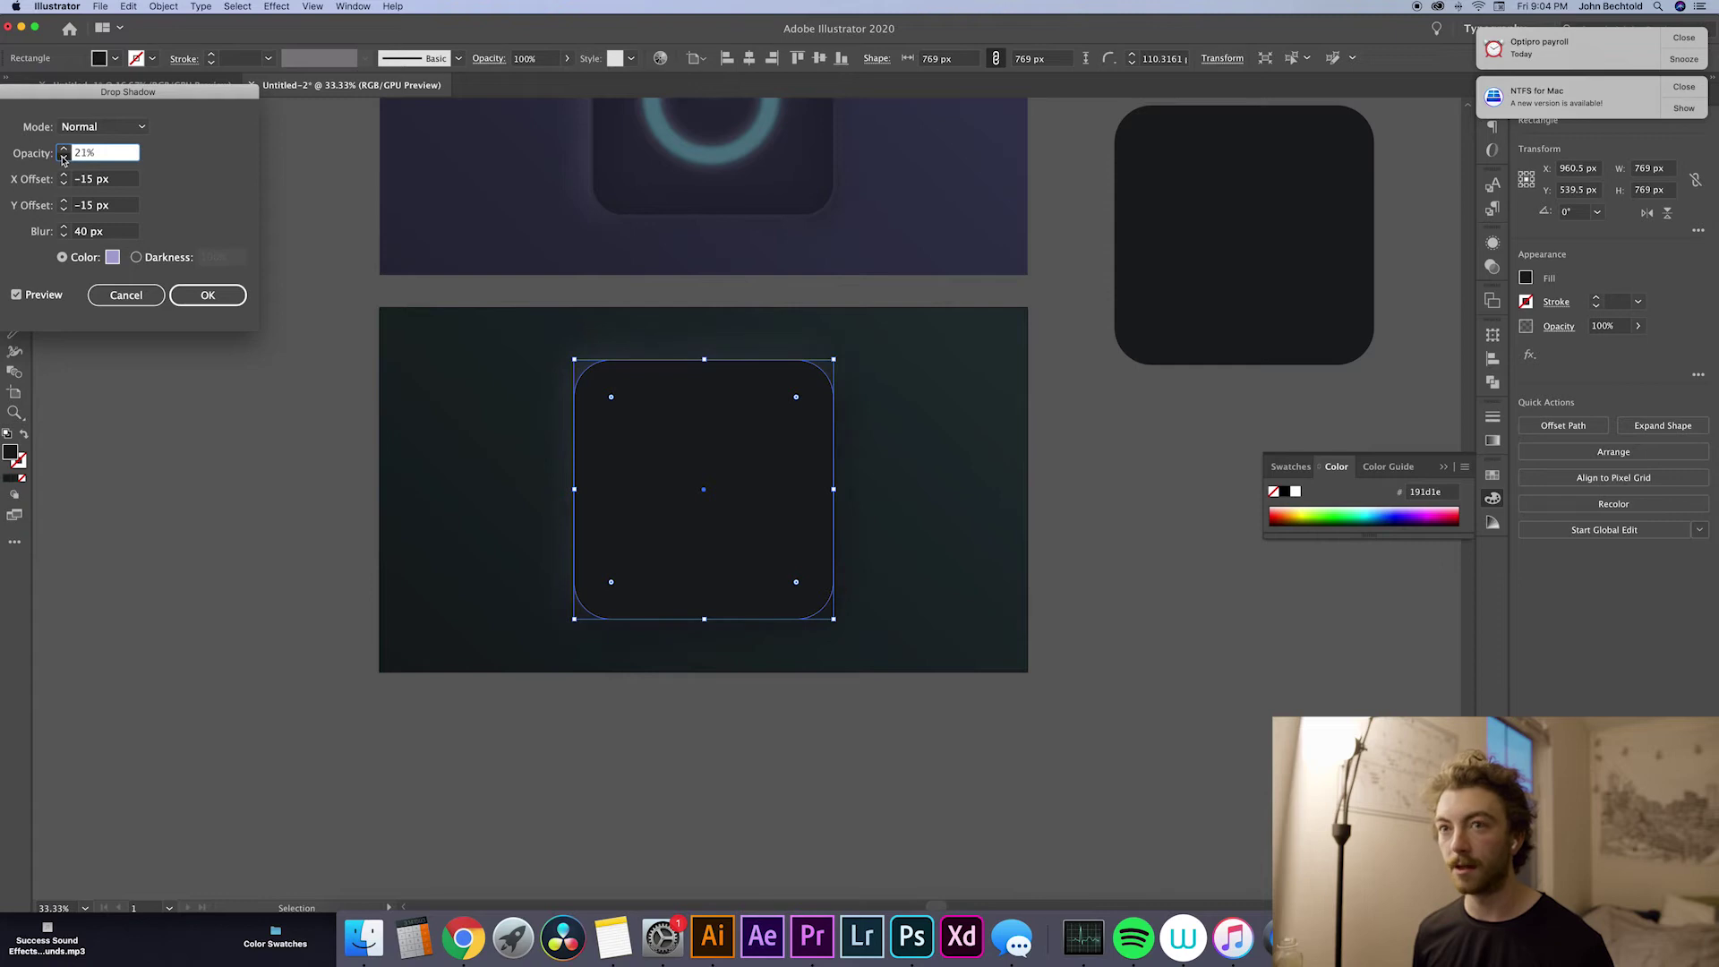
left_click(63, 158)
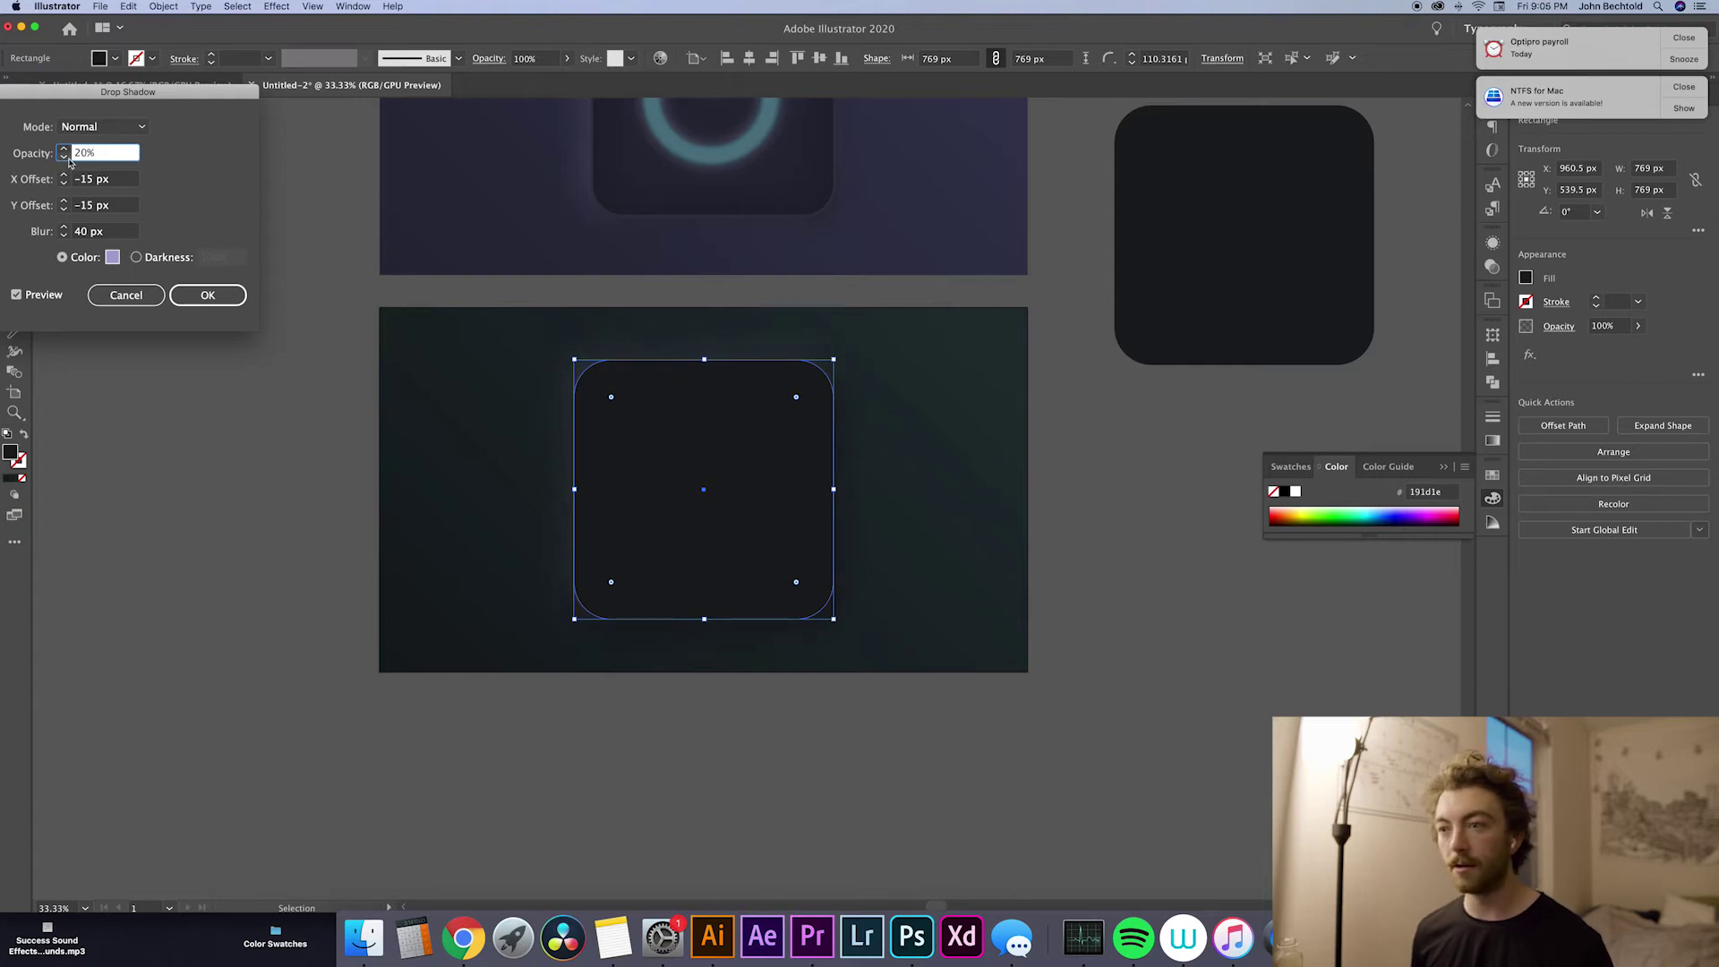
left_click(208, 295)
left_click(288, 329)
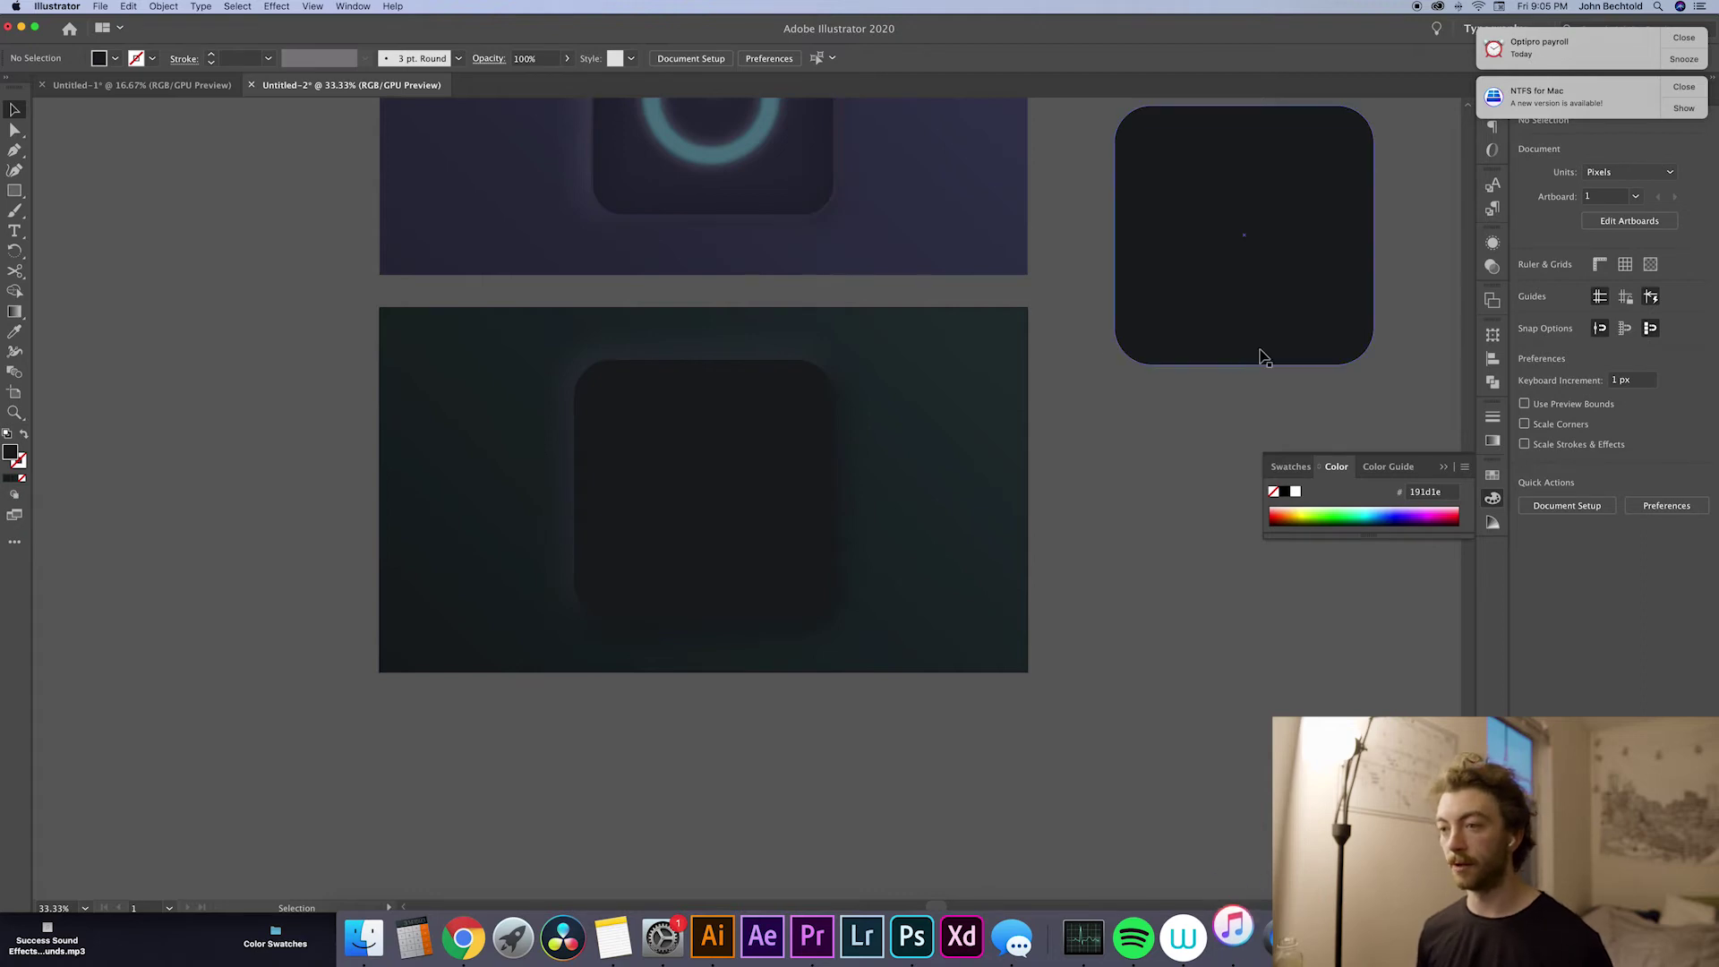
Step: Move the second parked copy over the shadowed pair and bring up its Stylize effects
left_click_drag(1262, 349, 729, 603)
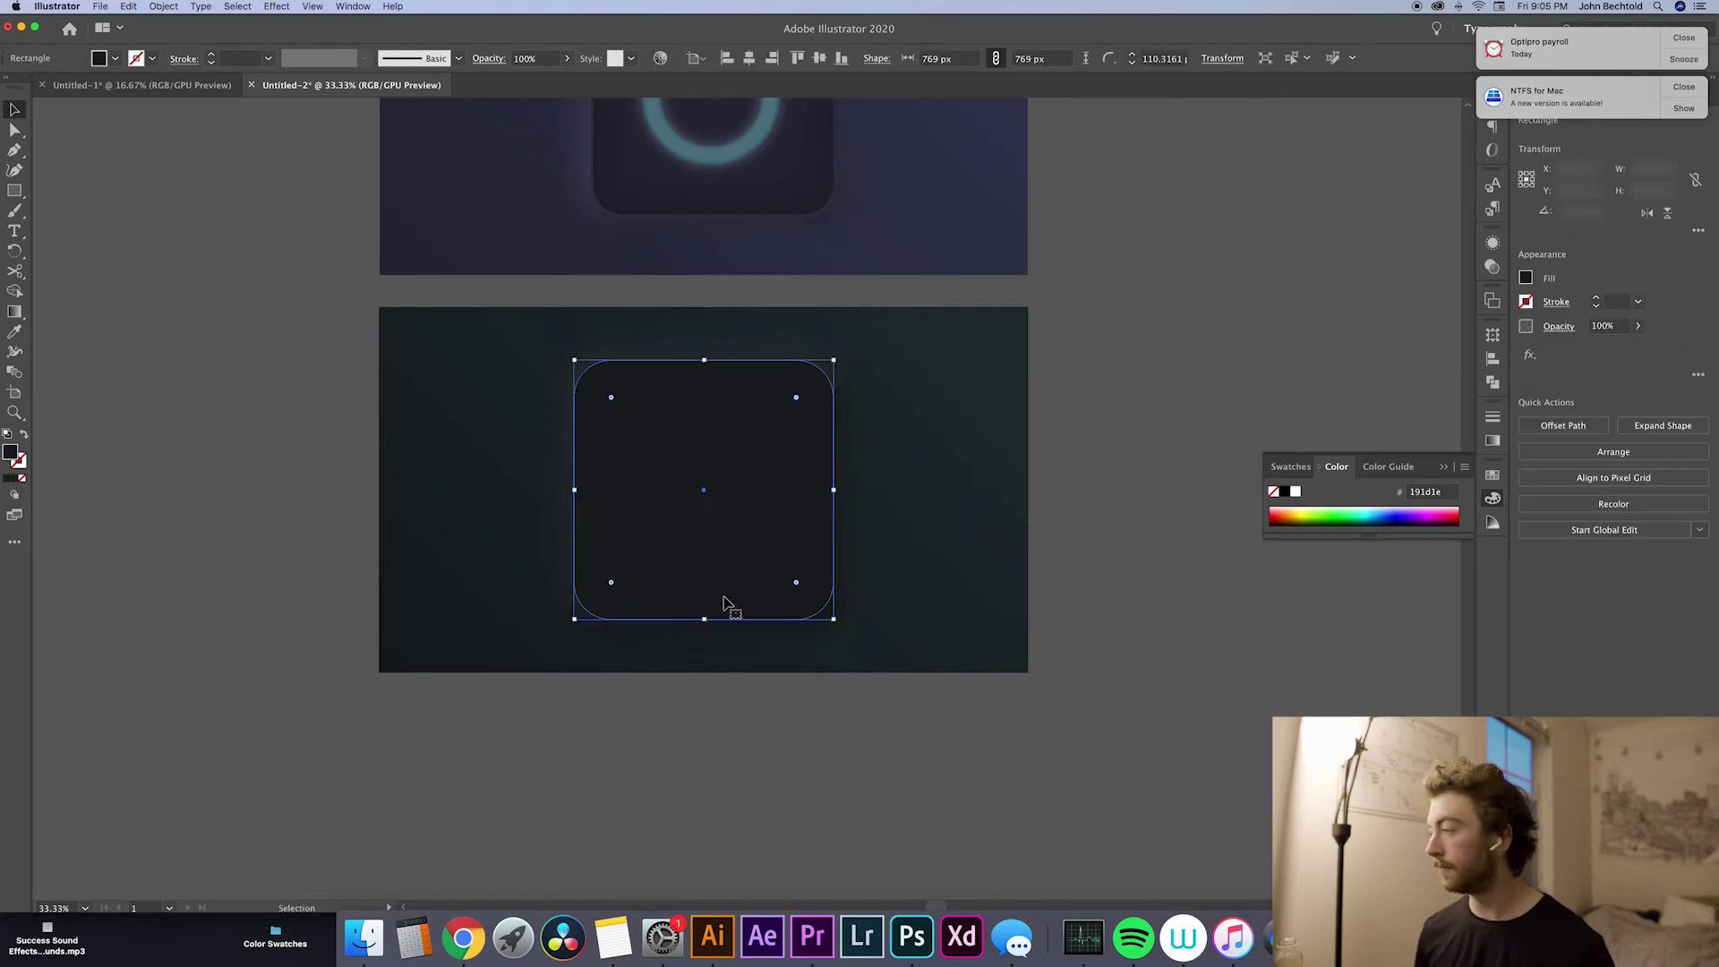
left_click(905, 615)
left_click(794, 544)
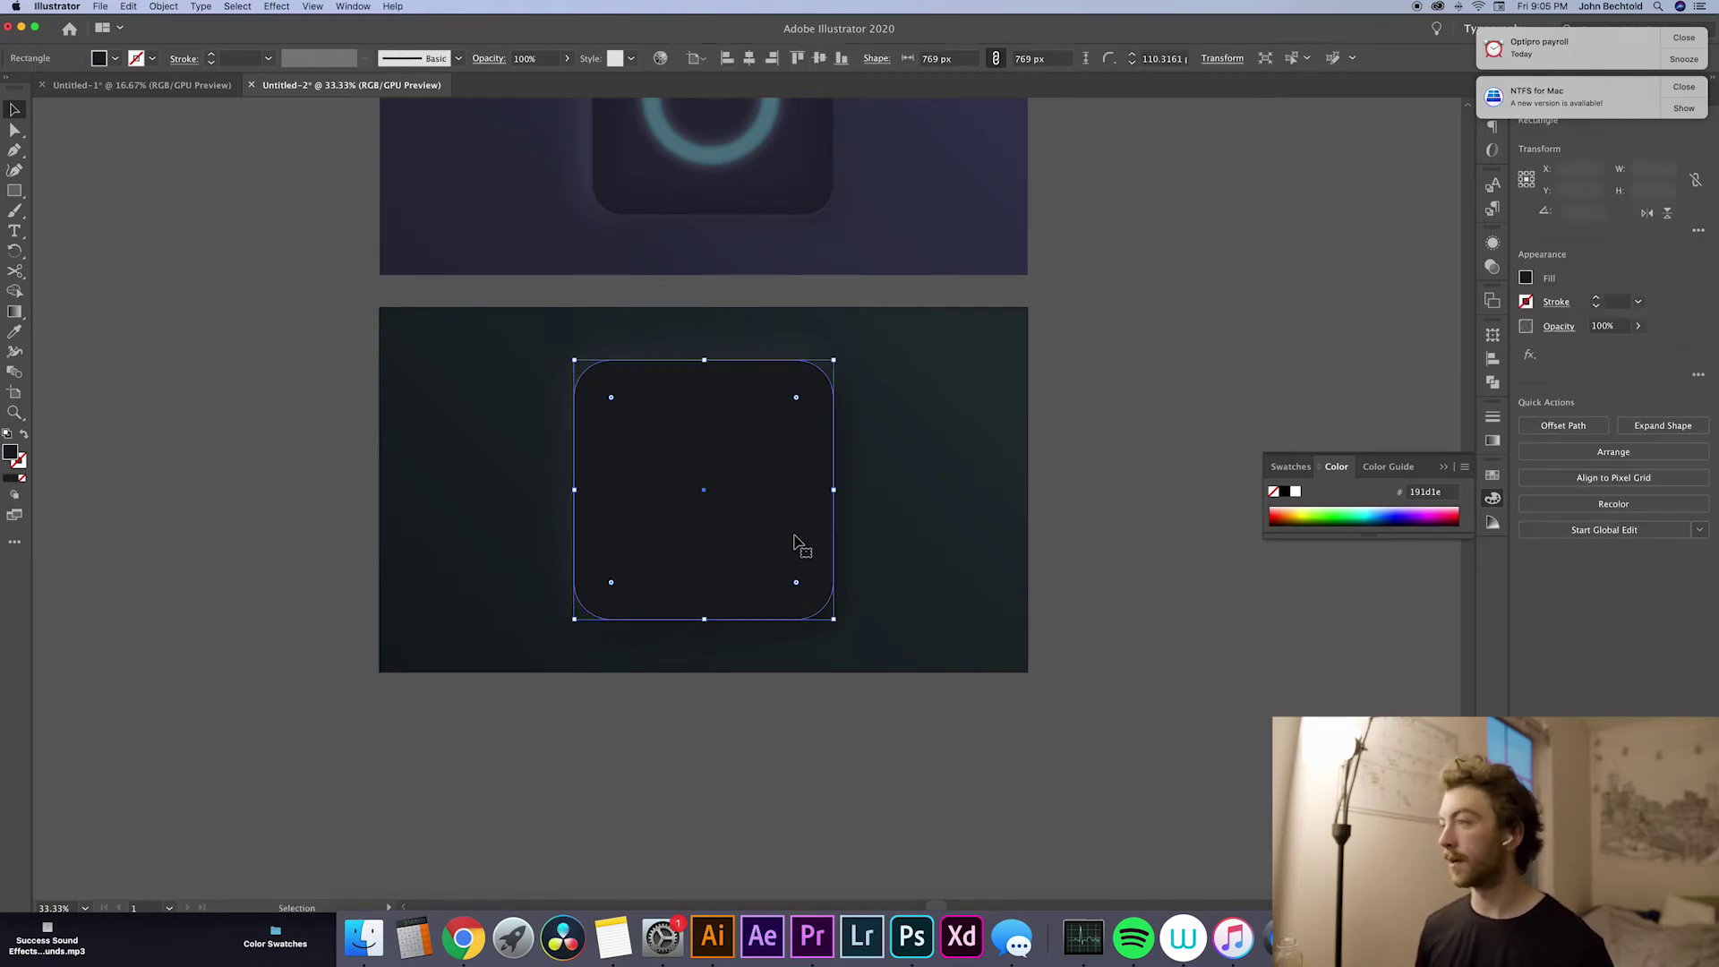
left_click(1528, 356)
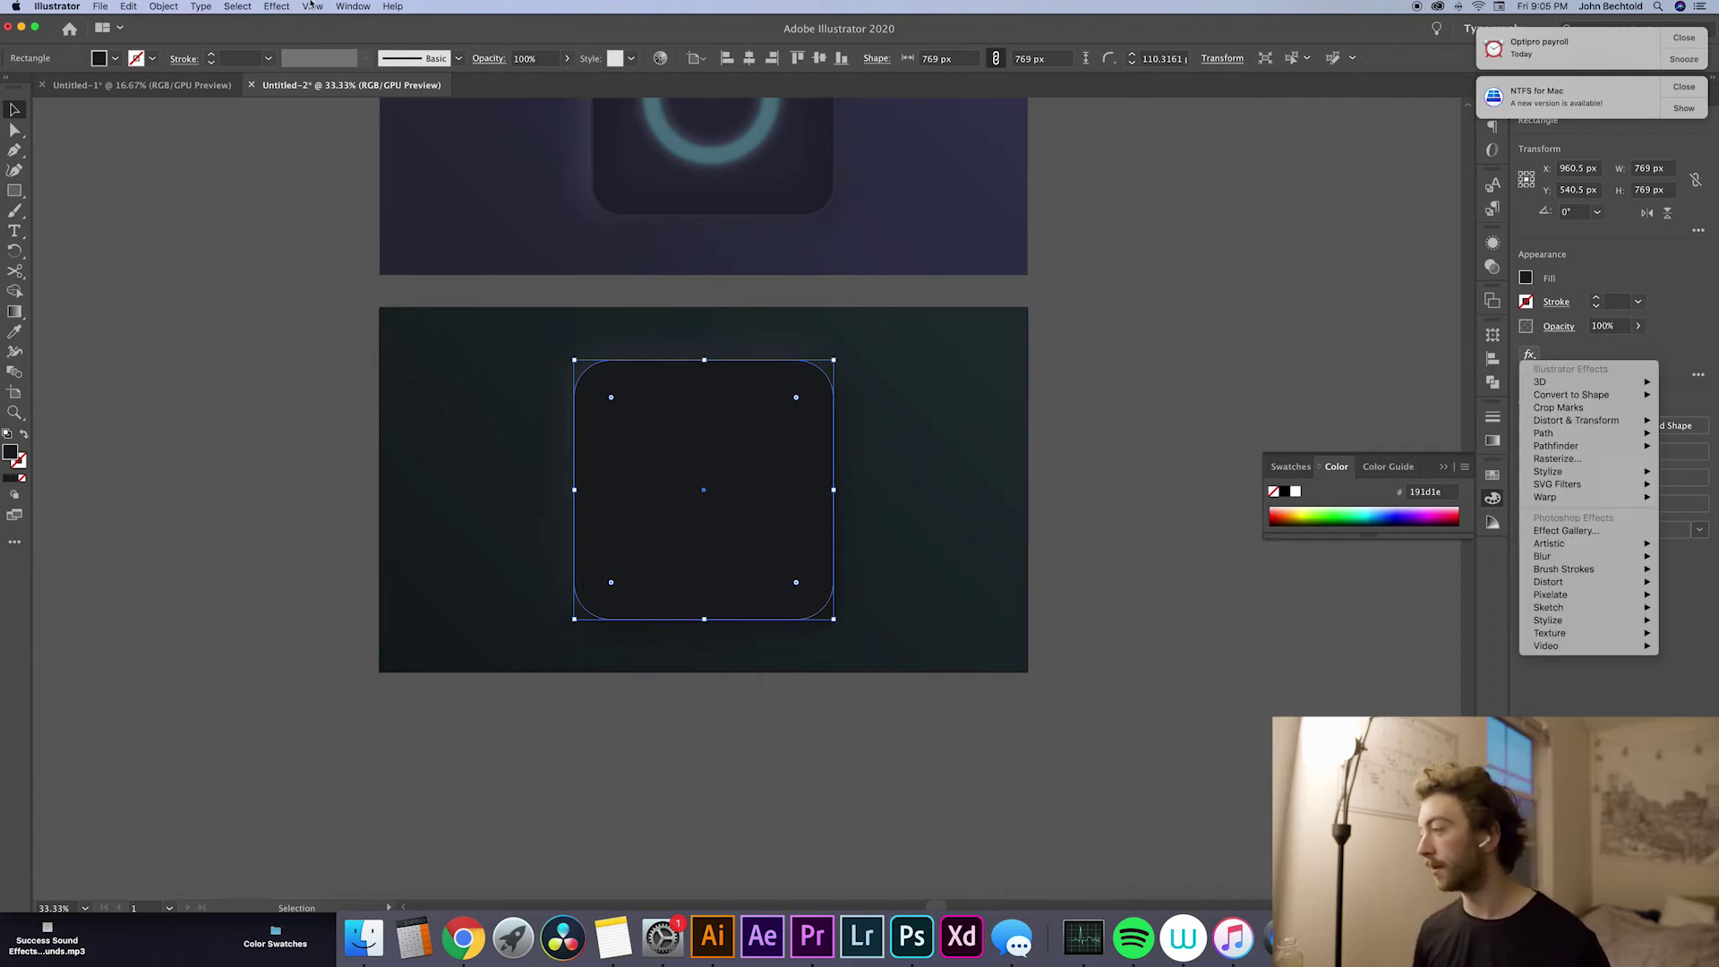
mouse_move(1573, 476)
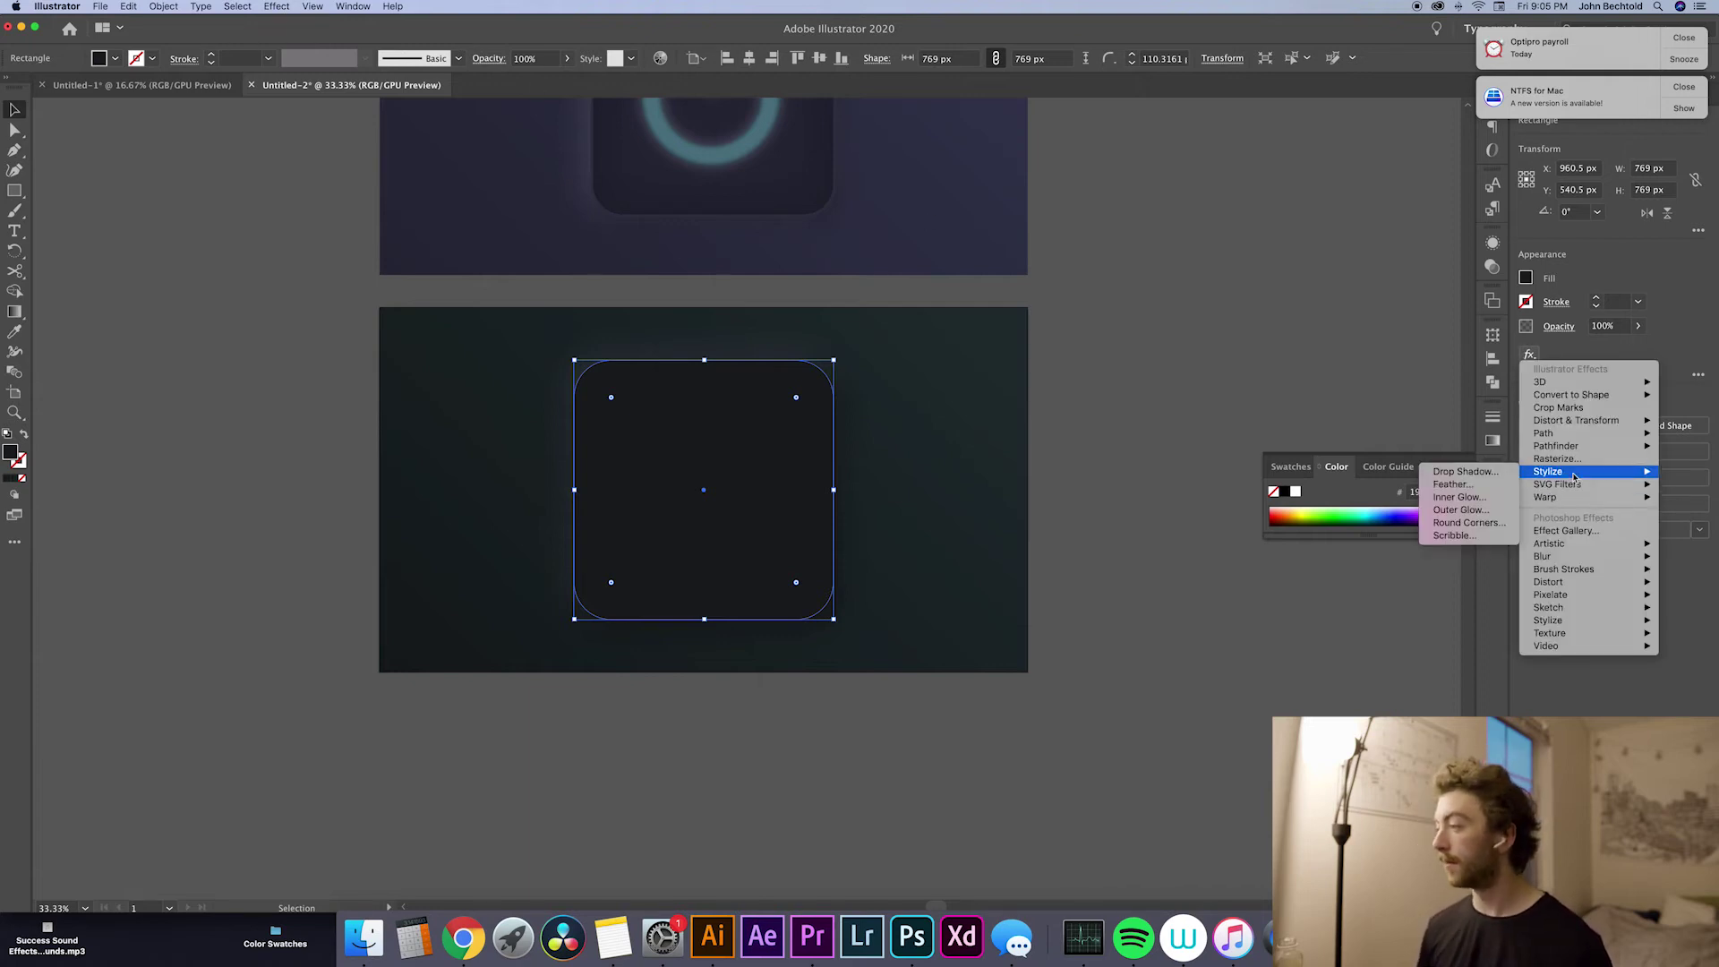
Step: Add an Inner Glow to the top square and raise its blur to 100 px
left_click(1459, 497)
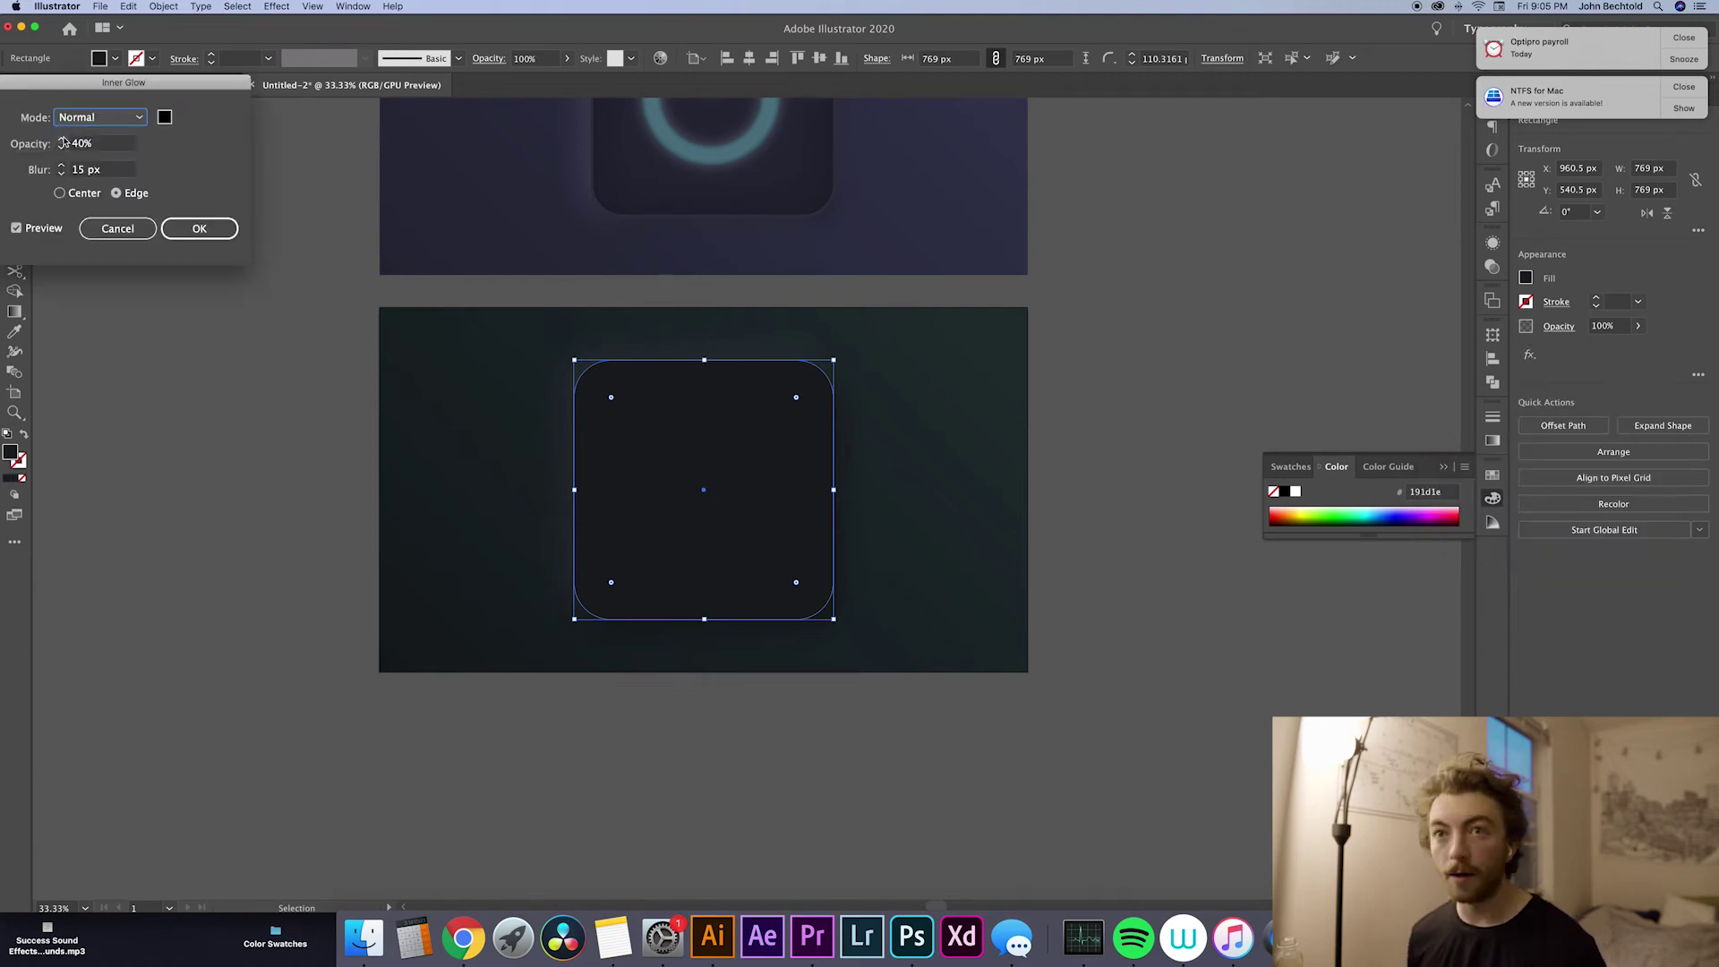
left_click(62, 140)
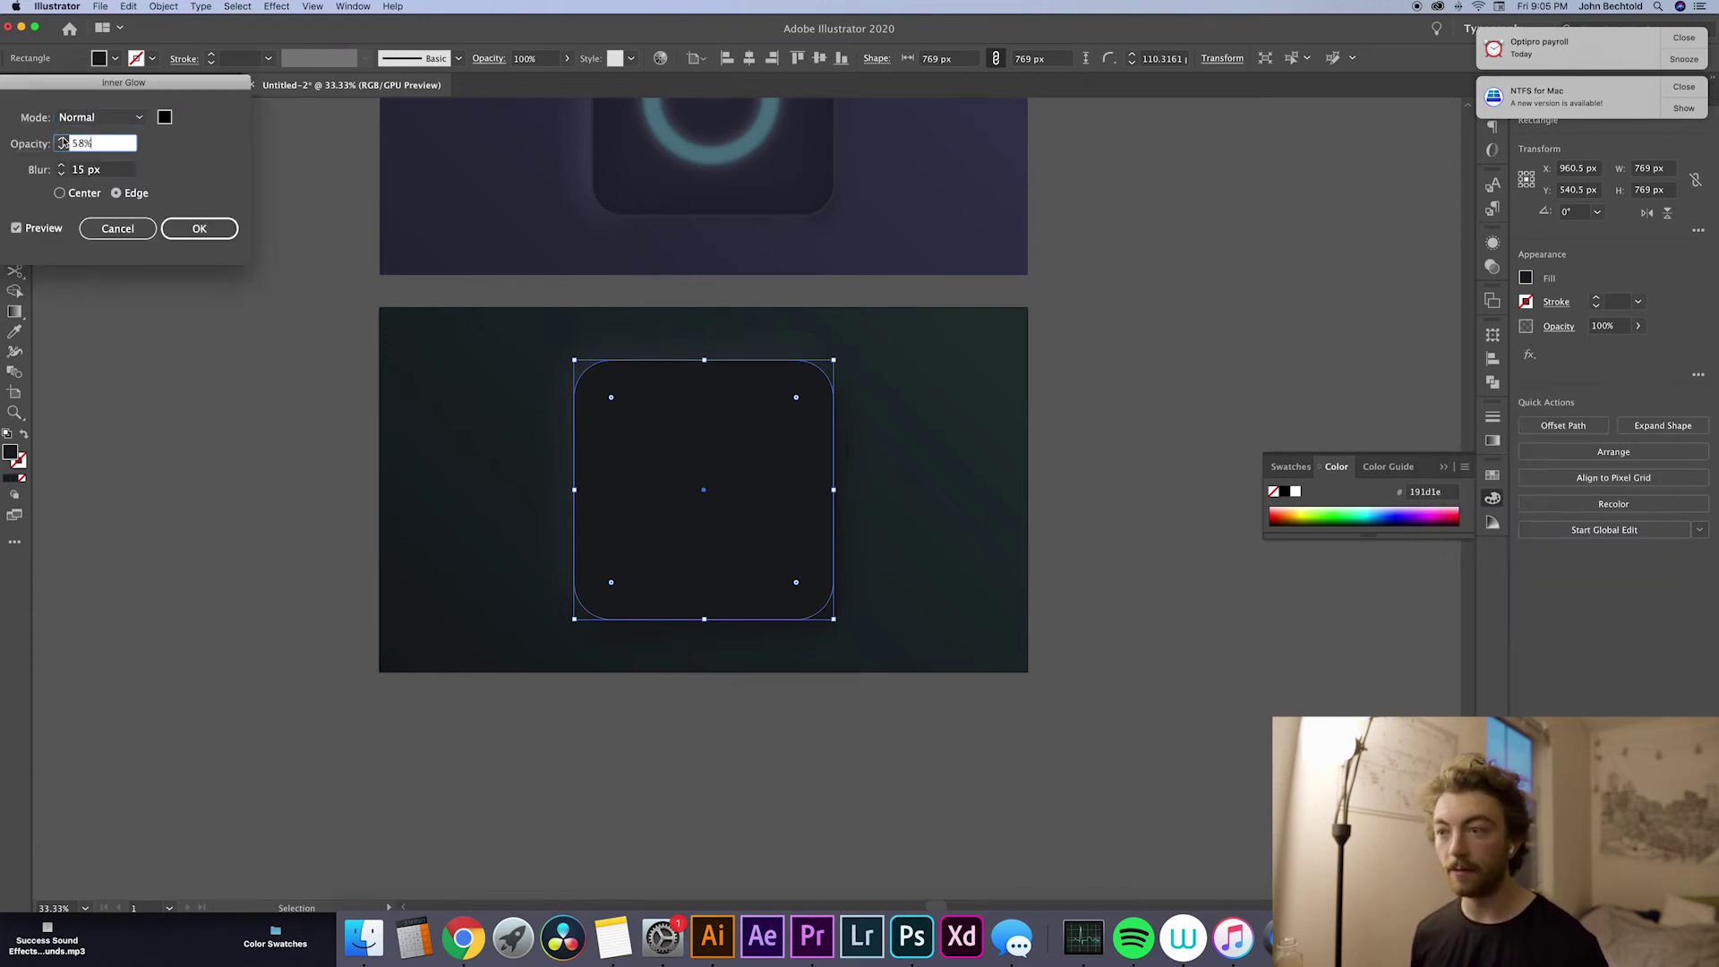
left_click(62, 140)
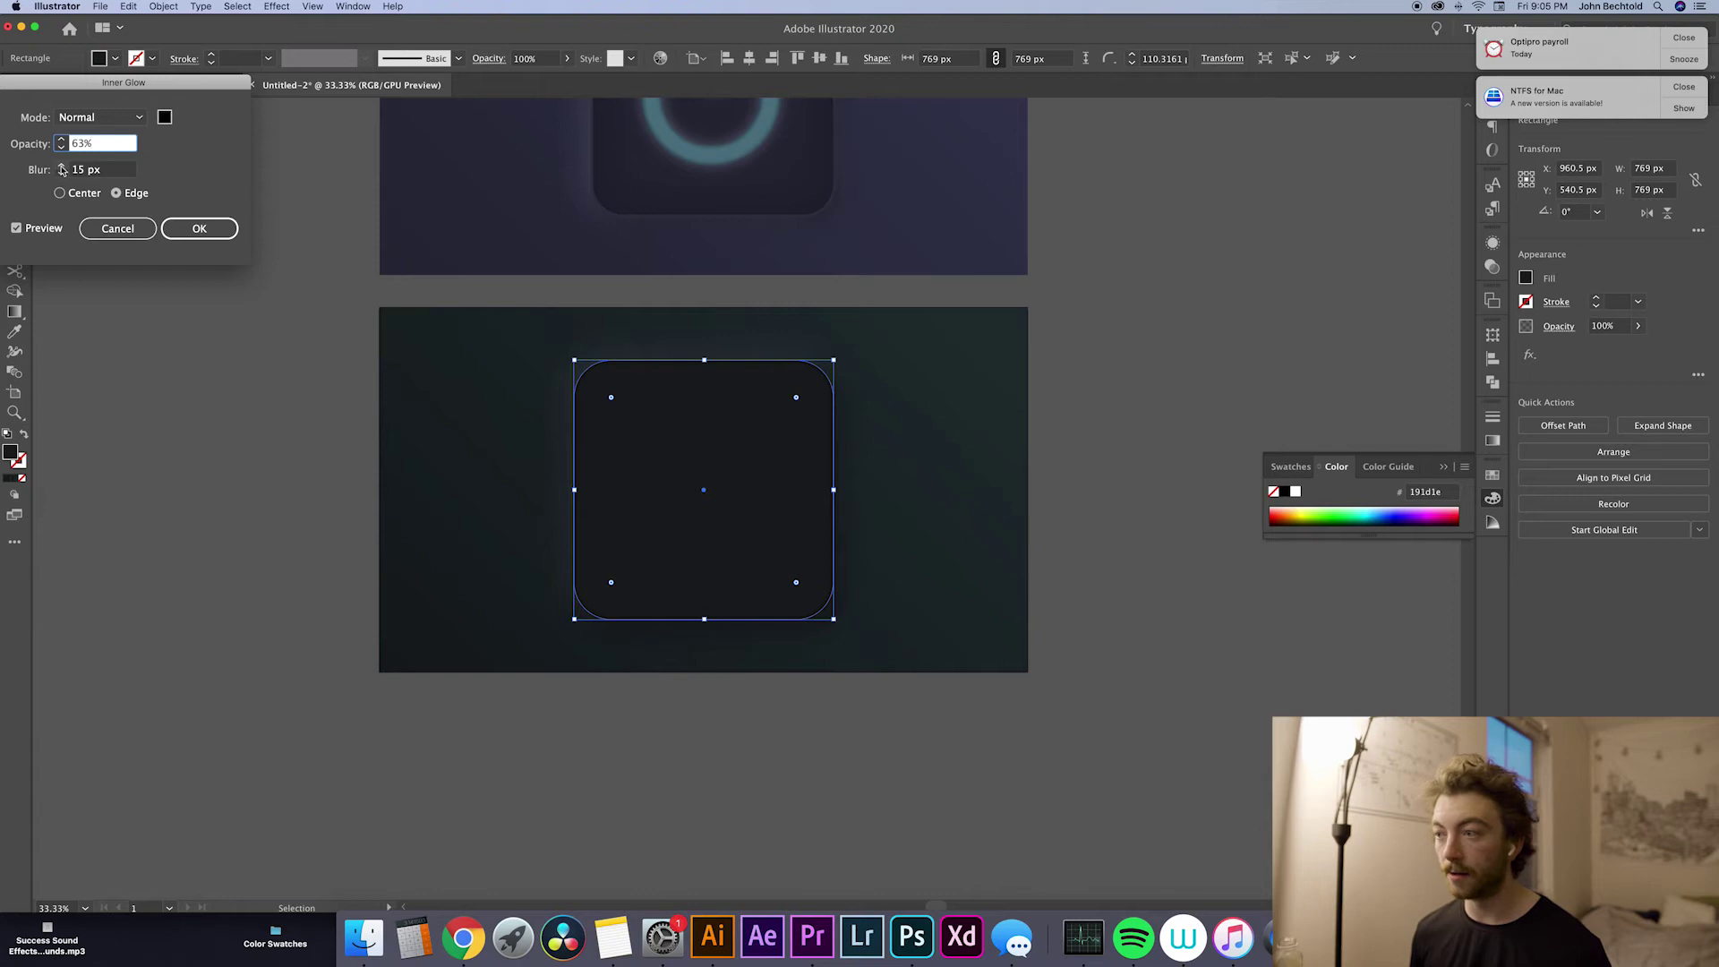
left_click(61, 167)
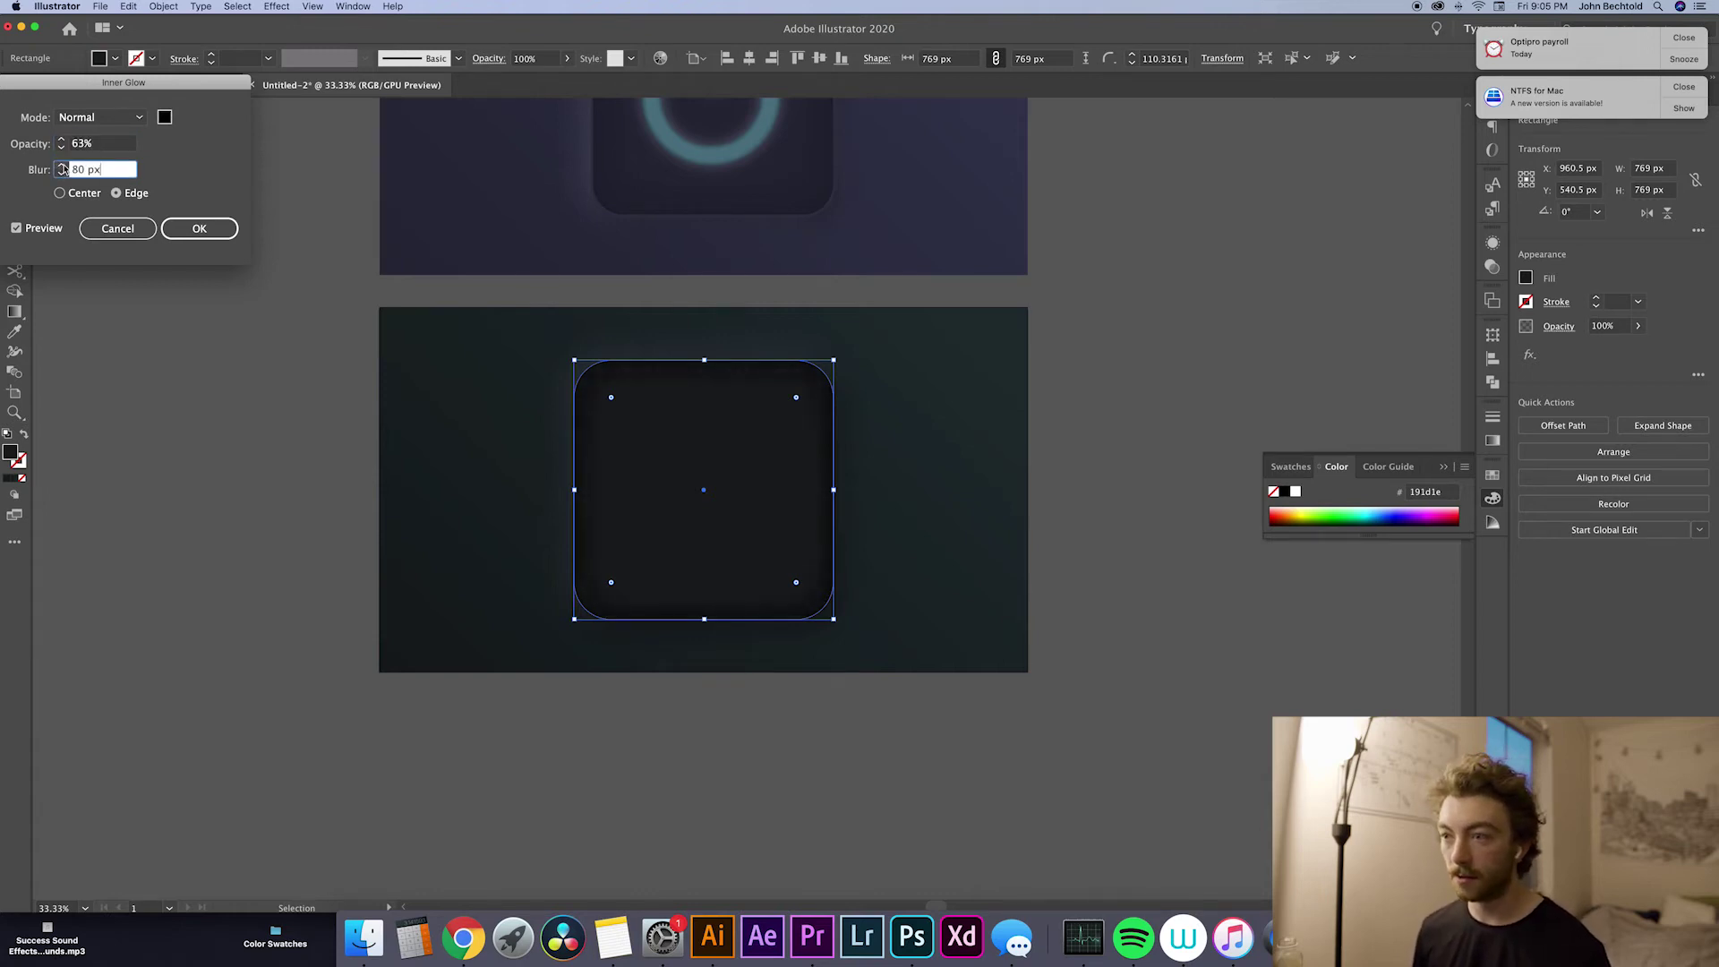
left_click(62, 167)
left_click(62, 167)
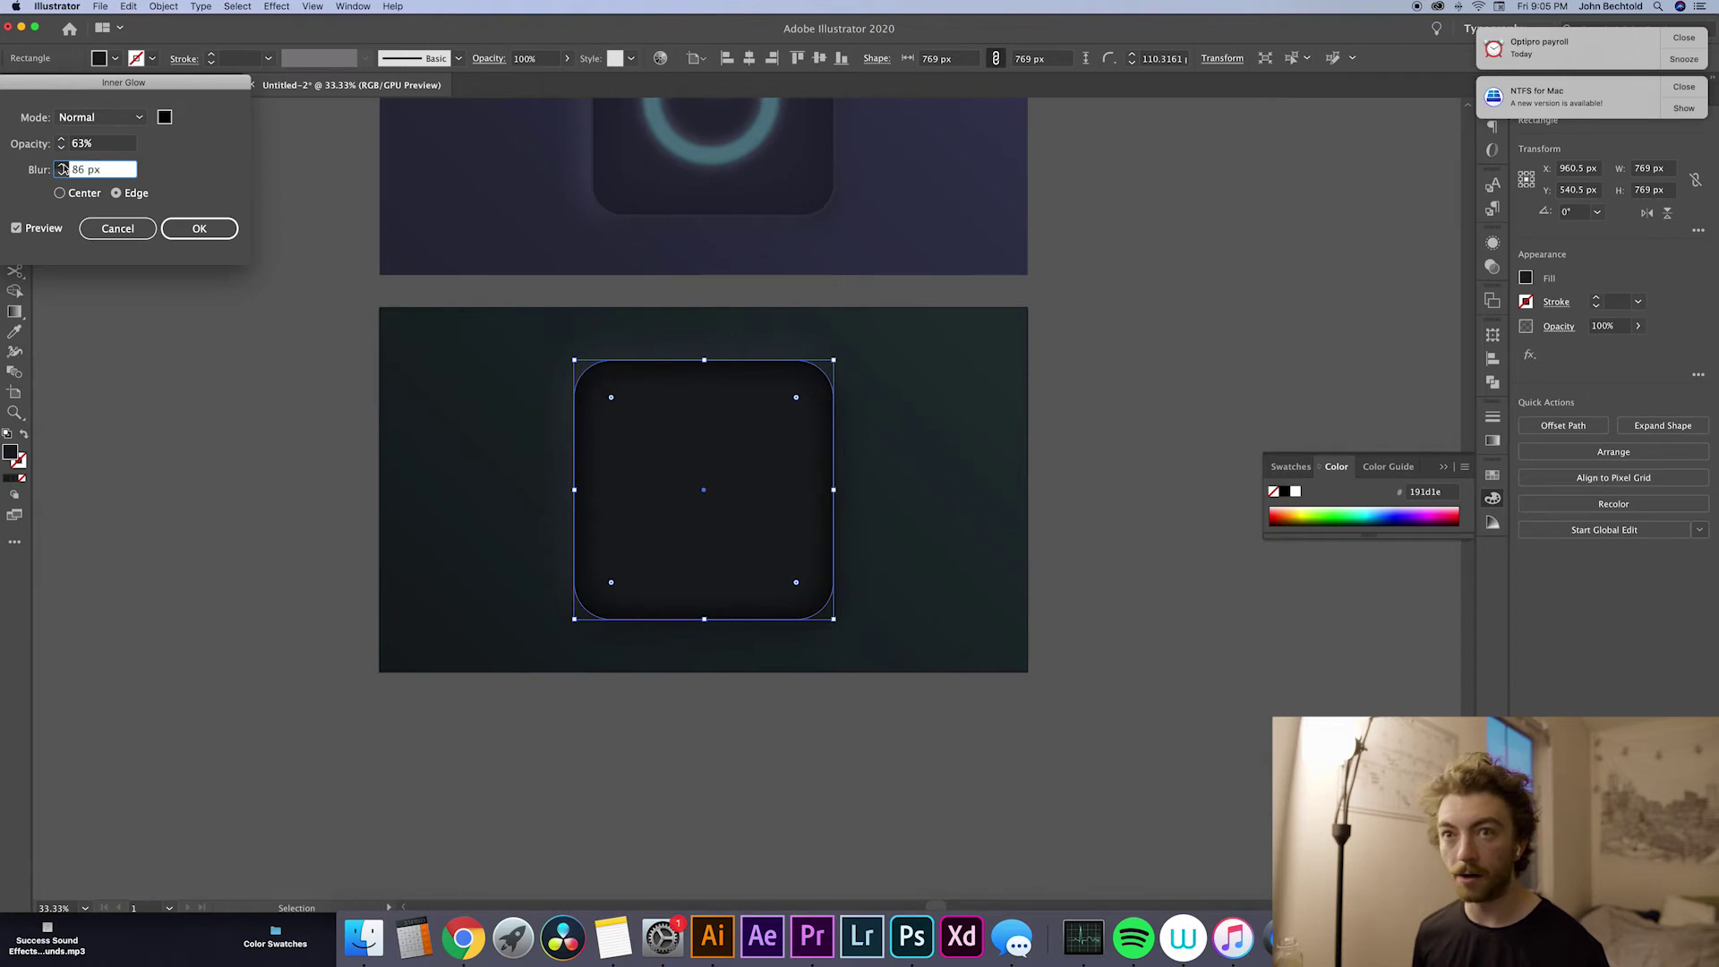
Step: Set the inner glow colour to near-black #0f0f11
left_click(164, 116)
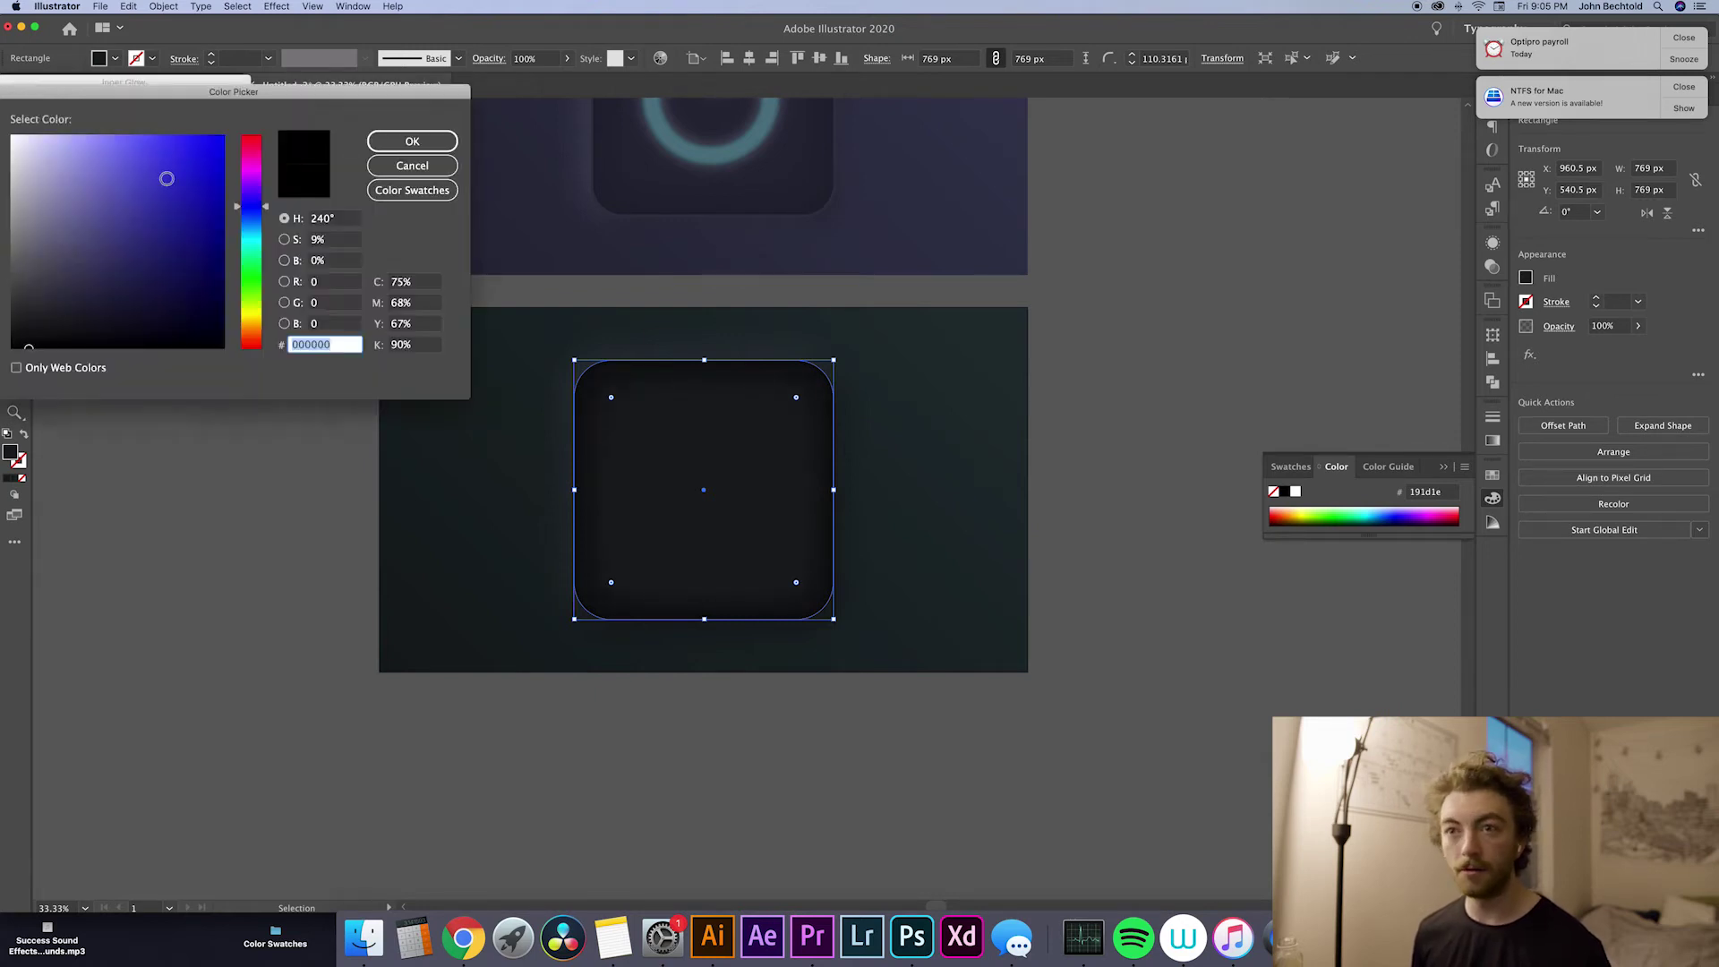
left_click(400, 164)
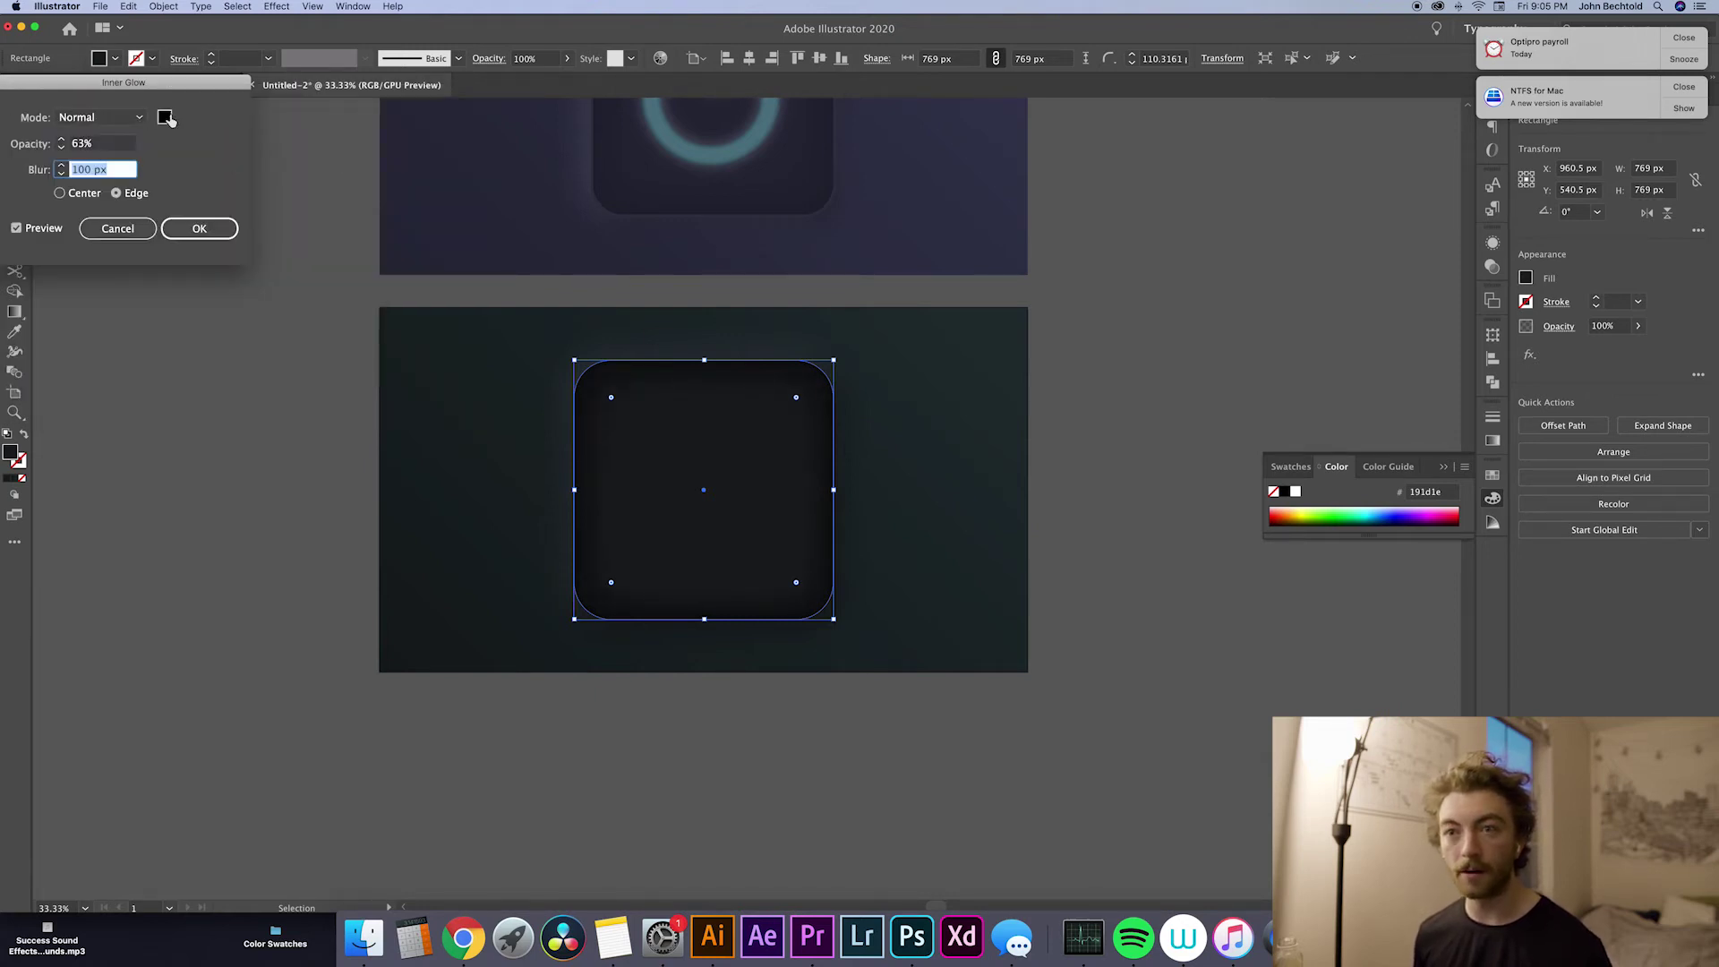
left_click(162, 120)
left_click(35, 335)
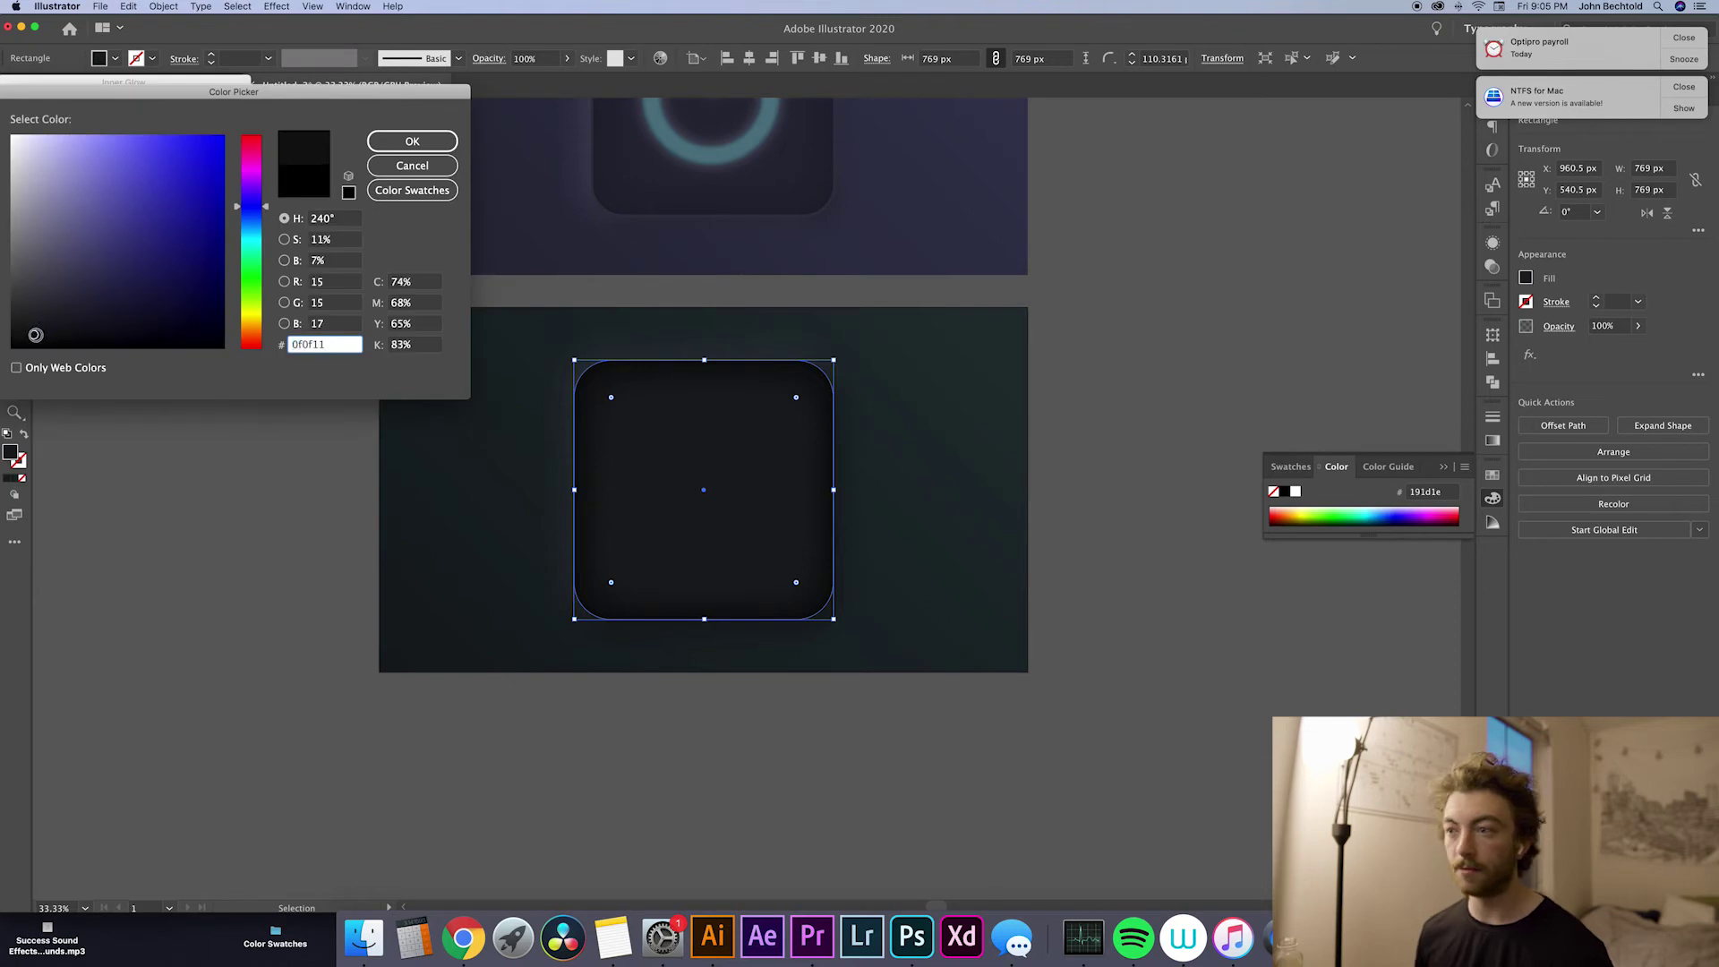
left_click_drag(35, 335, 35, 334)
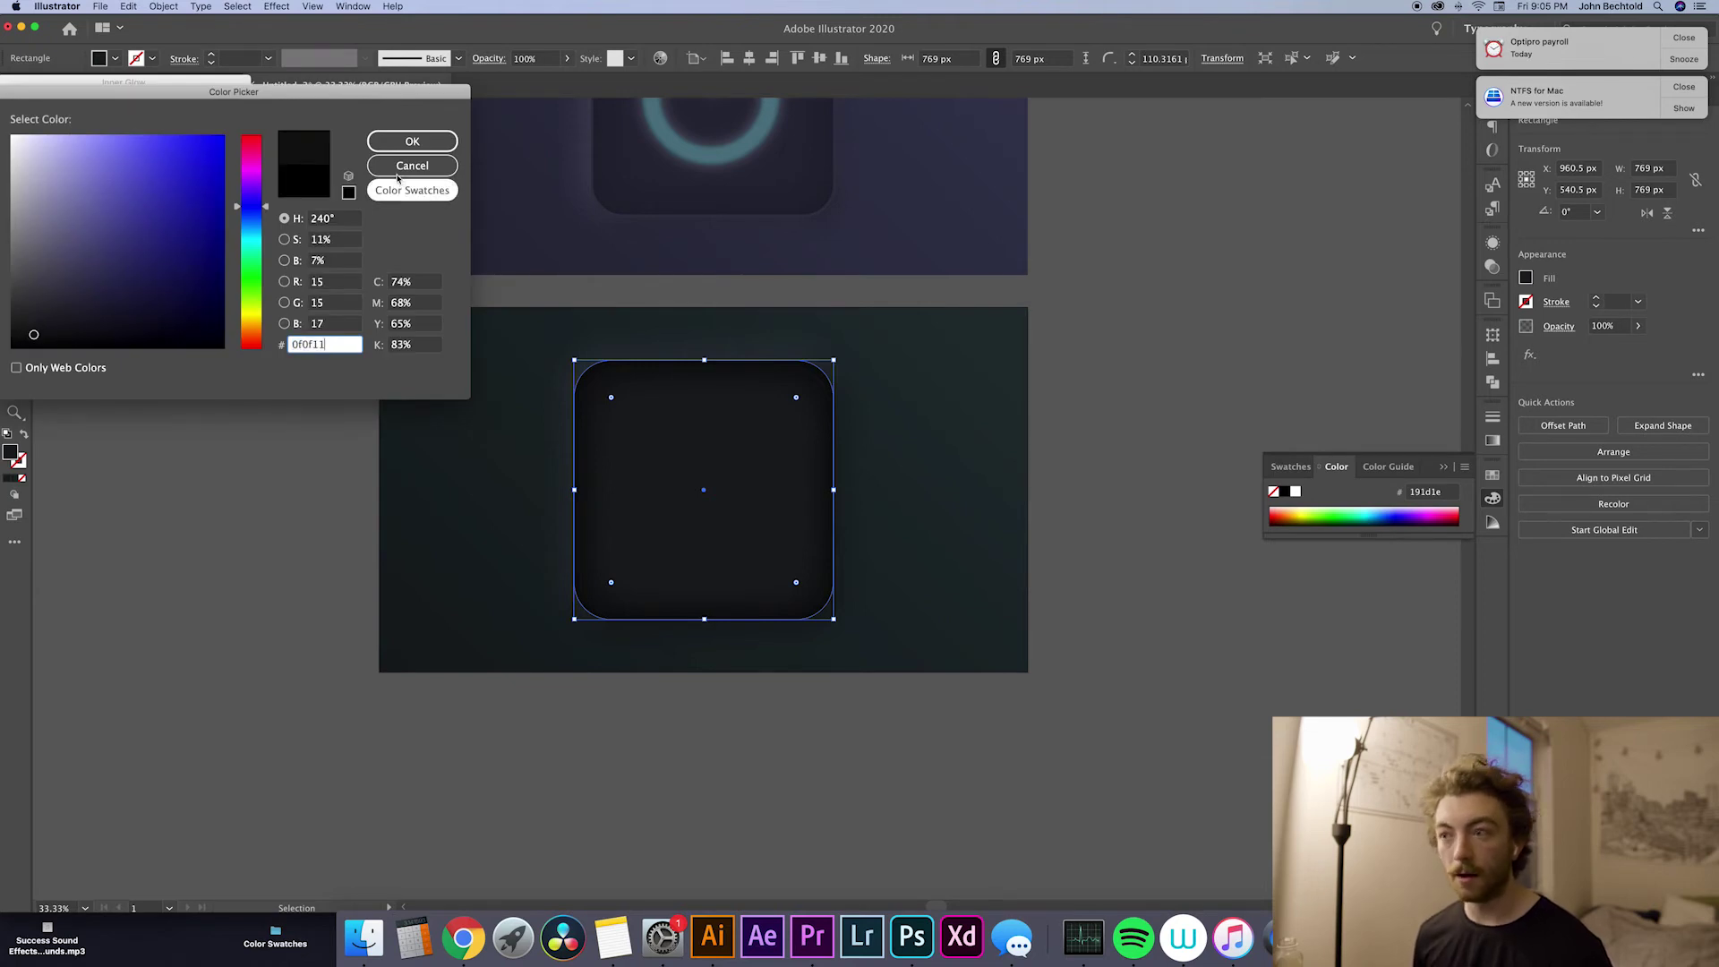
left_click(404, 141)
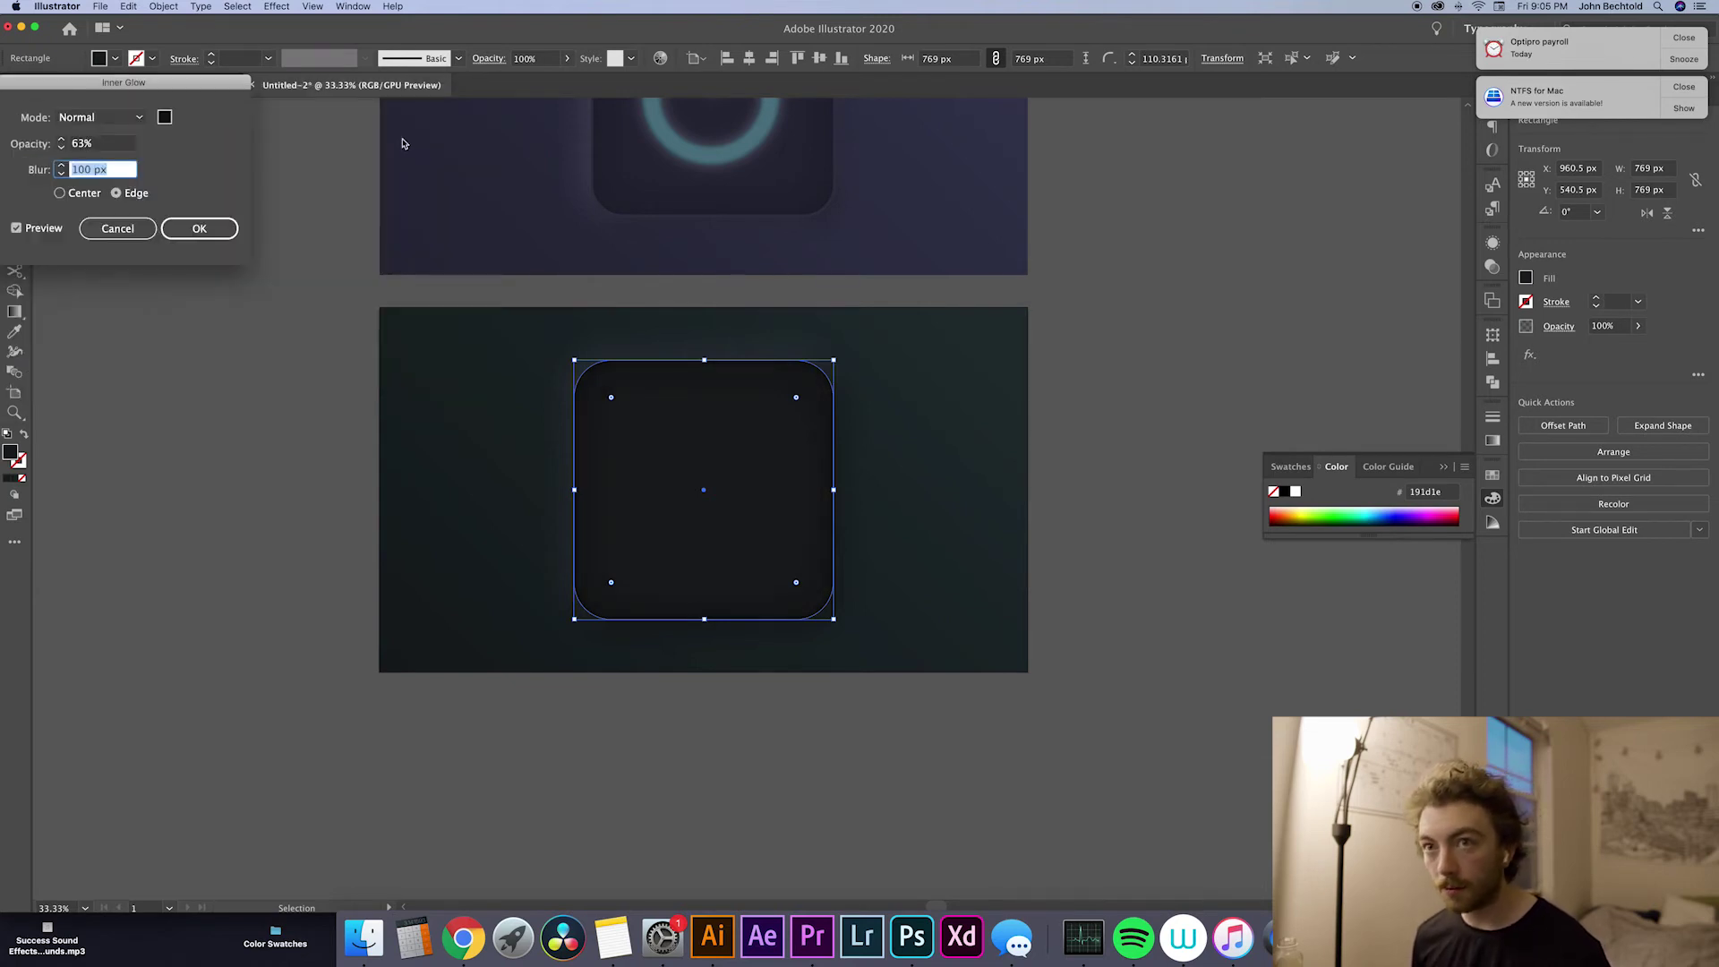
Step: Lower the inner glow opacity to 55% and apply it
left_click(62, 148)
left_click(62, 147)
left_click(62, 148)
left_click(62, 148)
left_click(62, 148)
left_click(61, 147)
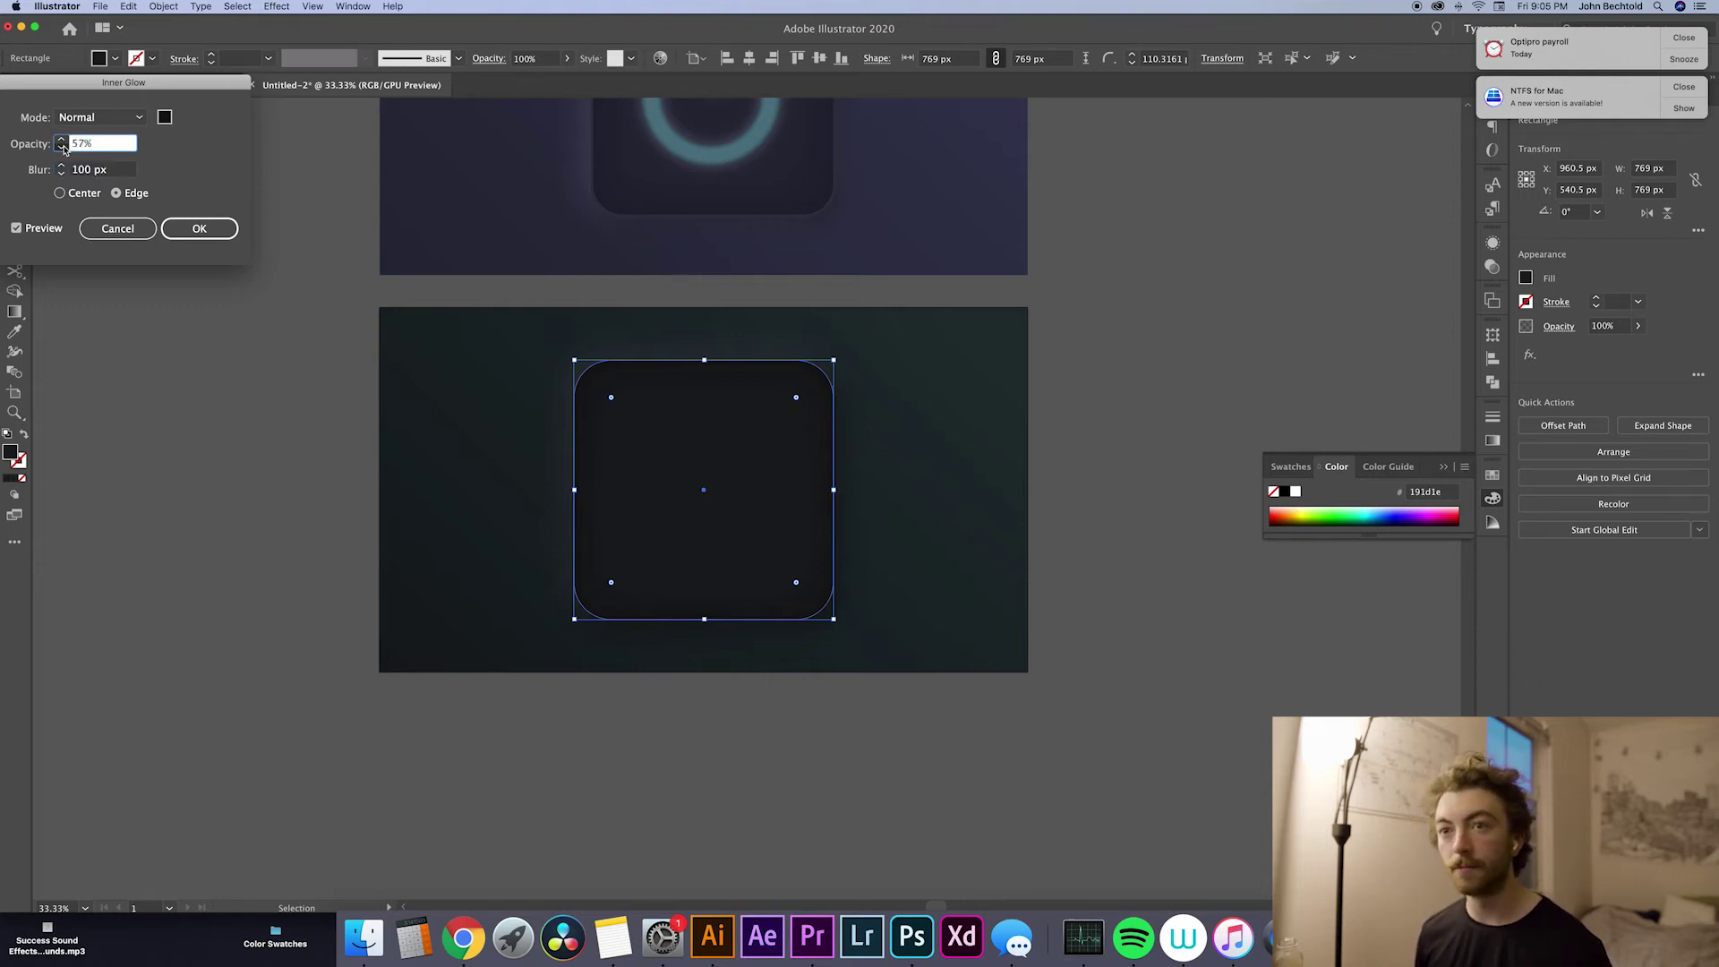
left_click(62, 148)
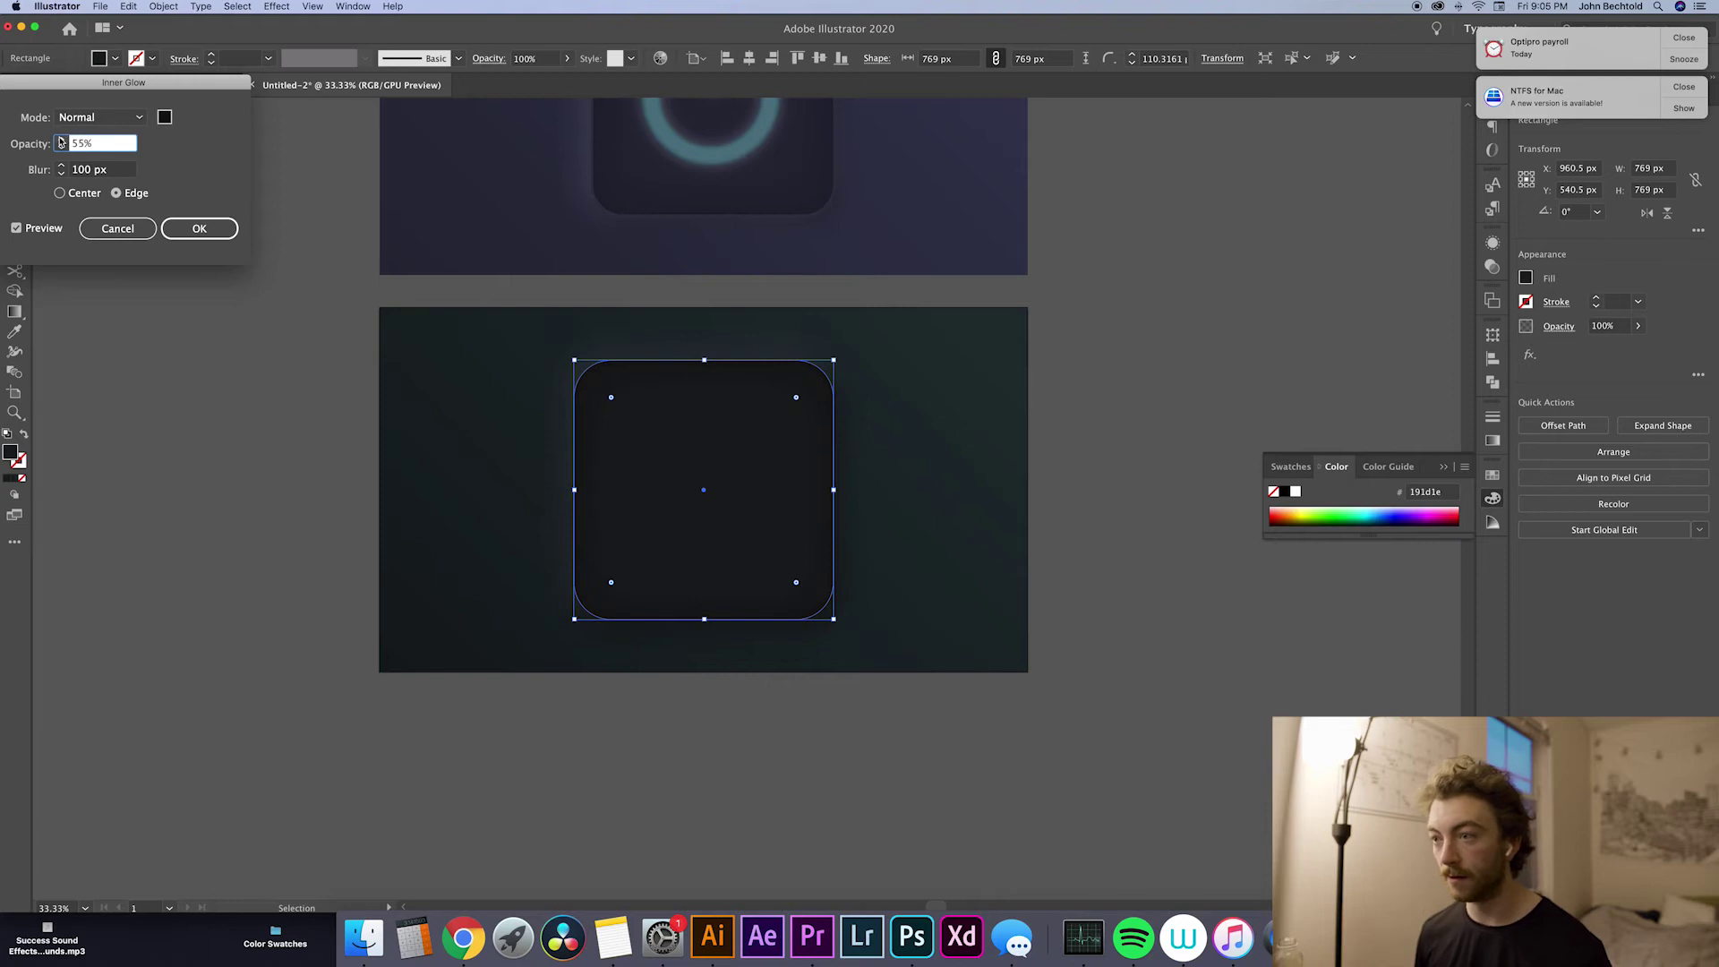
left_click(200, 229)
left_click(273, 333)
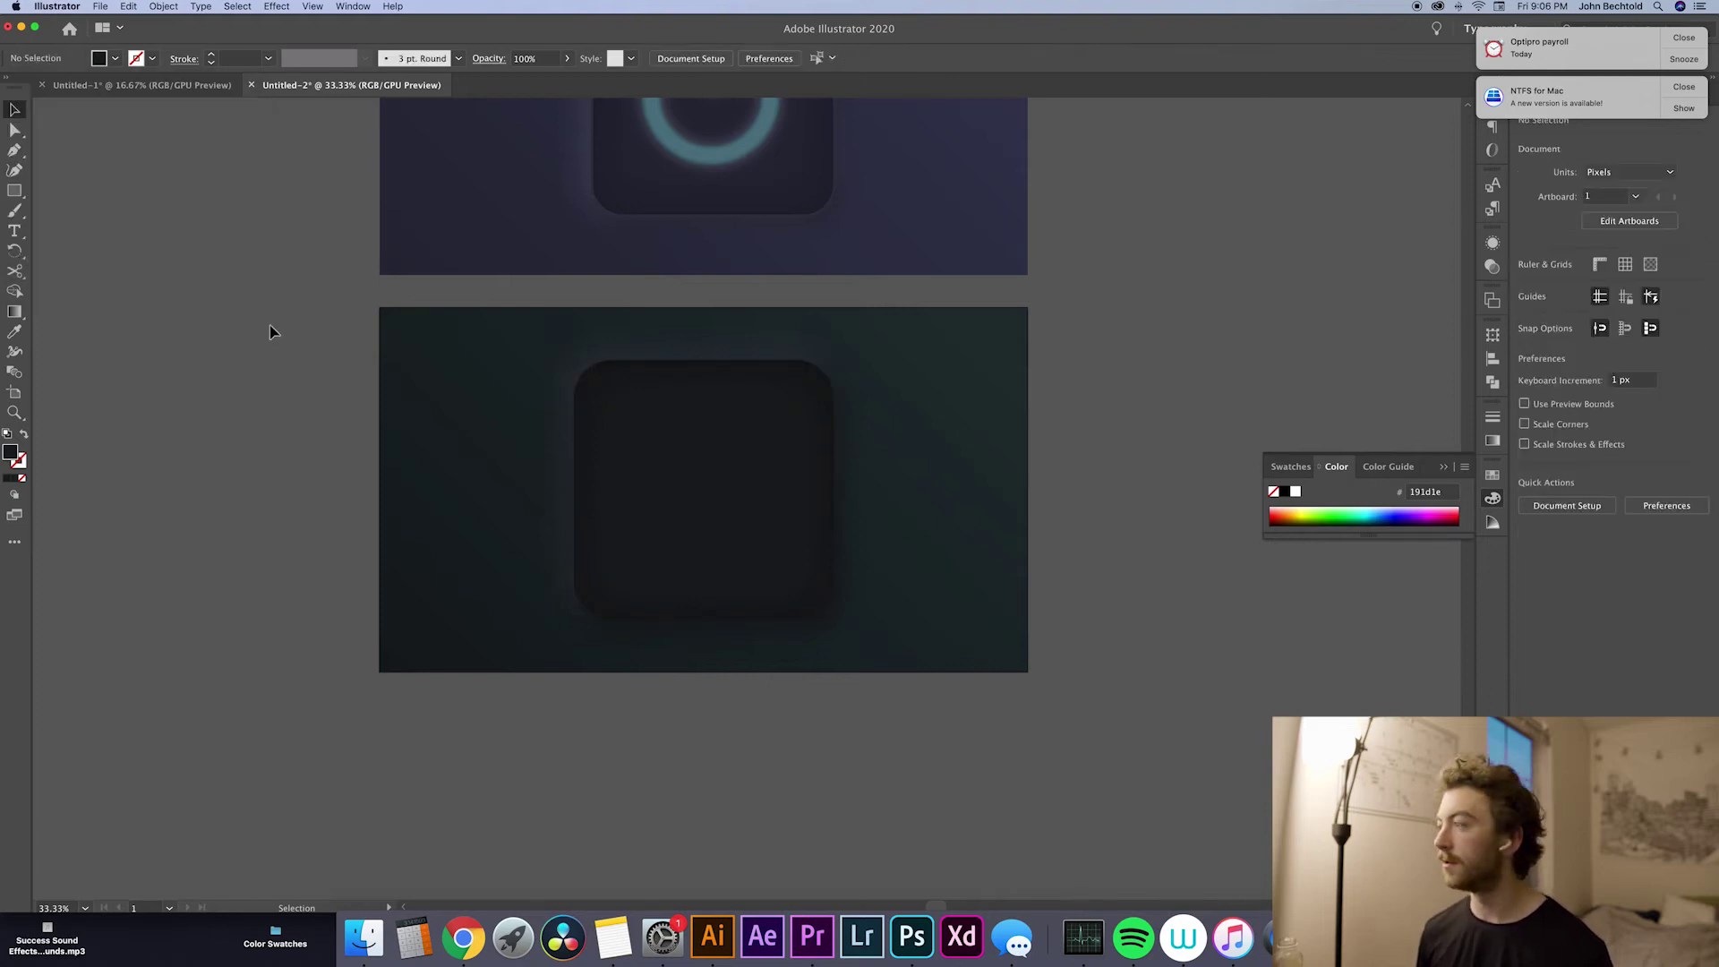
Step: Reopen the square's Inner Glow and lower its opacity to about 45%
left_click(658, 503)
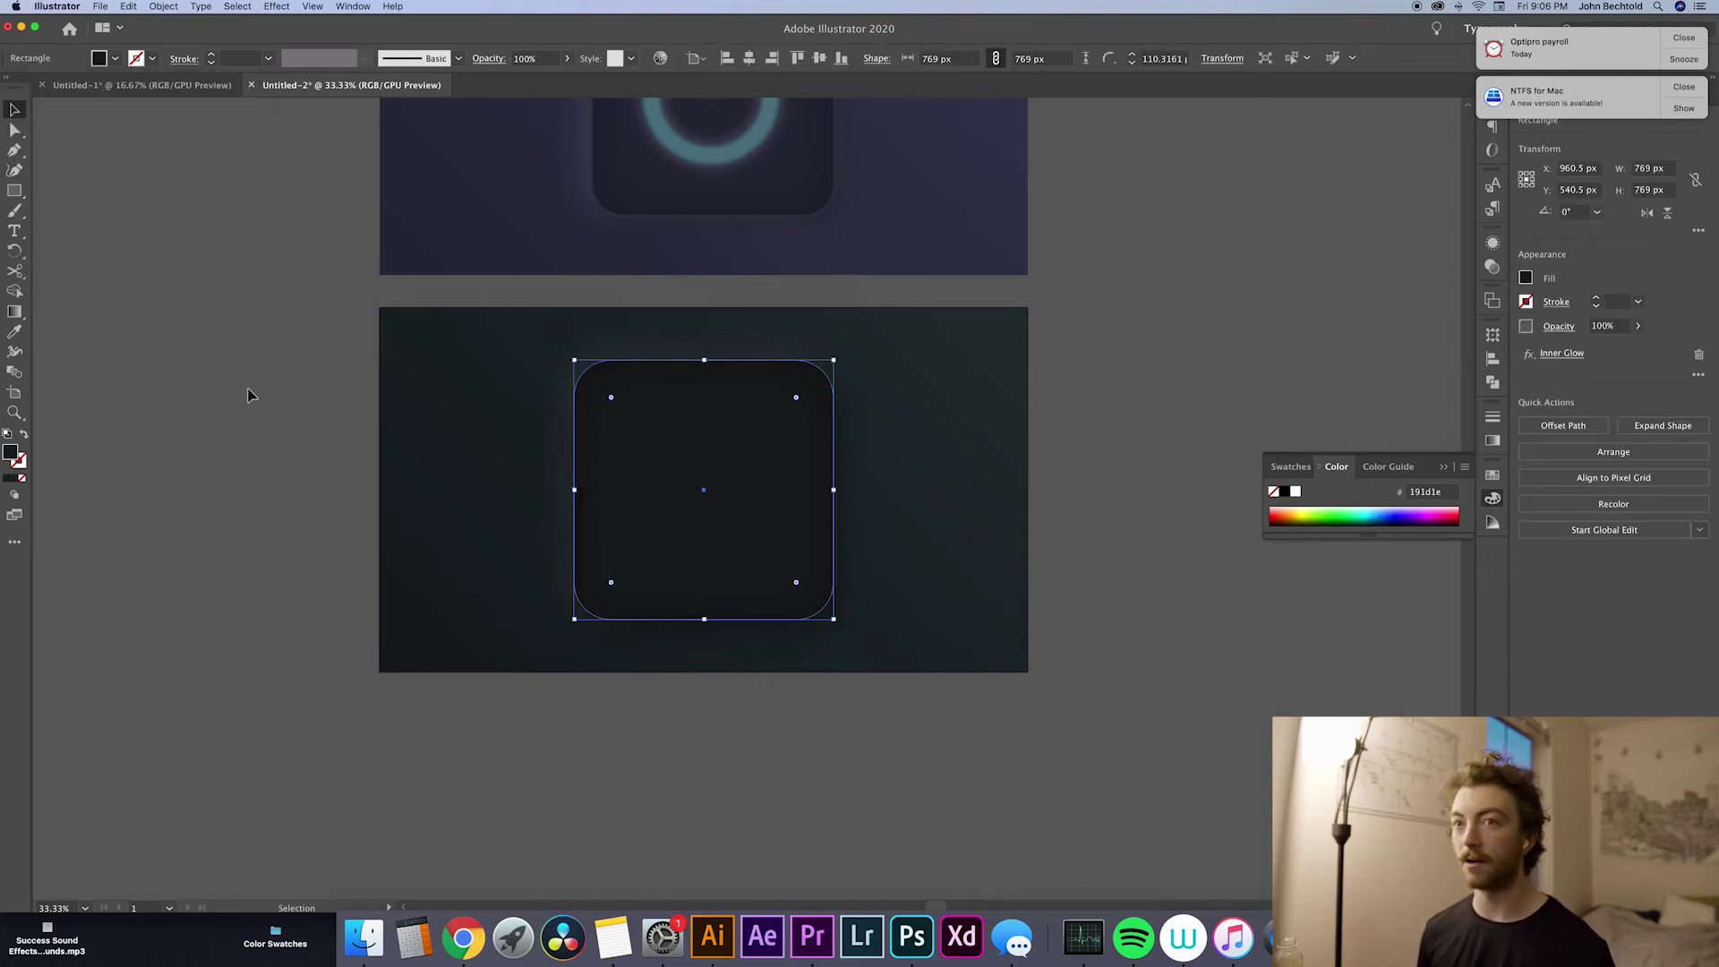
left_click(1579, 355)
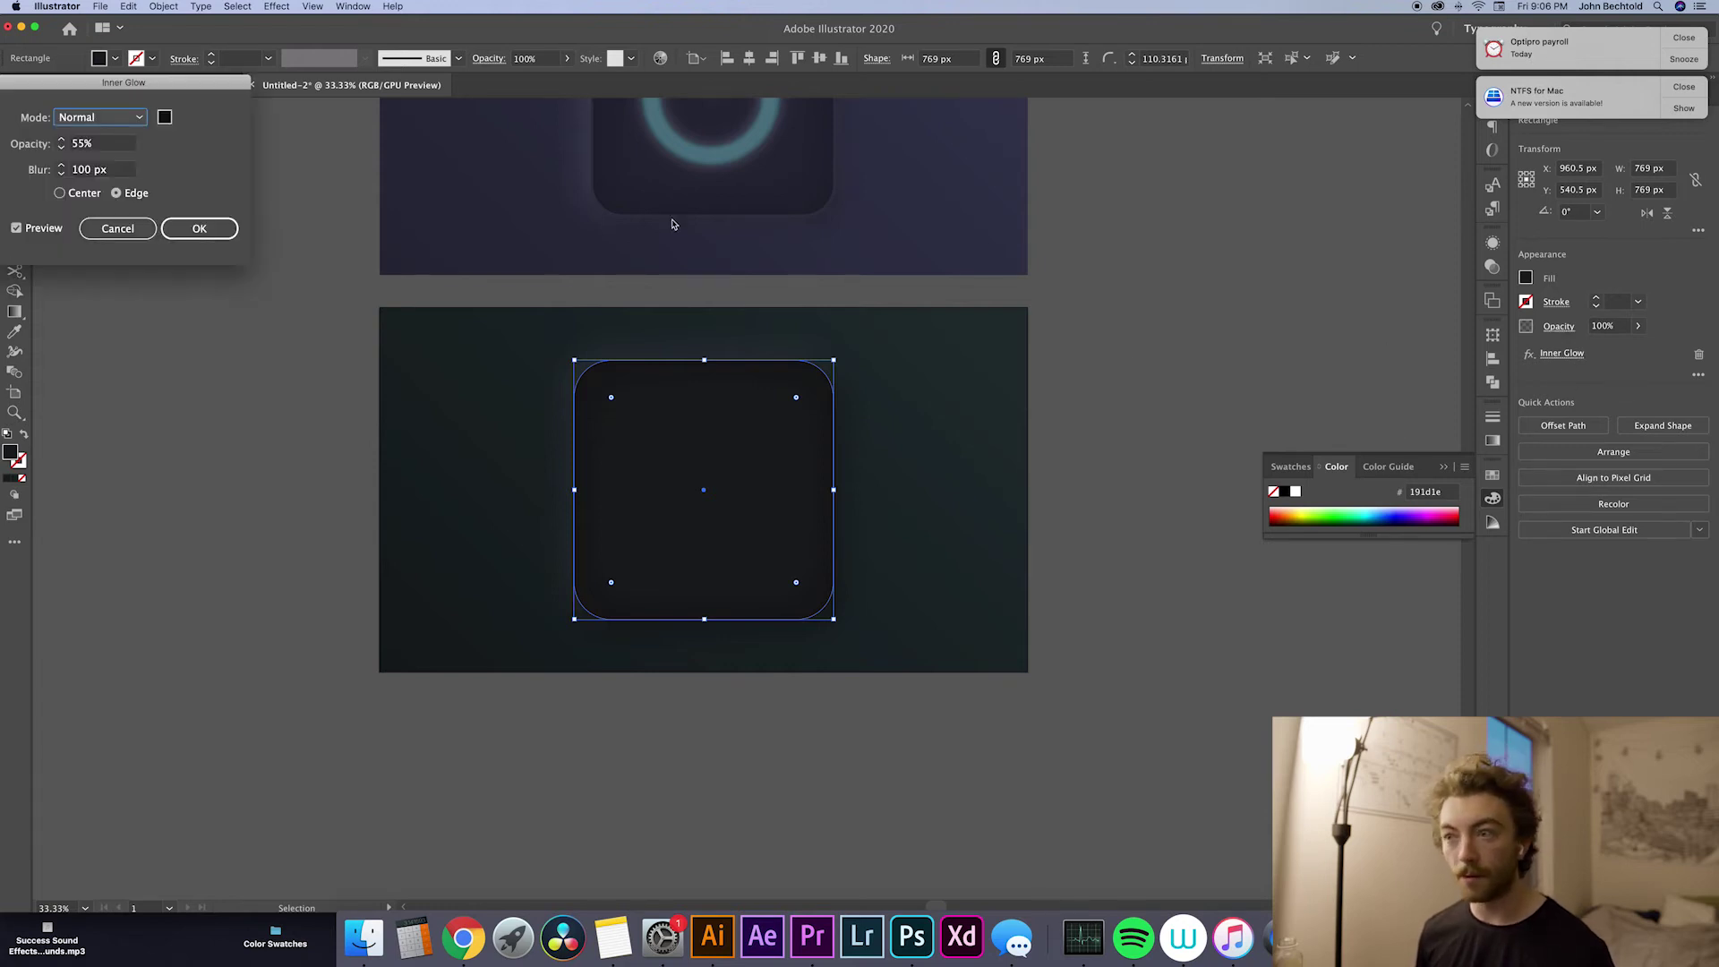
left_click(60, 149)
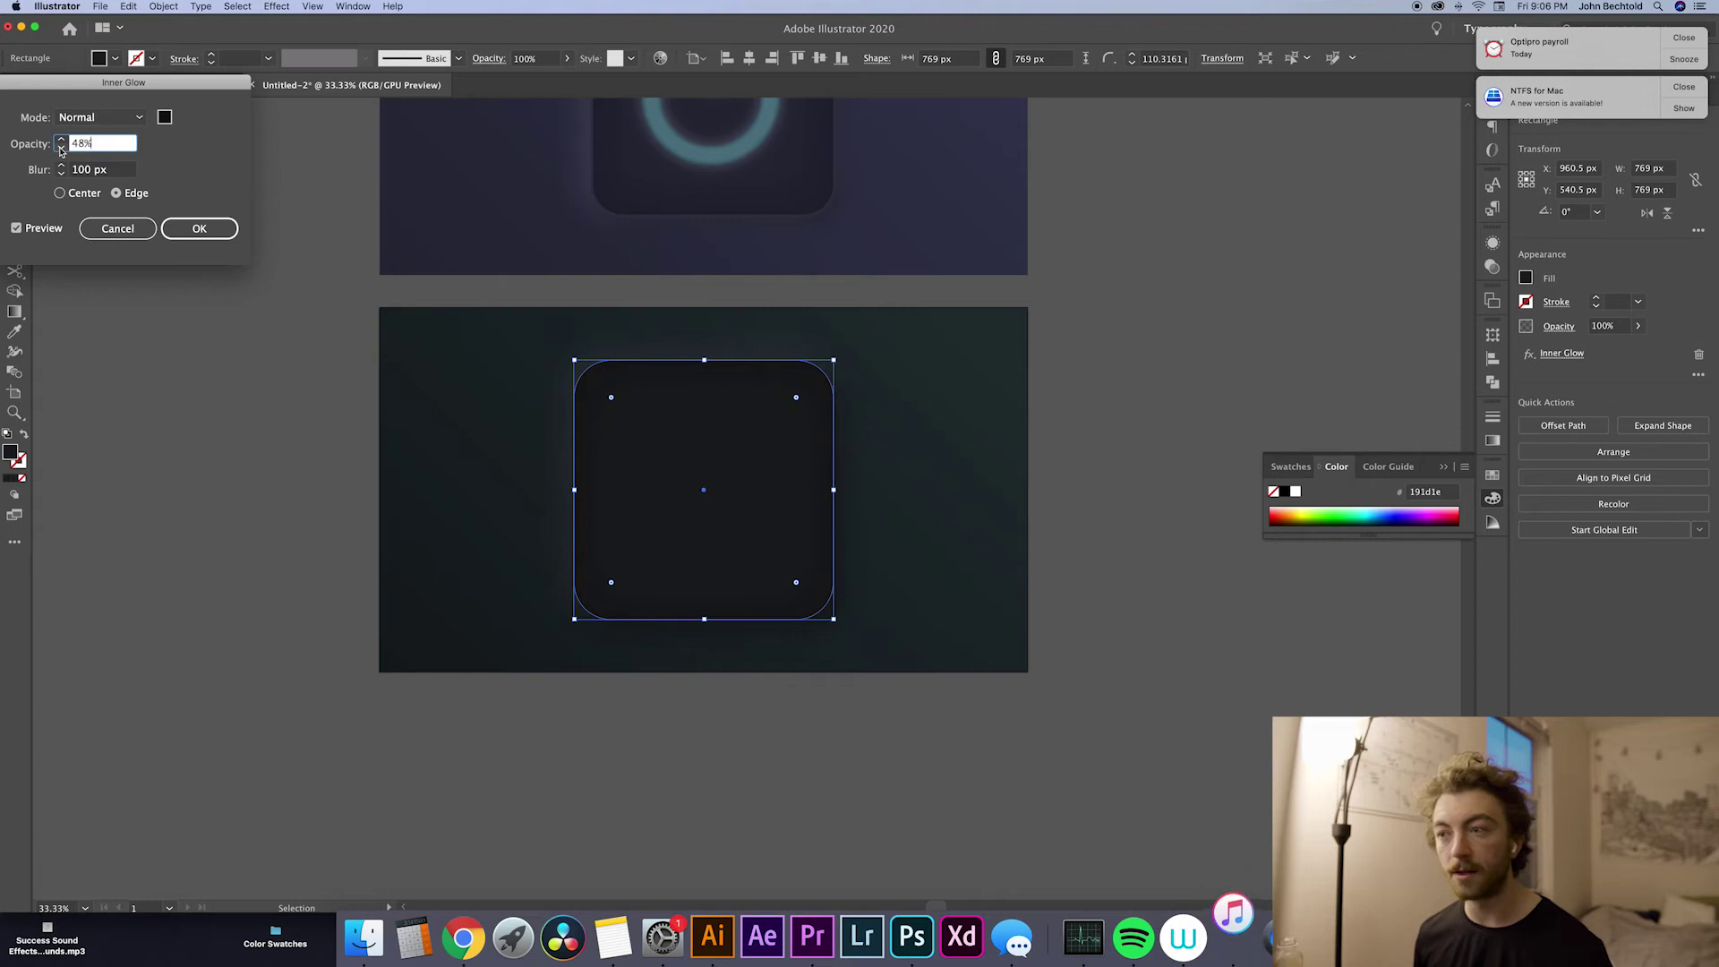
left_click(60, 149)
left_click(60, 148)
left_click(60, 149)
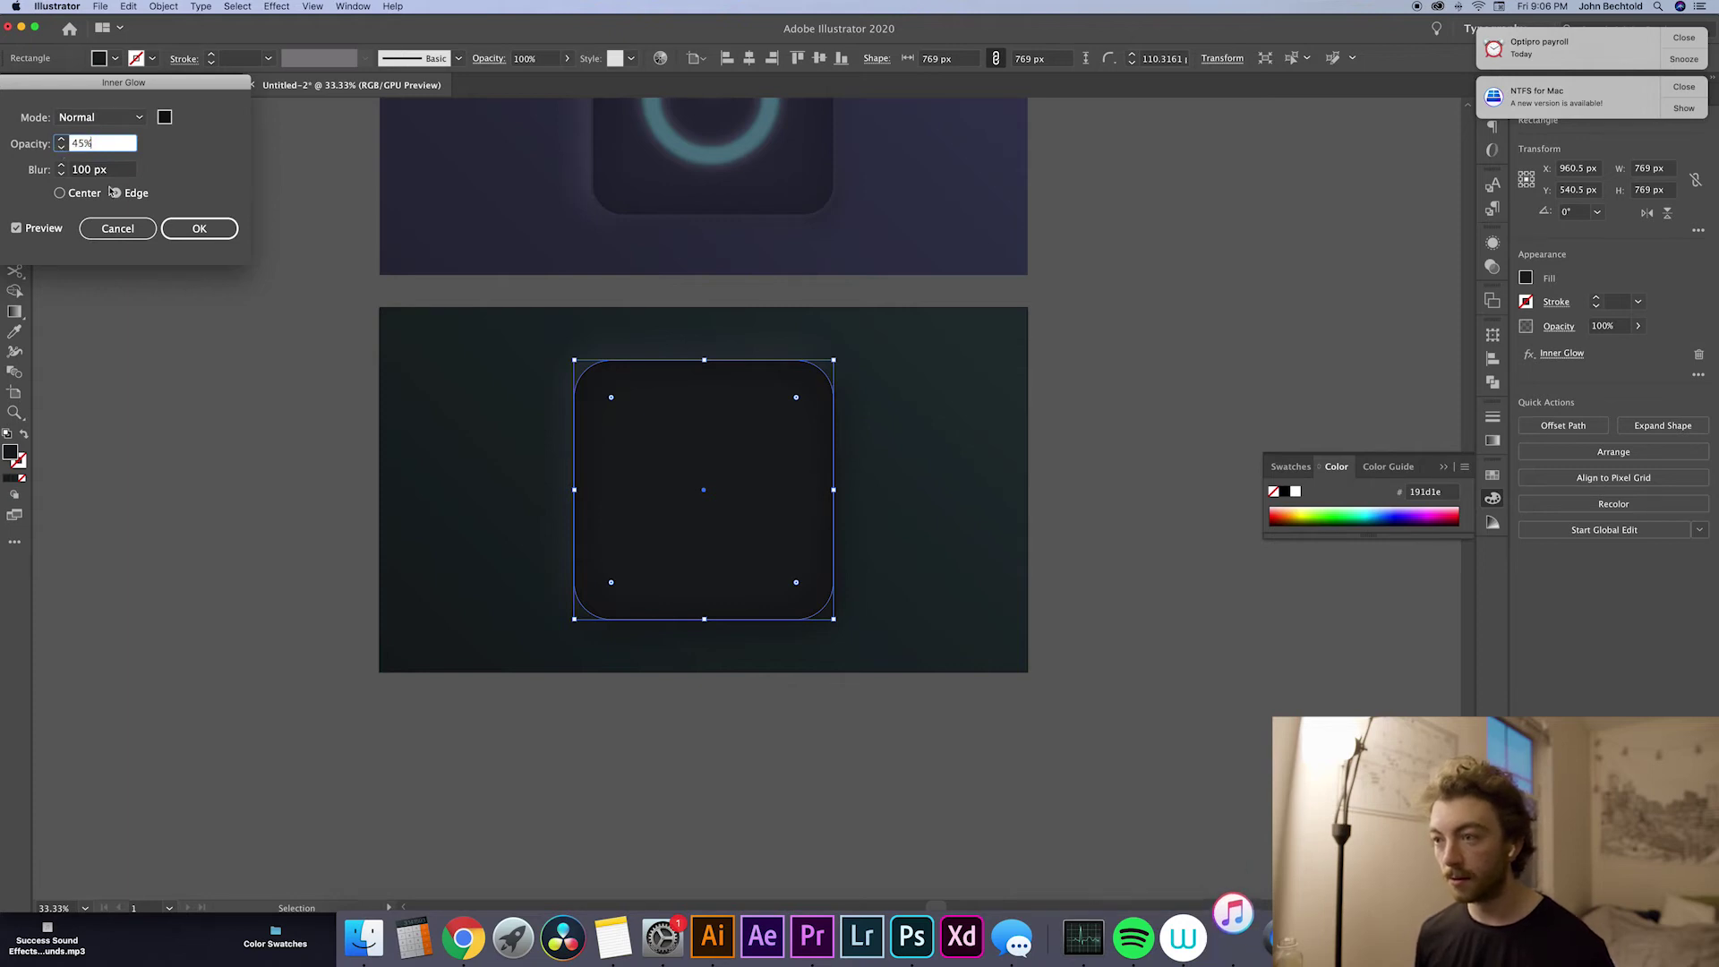
left_click(200, 230)
left_click(223, 284)
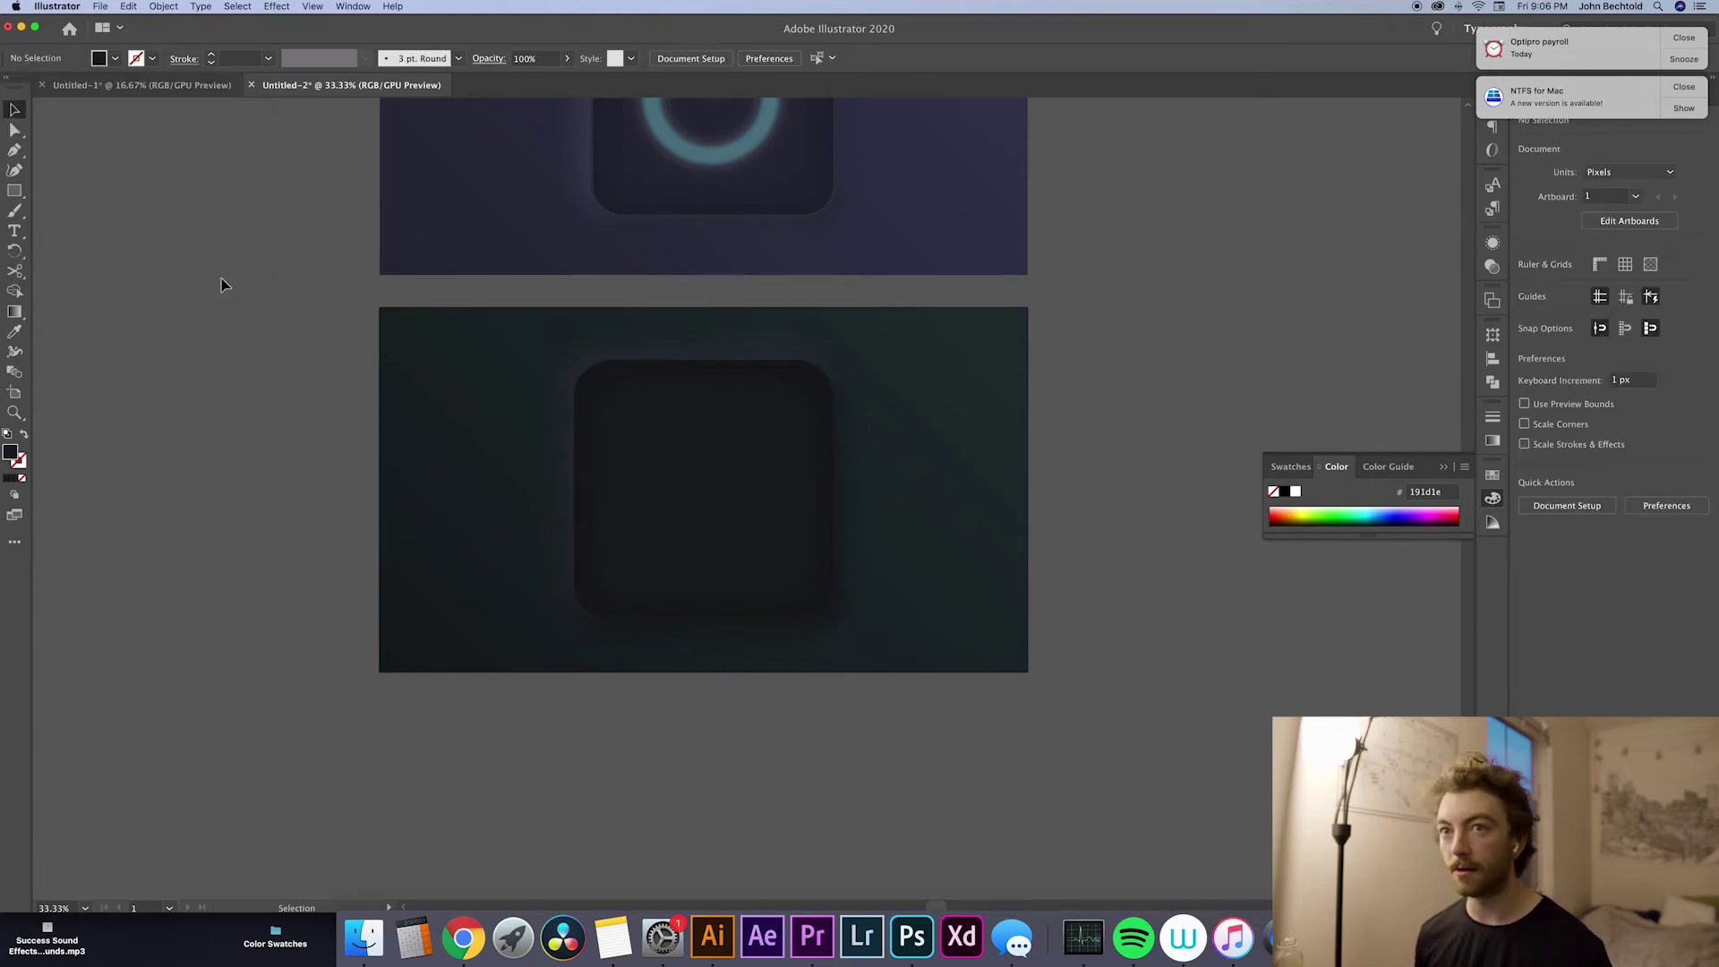
Step: Reopen the Inner Glow again and reduce its opacity to 41%
left_click(632, 494)
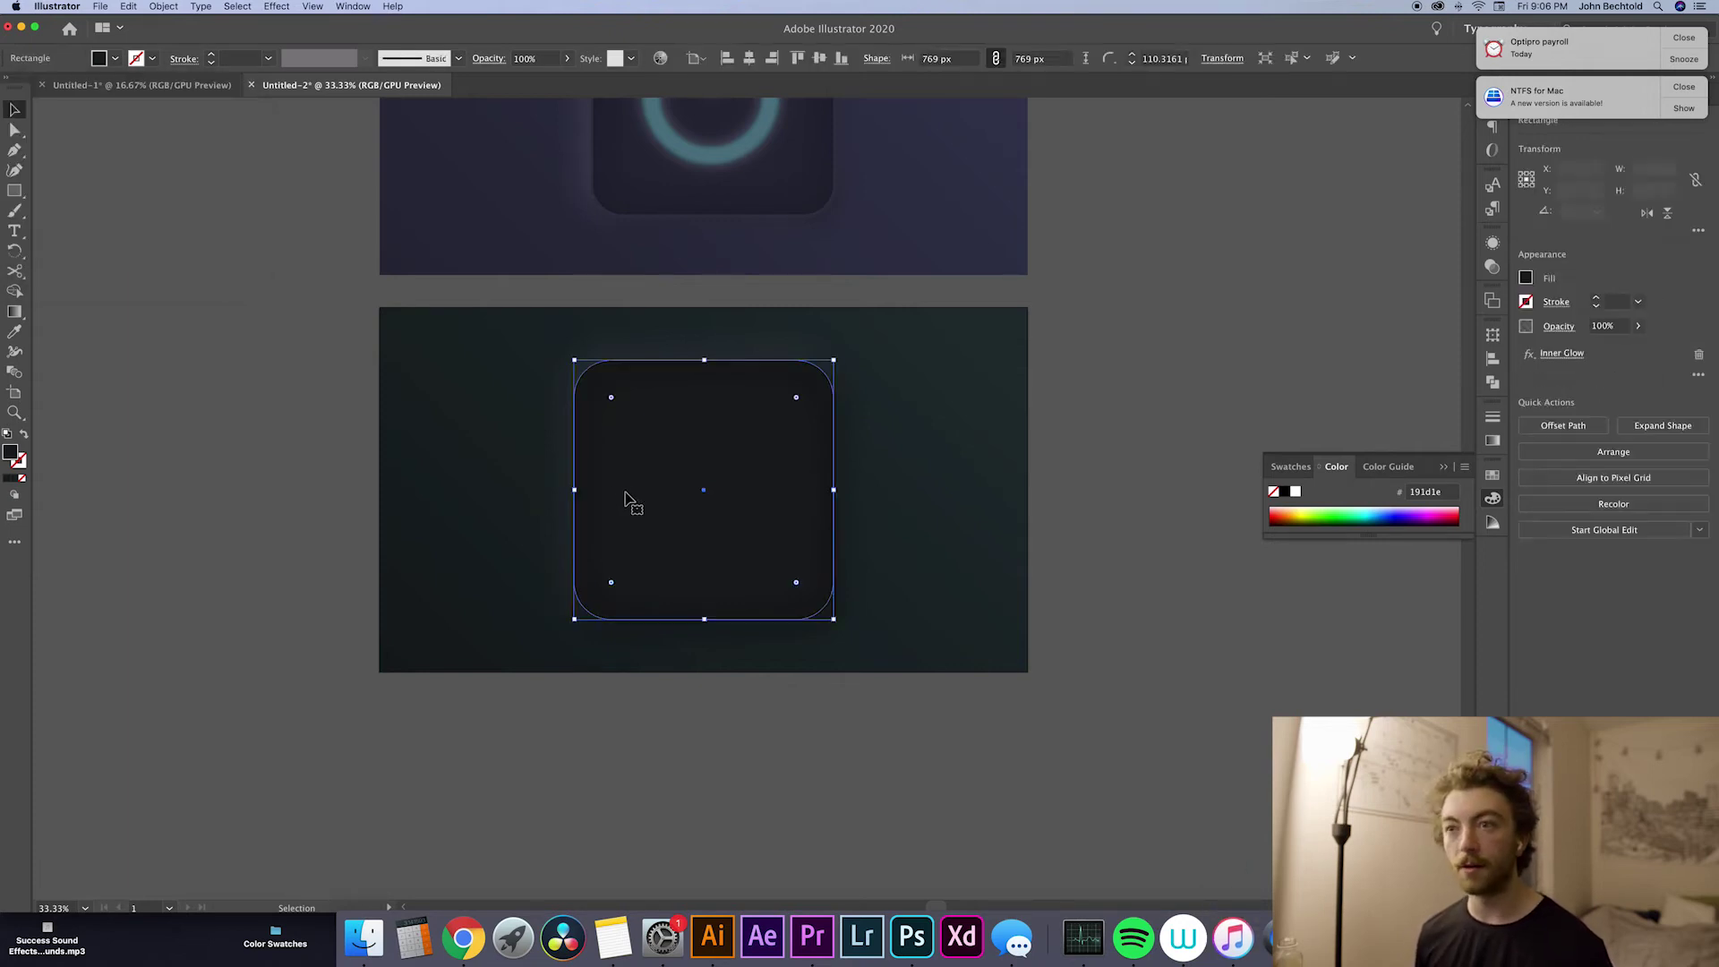
left_click(1566, 355)
left_click(61, 150)
left_click(61, 150)
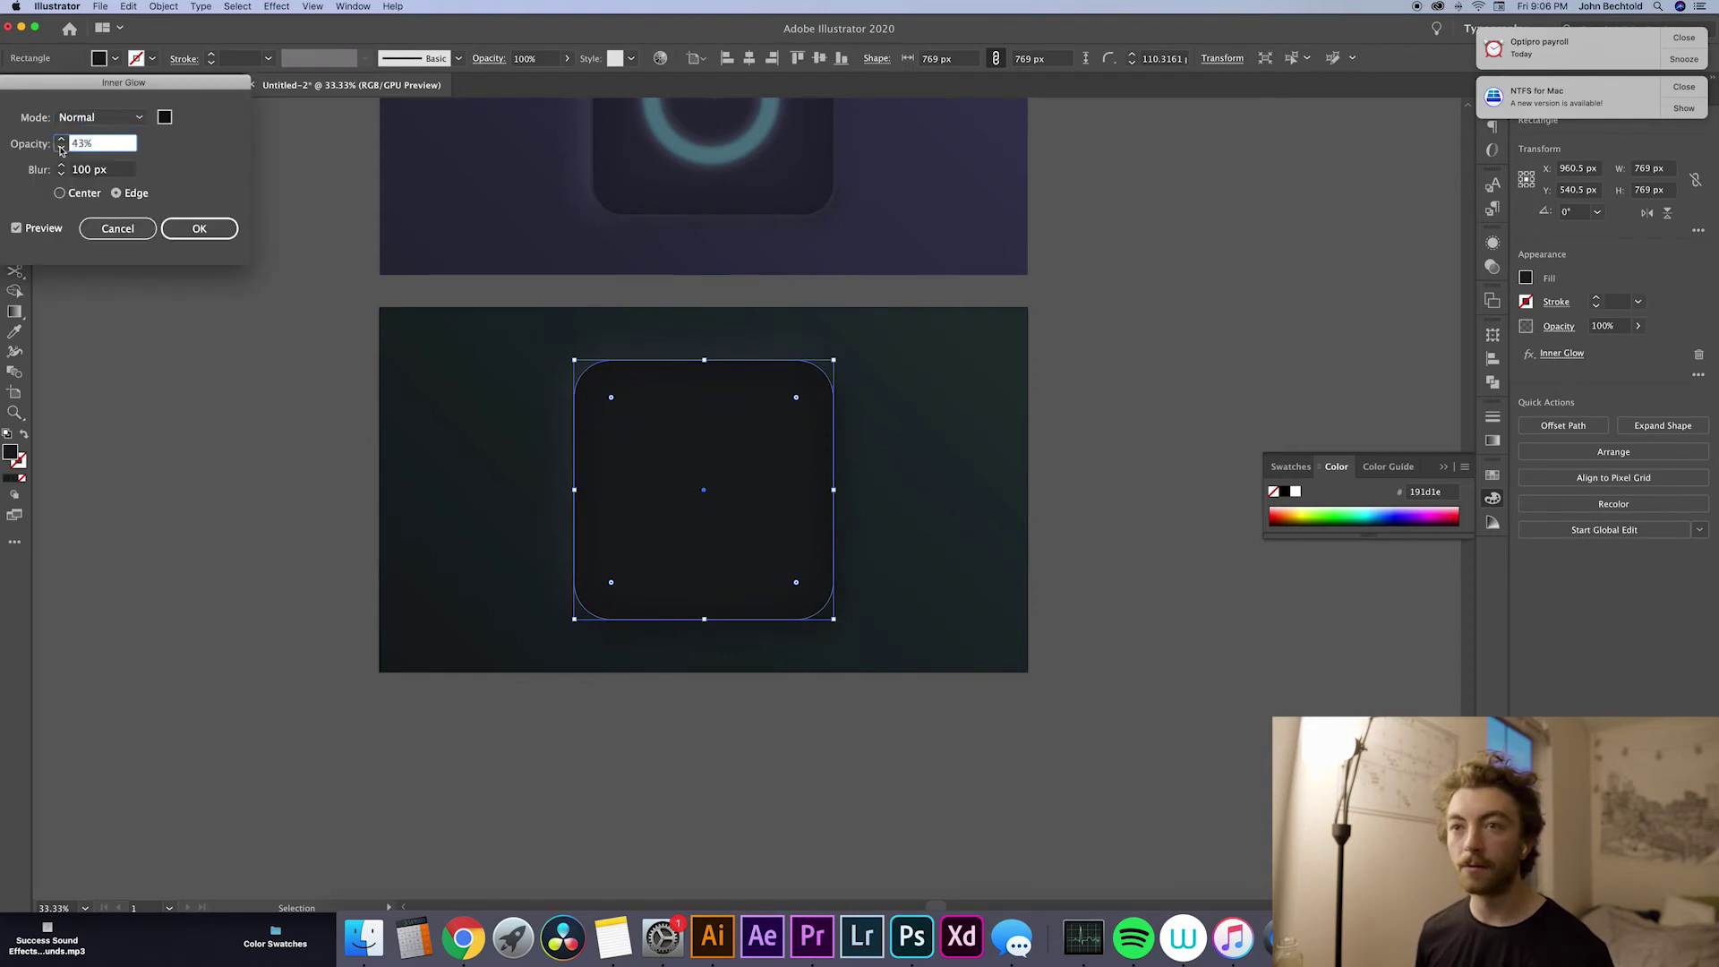
left_click(61, 150)
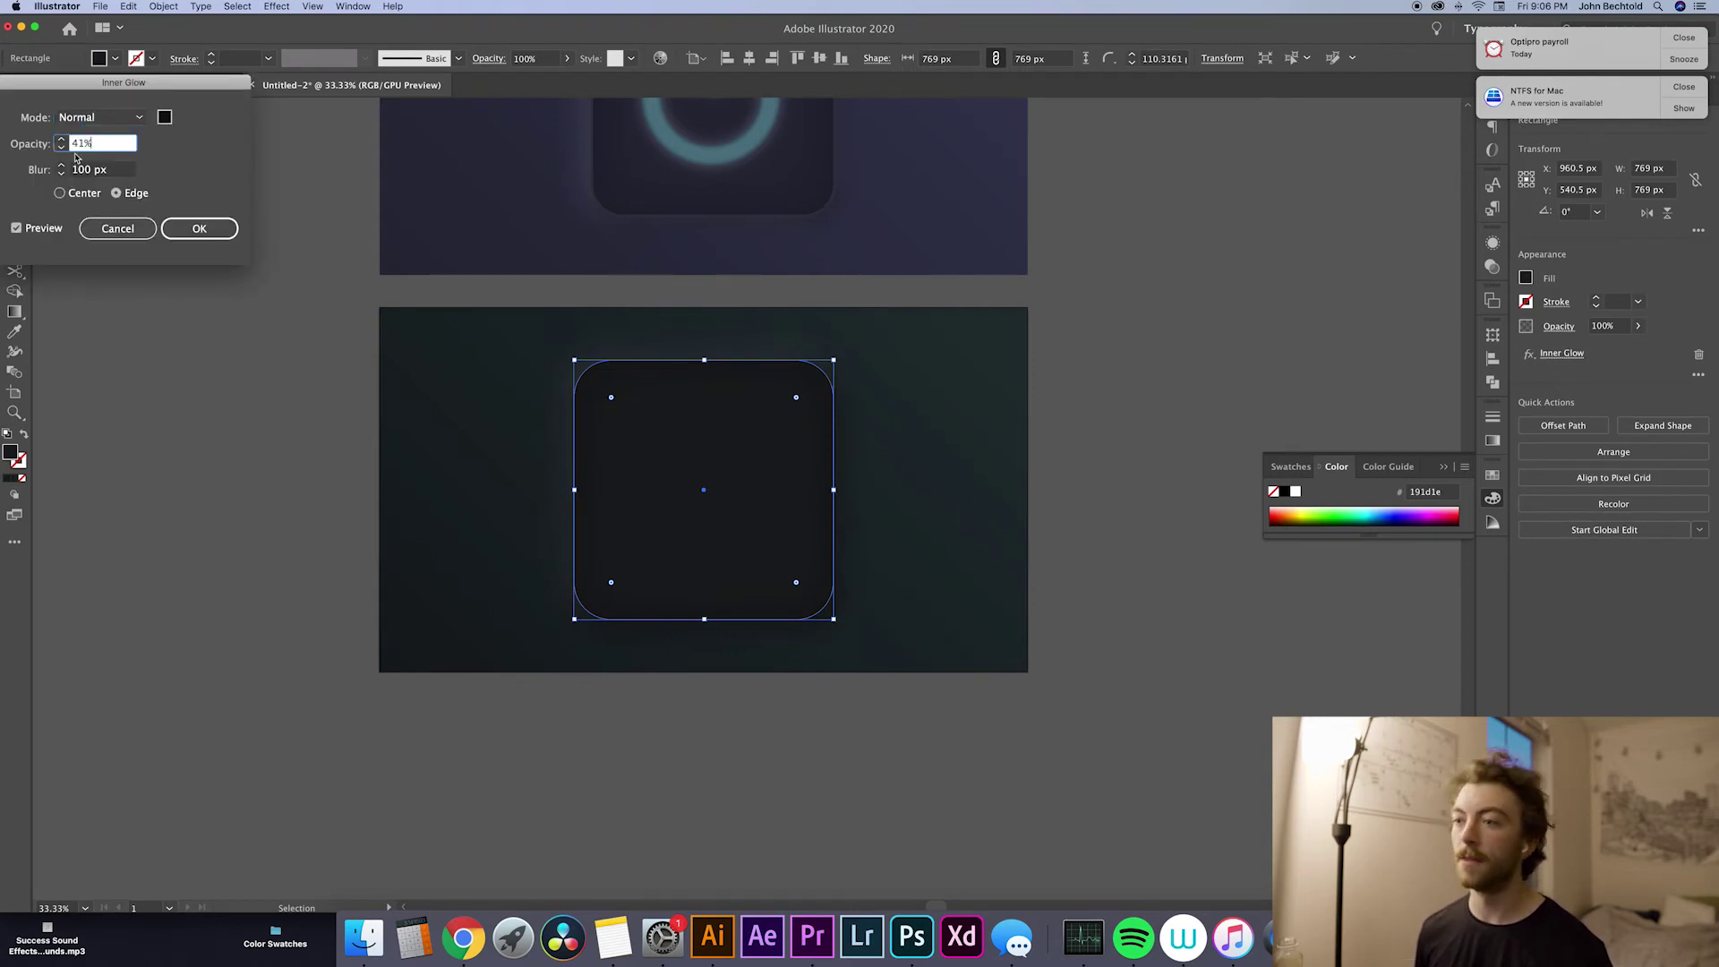
left_click(199, 228)
left_click(331, 297)
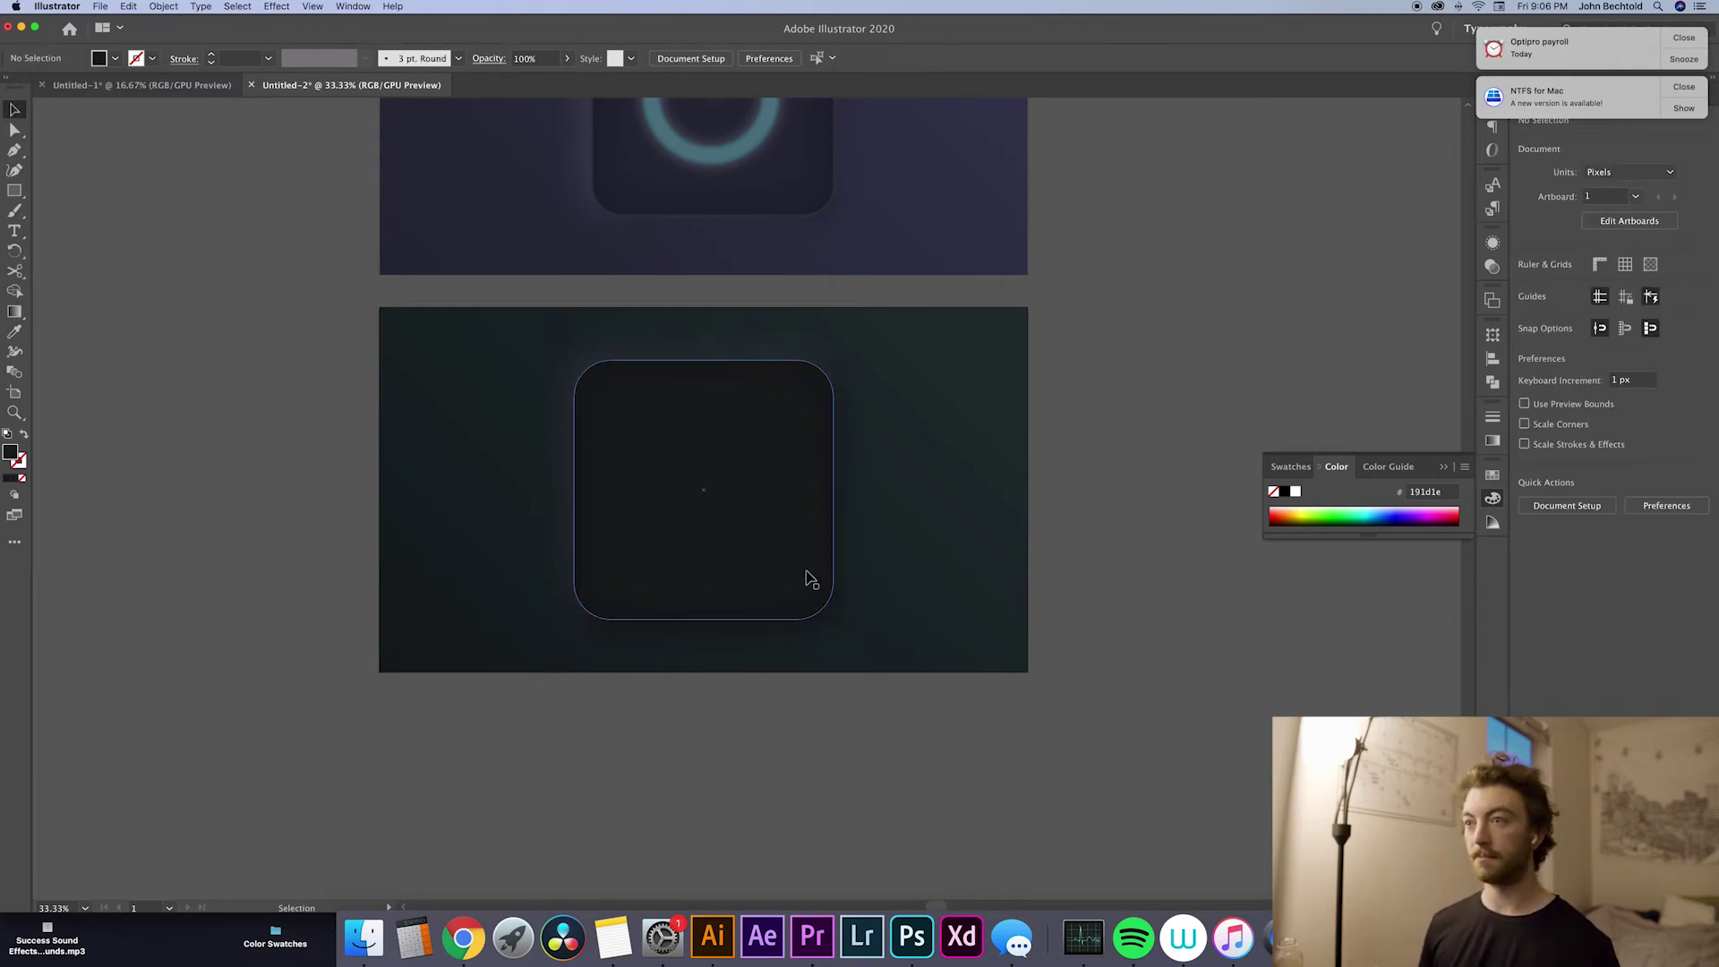
left_click(742, 472)
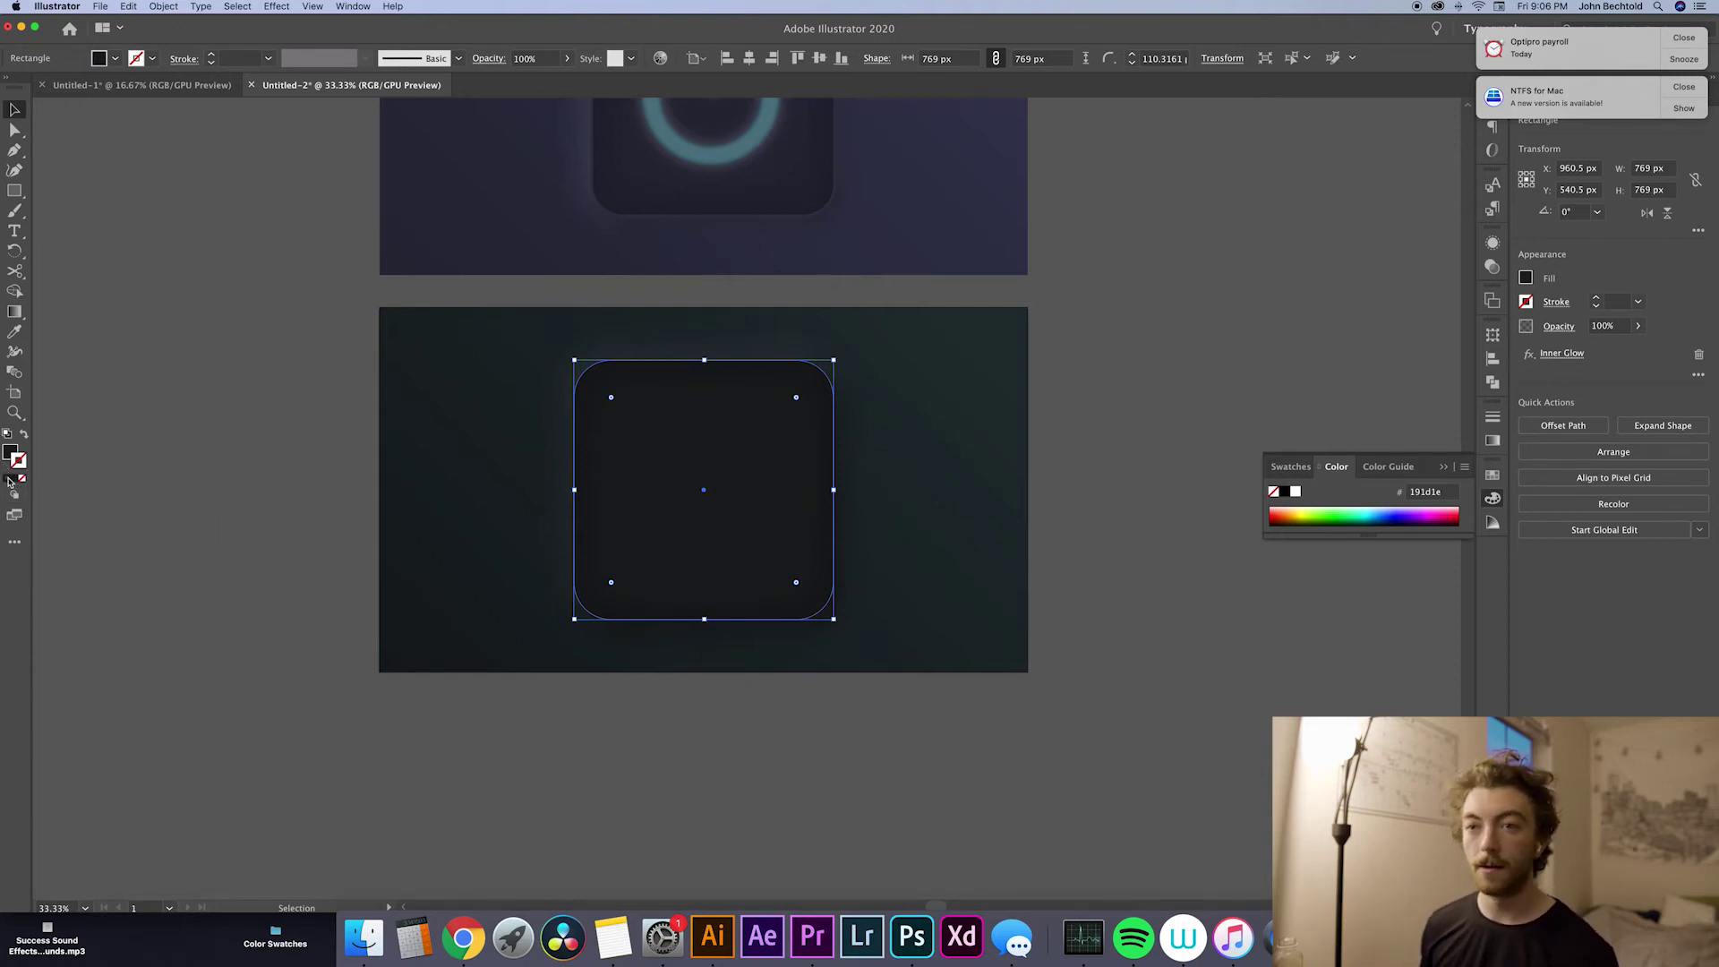
Step: Add a stroke to the rounded square and colour it #344042
left_click(10, 481)
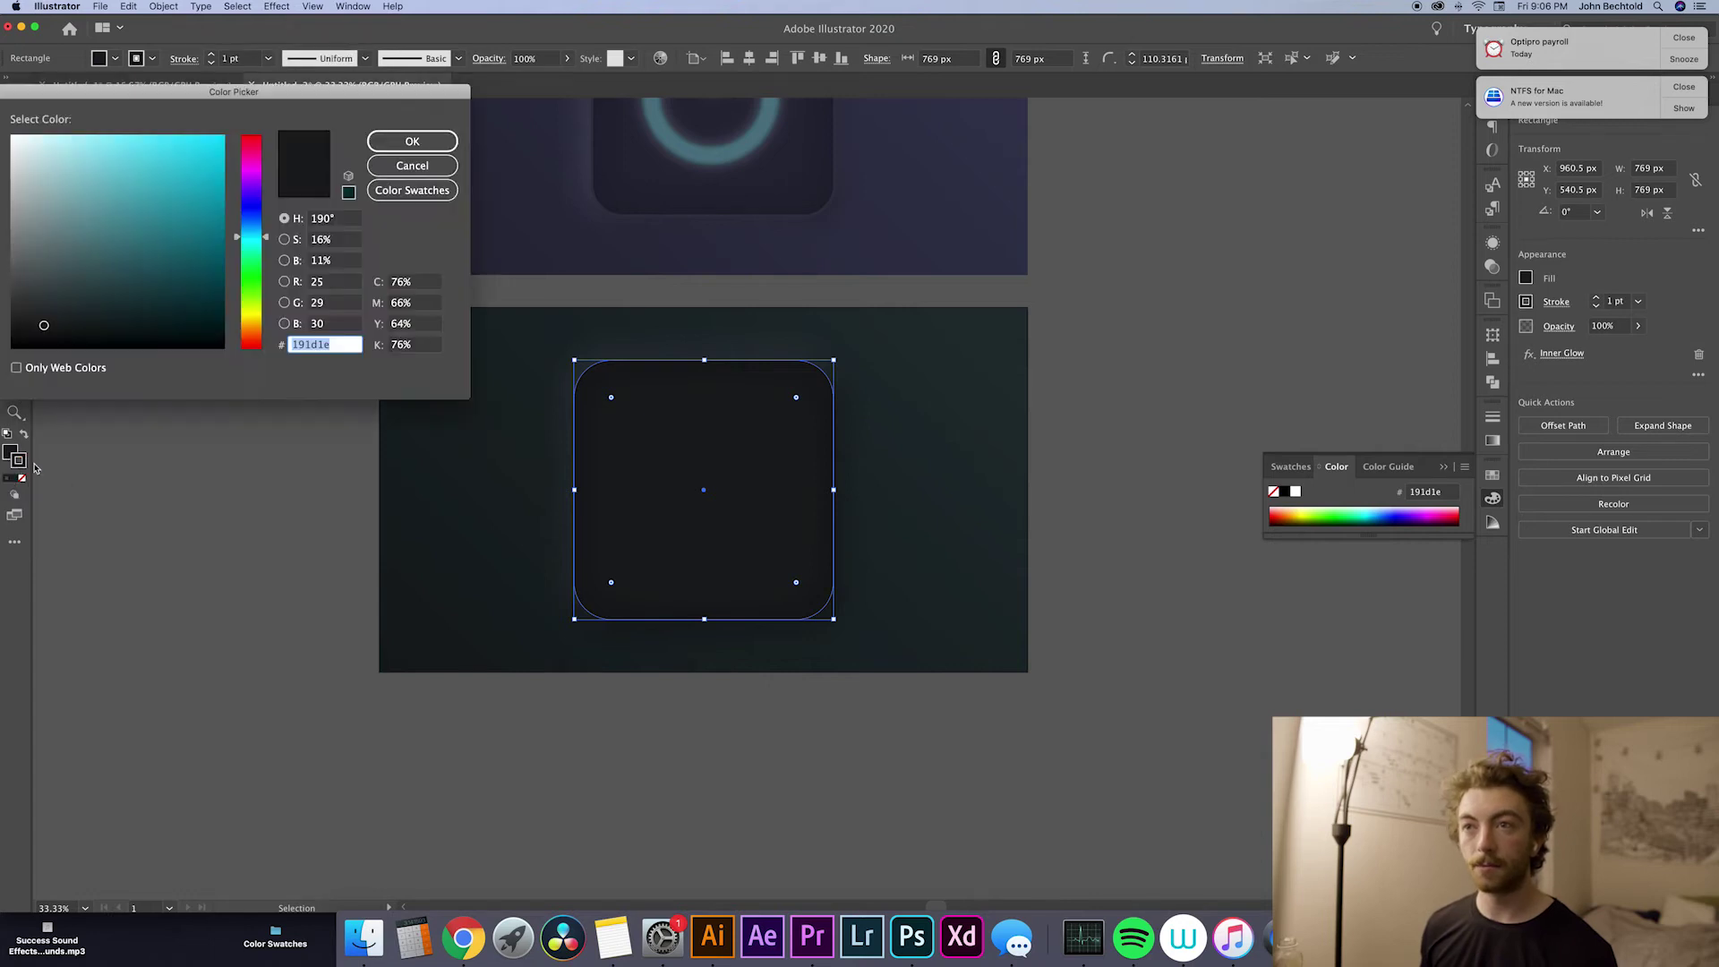
double_click(18, 460)
left_click_drag(47, 317, 56, 293)
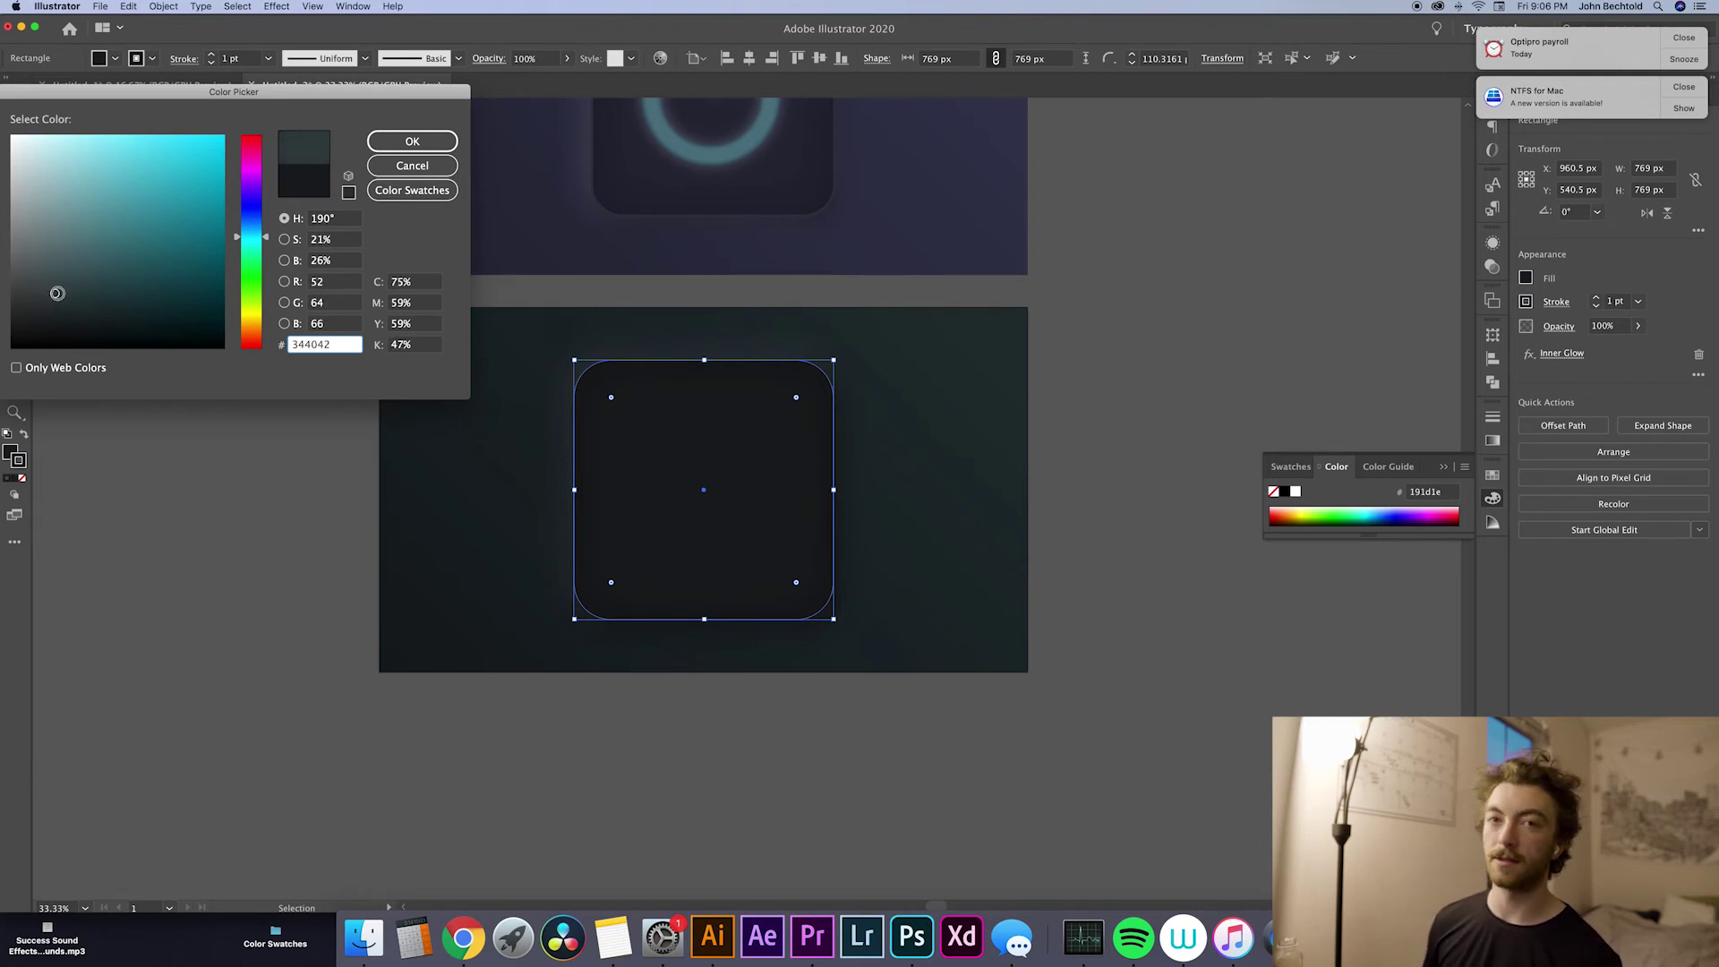
left_click(391, 143)
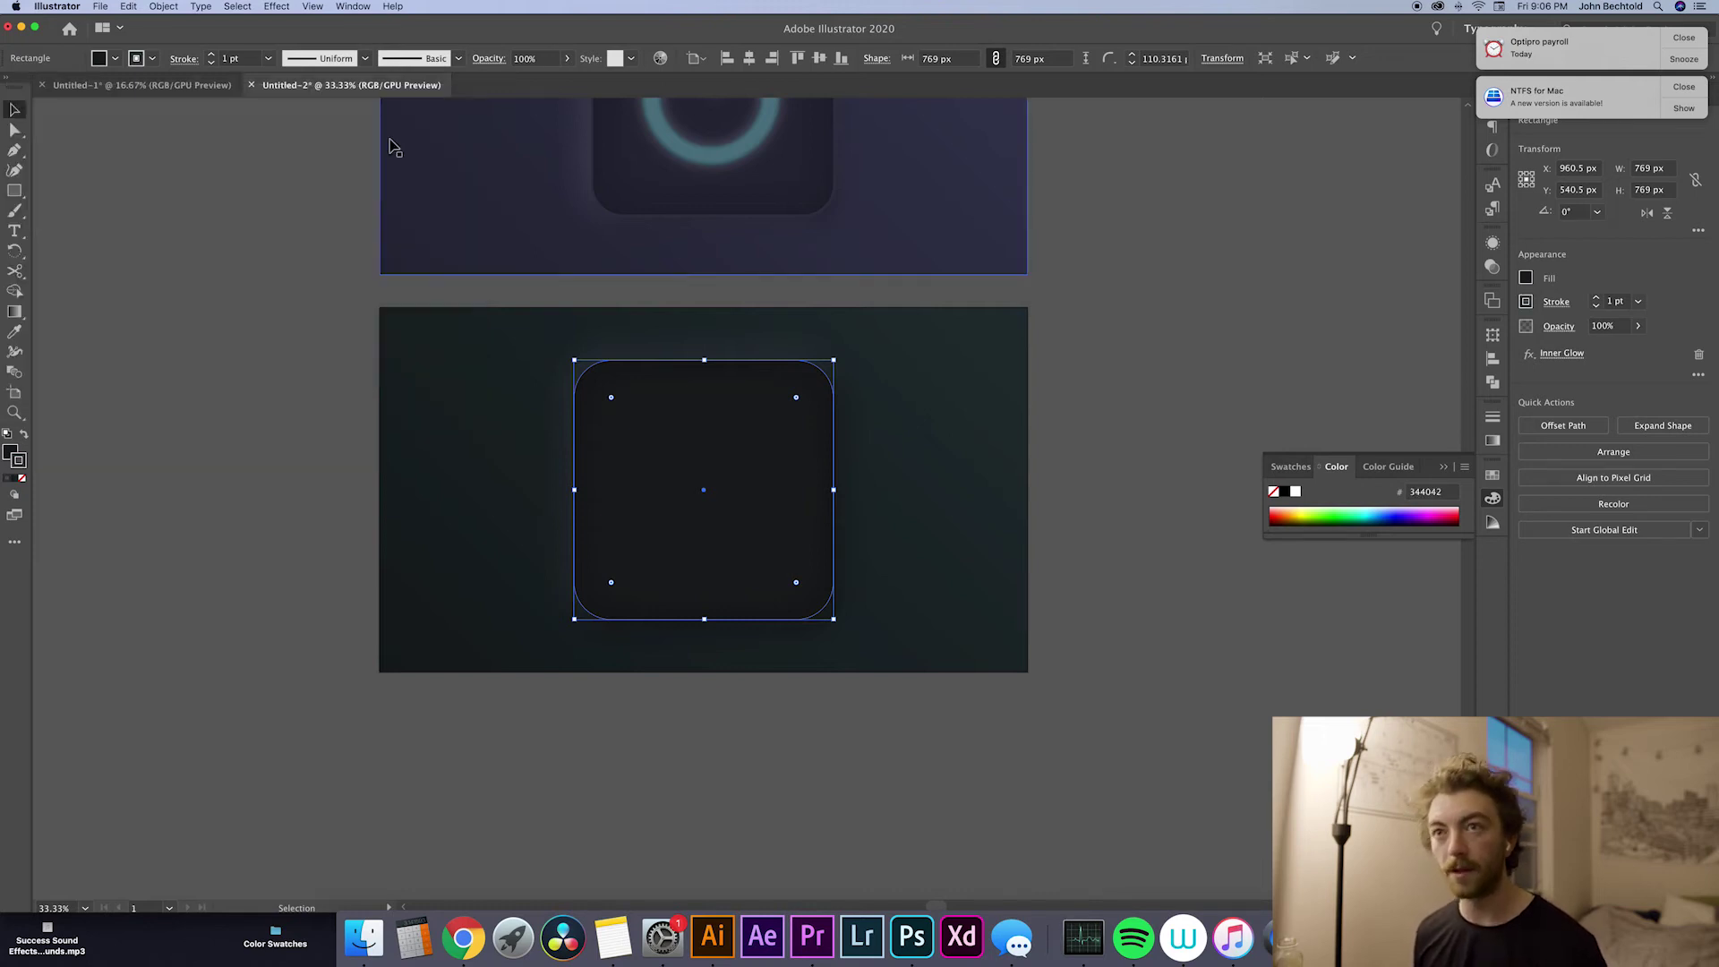
Step: Set the rounded square's stroke weight to 15 pt
left_click(224, 248)
left_click(728, 414)
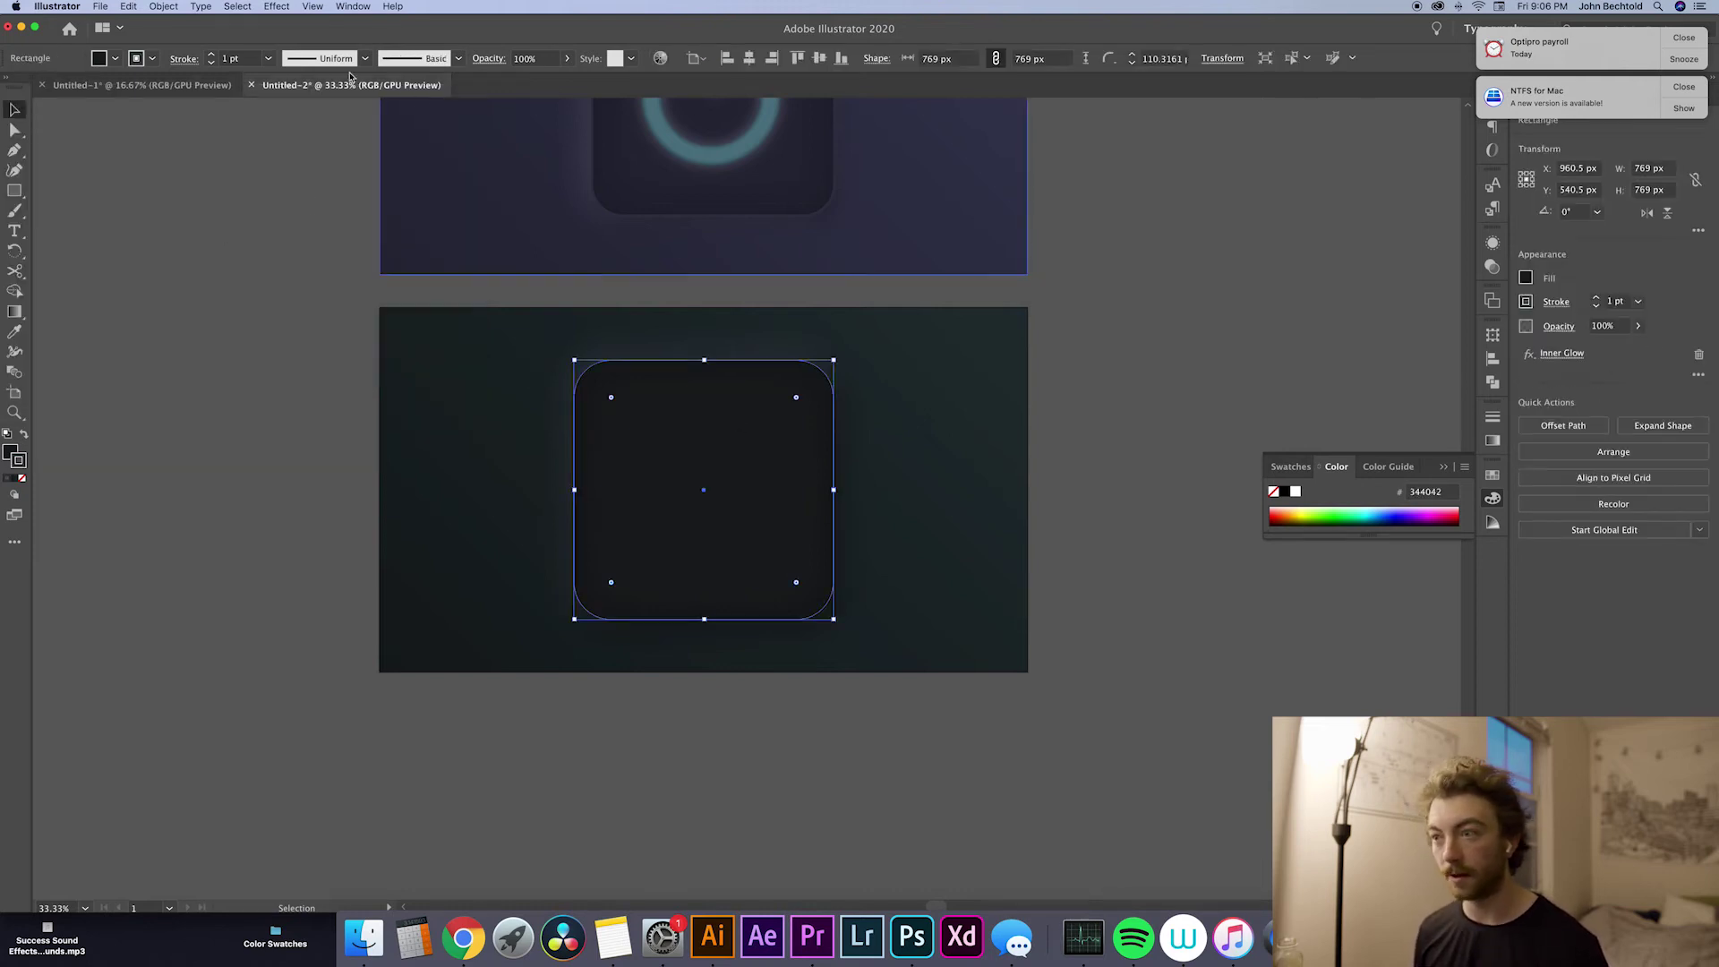
left_click(212, 55)
left_click(212, 56)
left_click(213, 55)
left_click(212, 56)
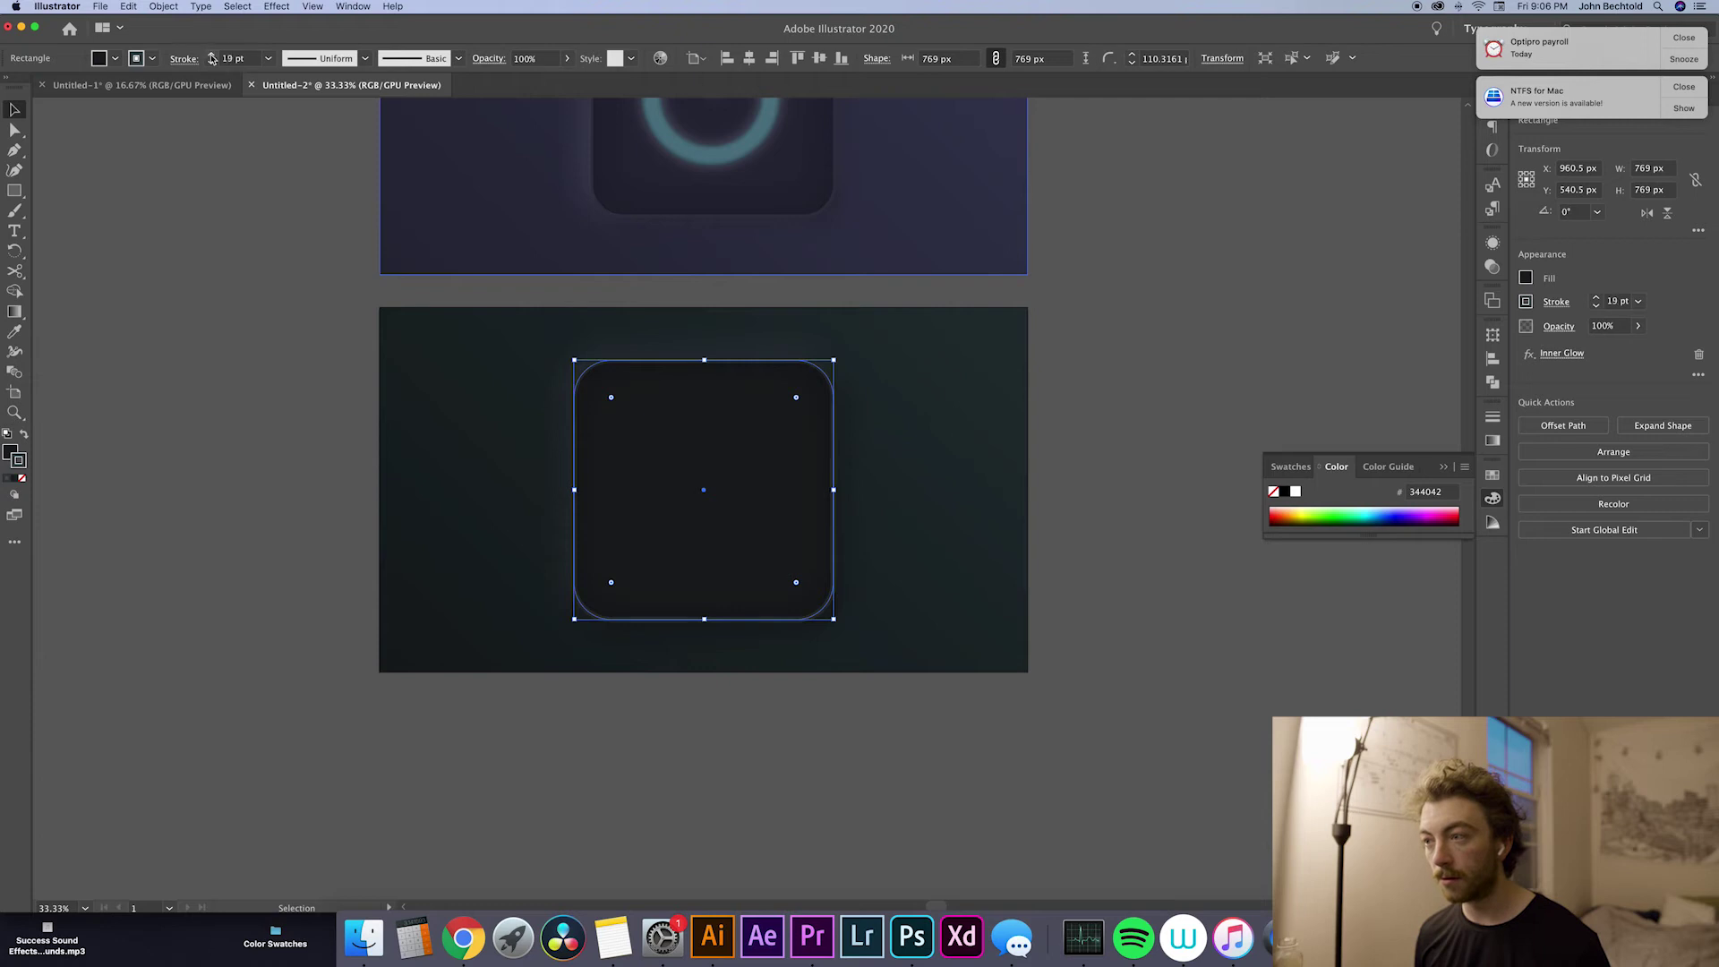
left_click(212, 61)
Step: Draw a 669 px circle with the Ellipse tool on the pasteboard left of the artboards
left_click(269, 319)
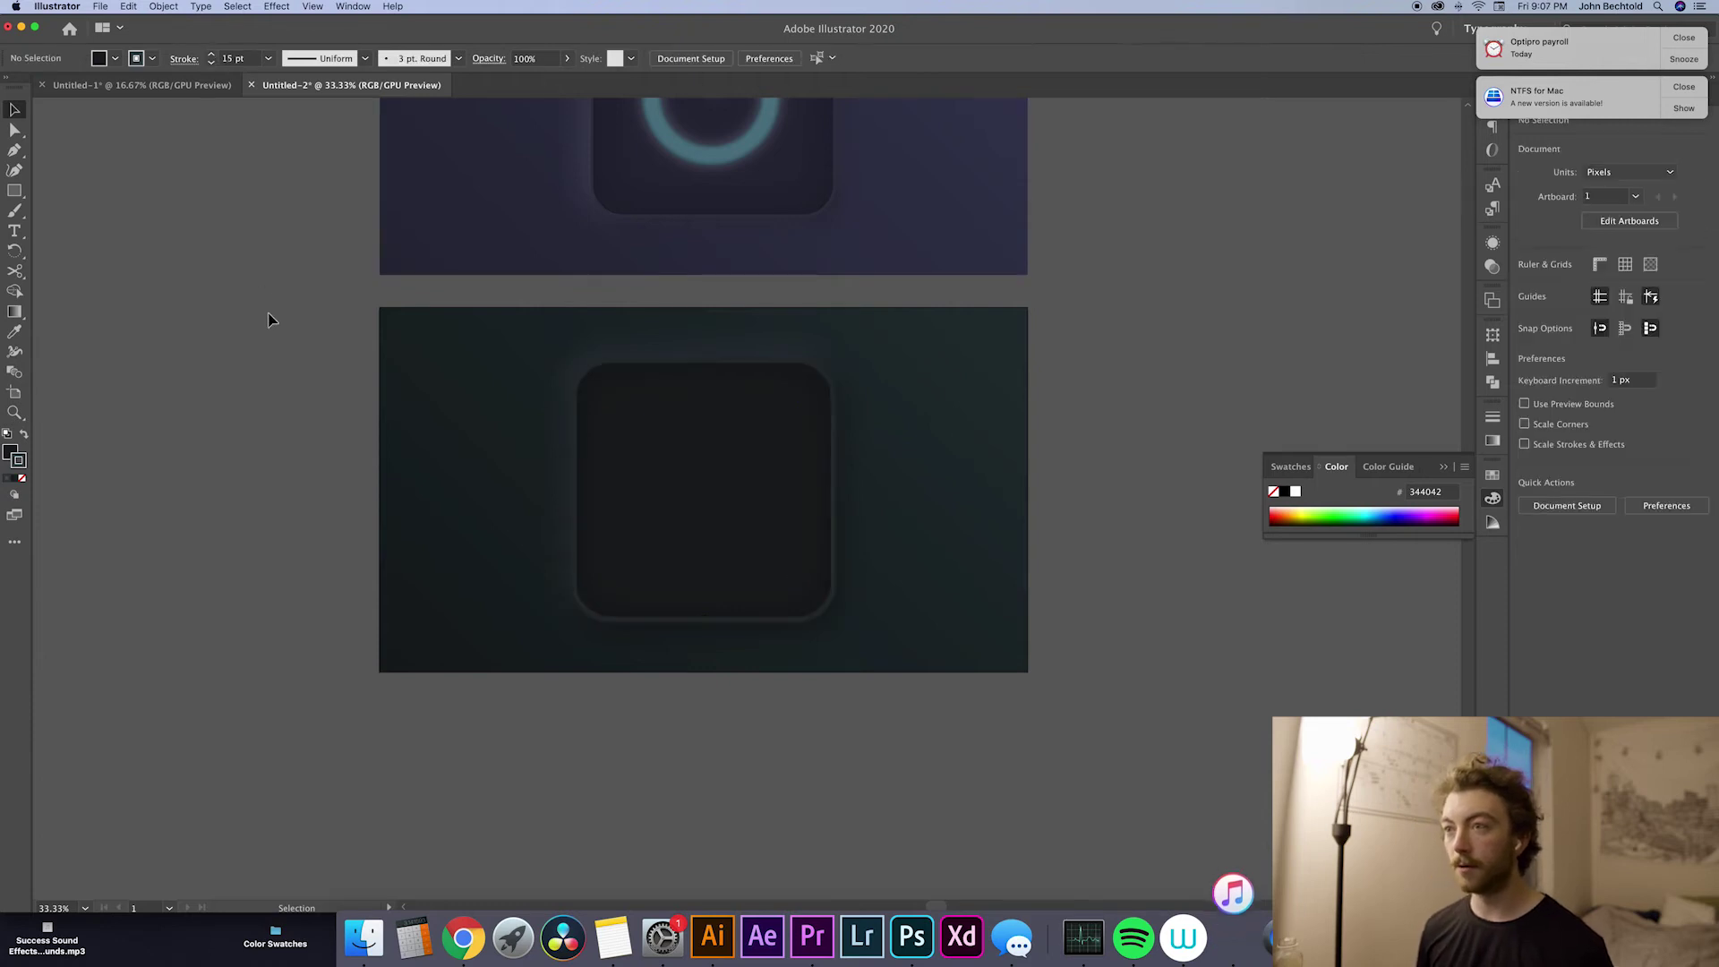
scroll(422, 457, "right", 4)
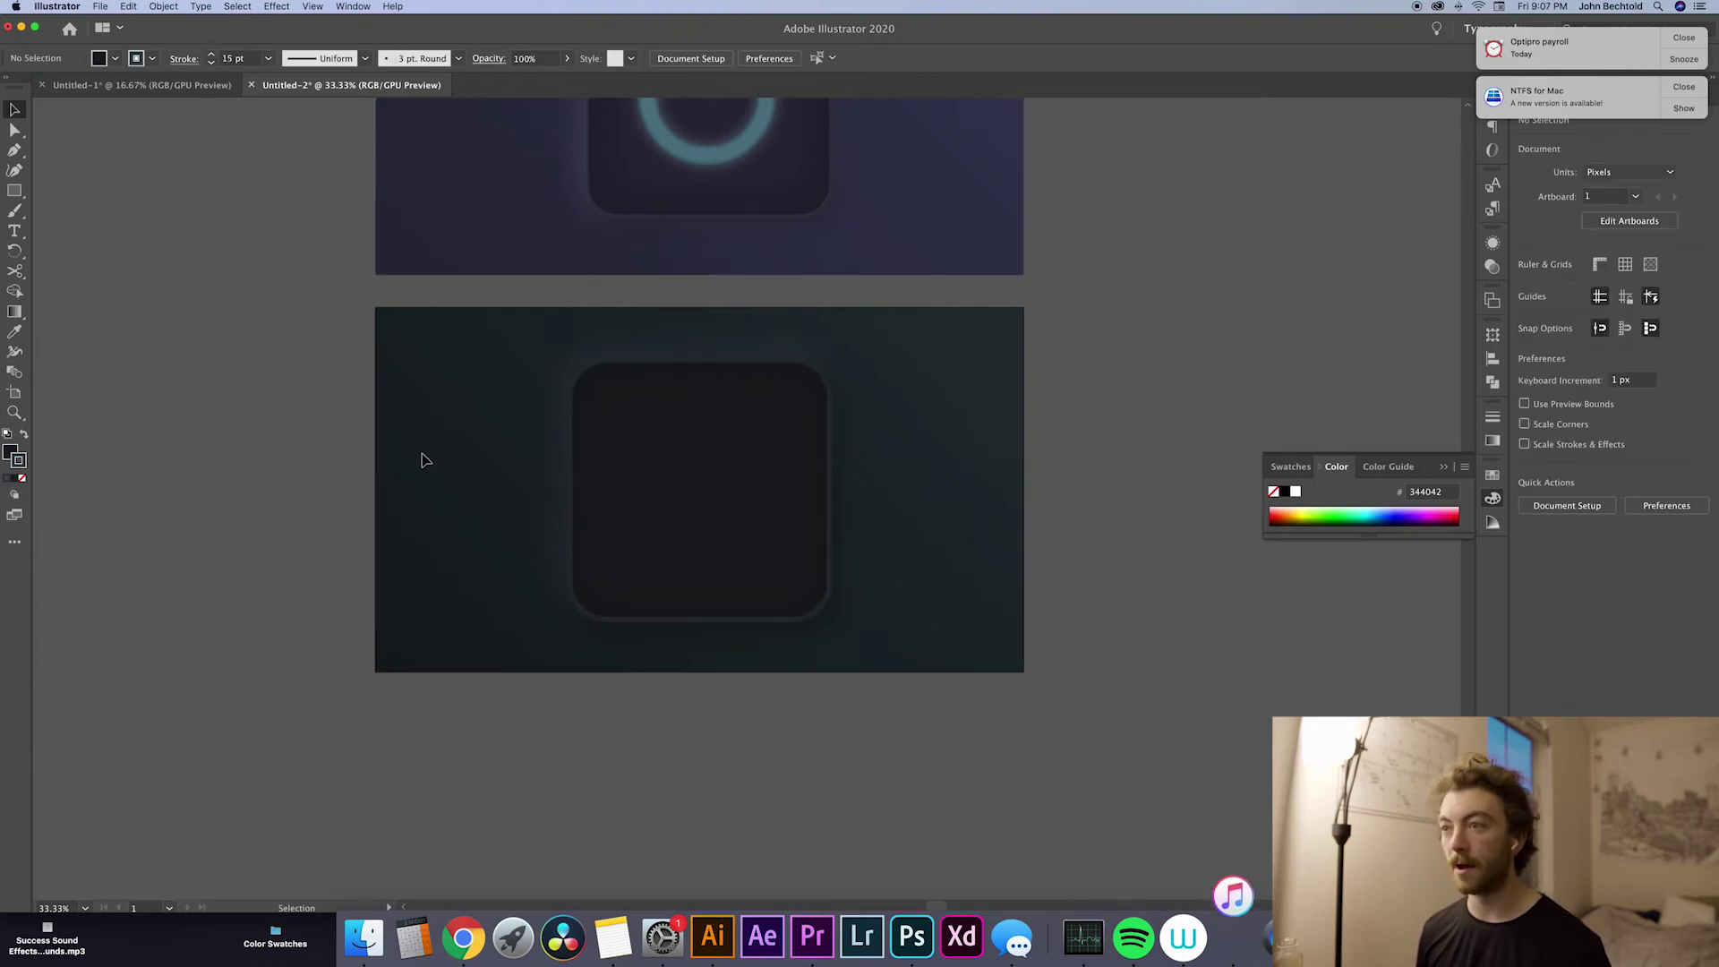
scroll(931, 460, "up", 5)
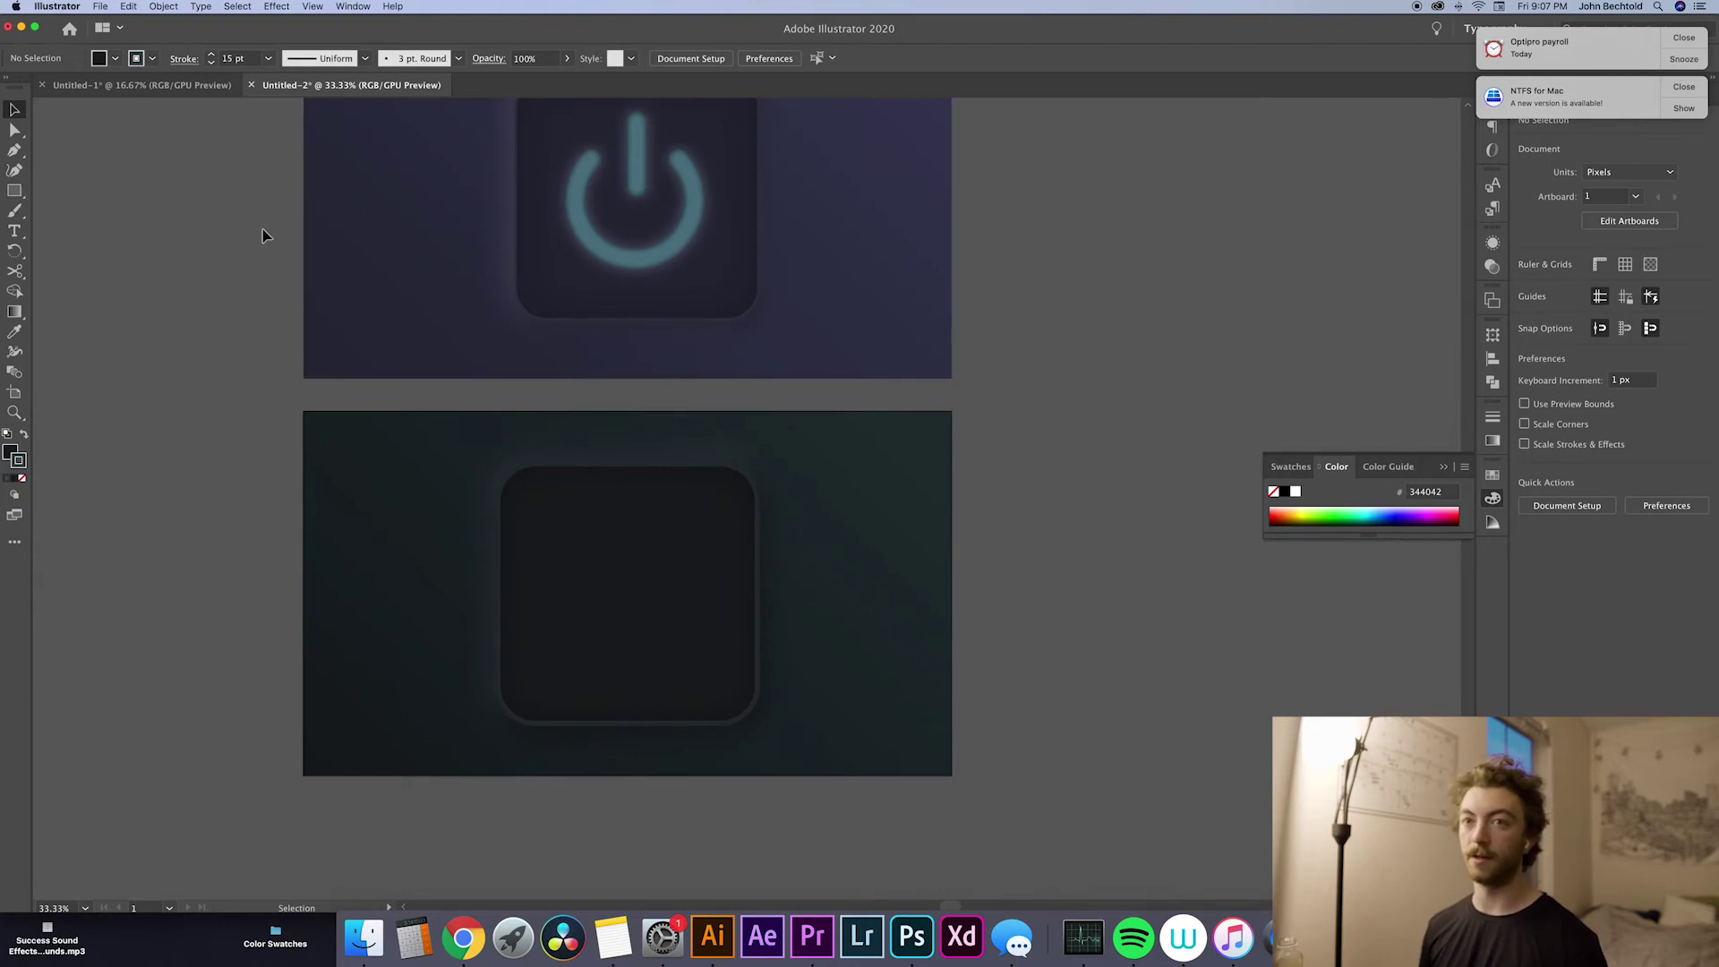
key("l")
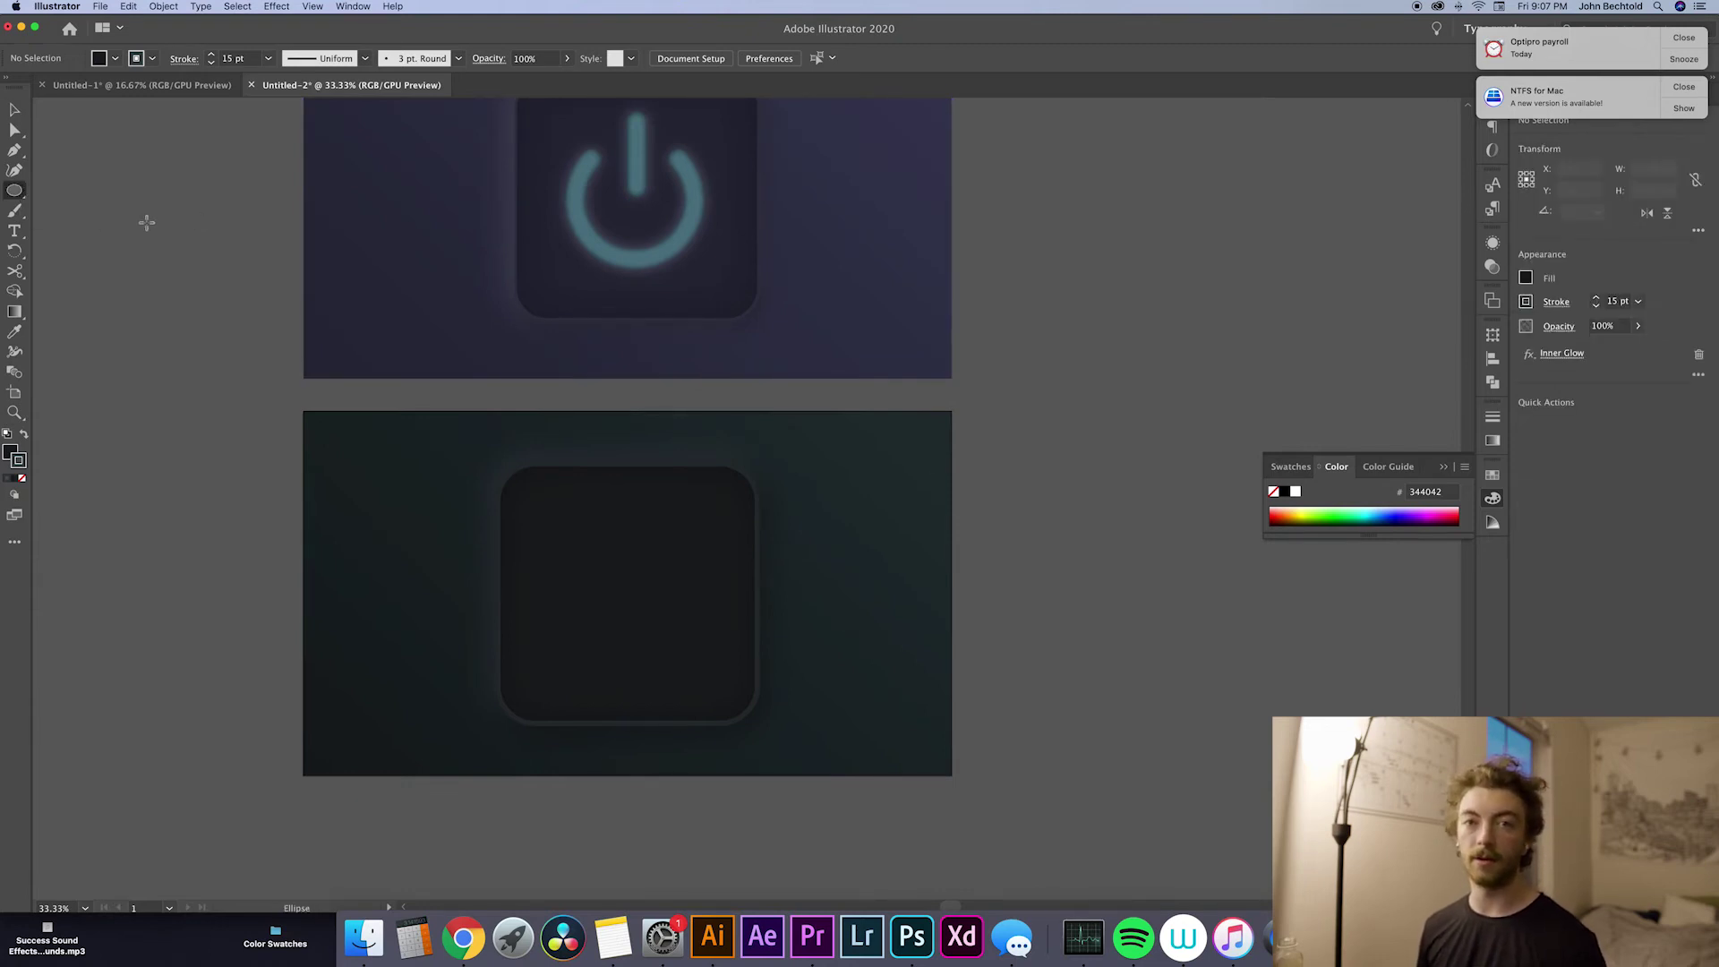
scroll(147, 222, "left", 5)
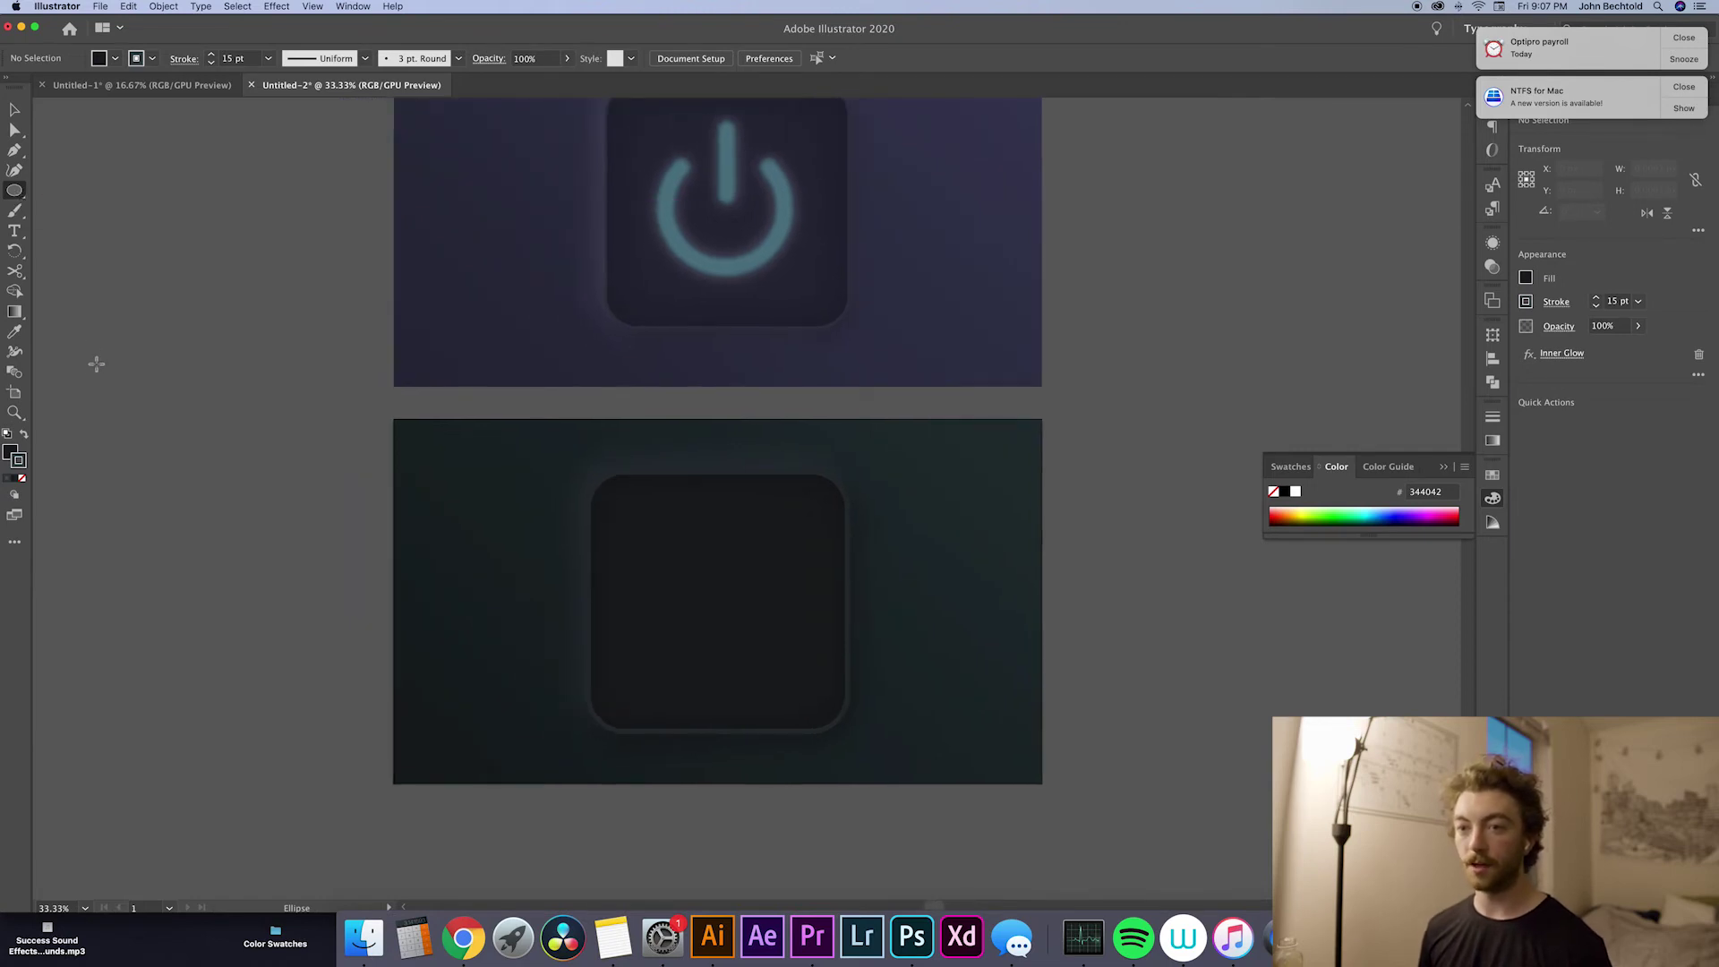
left_click_drag(95, 364, 321, 588)
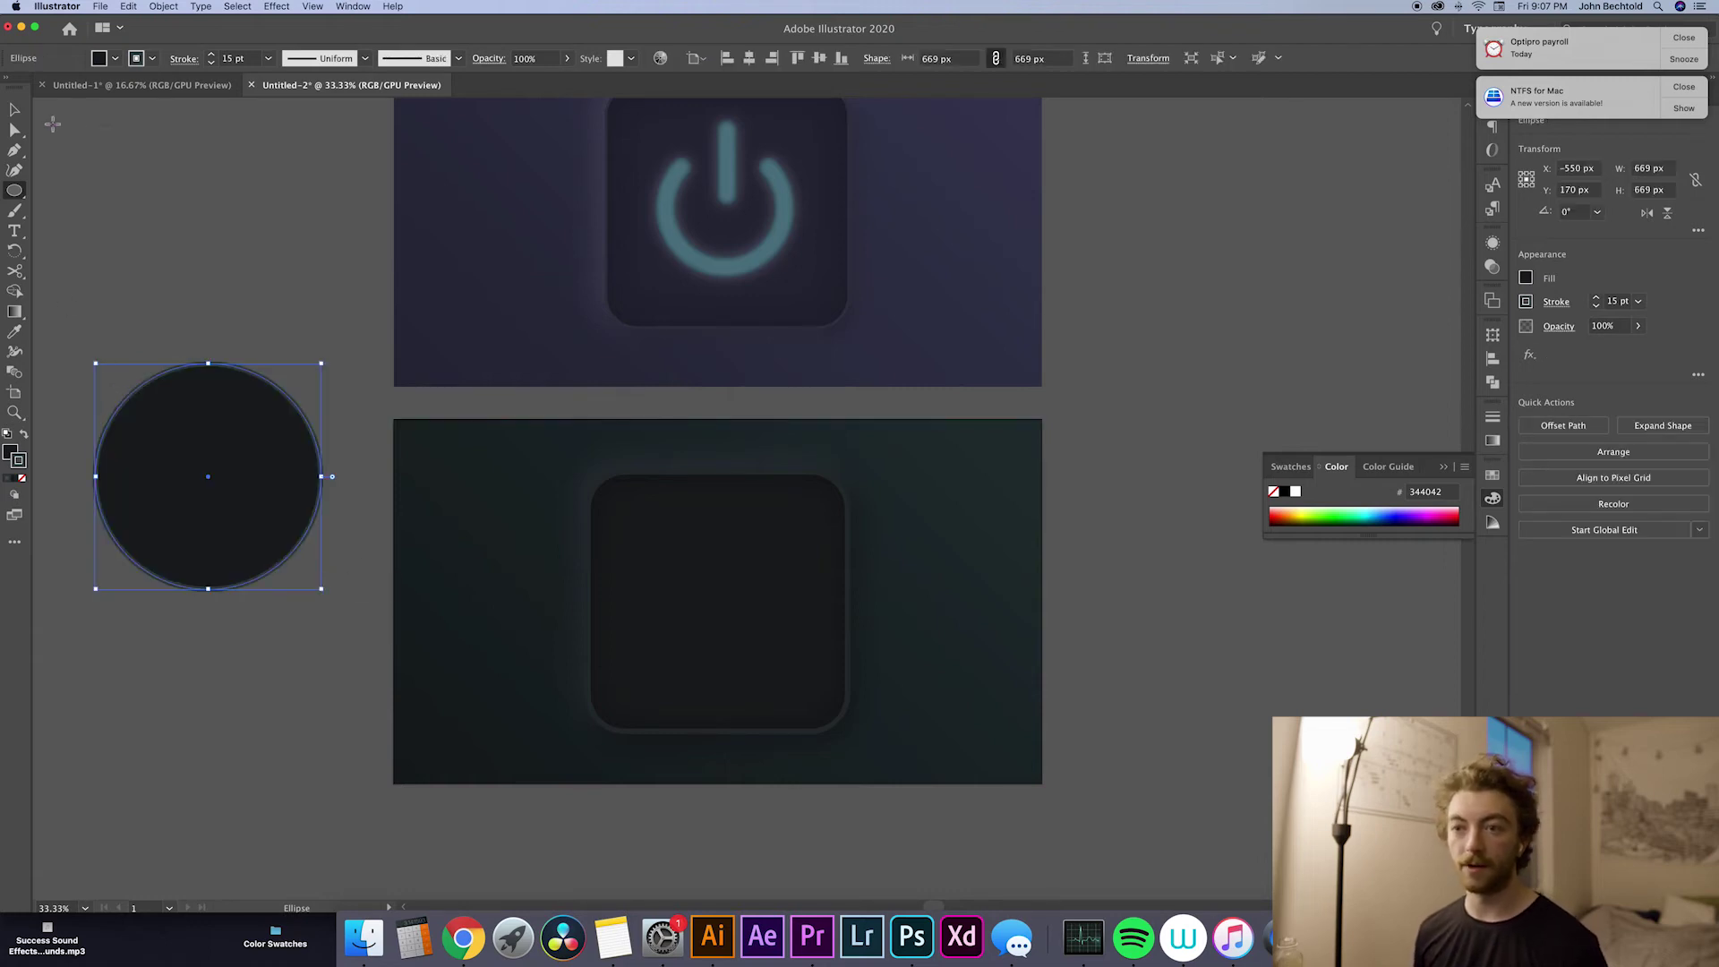
left_click(16, 110)
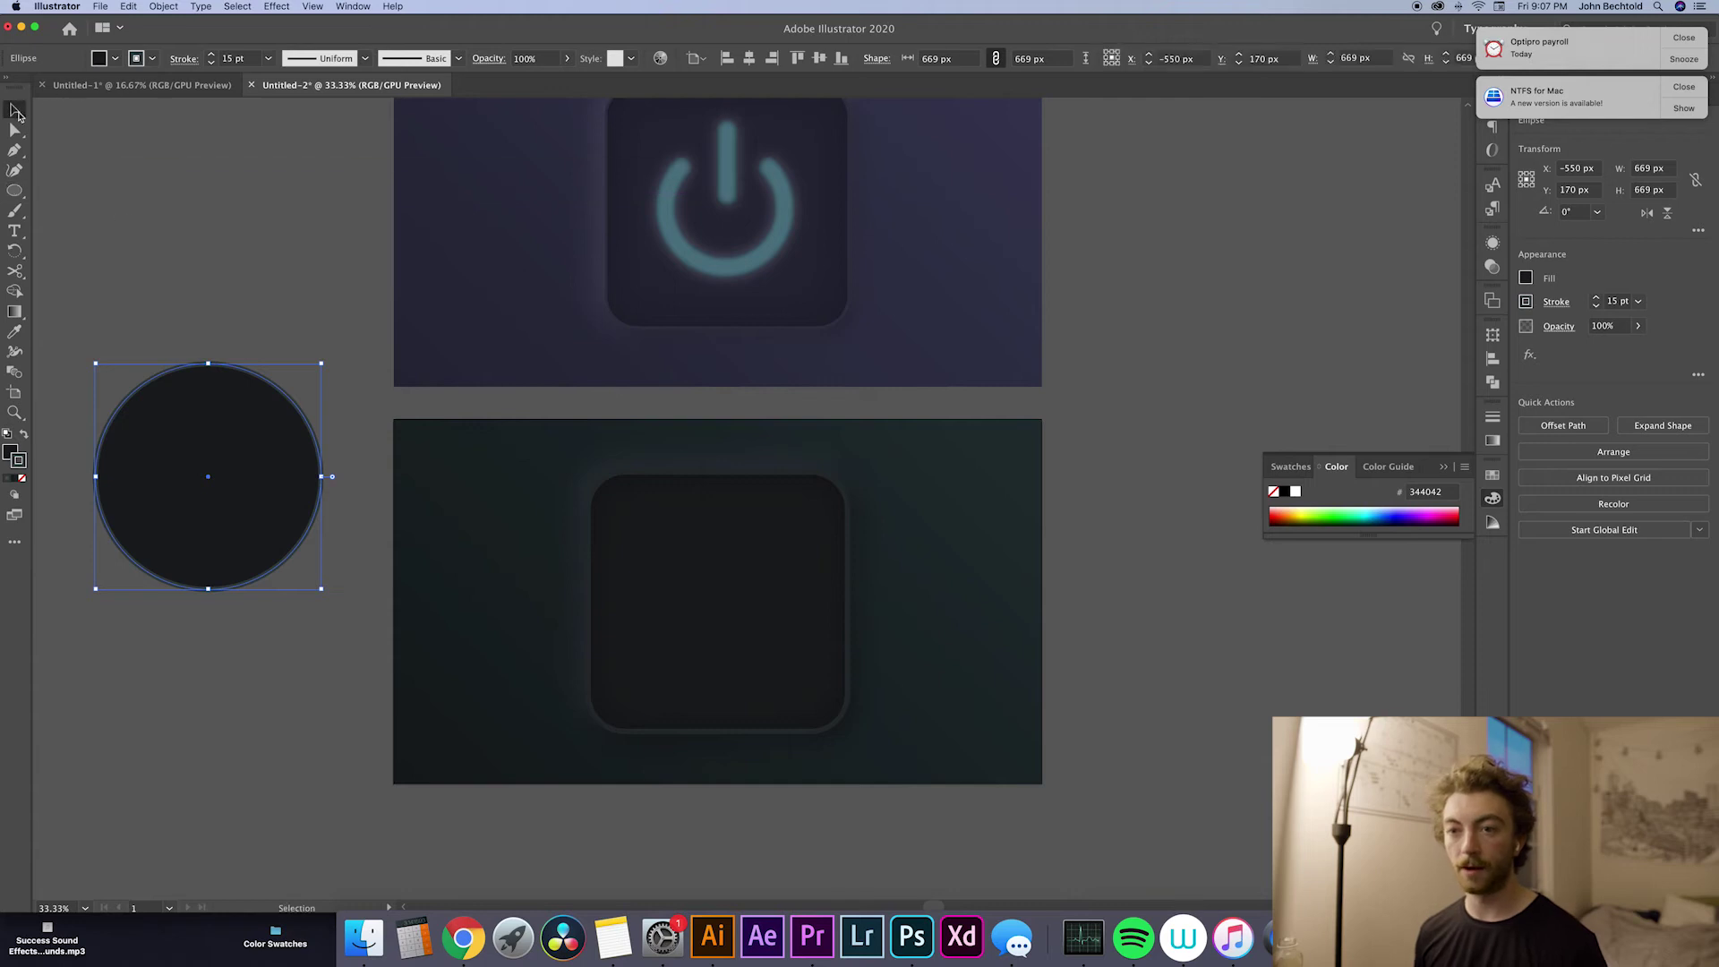
left_click(187, 218)
Step: Swap the circle's fill and stroke so it becomes a hollow ring
scroll(184, 215, "left", 4)
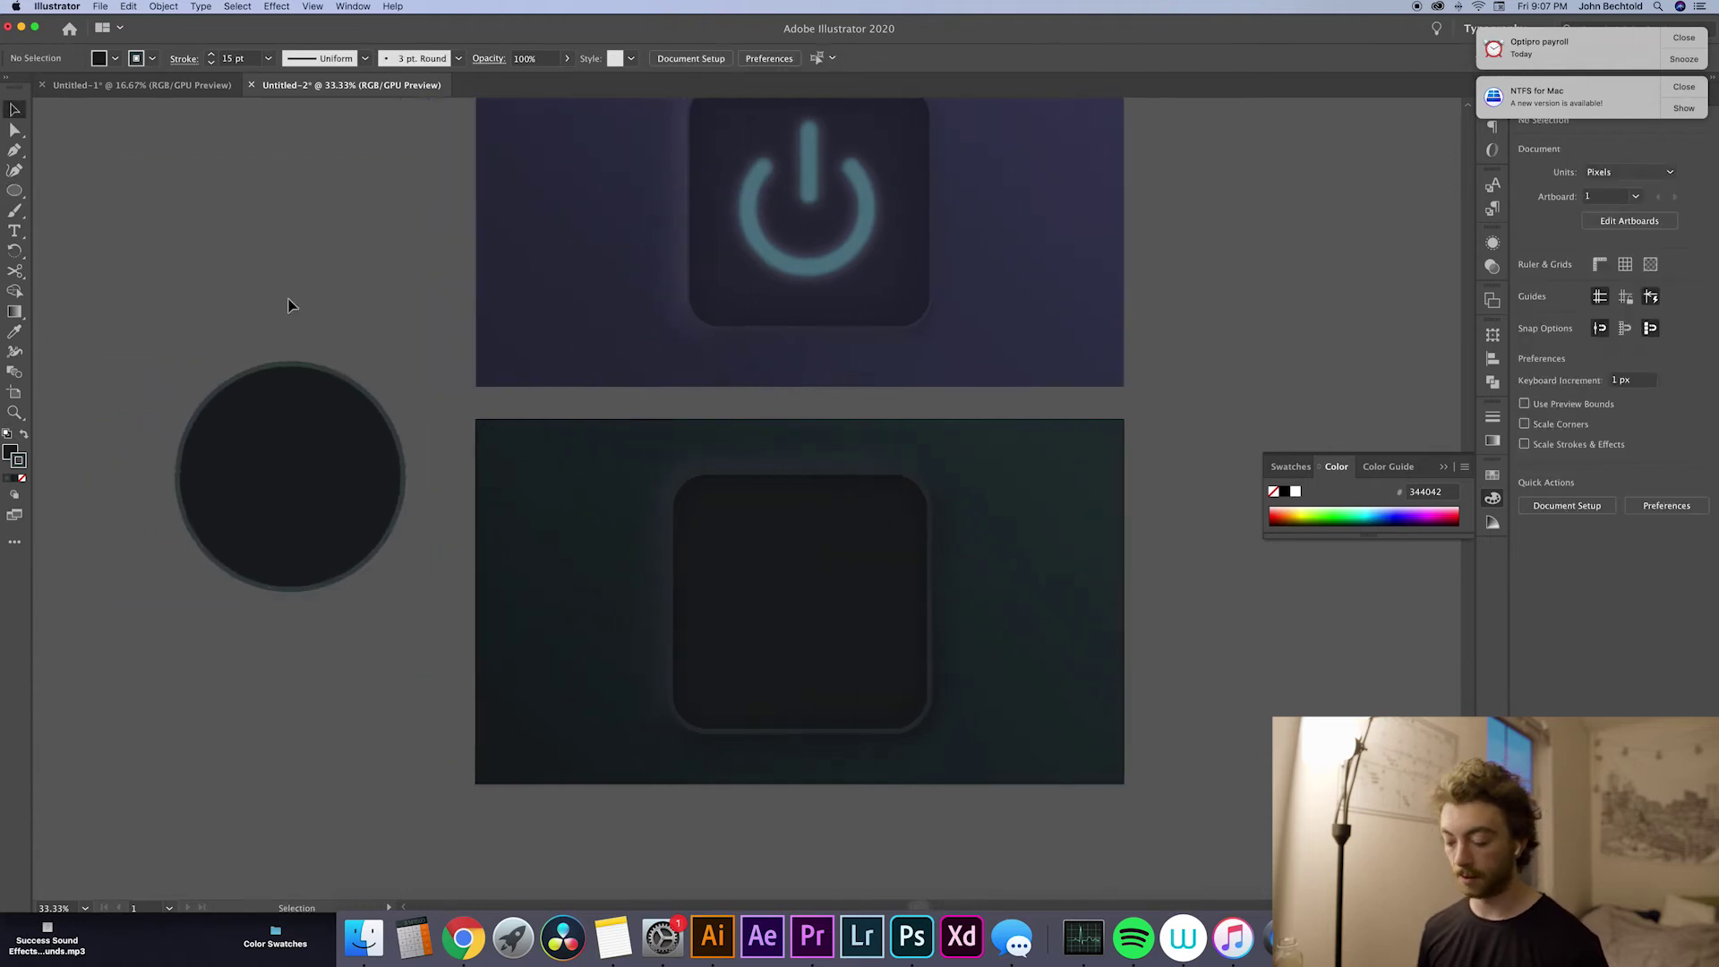
left_click(358, 436)
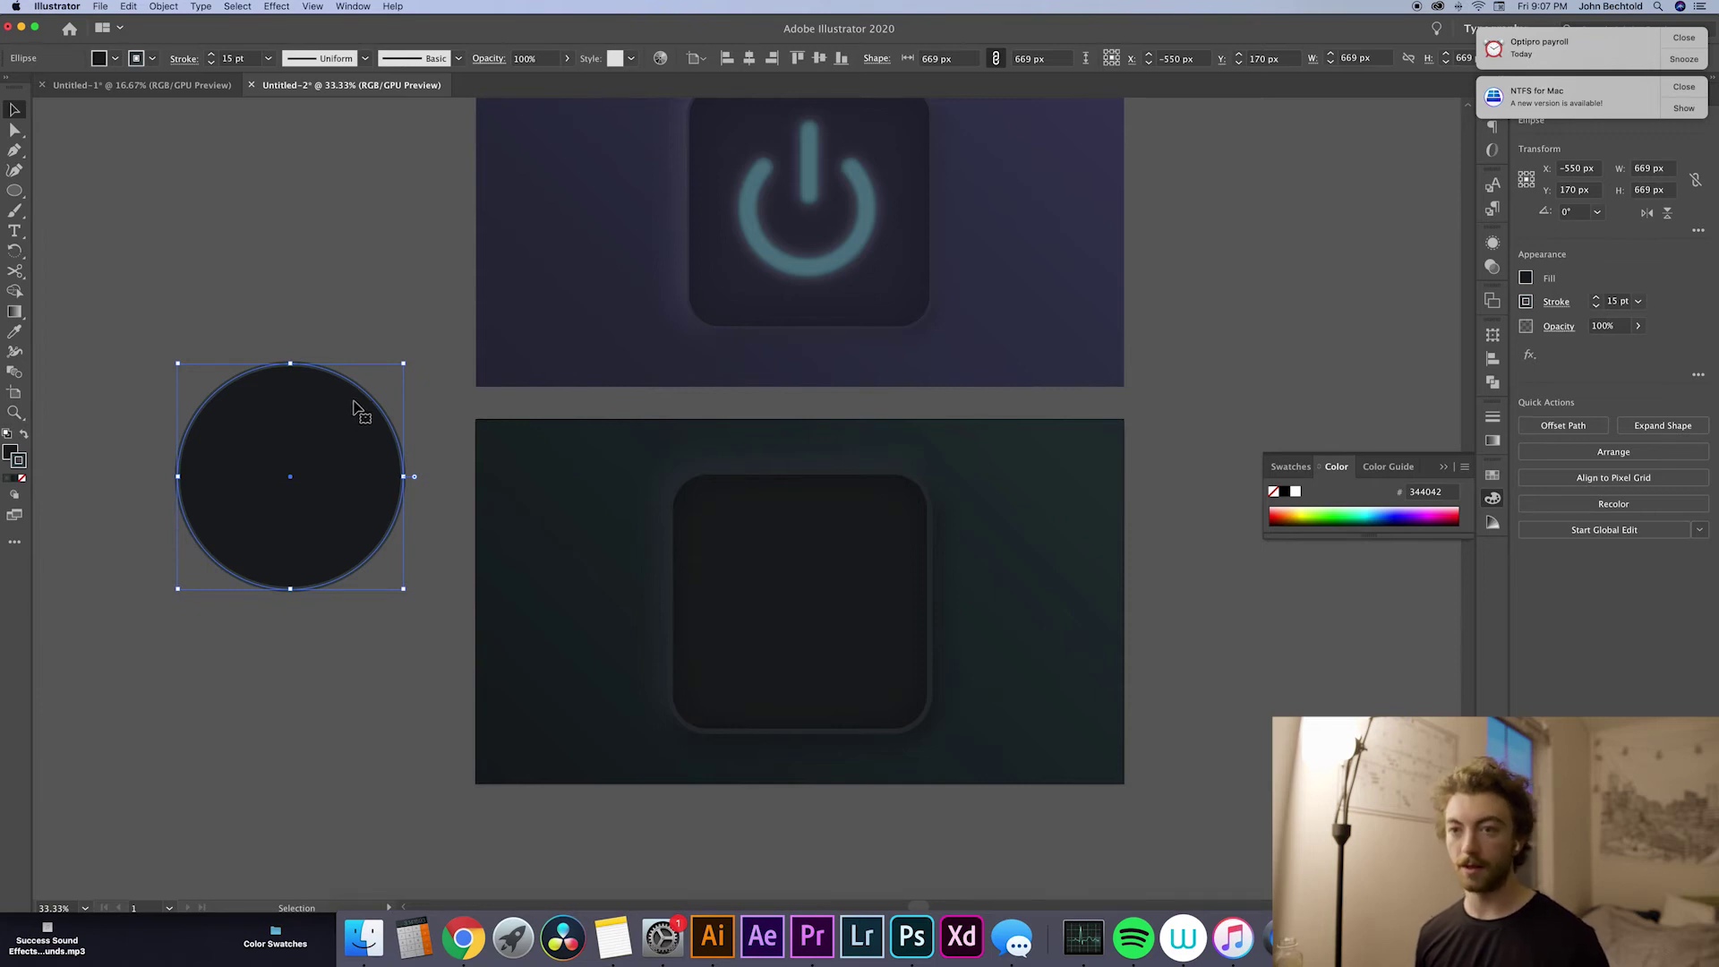
key("/")
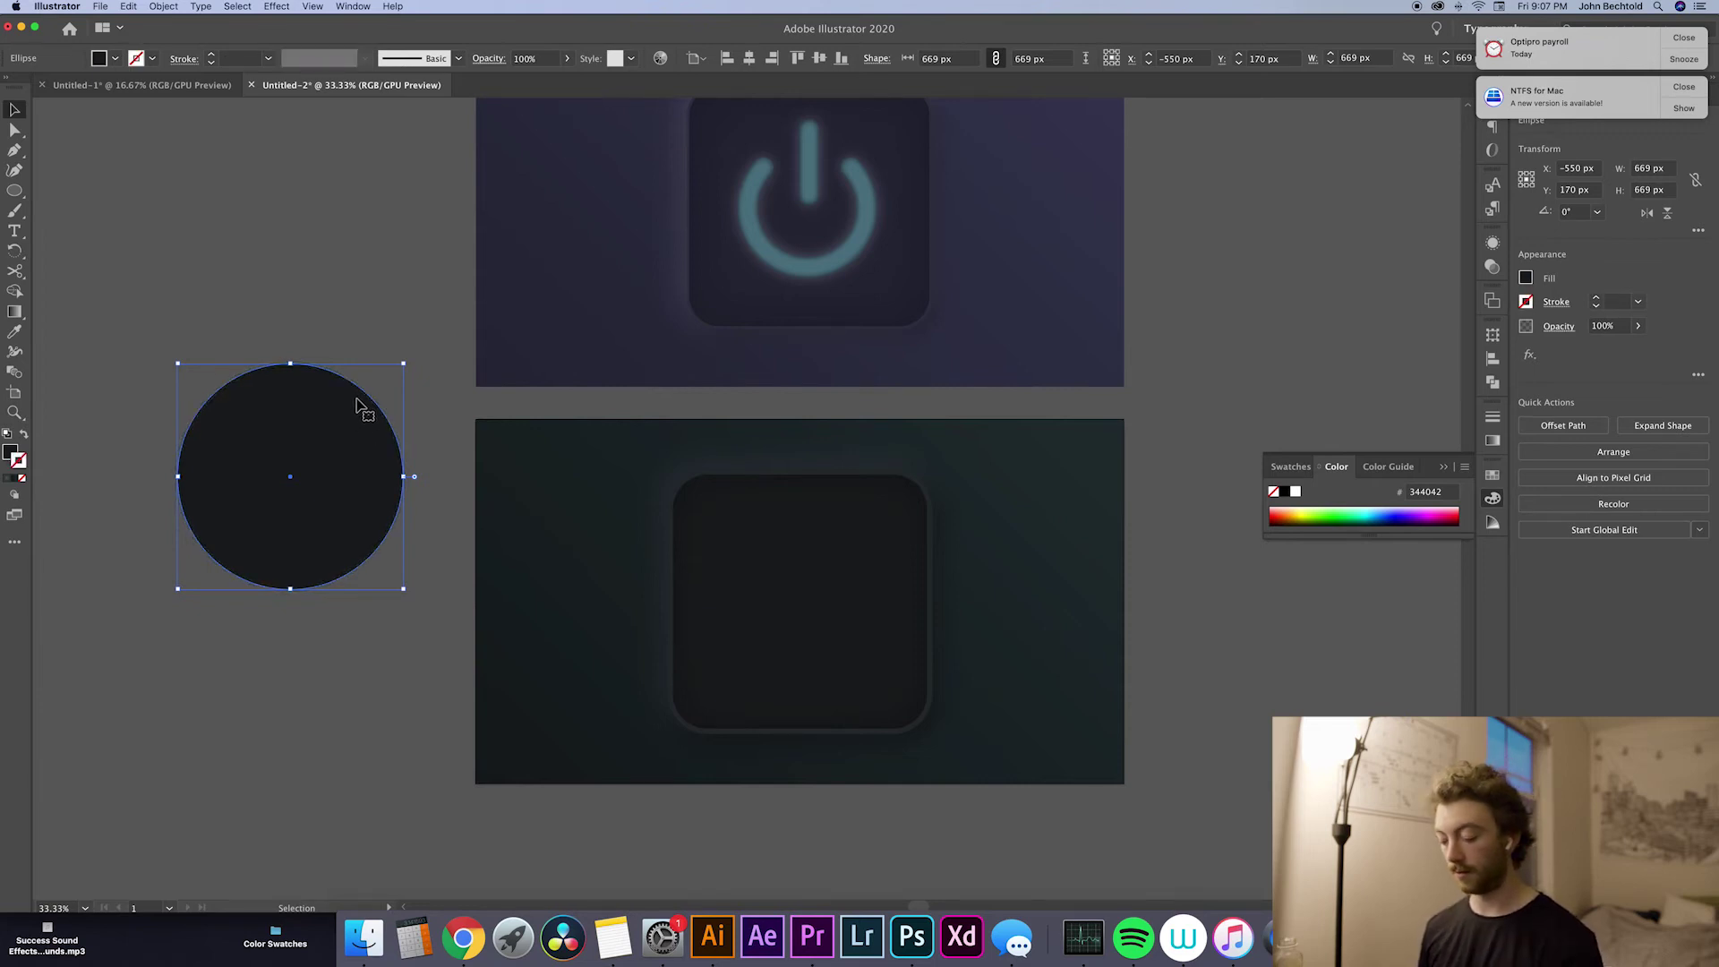
key("super+z")
key("shift+x")
left_click(254, 414)
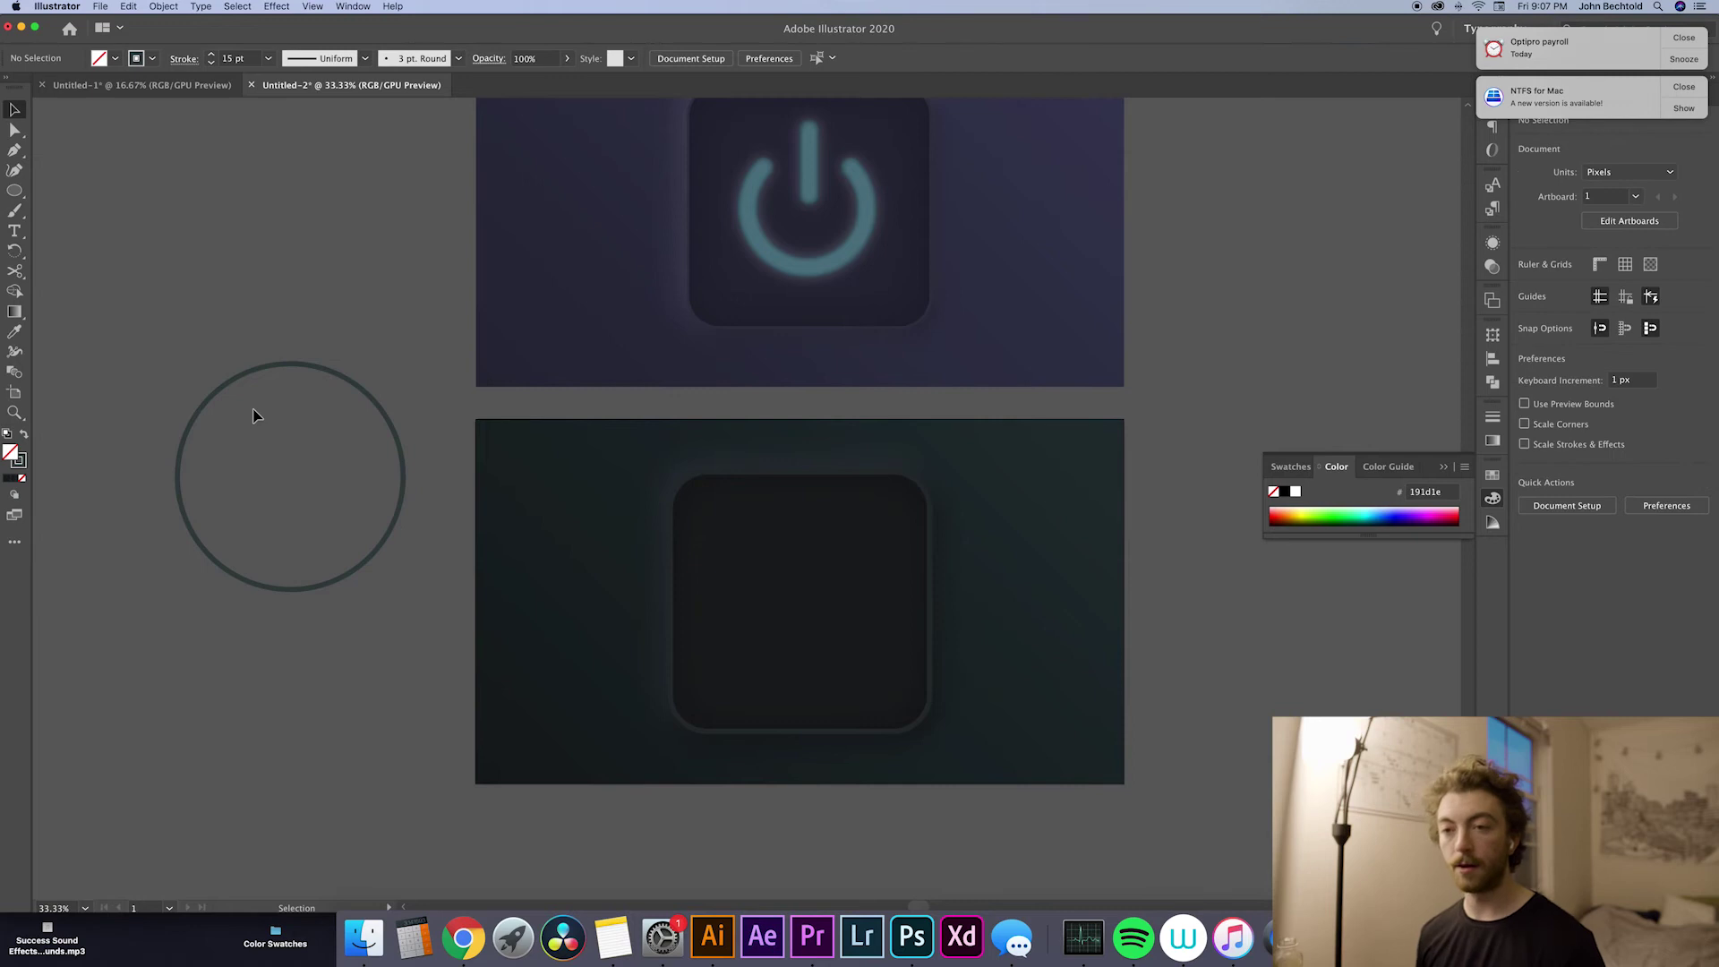
Step: Draw a straight horizontal Pen line across the top of the circle
key("c")
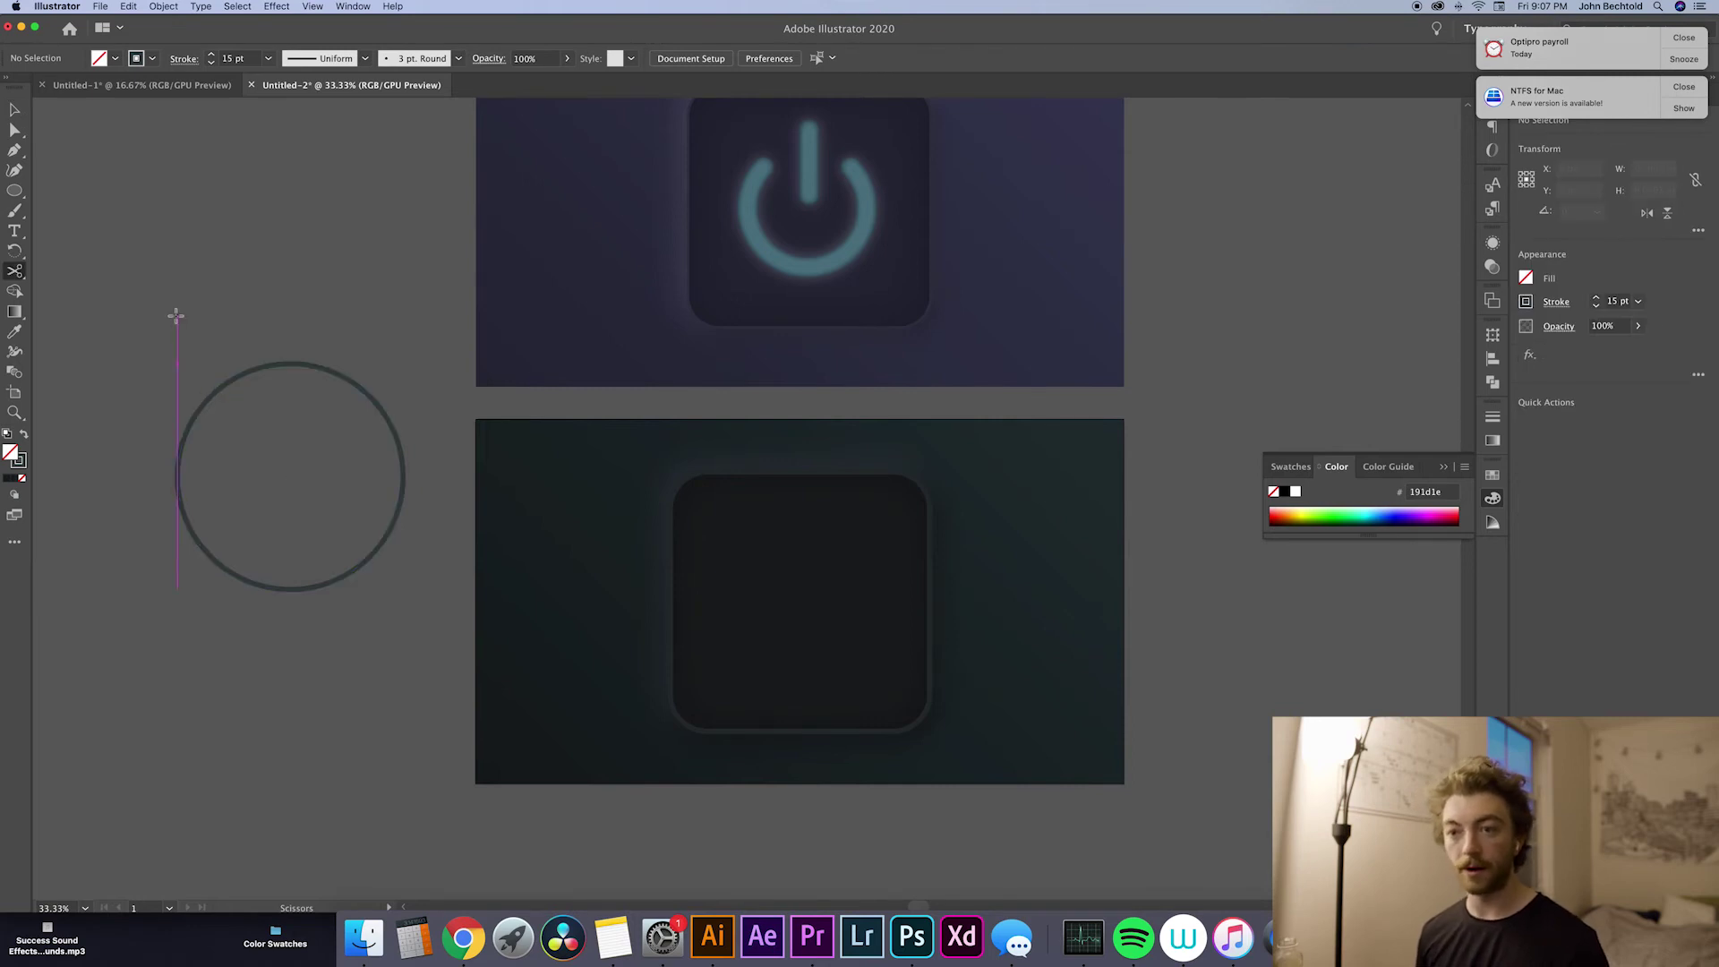
key("p")
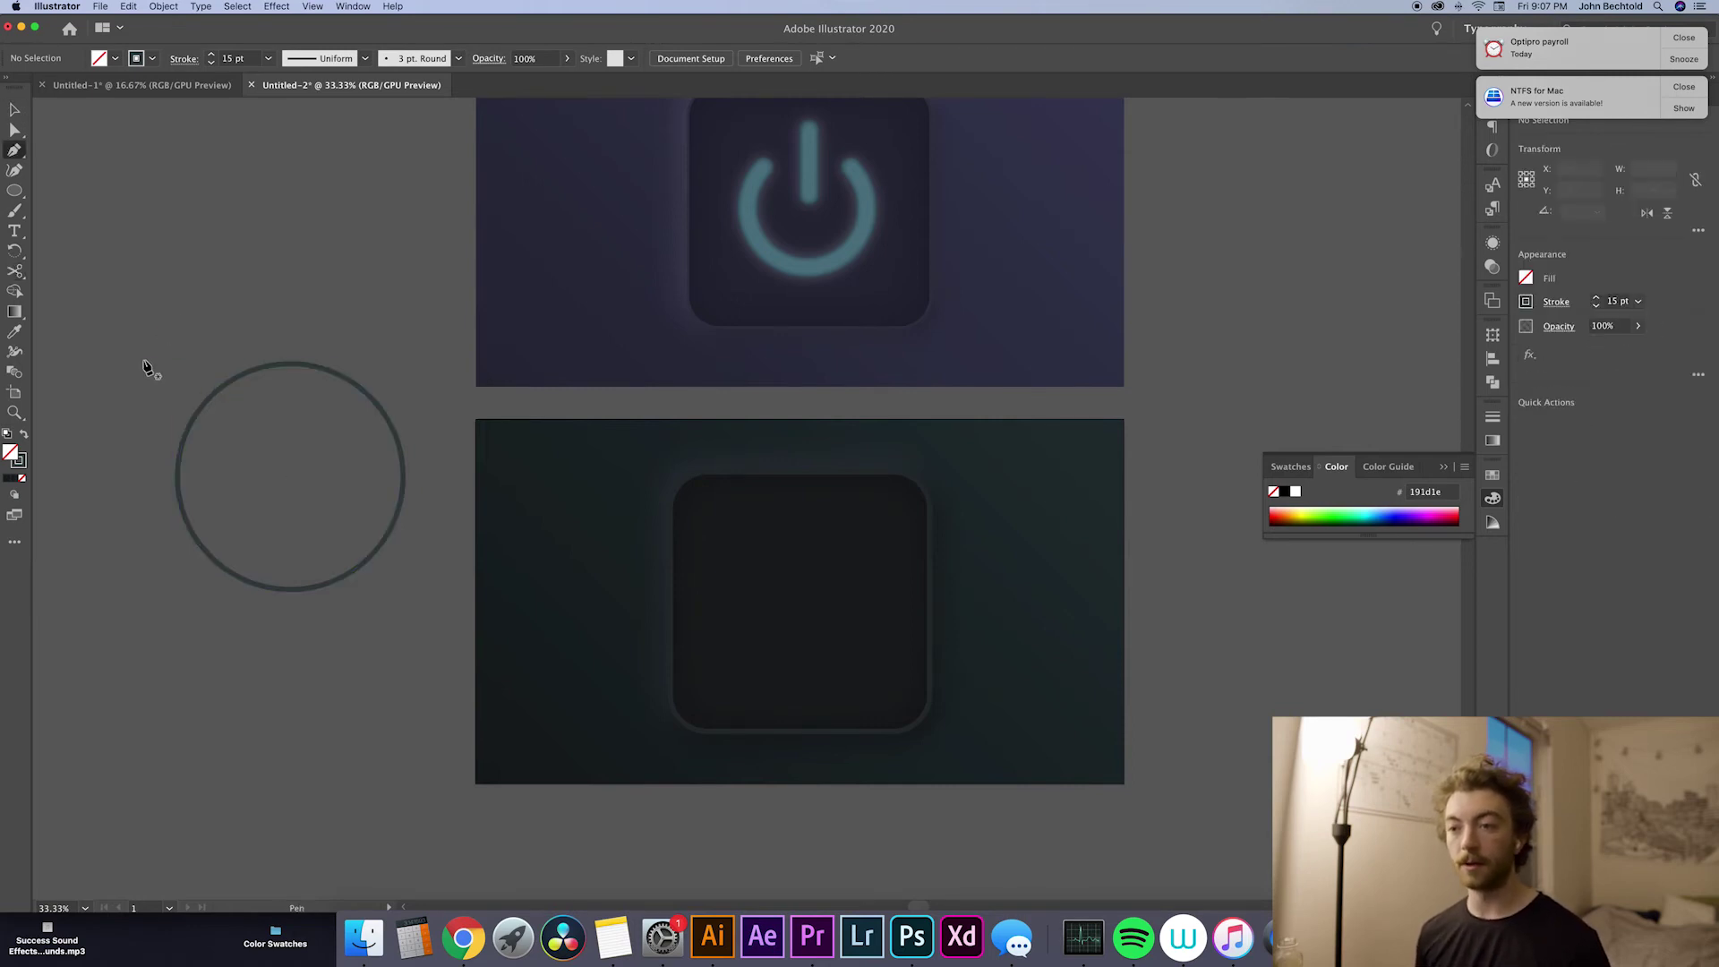
left_click(133, 413)
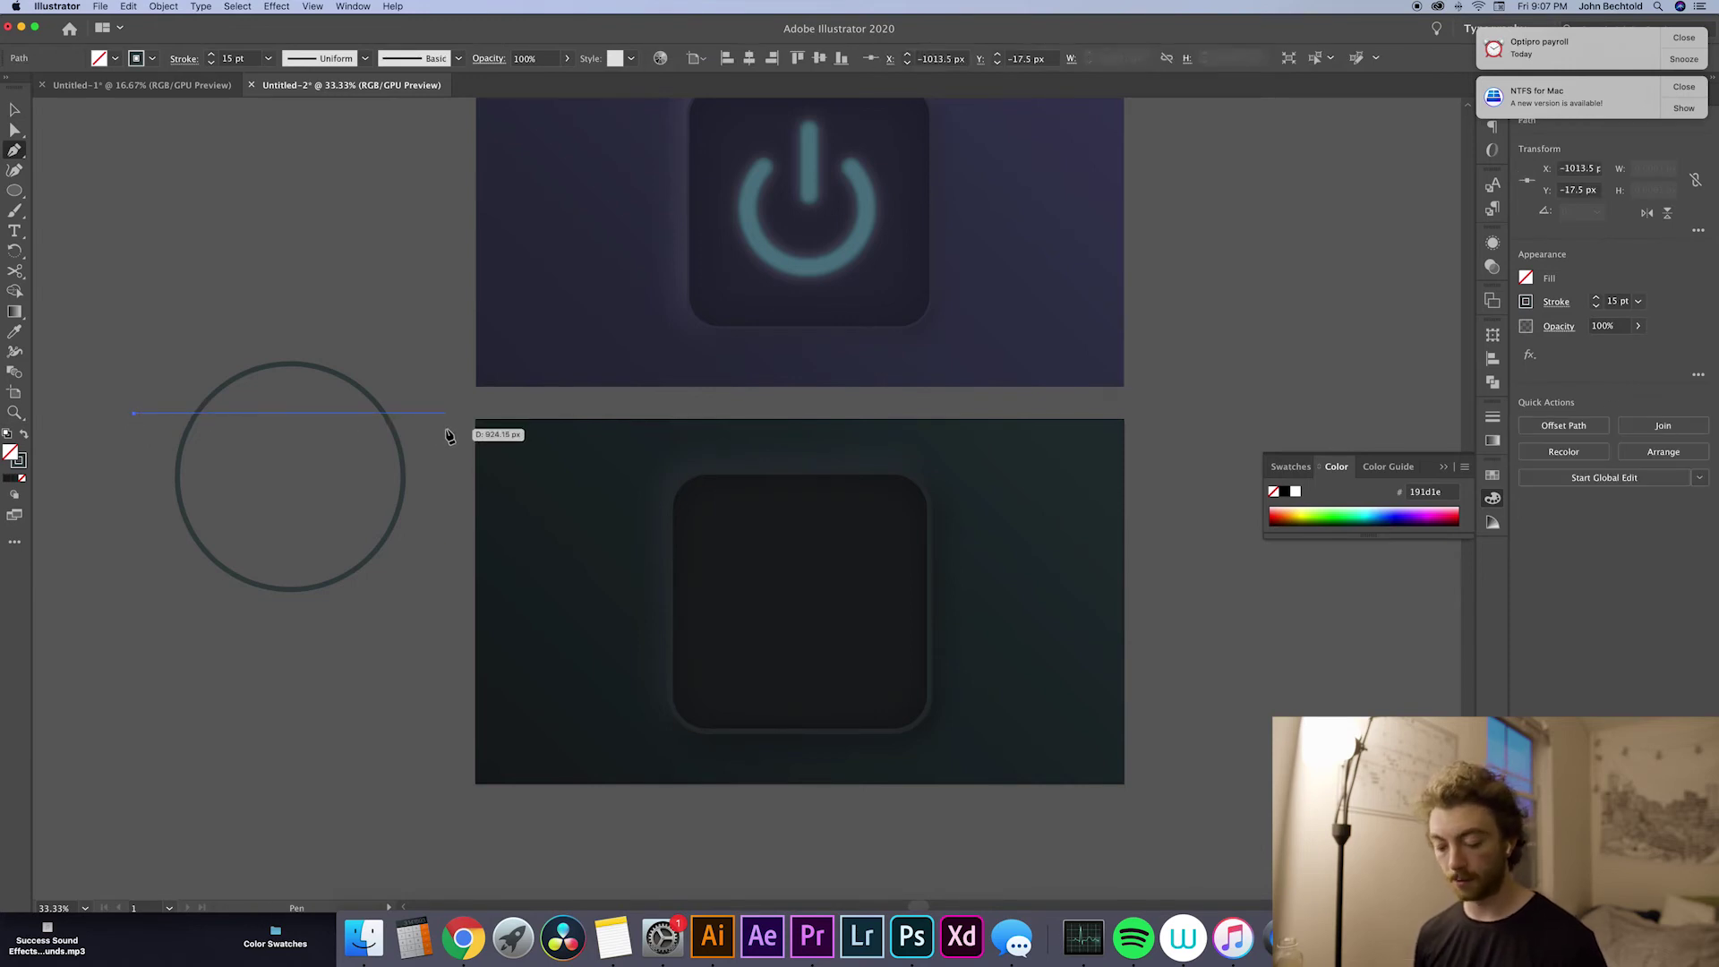
left_click(450, 429, "shift")
key("v")
left_click(400, 328)
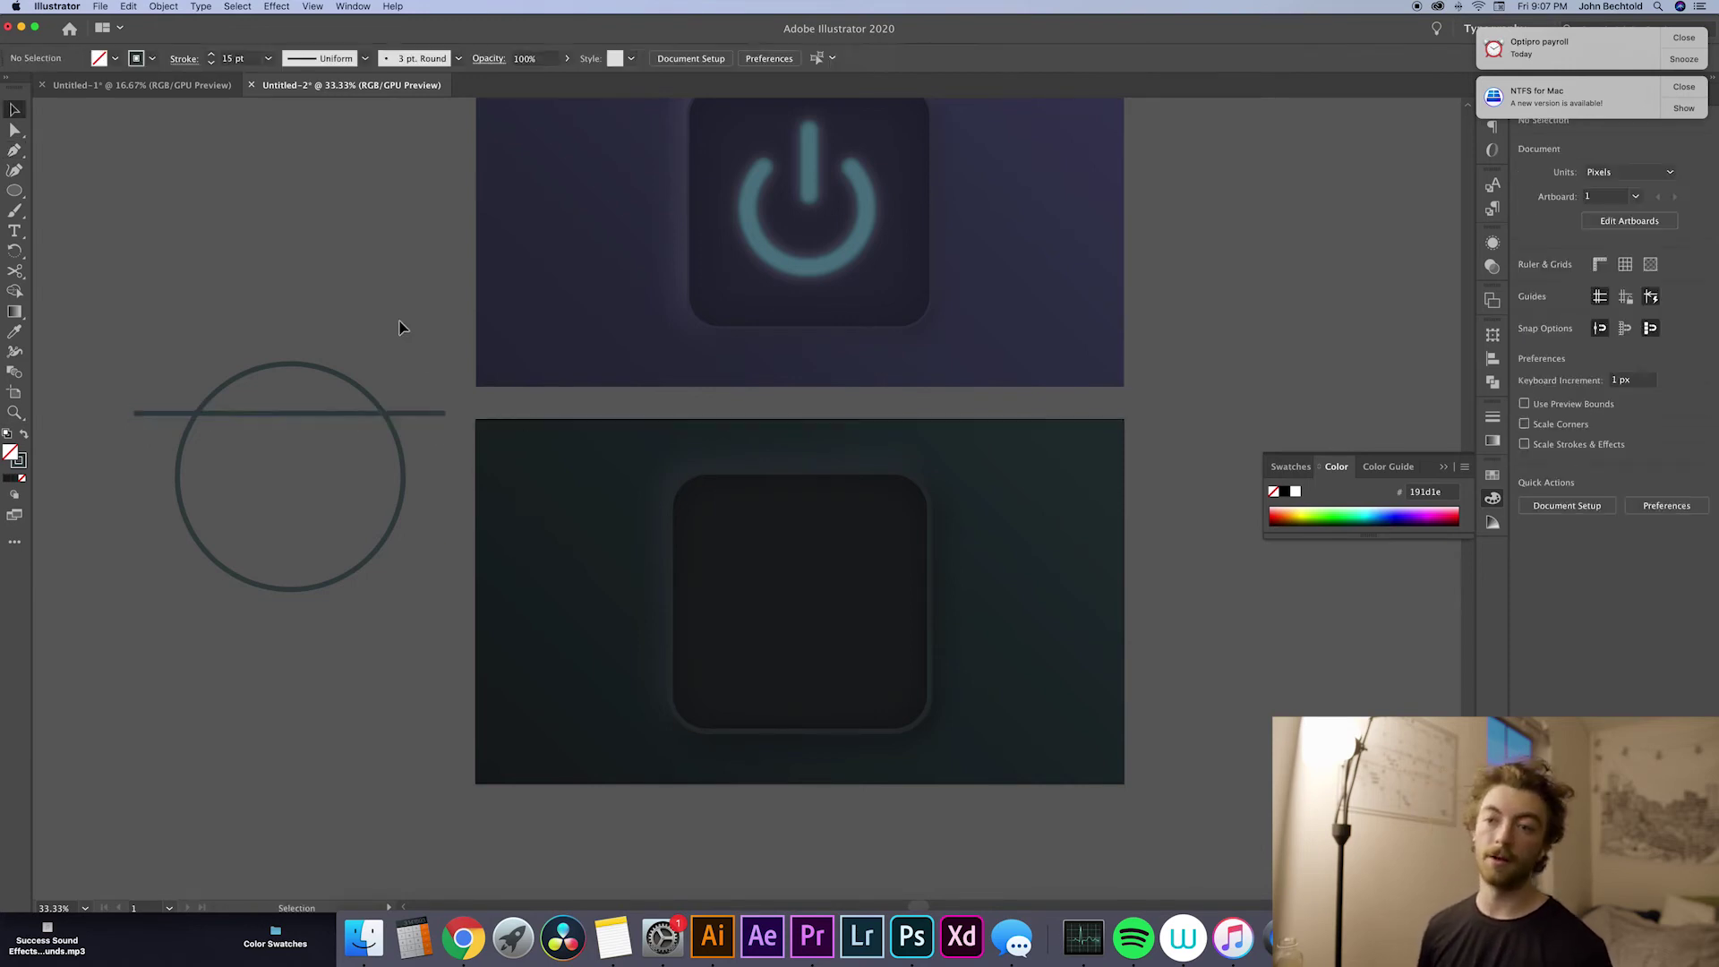
Step: Cut the circle and the line at both crossing points with Scissors
key("c")
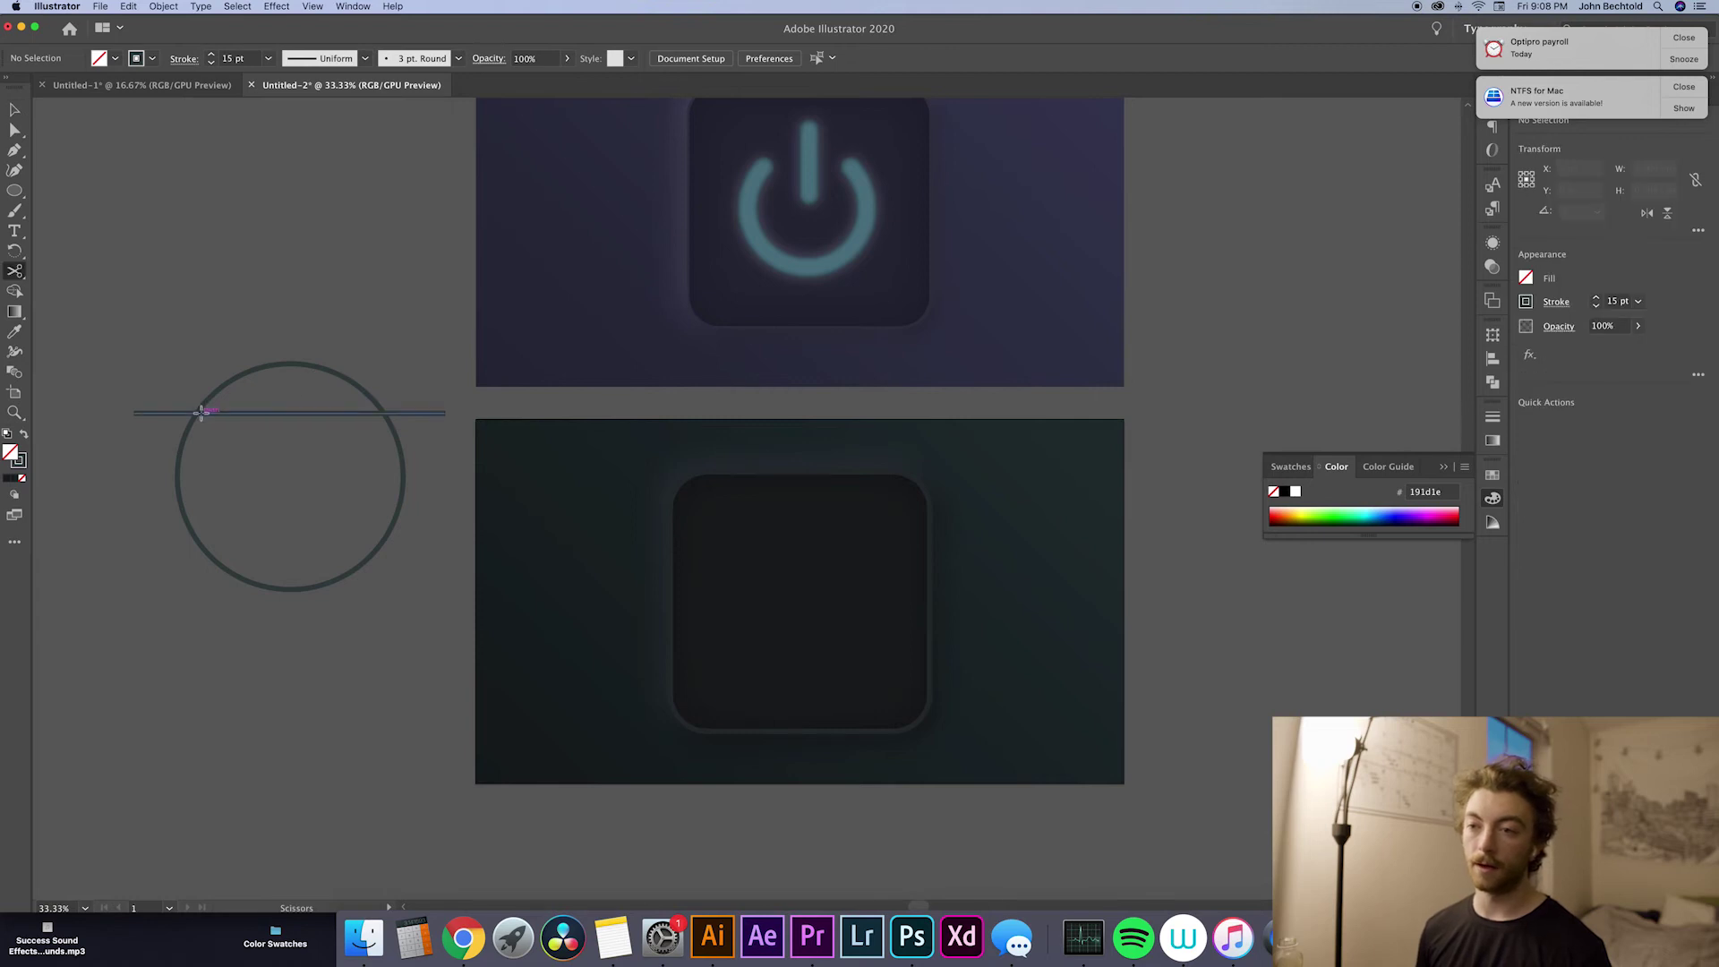
left_click(199, 411)
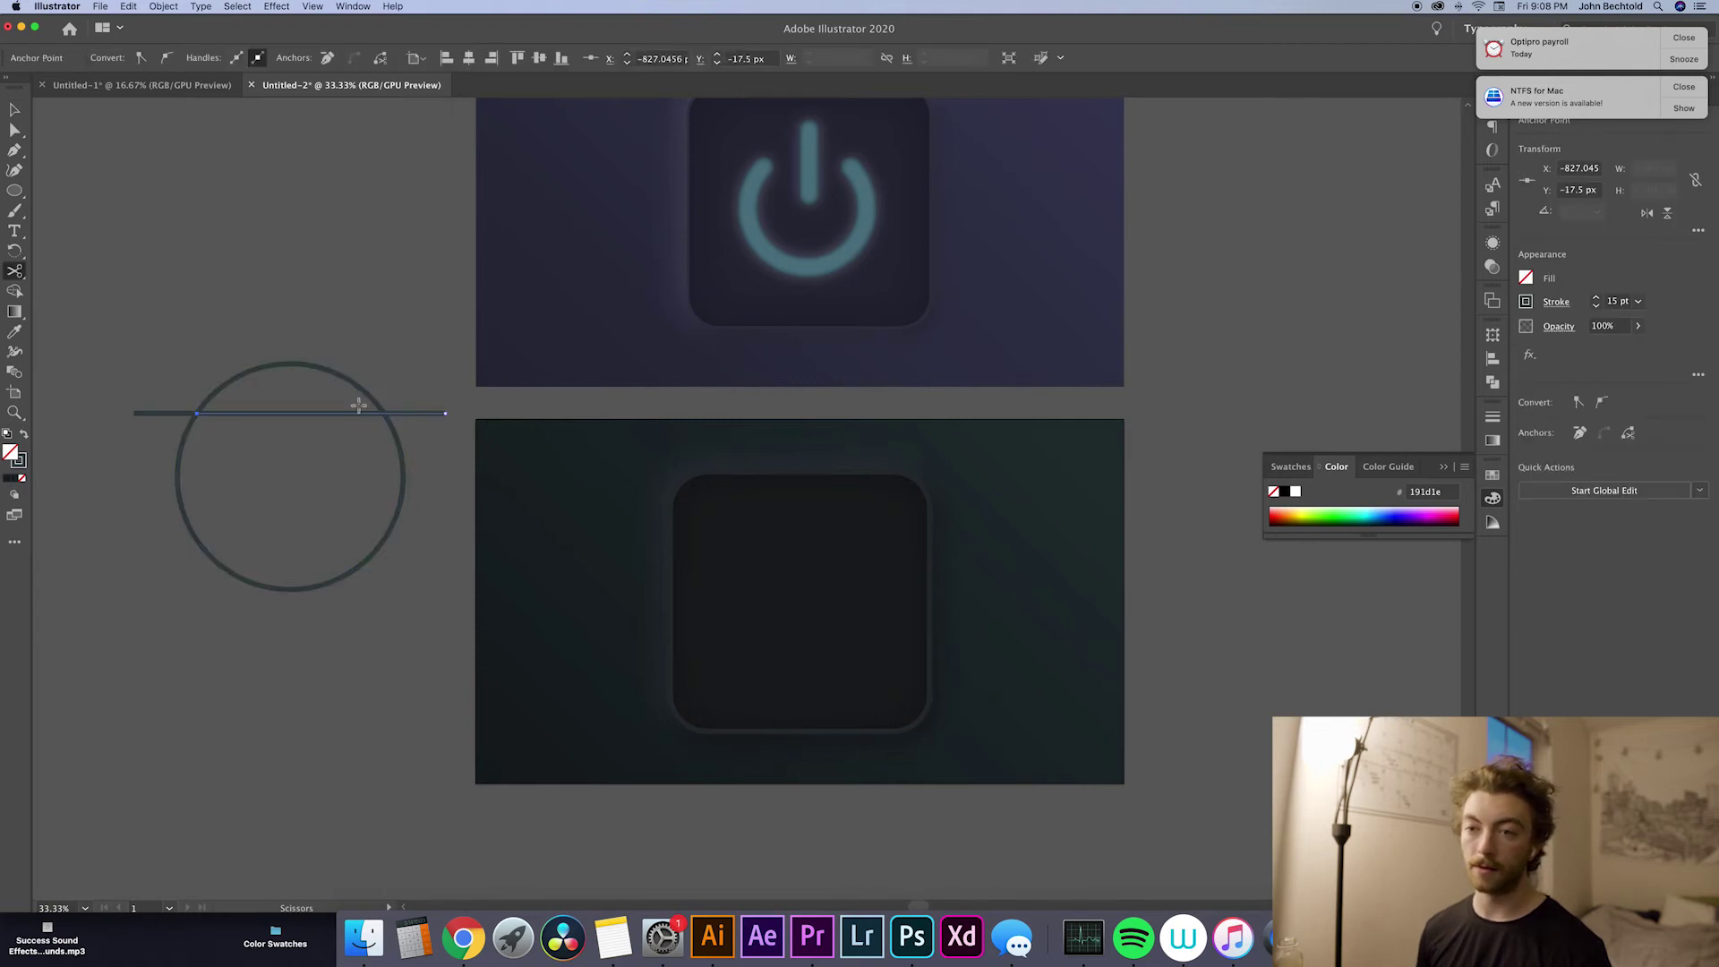
left_click(384, 419, "super")
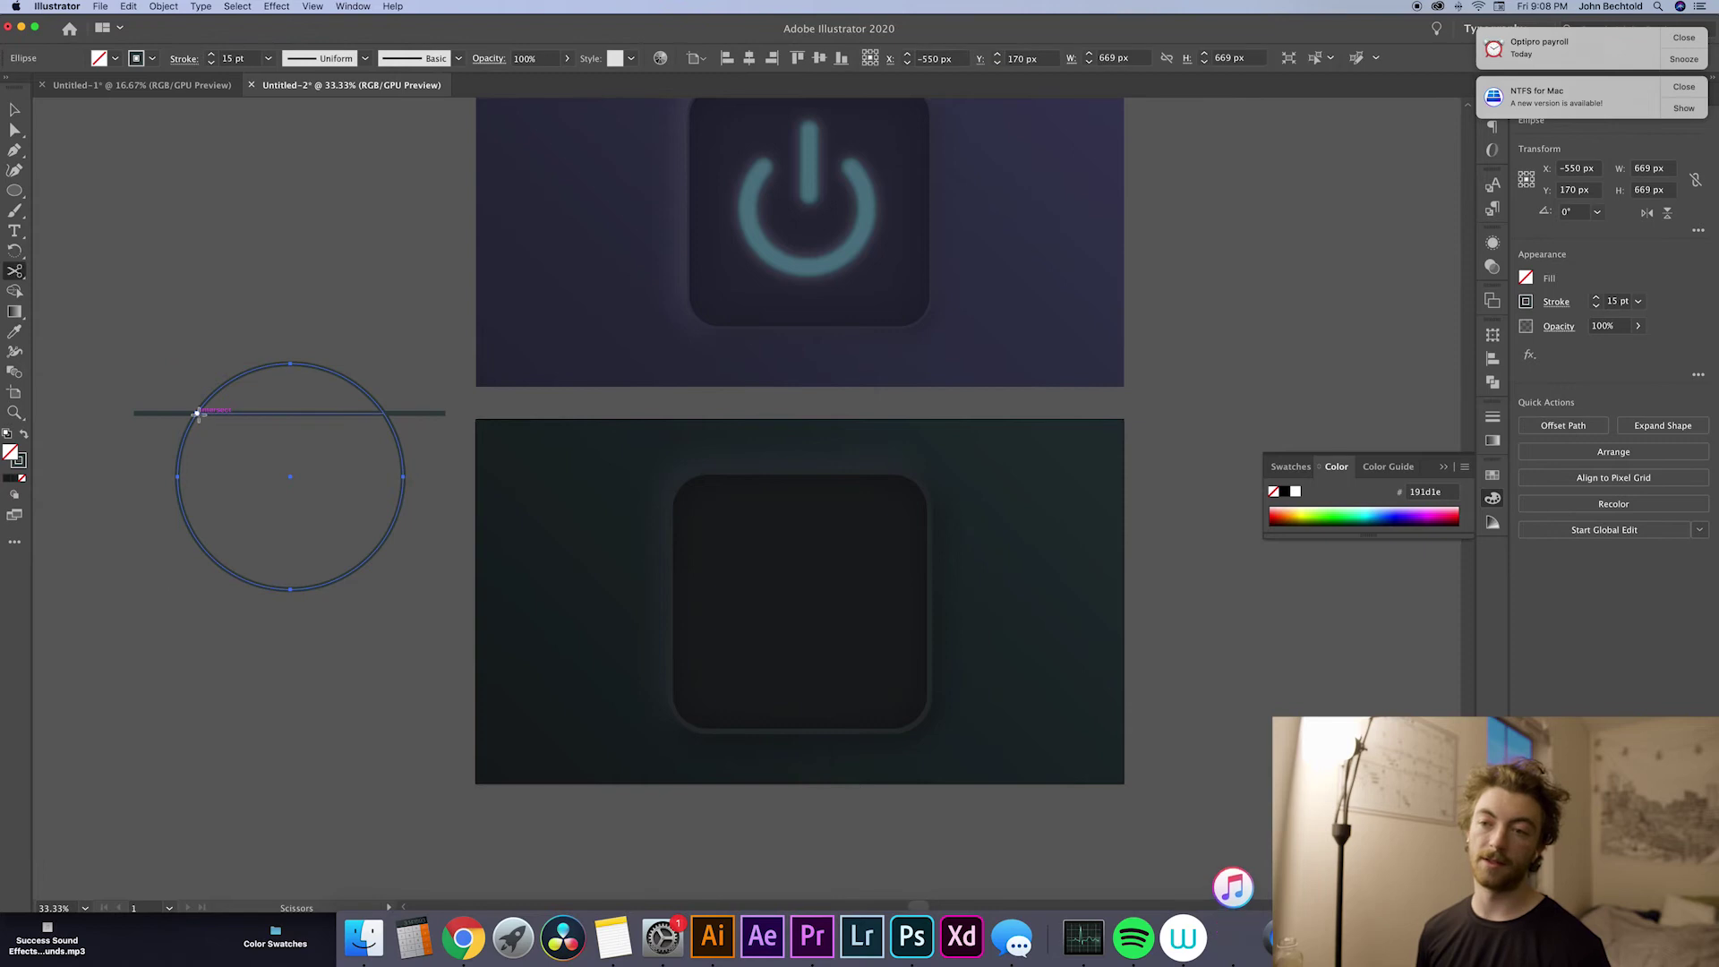
left_click(197, 412)
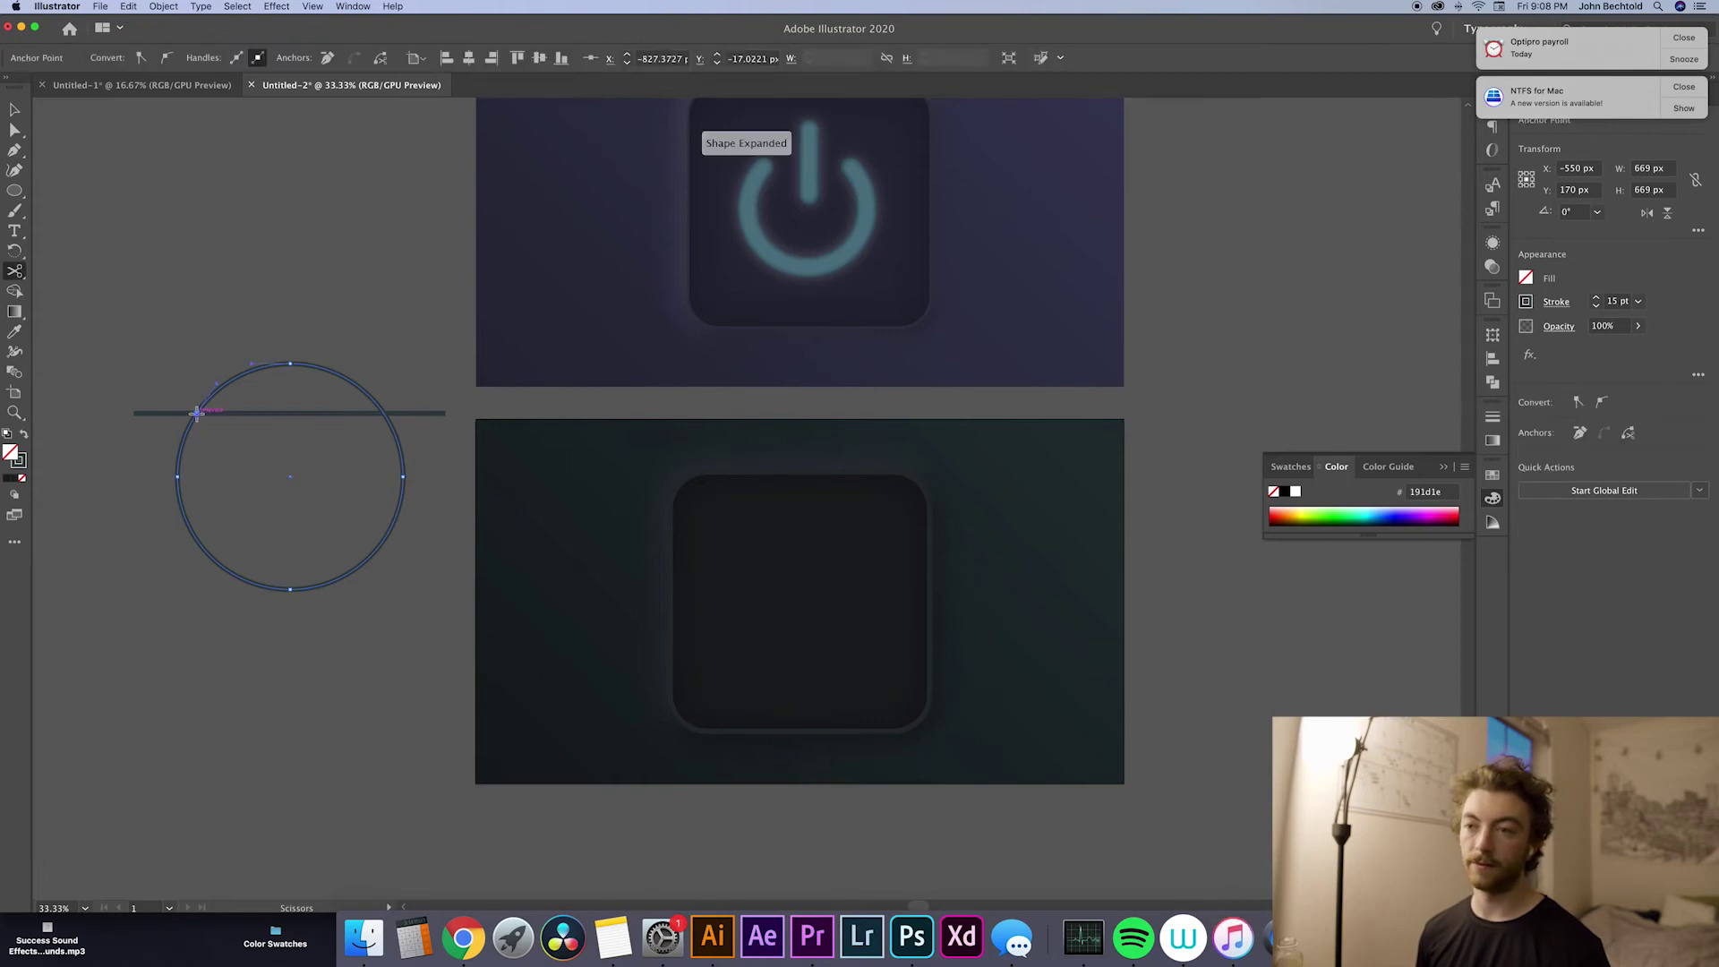
left_click(384, 413)
Step: Delete the top arc and all leftover line pieces, leaving an open ring
key("v")
left_click_drag(325, 417, 576, 376)
key("Delete")
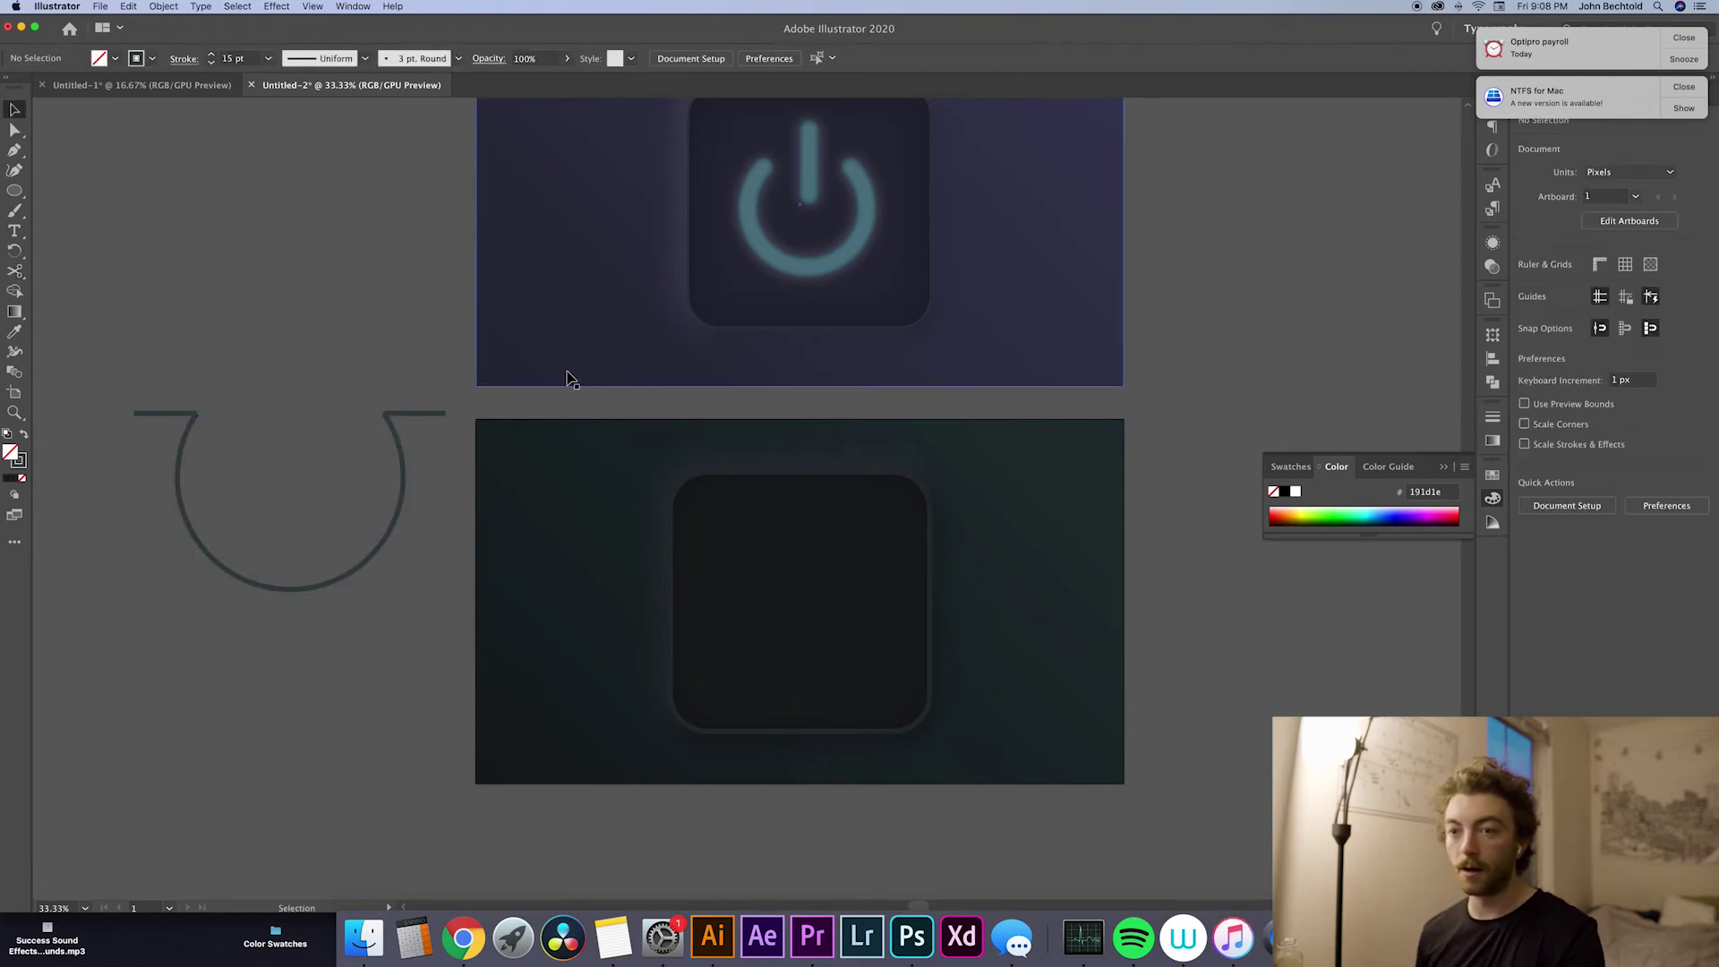
left_click(438, 414)
key("Delete")
left_click(155, 413)
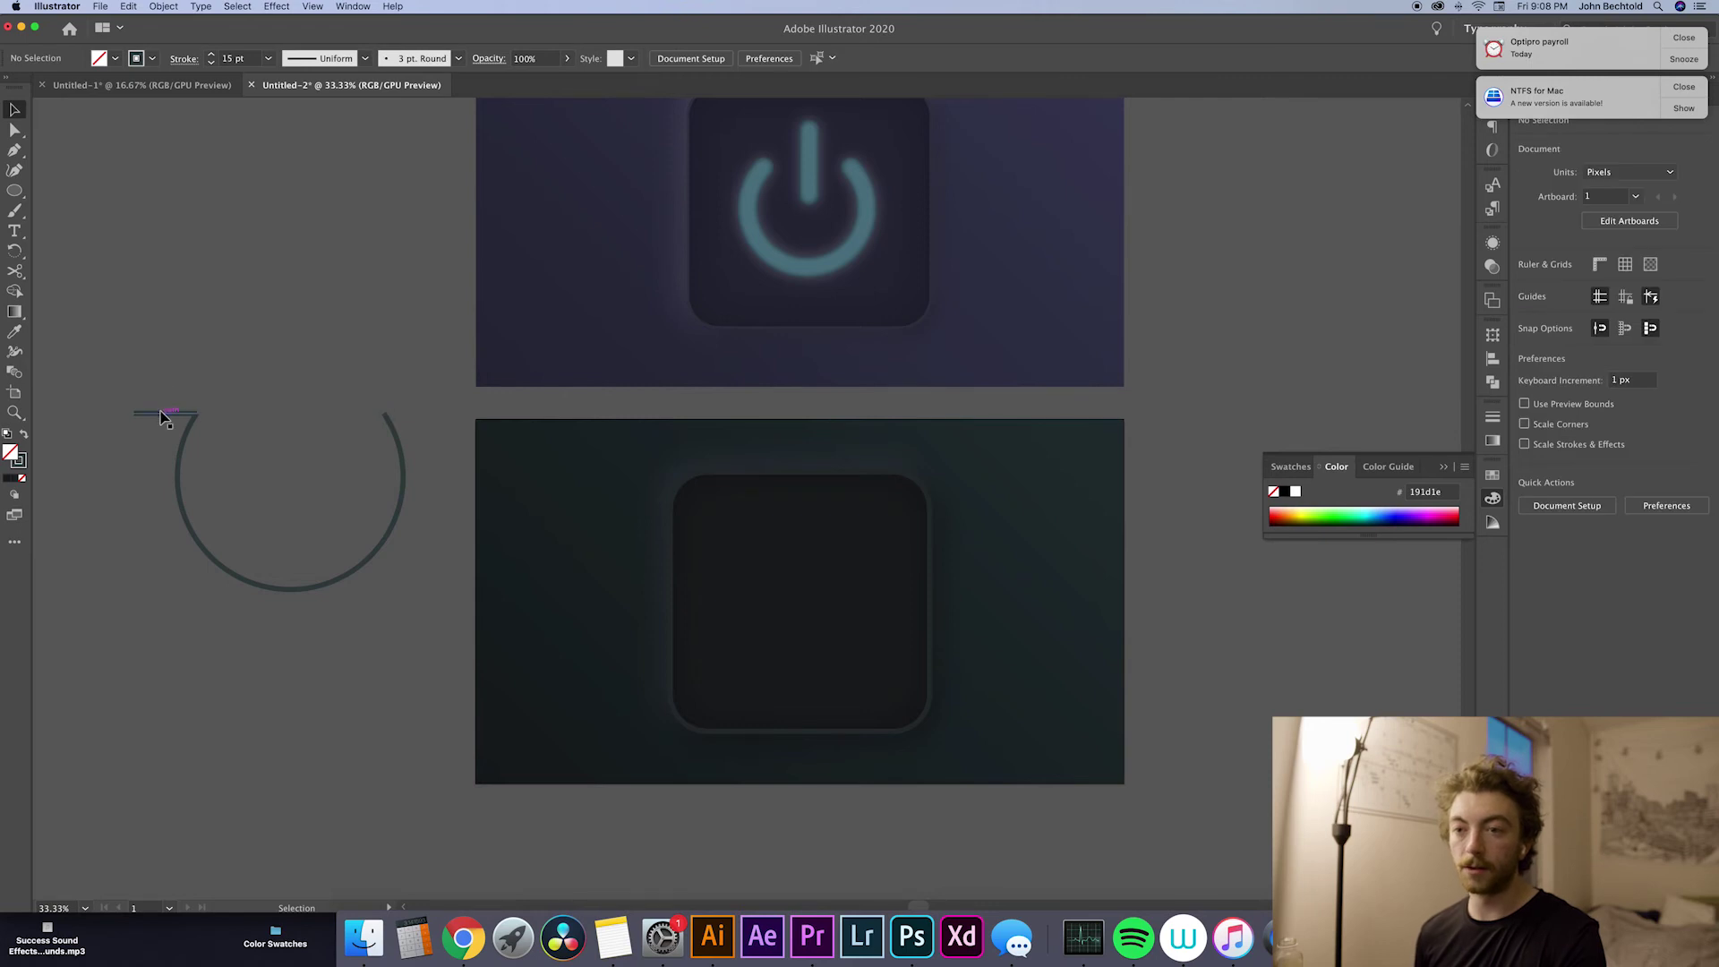
key("Delete")
Step: Give the open arc Round Cap ends and an 80 pt stroke weight
left_click(186, 427)
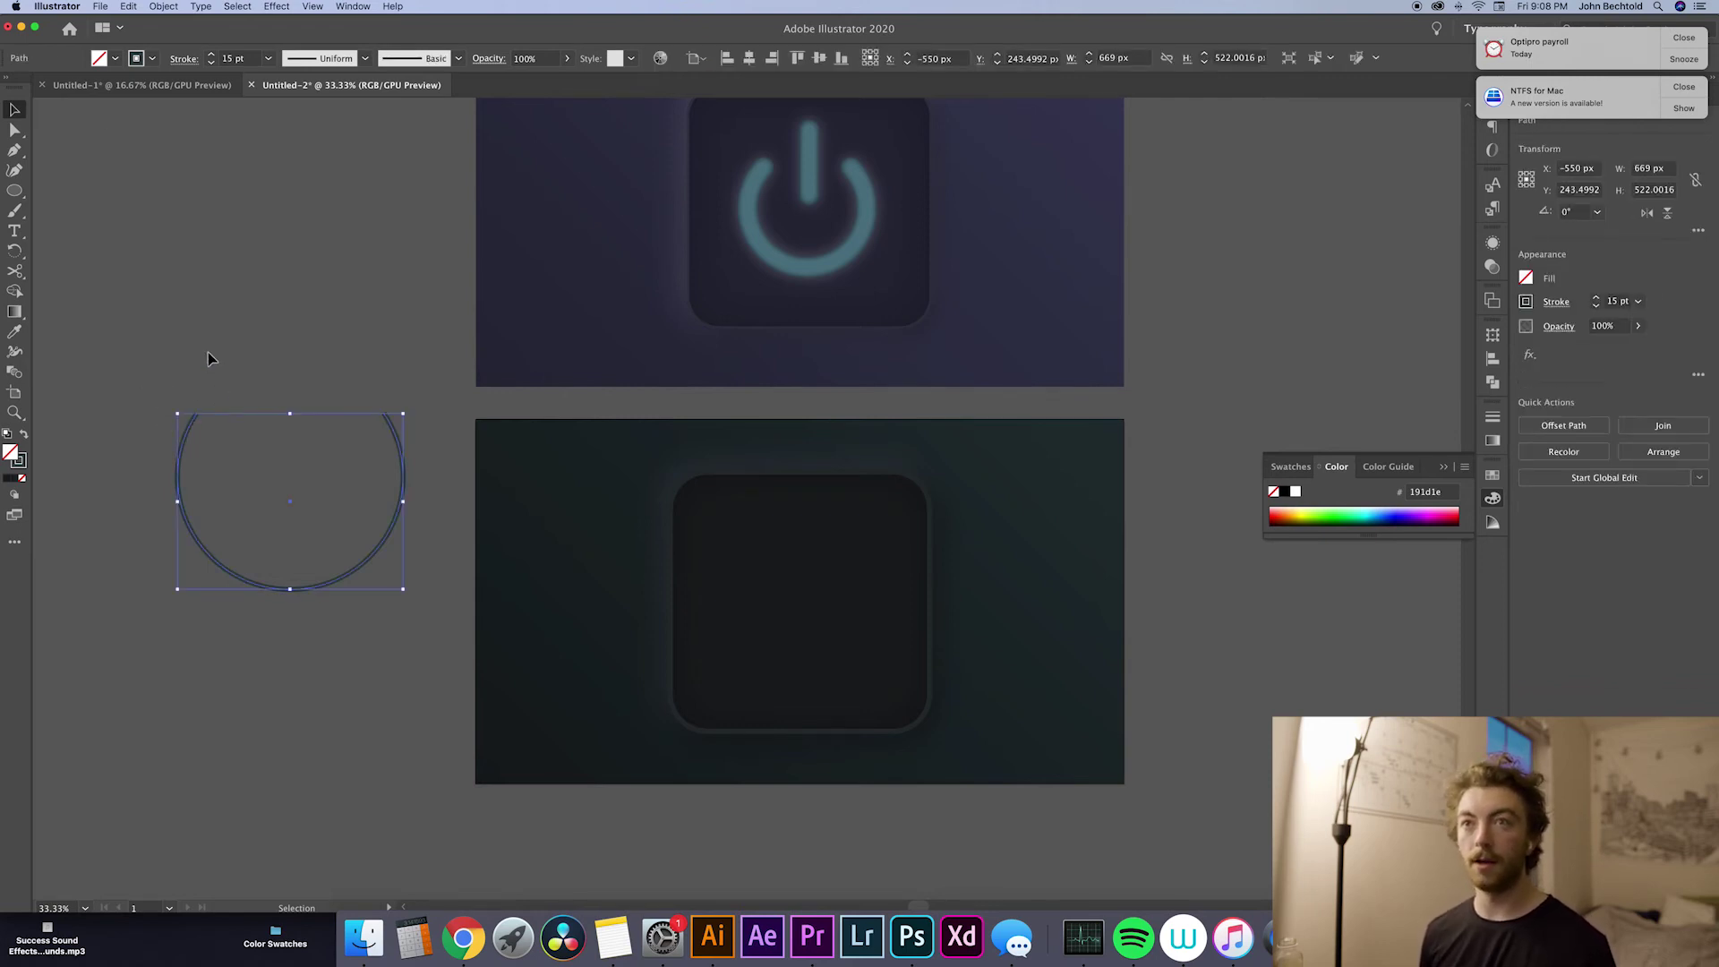
left_click(190, 61)
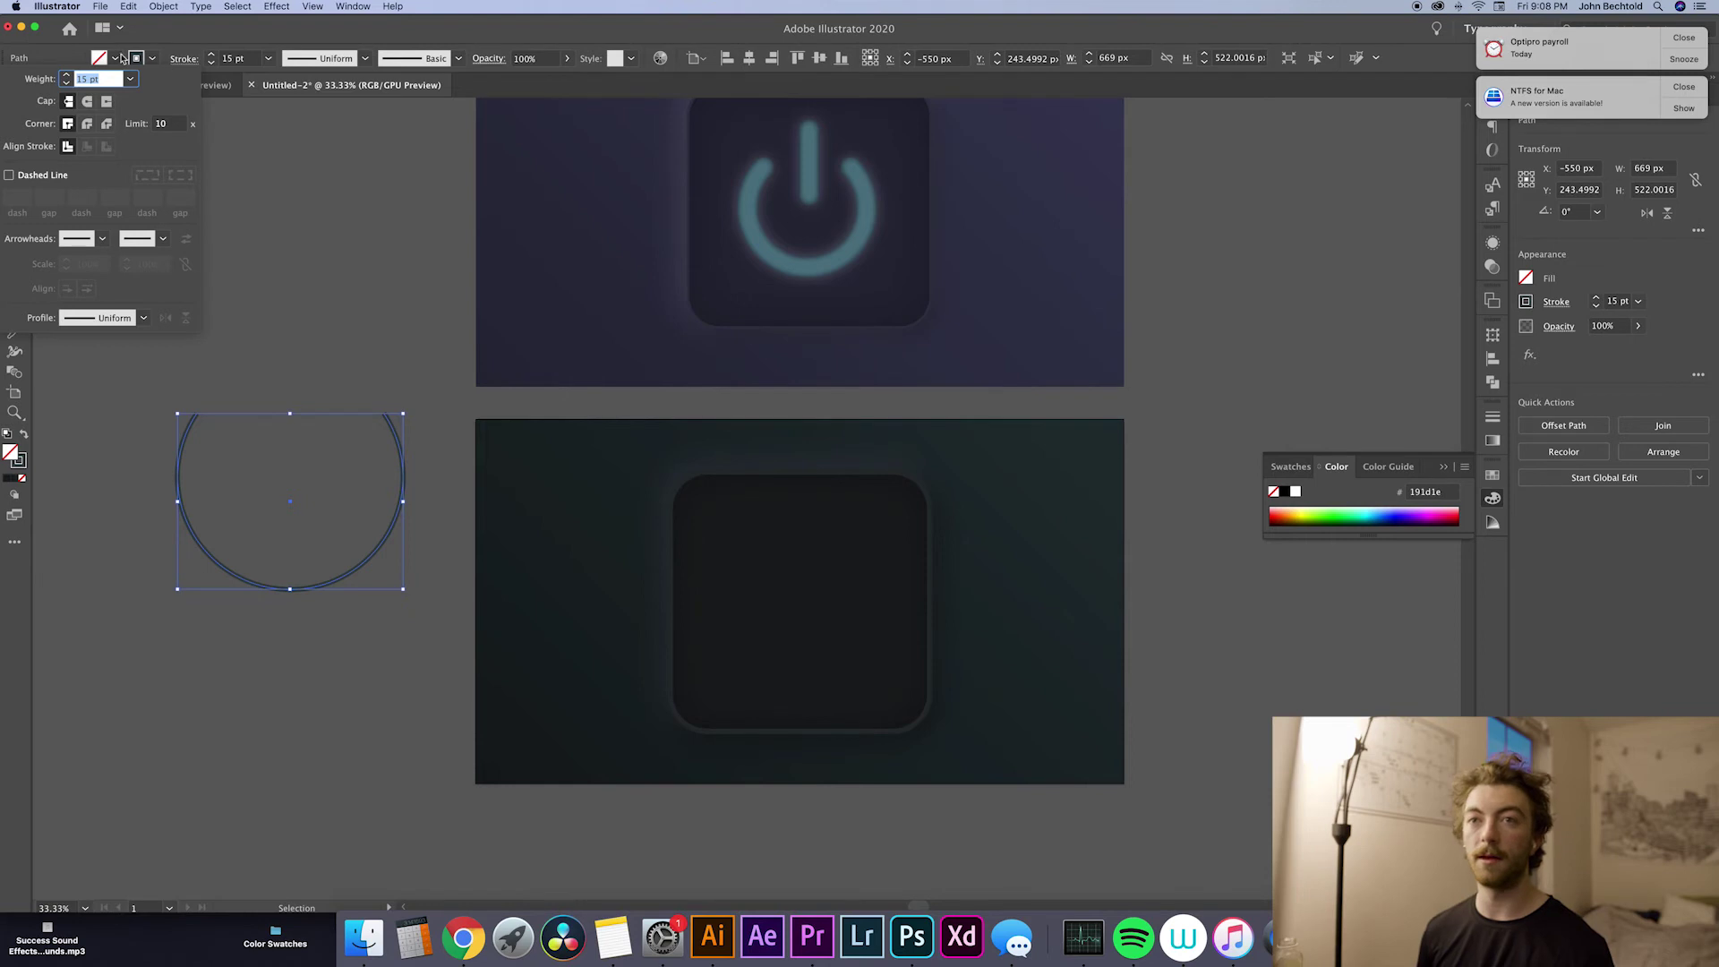
left_click(87, 102)
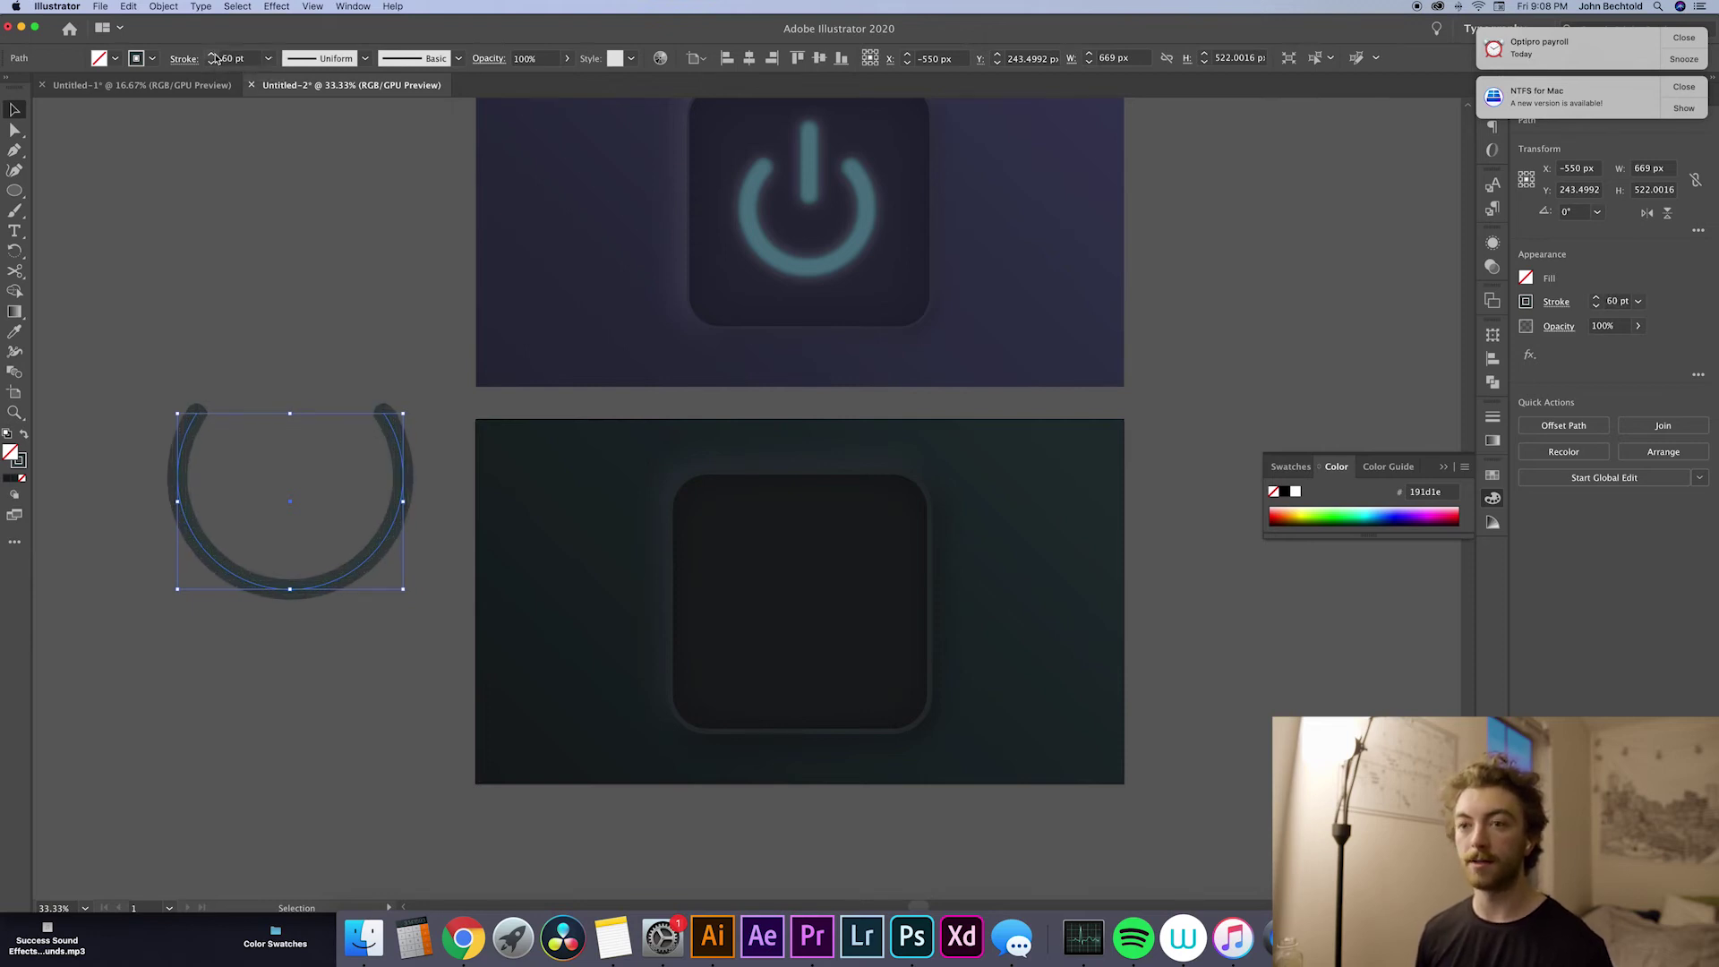
left_click(214, 55)
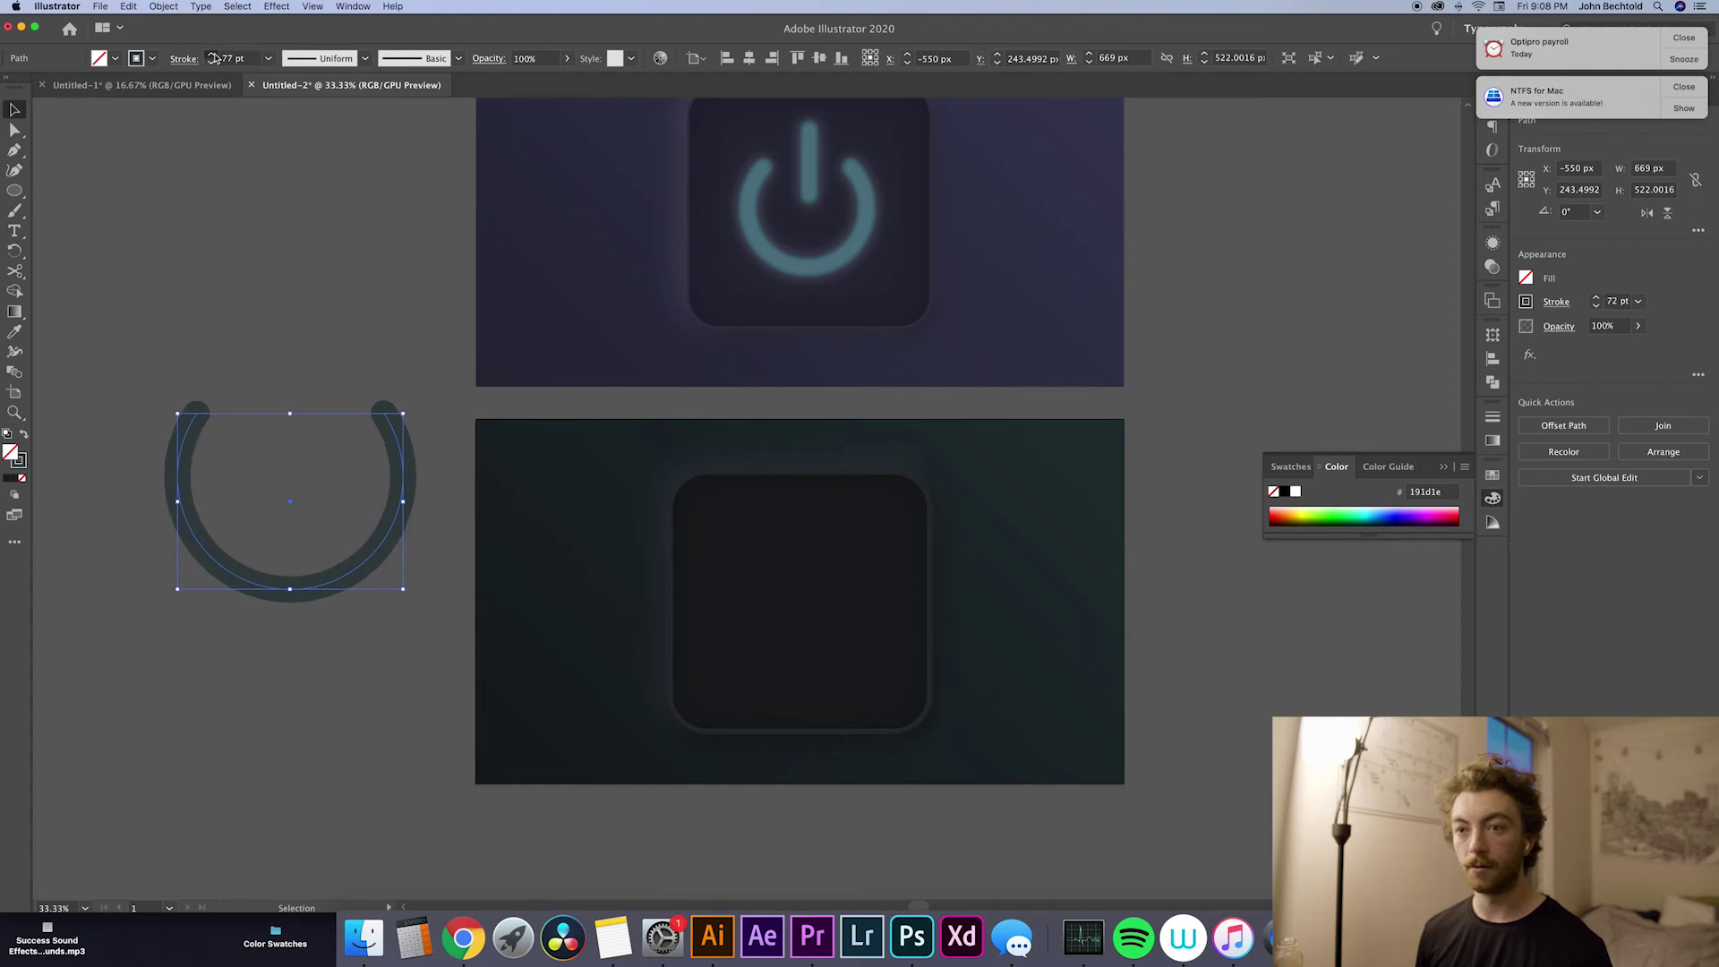
left_click(212, 55)
left_click(280, 256)
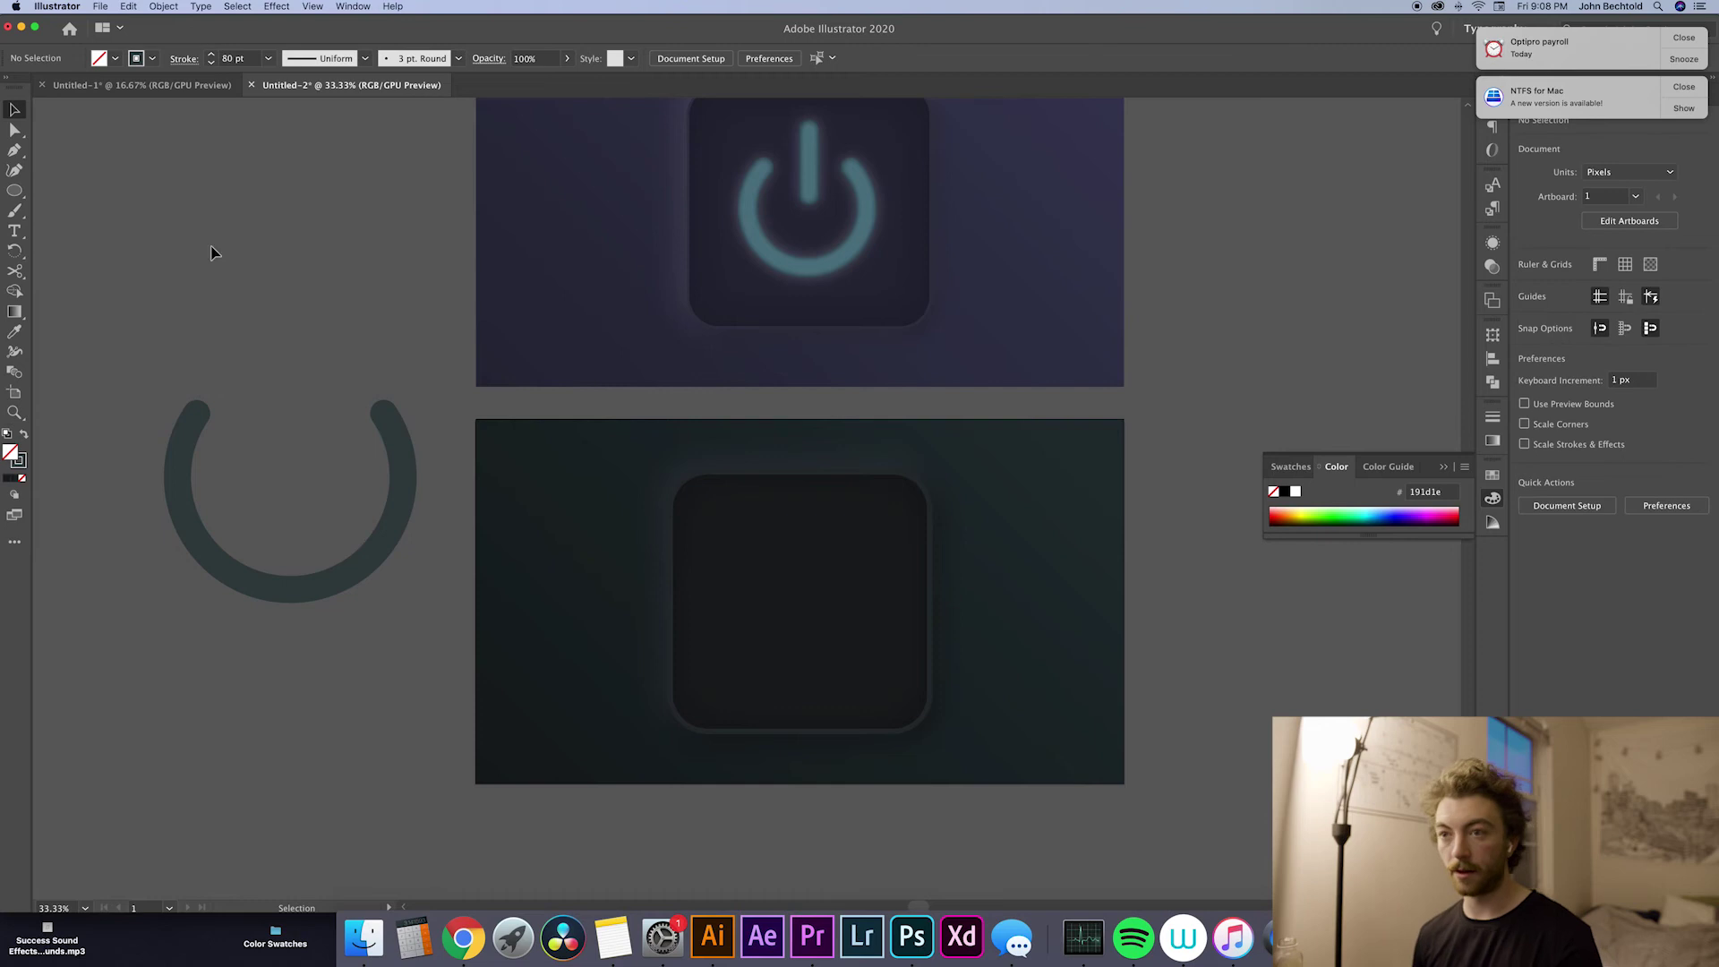
key("p")
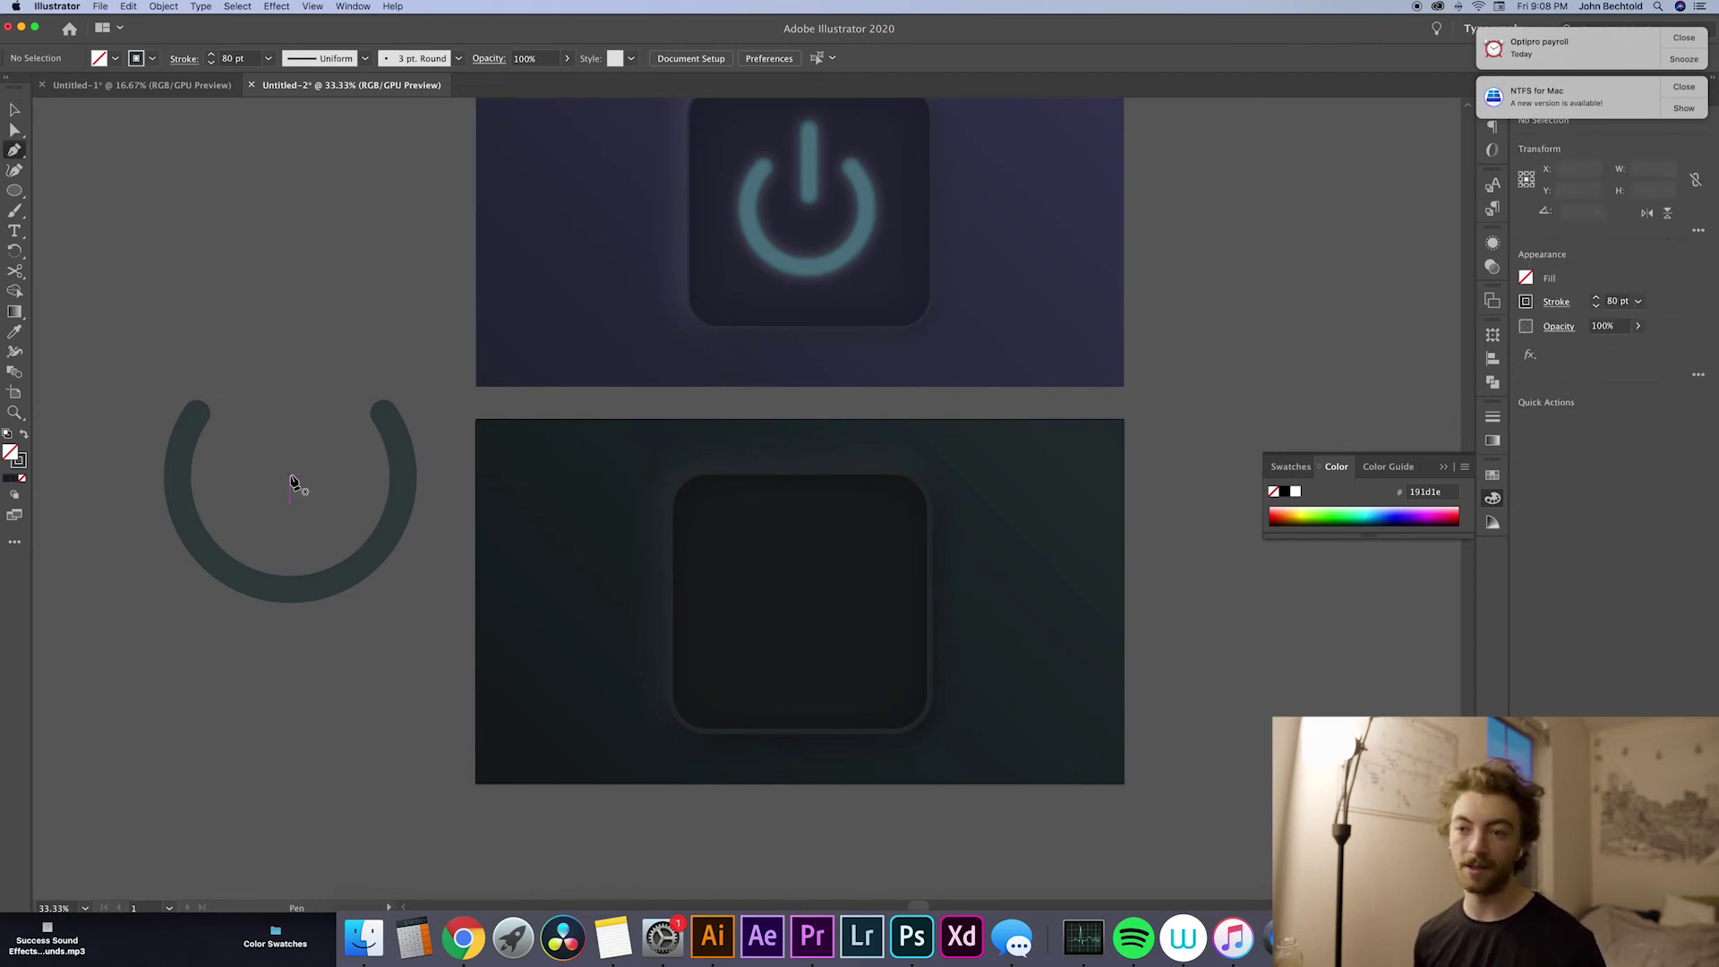
Step: Draw a vertical Pen stem in the arc's top gap and shorten it from the top
left_click(289, 478)
left_click(289, 323)
key("b")
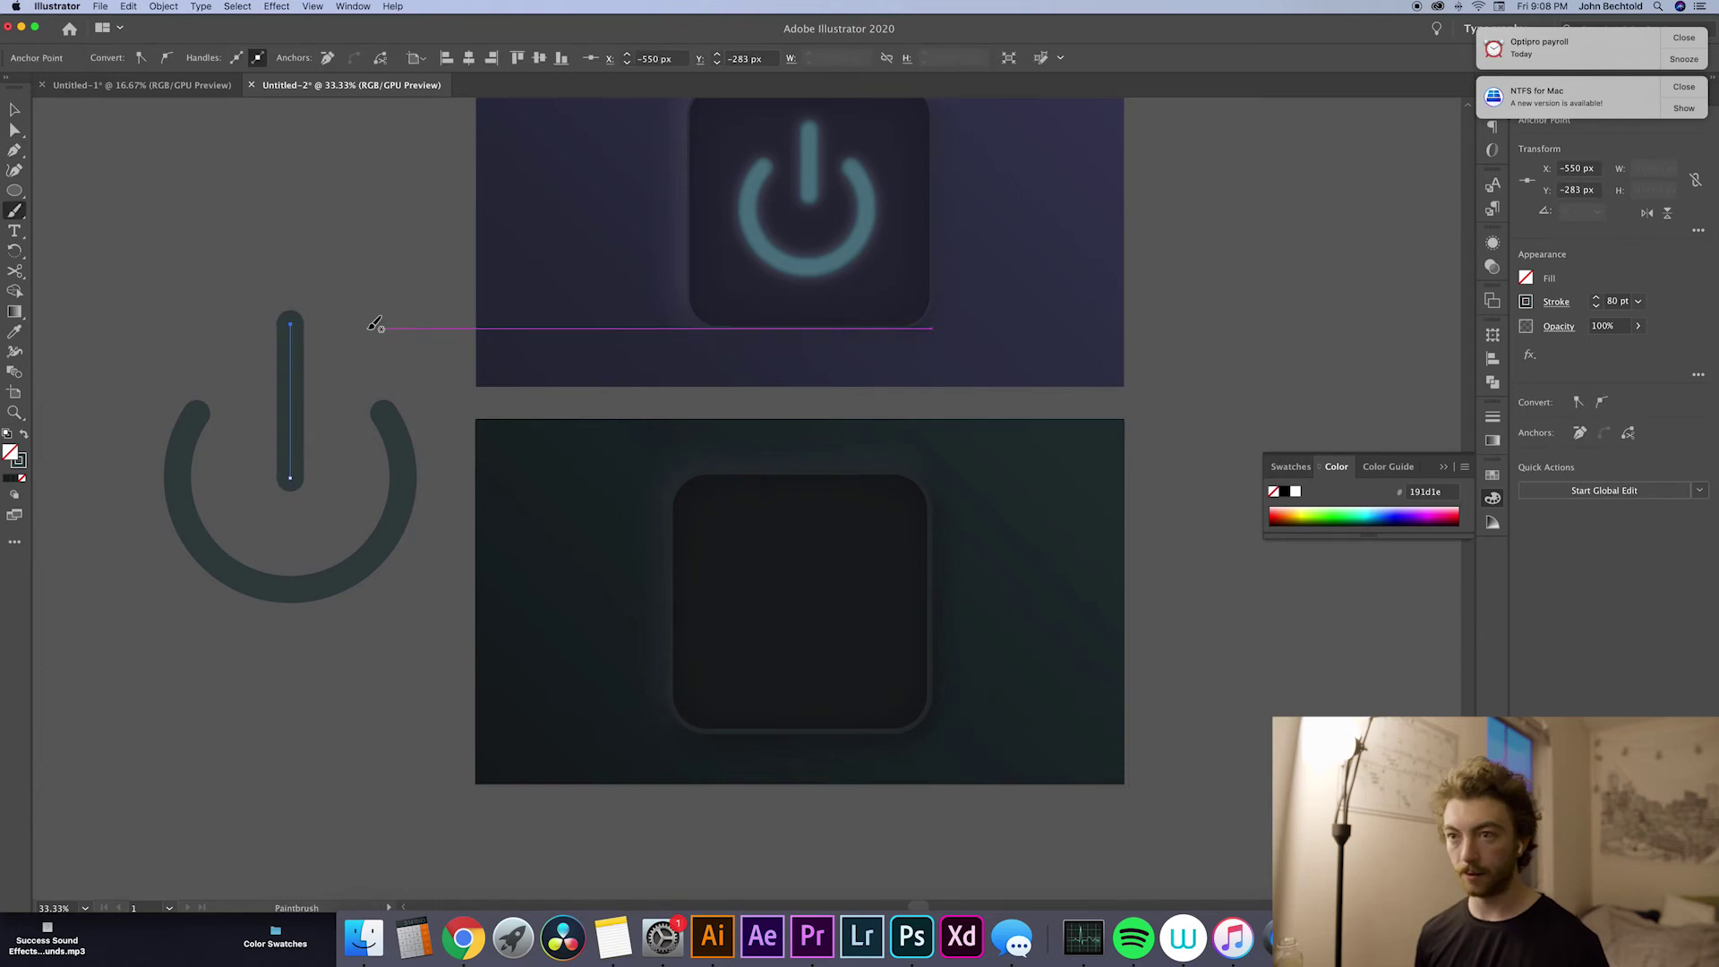
key("v")
left_click(362, 283)
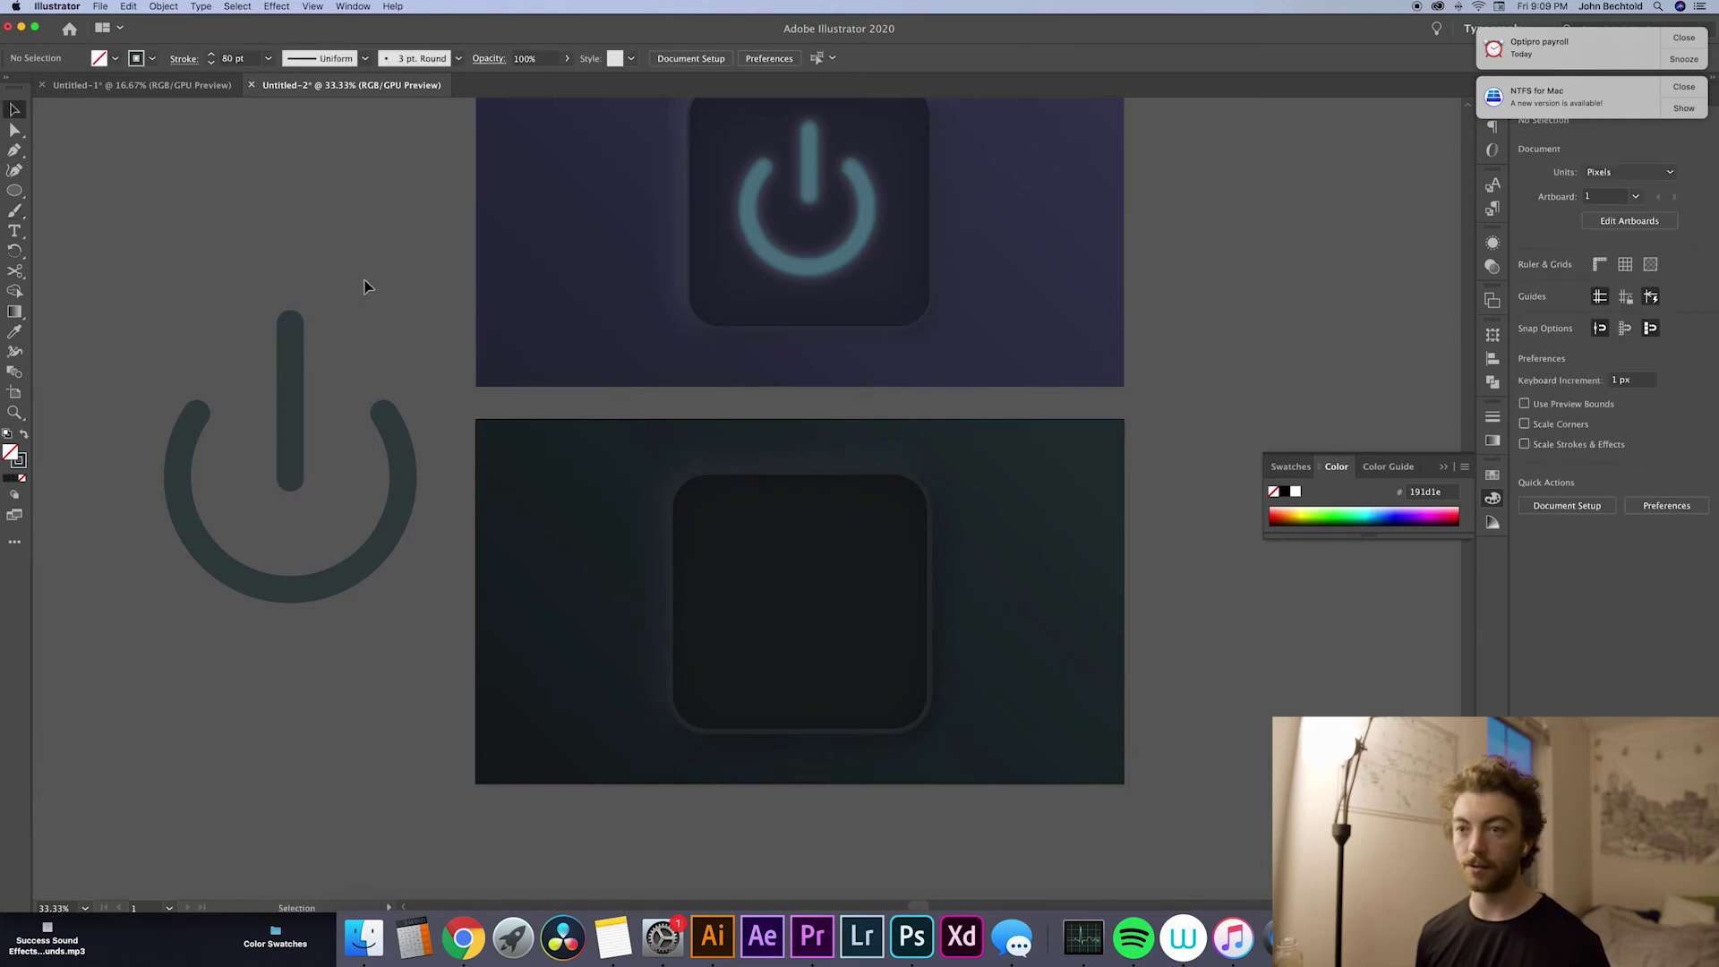
left_click(293, 332)
left_click_drag(290, 330, 290, 362)
left_click(419, 352)
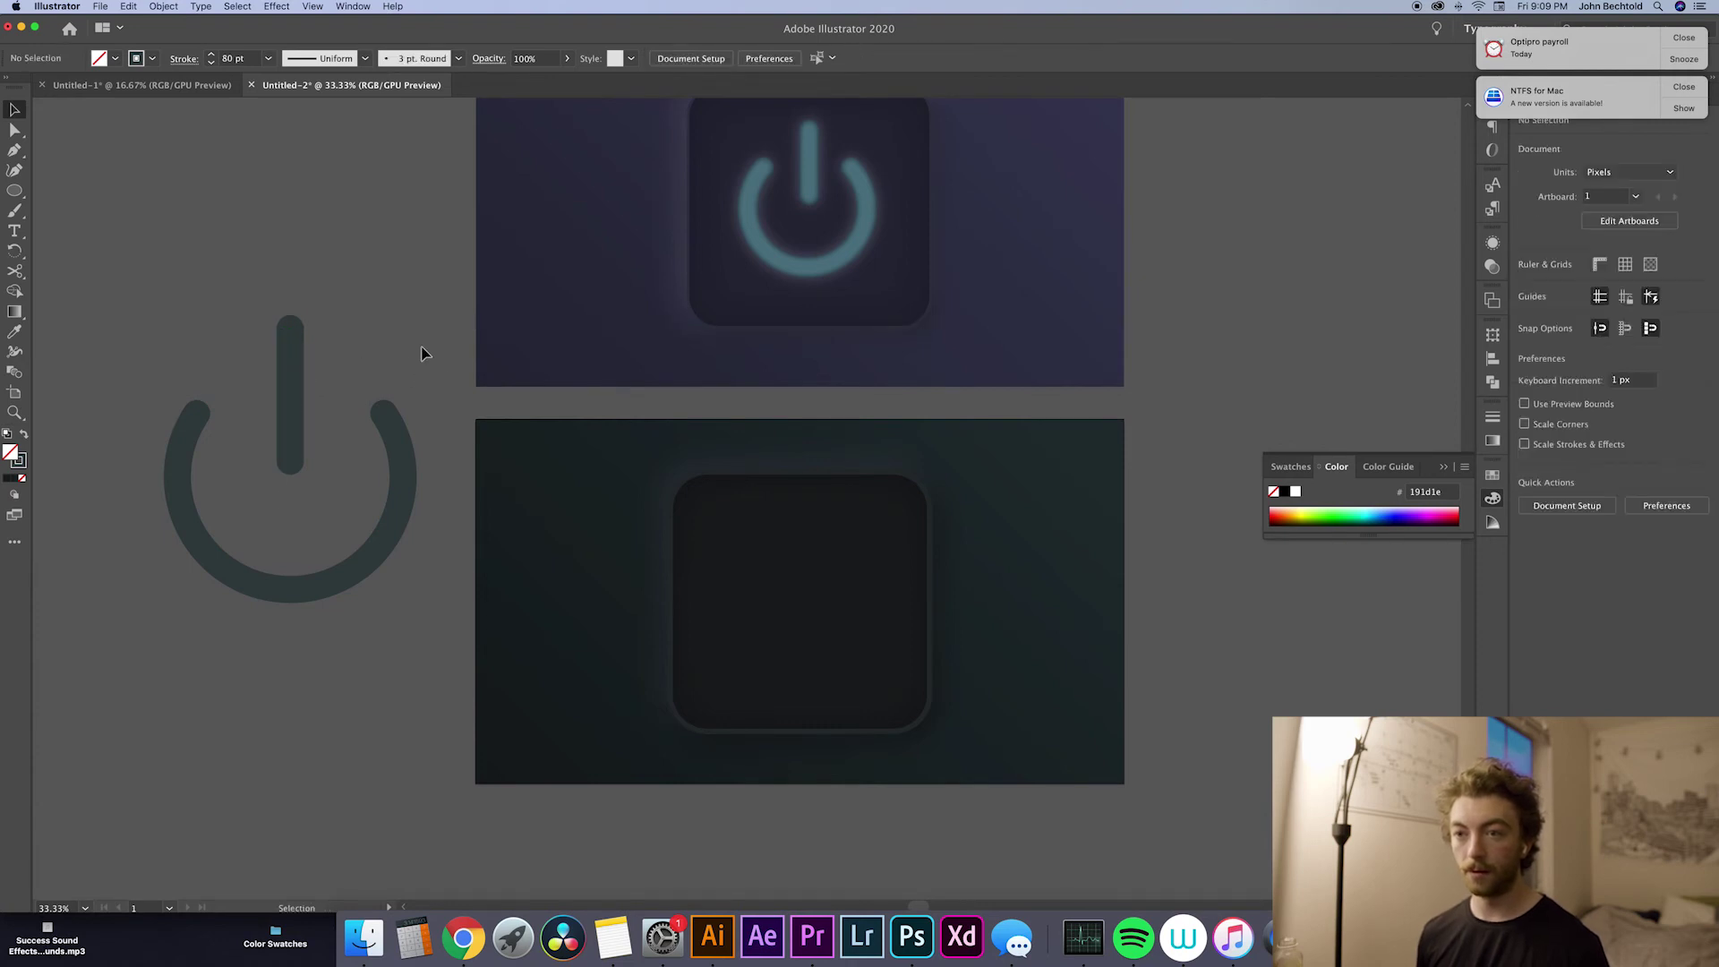
Step: Select the vertical stem and the arc together
left_click(295, 396)
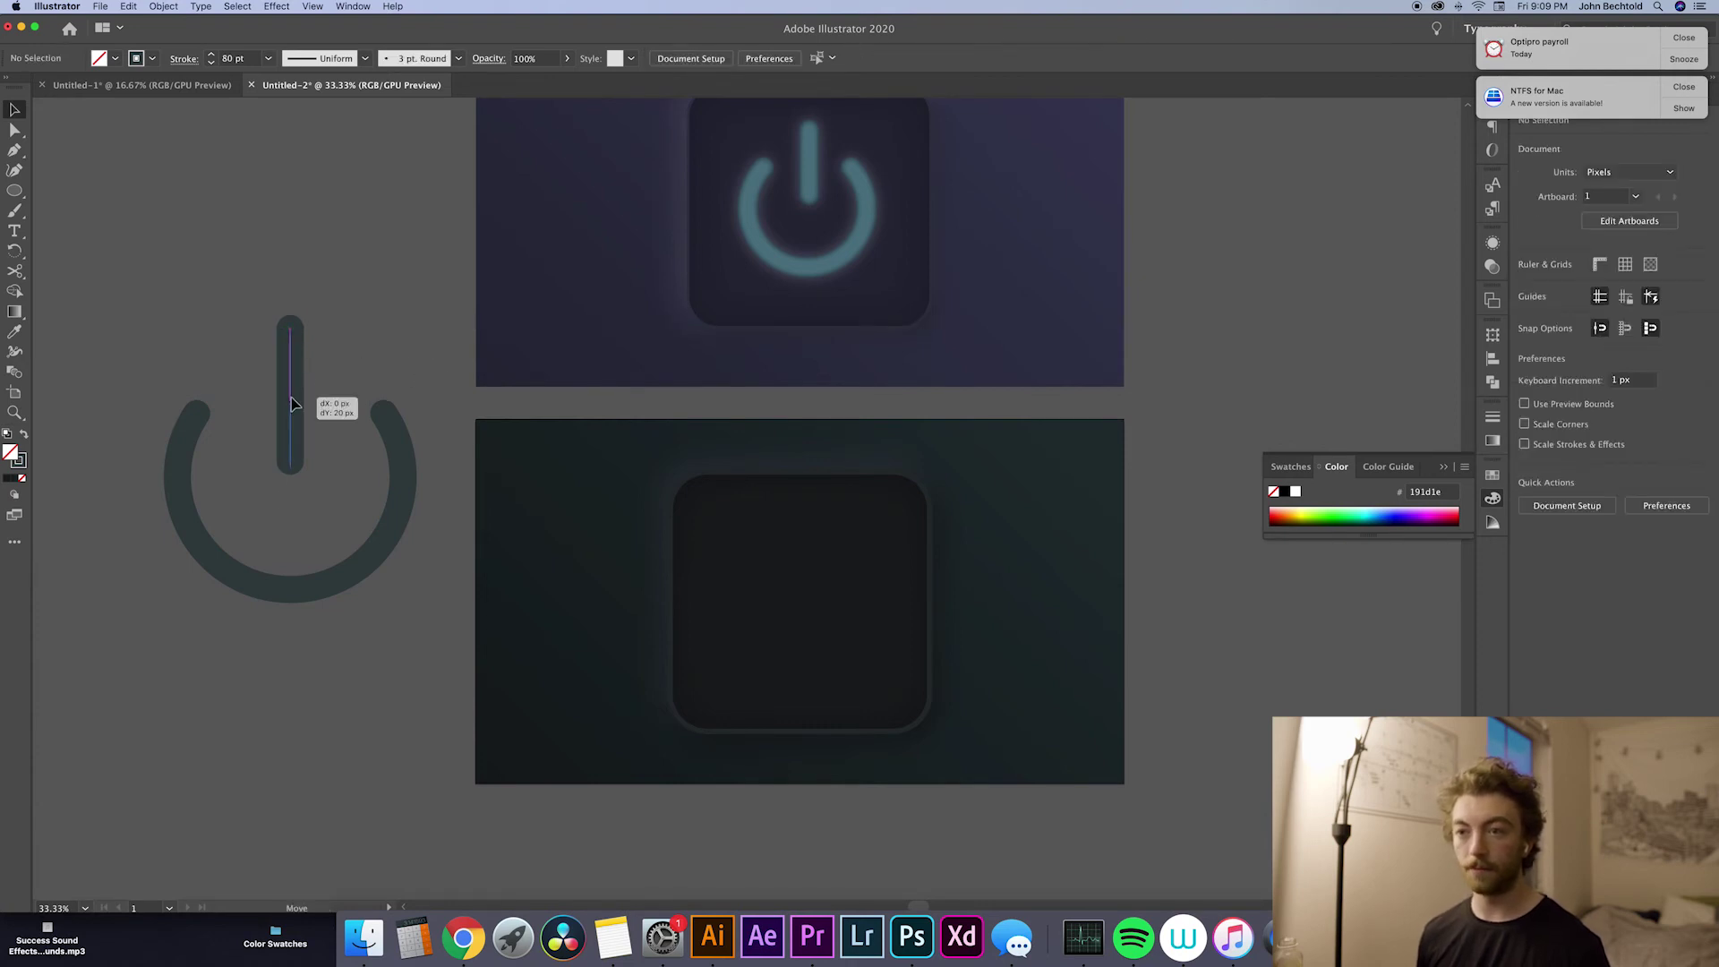
left_click(378, 351)
key("super+a")
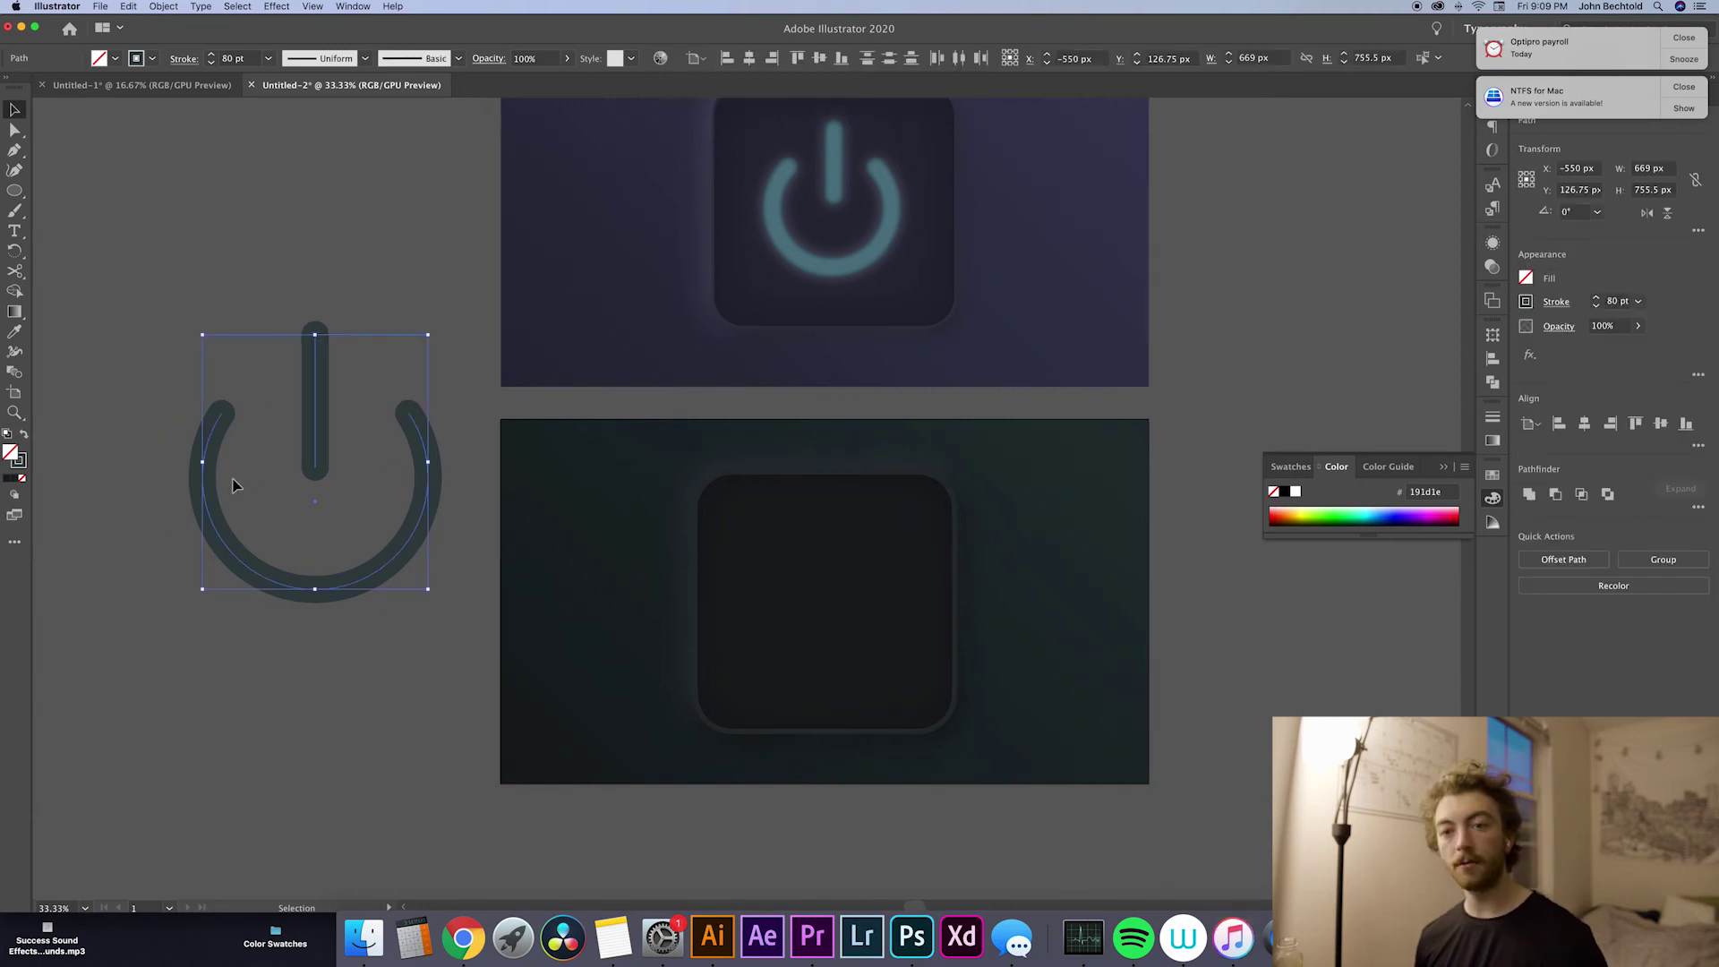
left_click(21, 462)
Step: Recolour the ring and stem strokes to teal-grey #475c5e
double_click(20, 461)
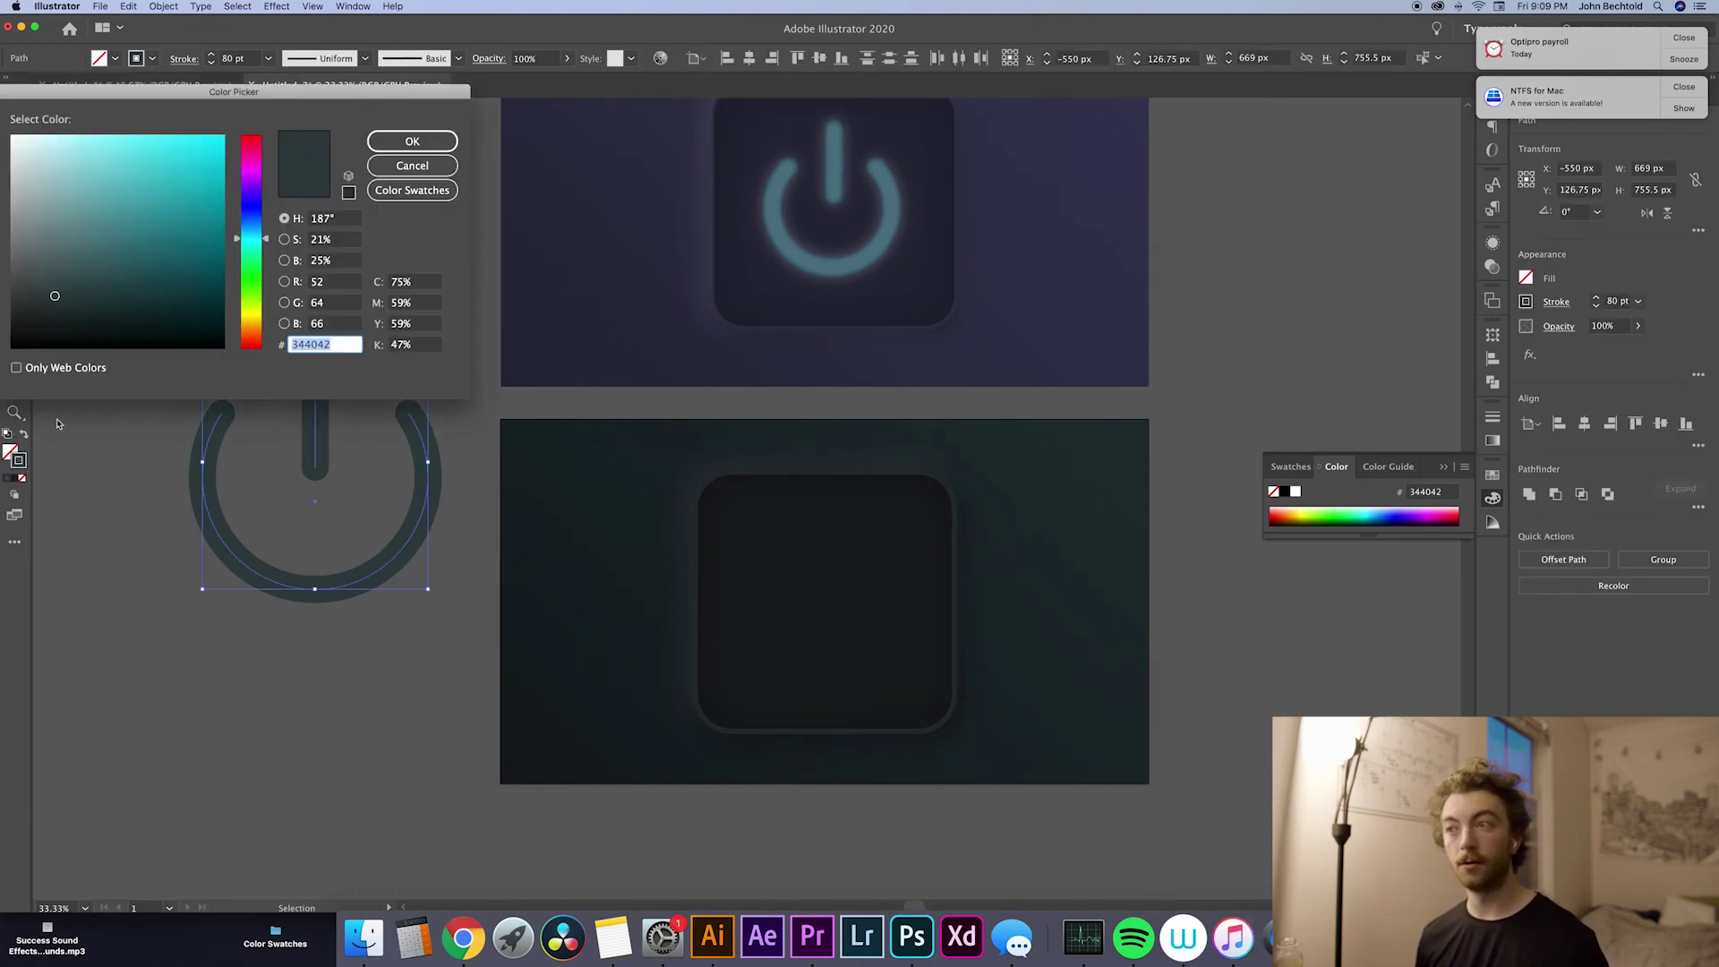
left_click_drag(54, 294, 63, 270)
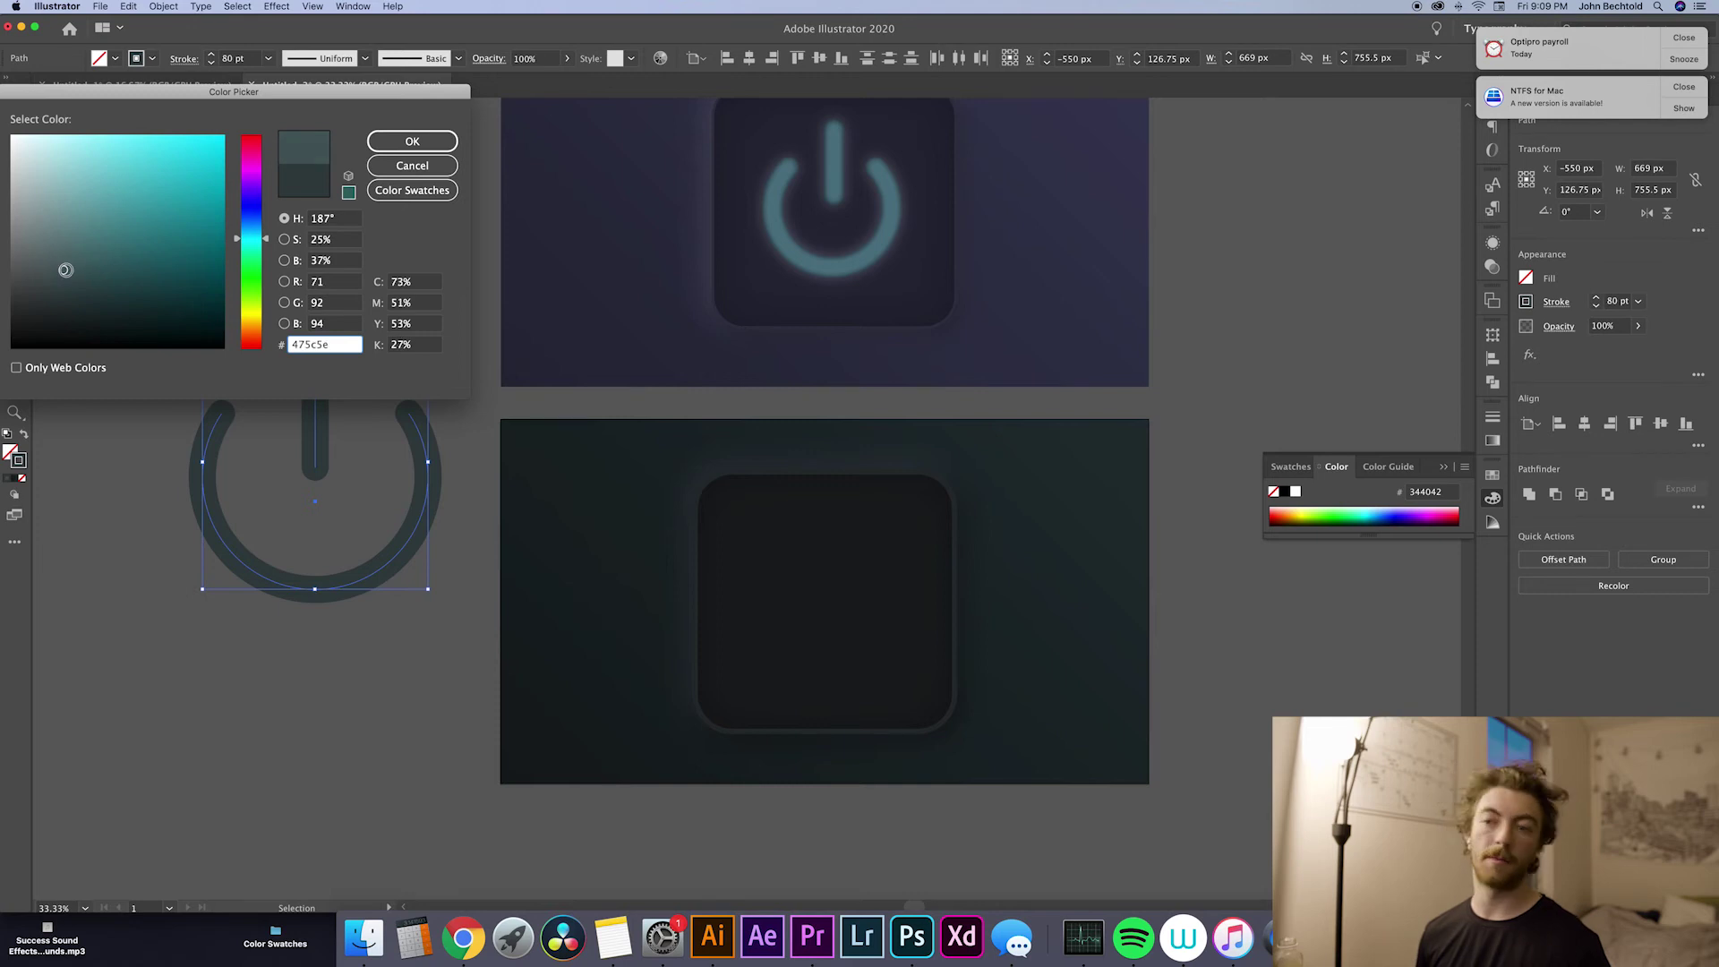
left_click(380, 146)
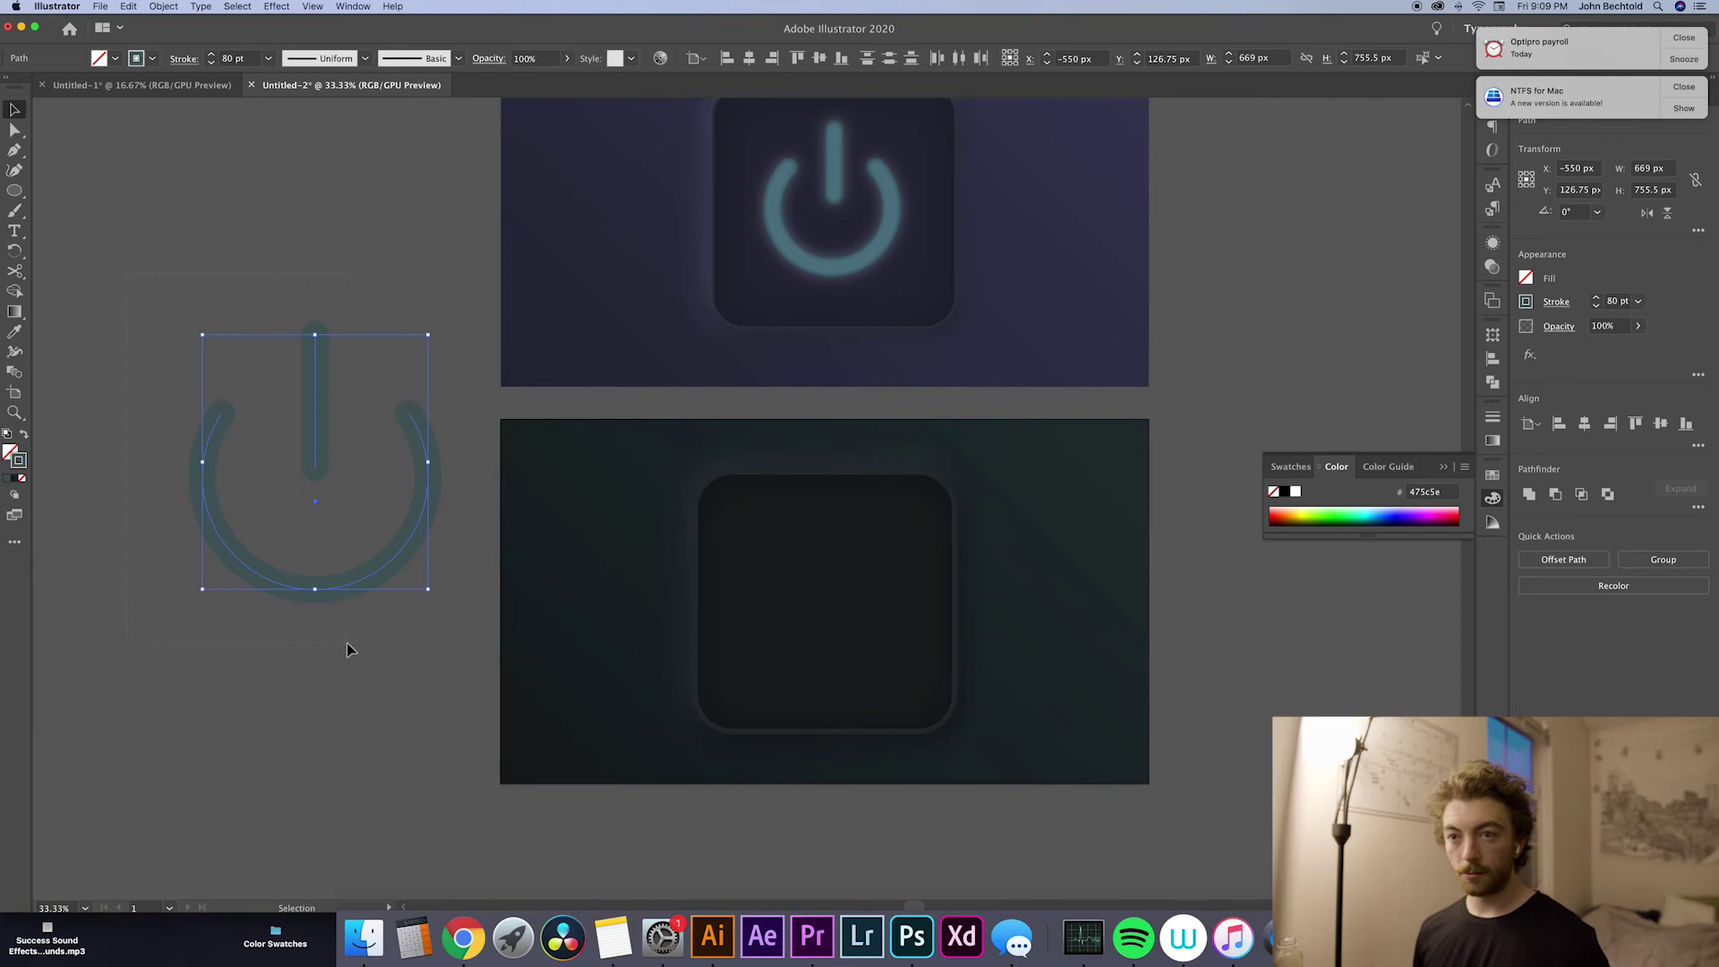
left_click(482, 608)
scroll(858, 869, "right", 1)
left_click(741, 580)
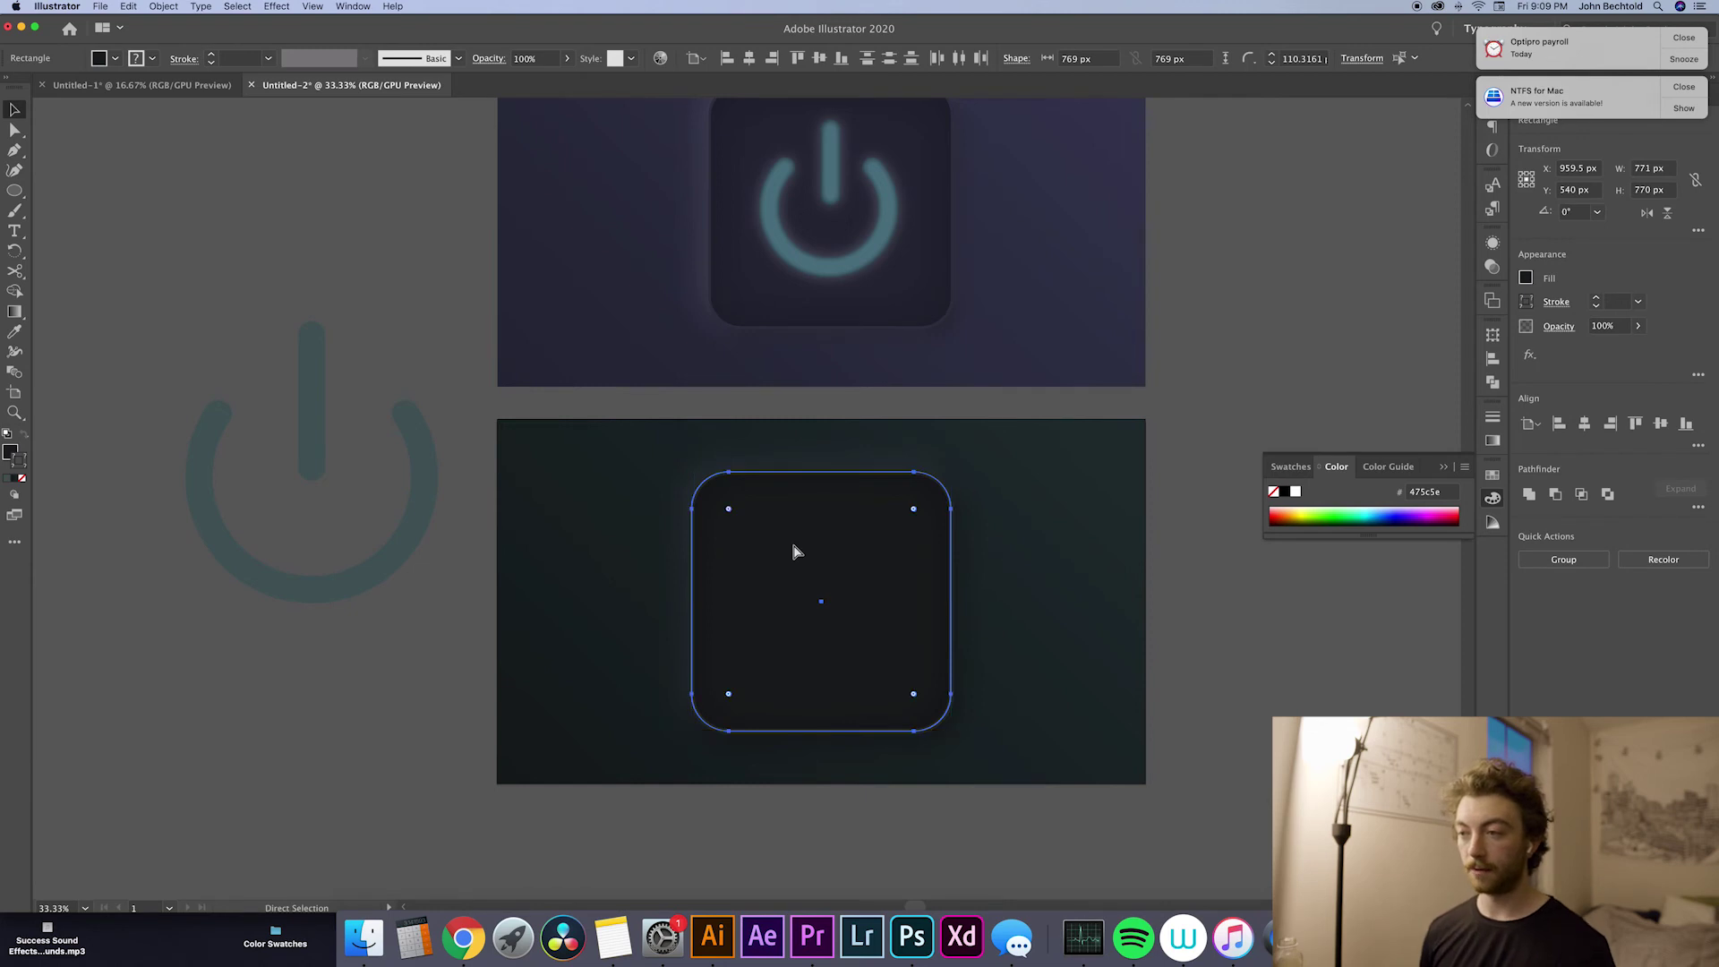
key("super+shift+a")
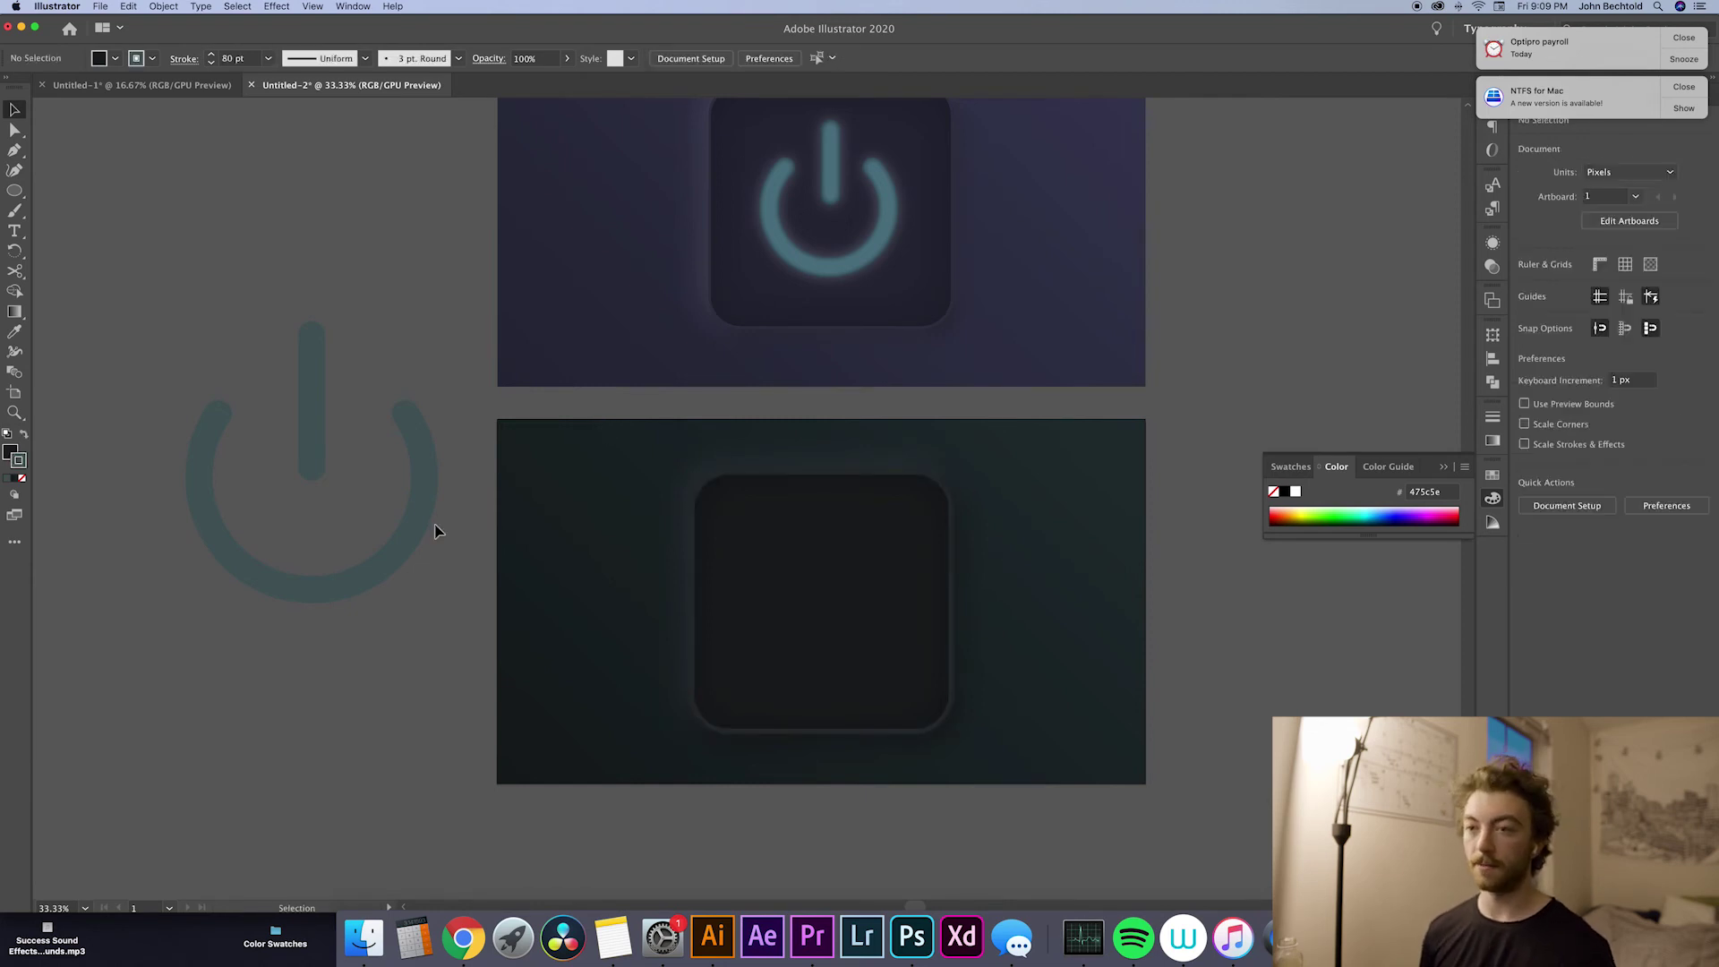
Step: Shrink the power symbol and move it onto the dark rounded square
left_click_drag(434, 656, 179, 376)
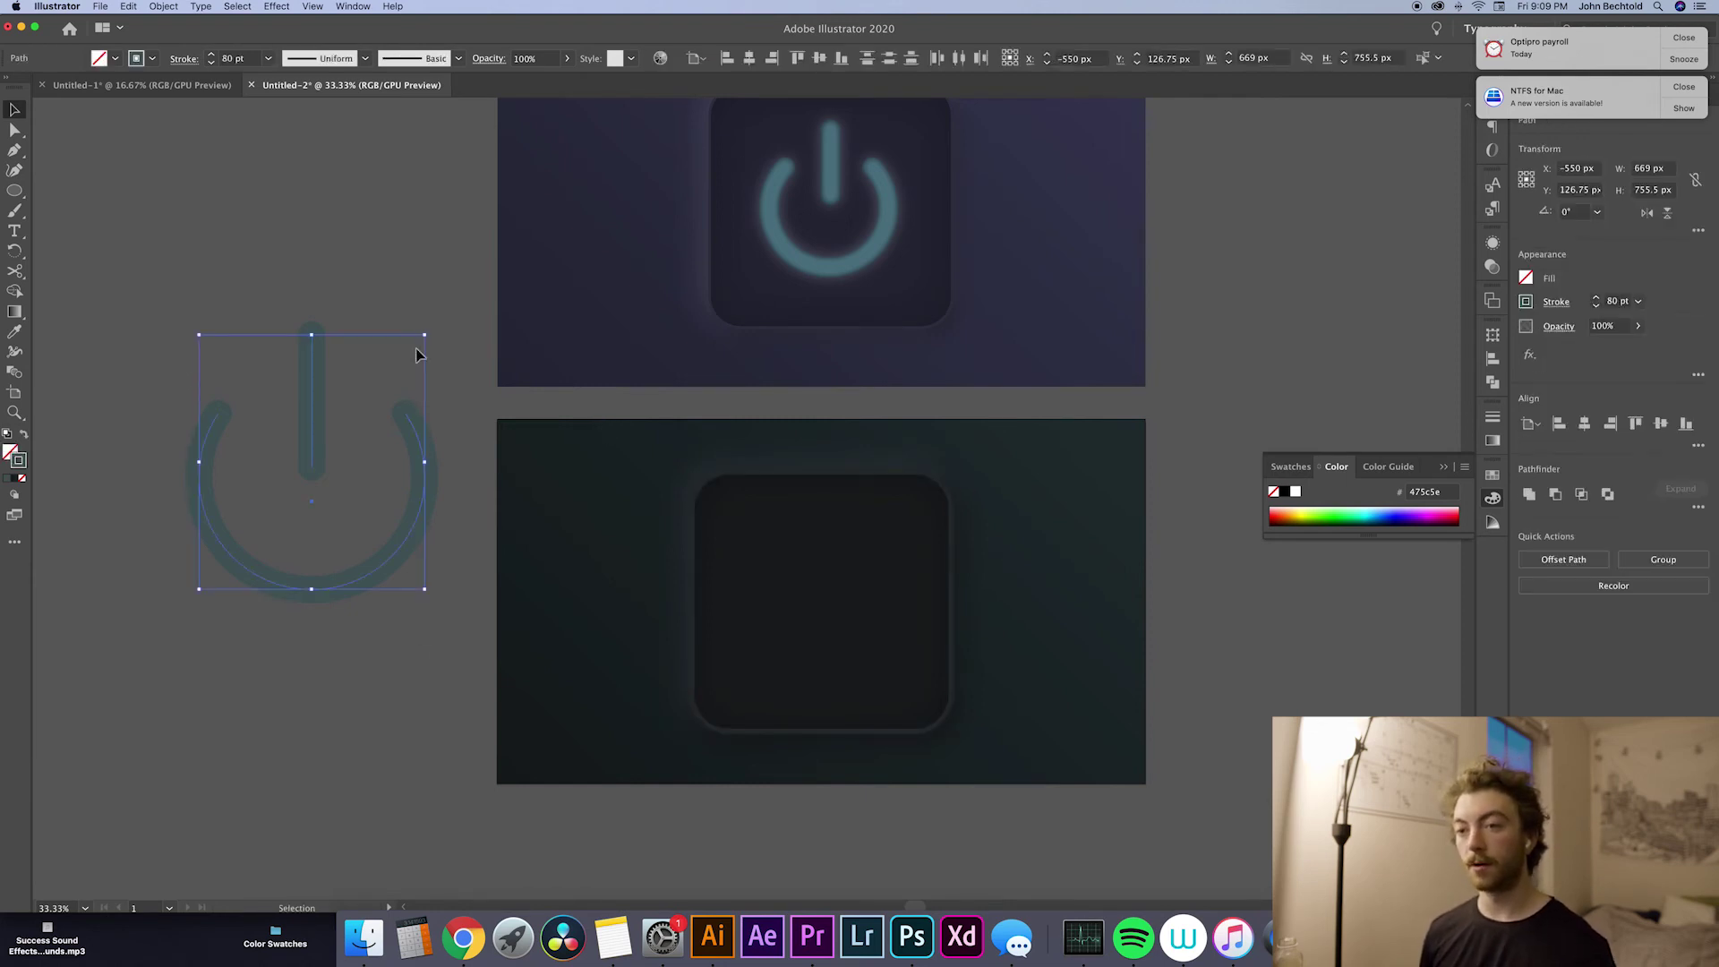
left_click_drag(424, 334, 339, 398)
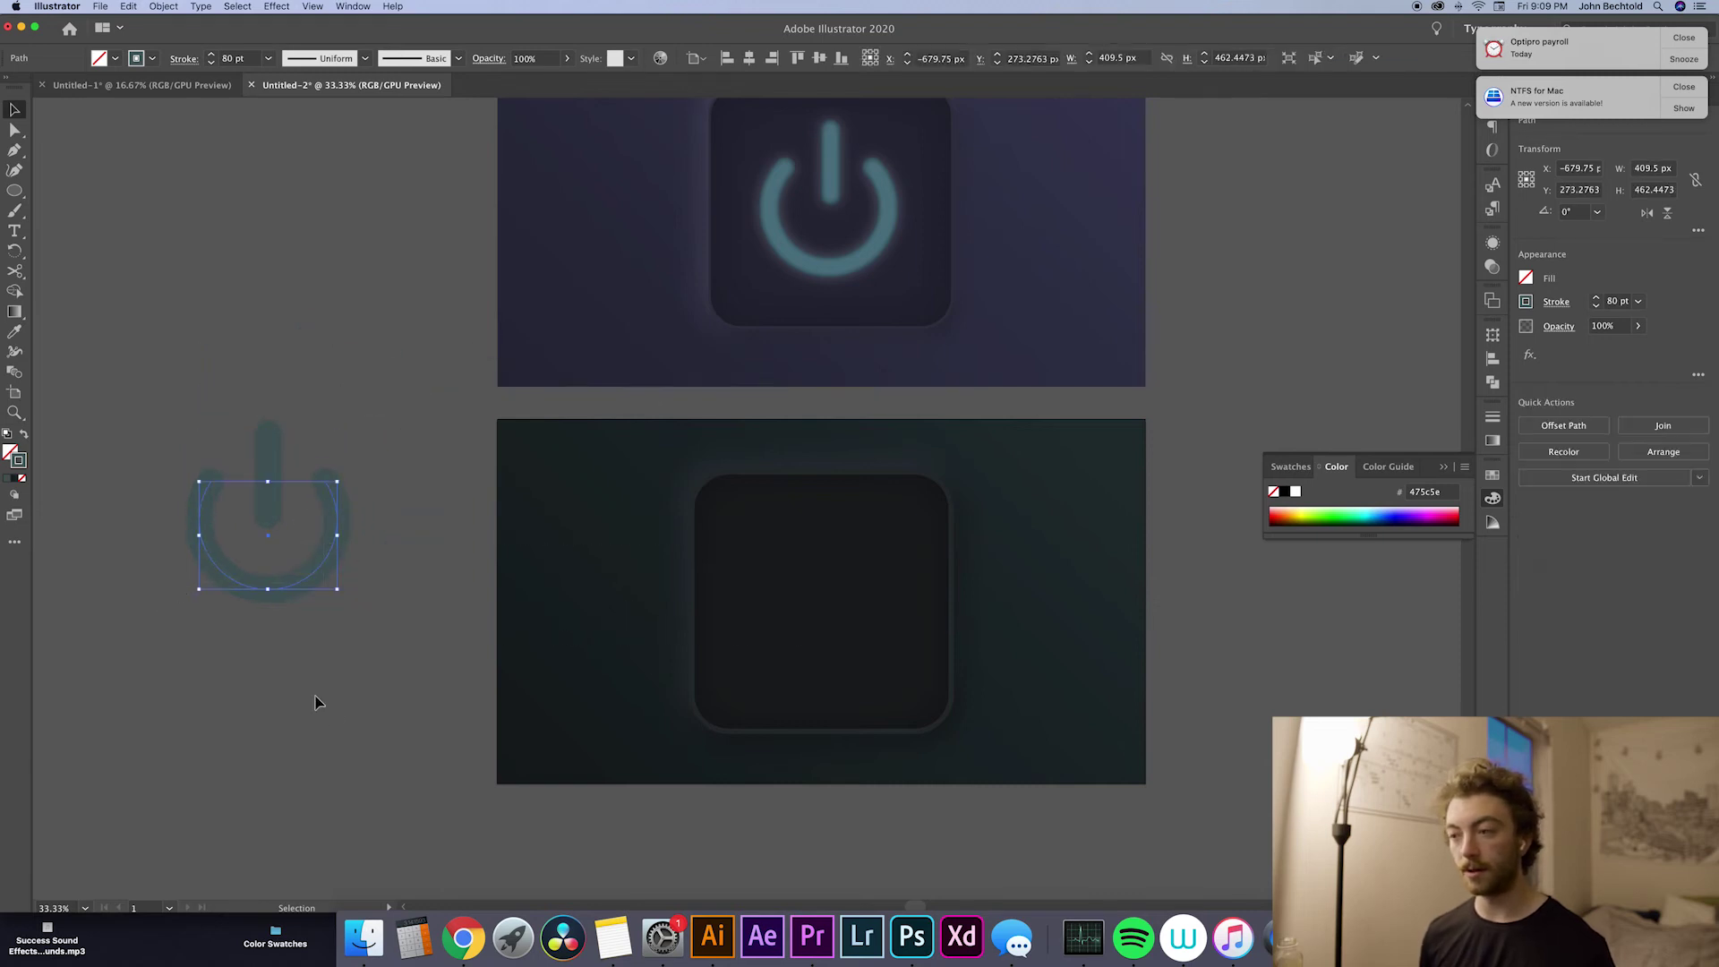
left_click_drag(272, 471, 826, 556)
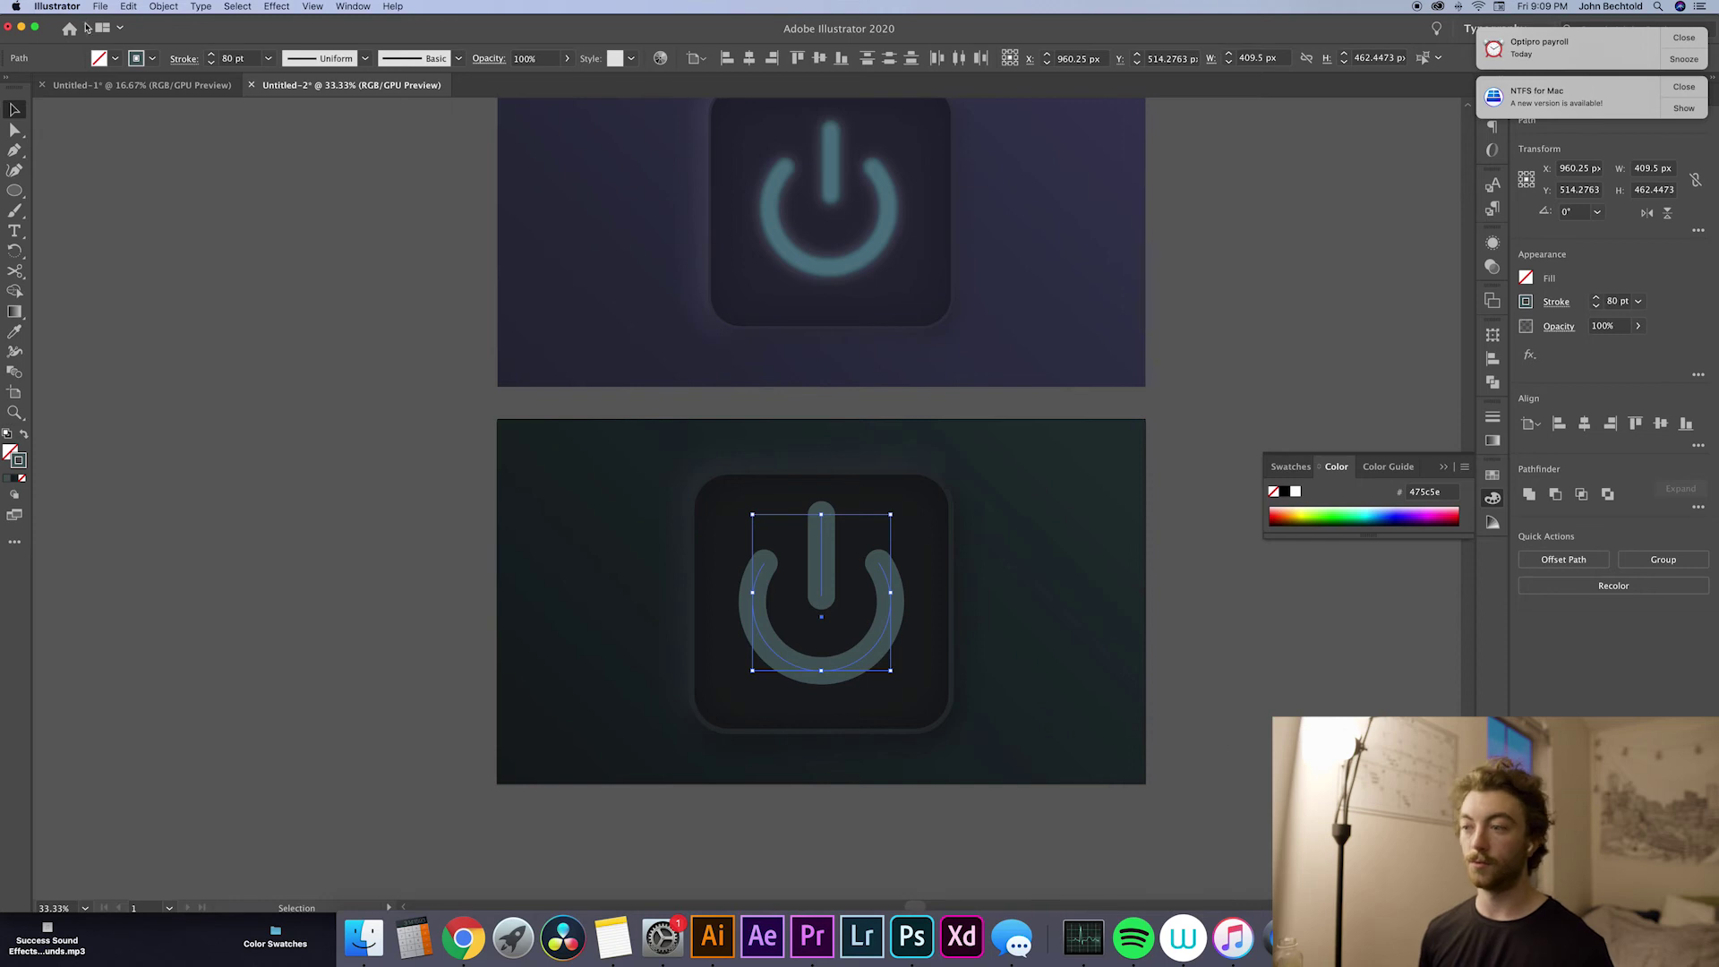
Step: Thin the icon's stroke to 60 pt, resize it to about 375 × 424 px and centre it
left_click(211, 65)
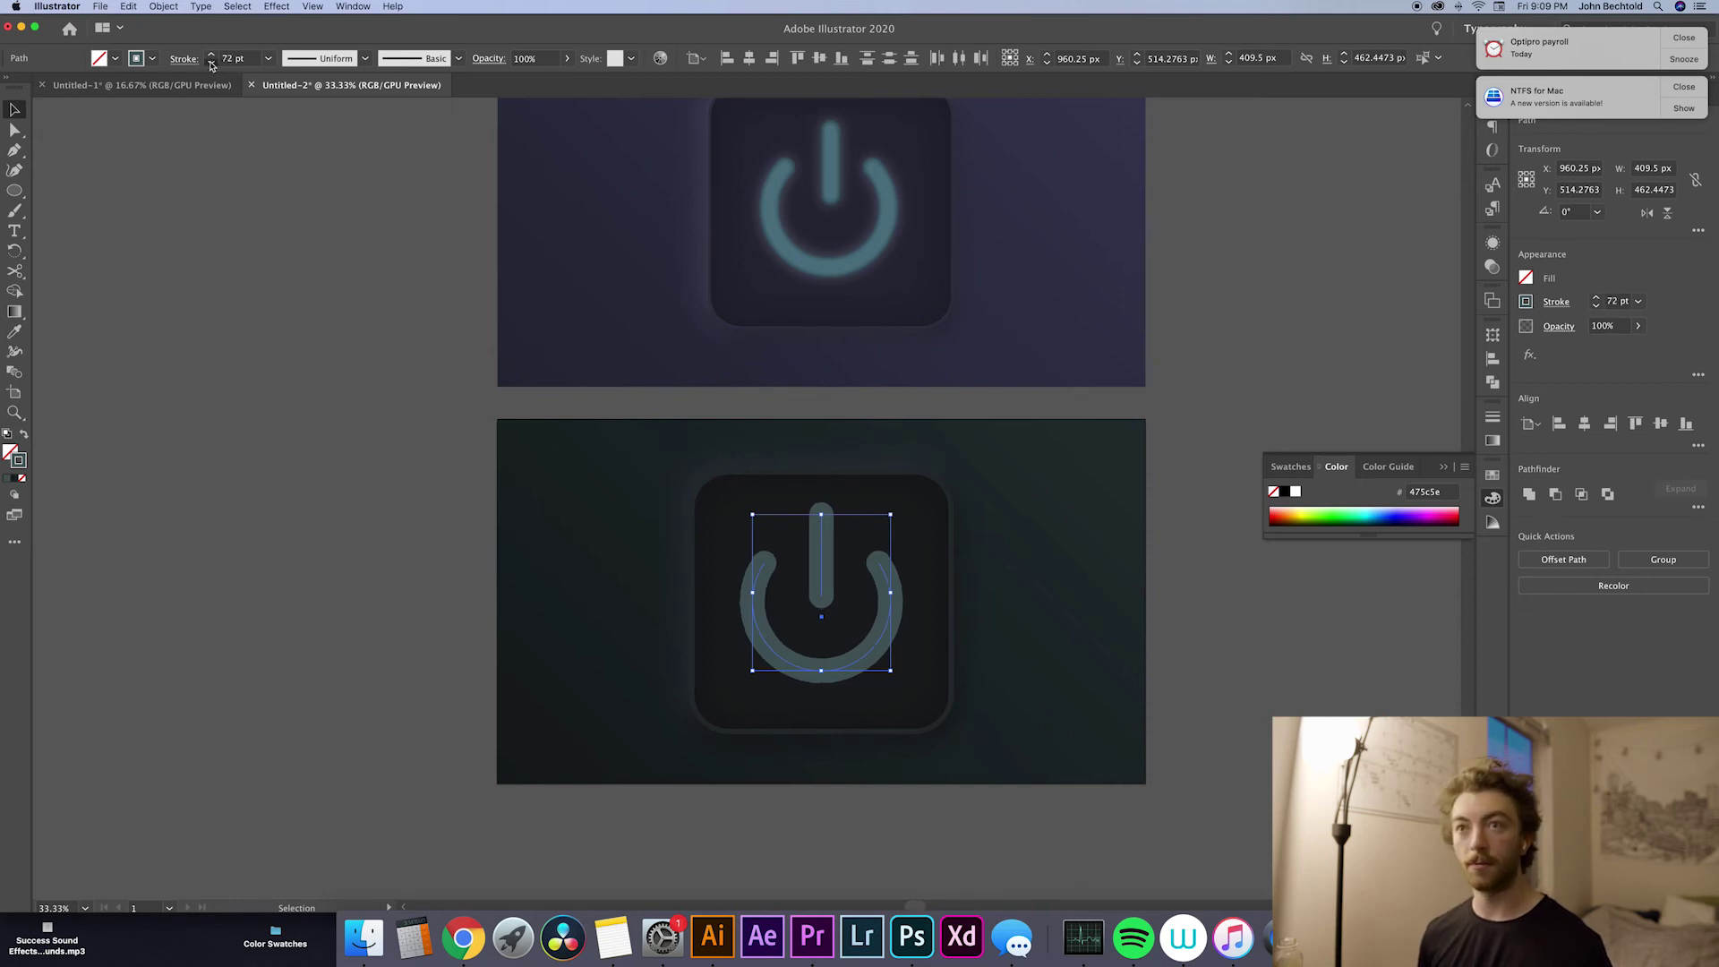
left_click(211, 66)
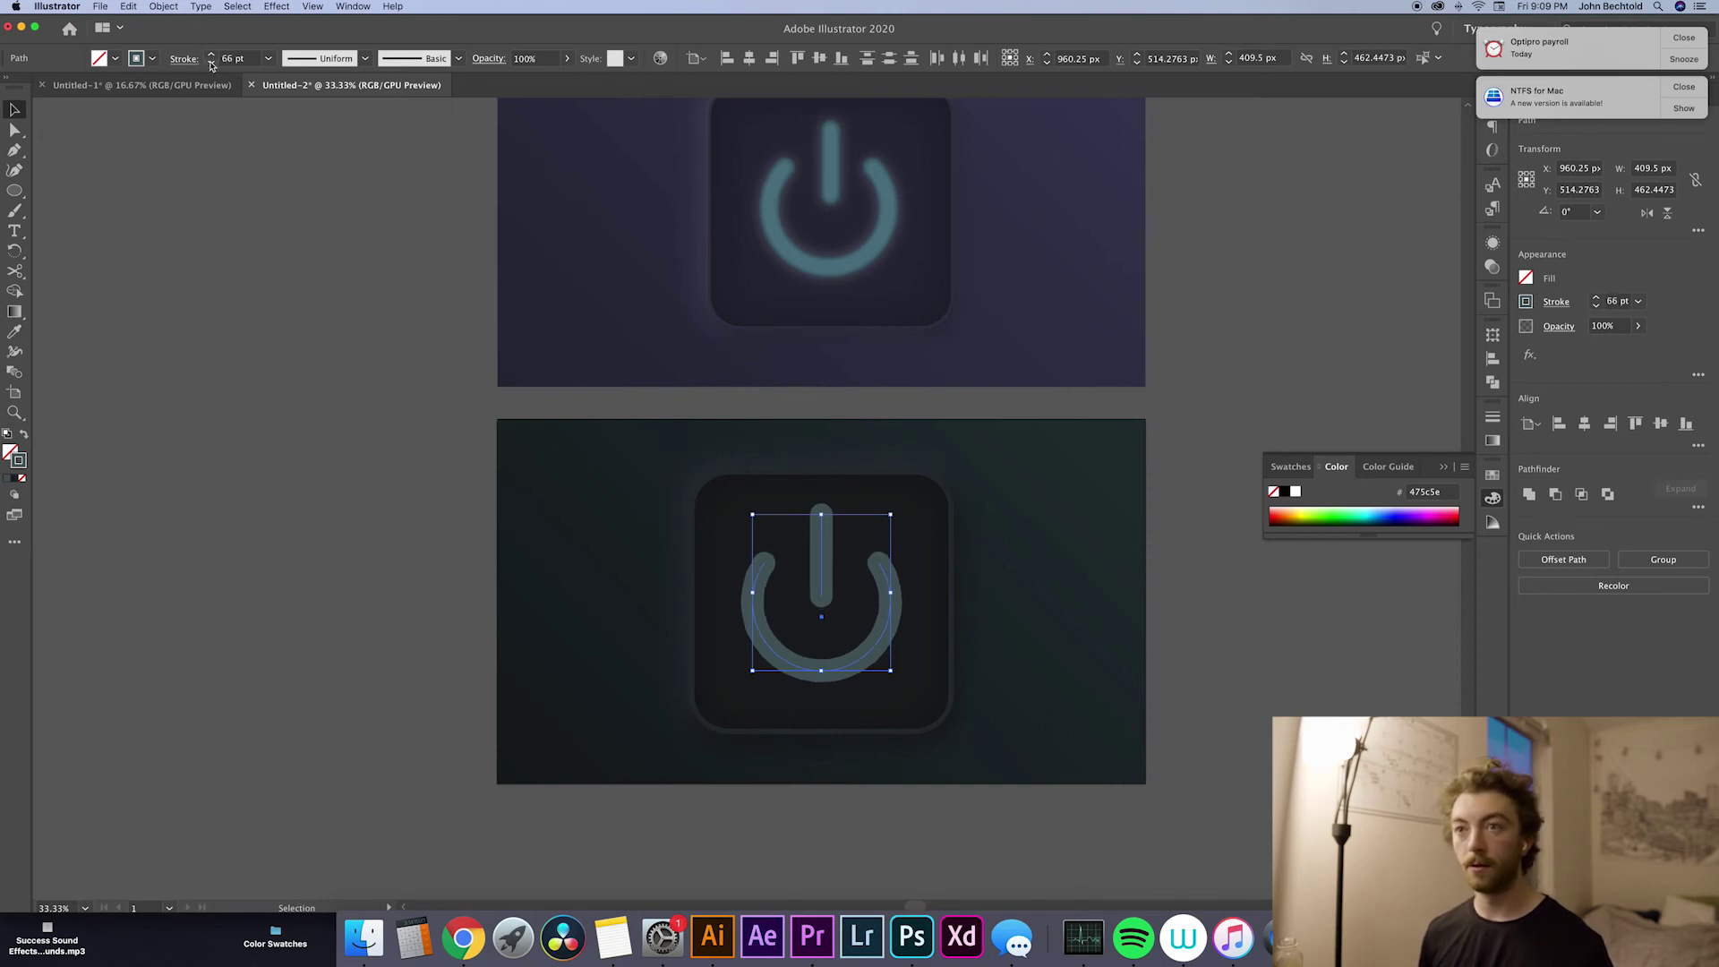
left_click(212, 66)
left_click(211, 66)
left_click(212, 65)
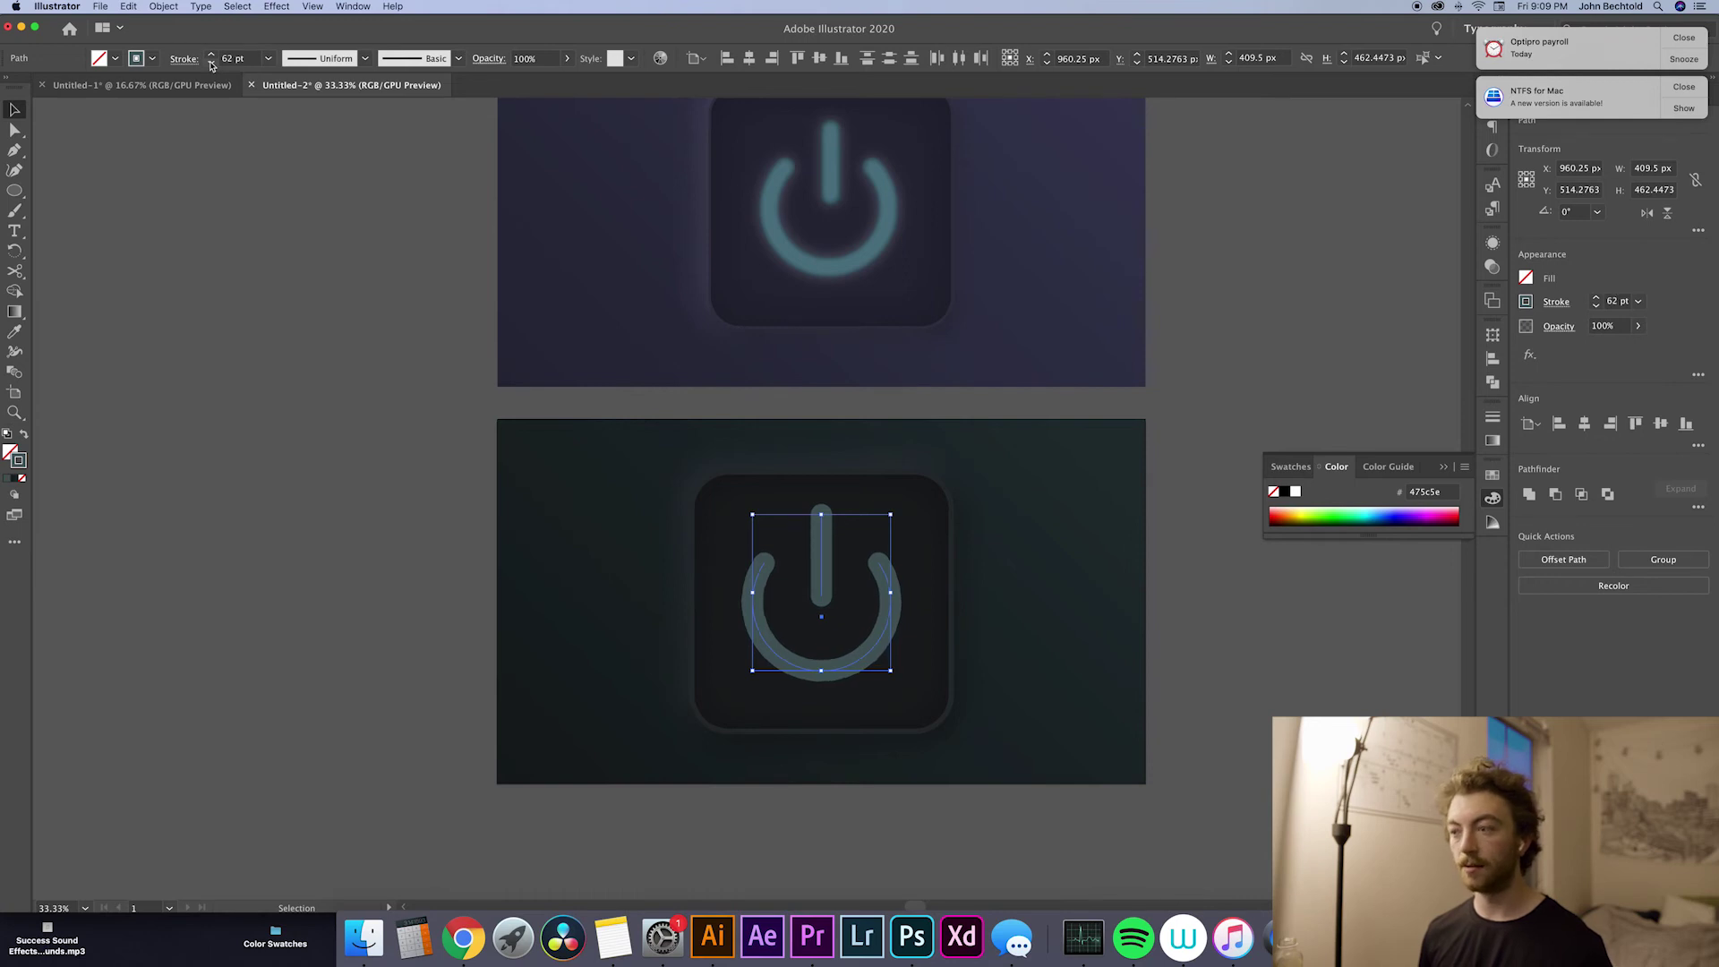
left_click(211, 65)
left_click(211, 65)
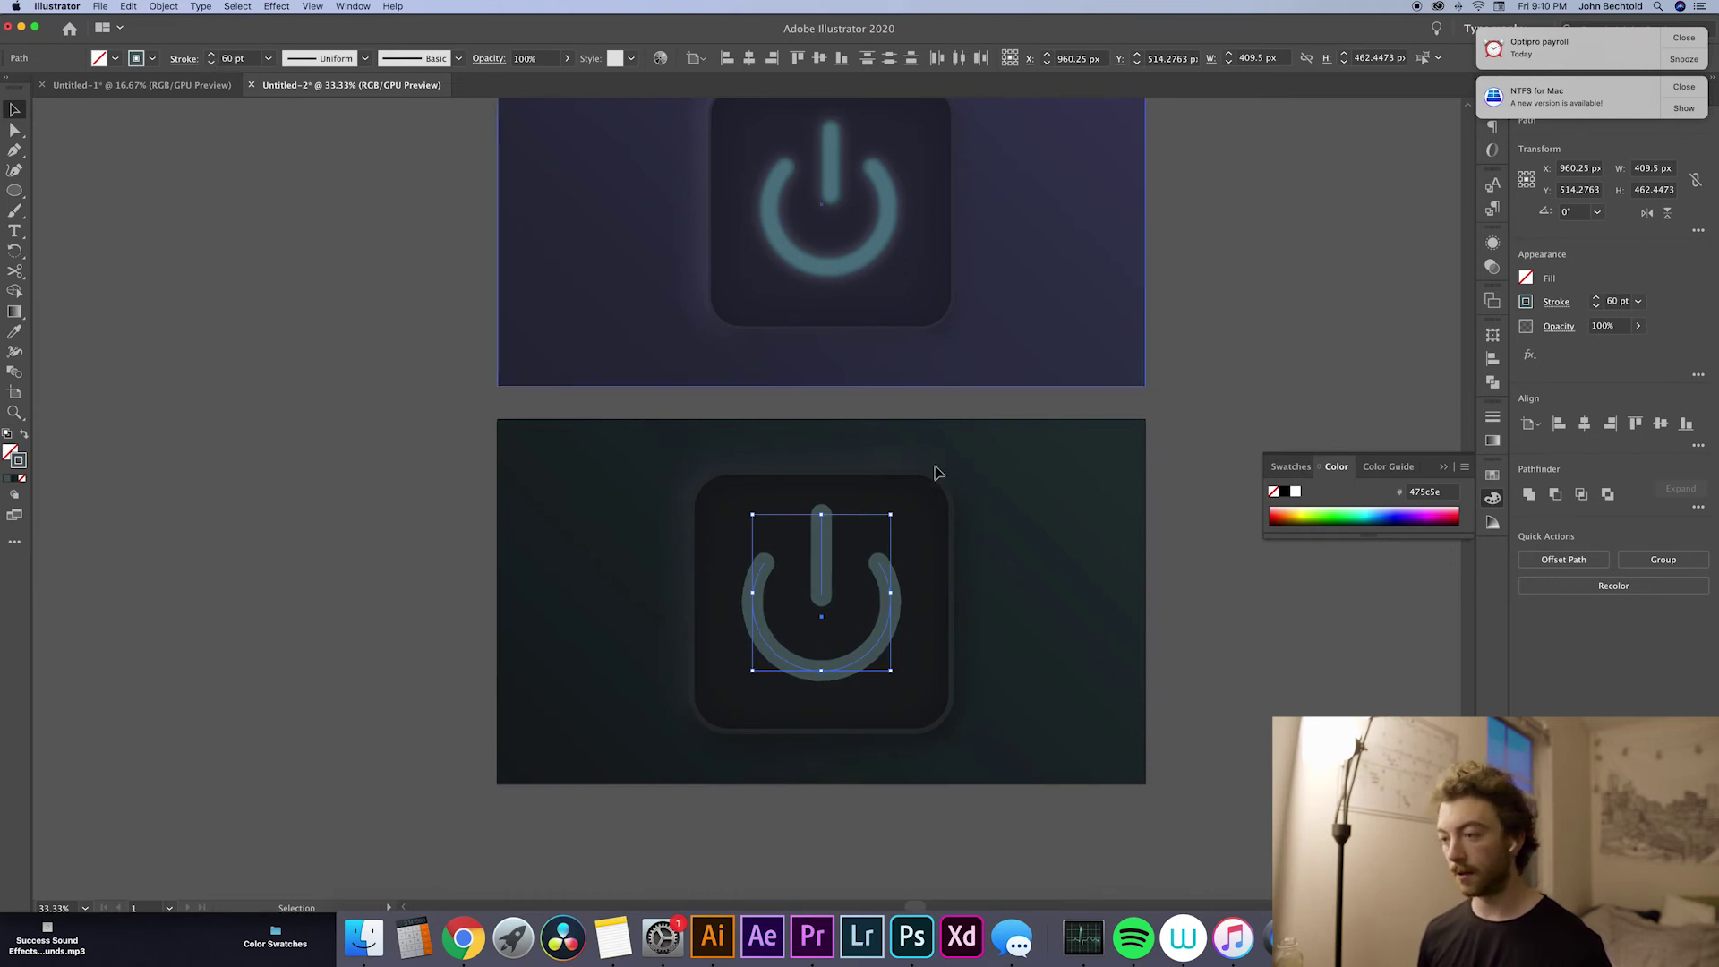
left_click_drag(893, 517, 881, 526)
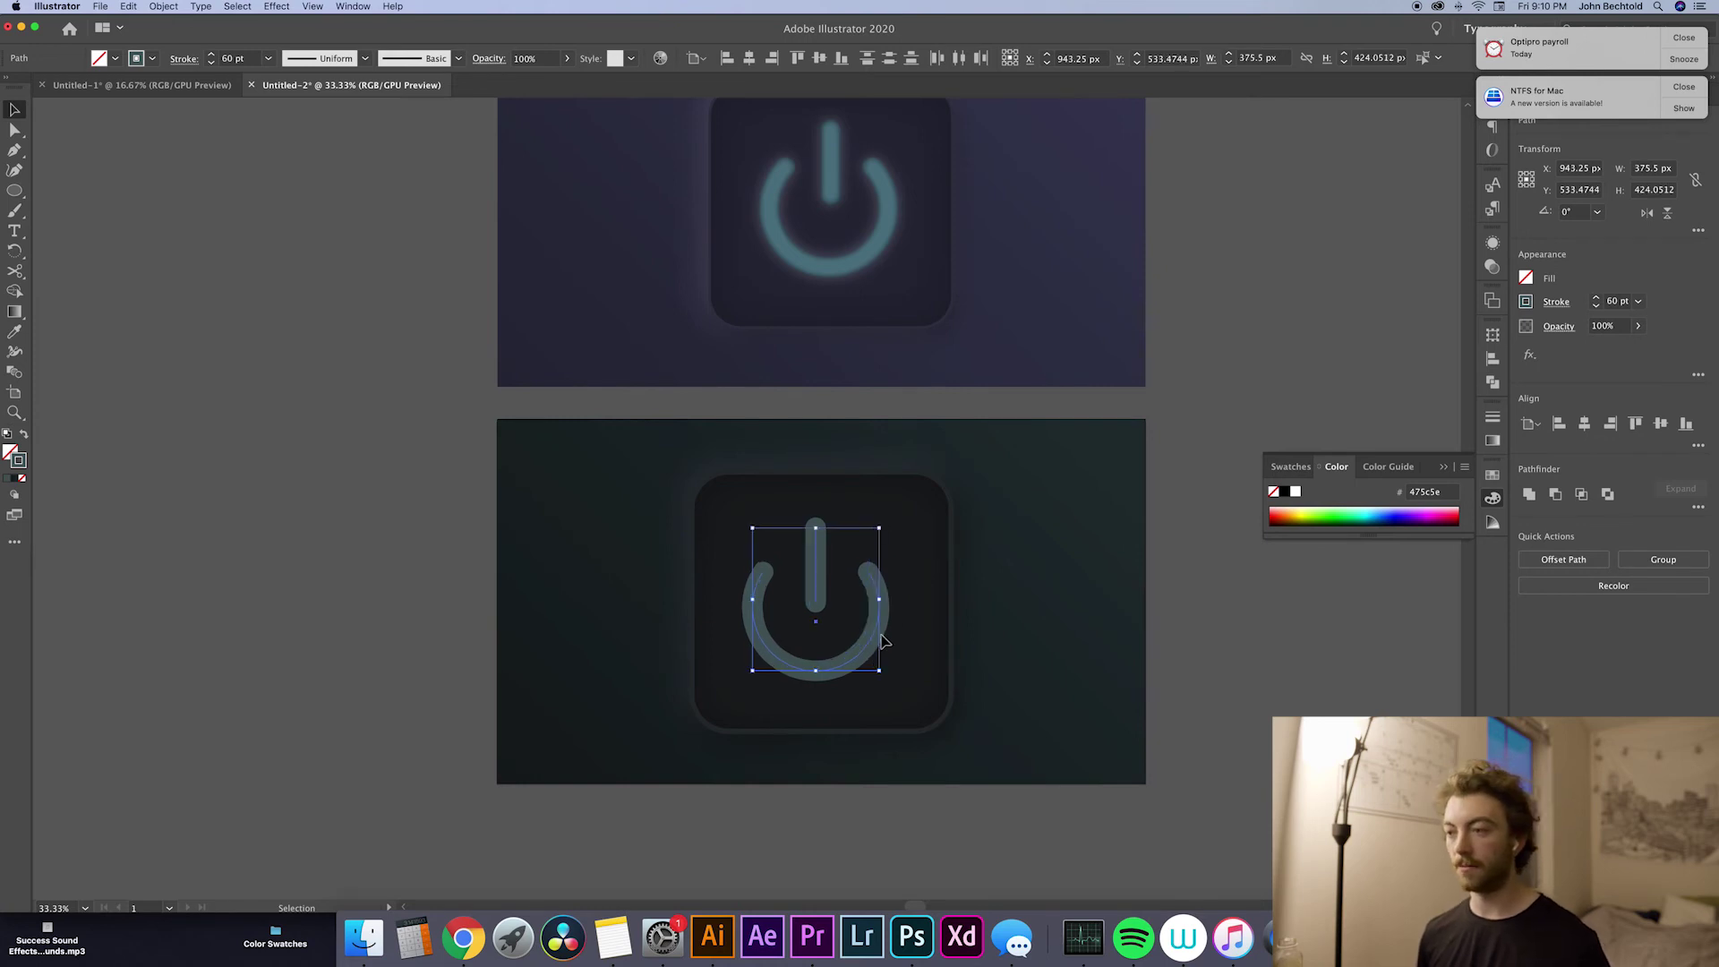
left_click_drag(878, 640, 886, 640)
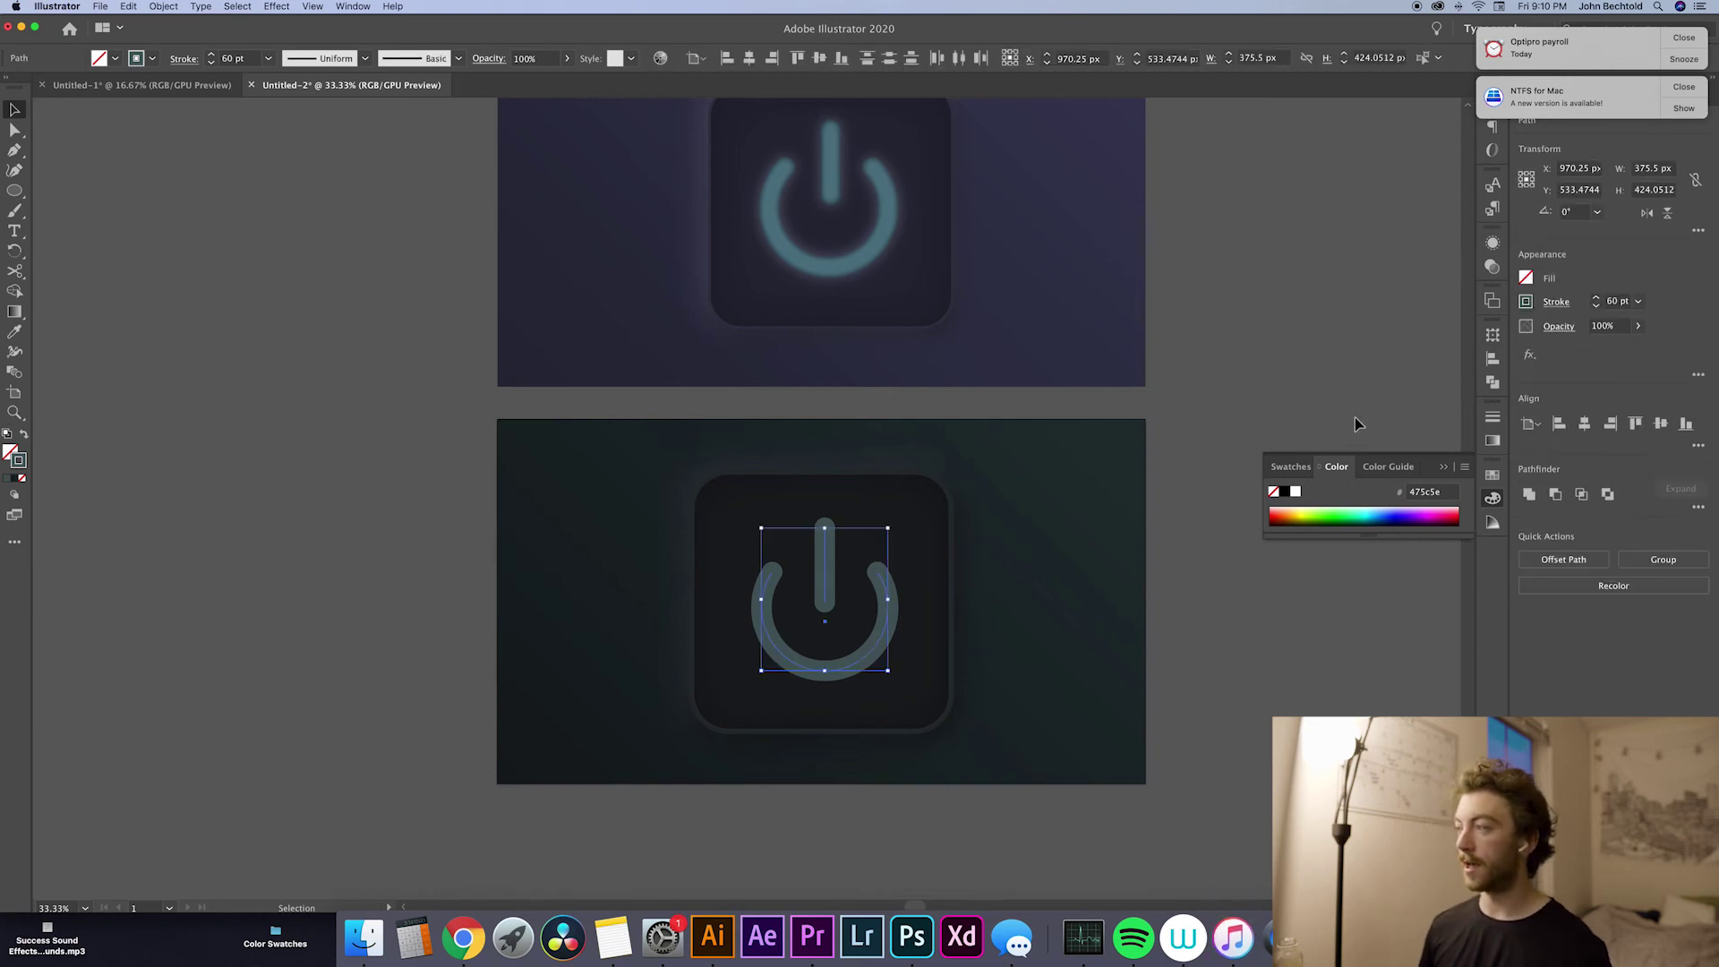
left_click(1530, 355)
Step: Apply a black Edge Inner Glow to the power icon at 47% opacity, 20 px blur
mouse_move(1558, 471)
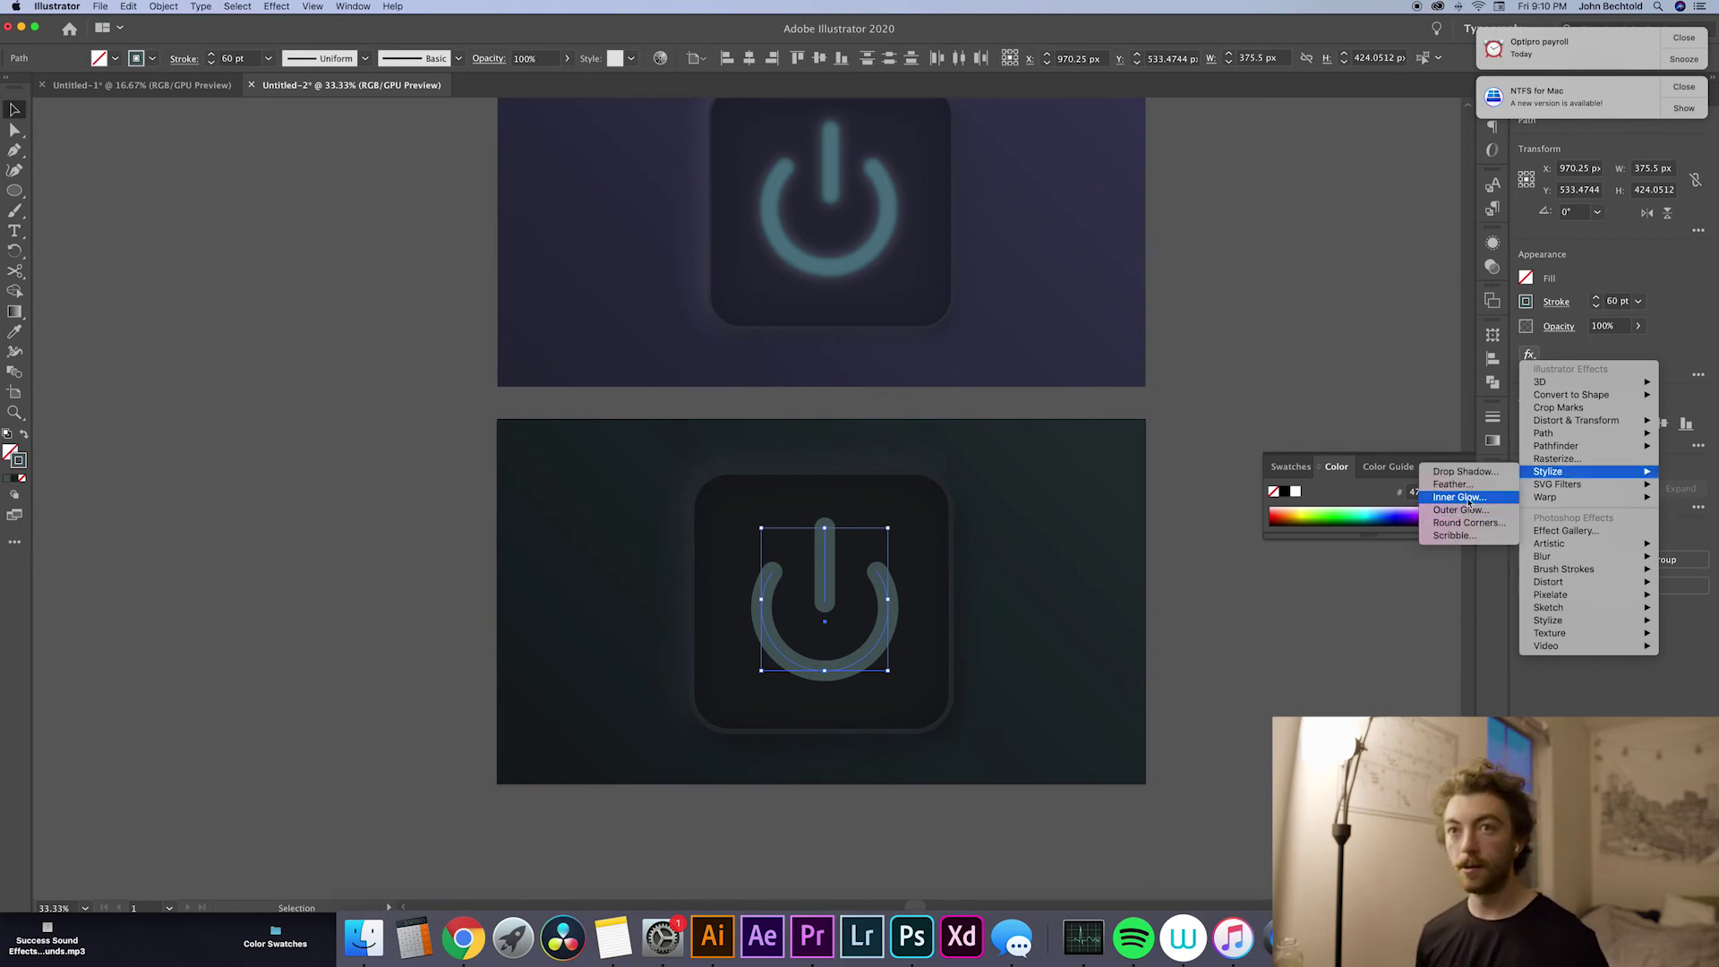
left_click(1469, 499)
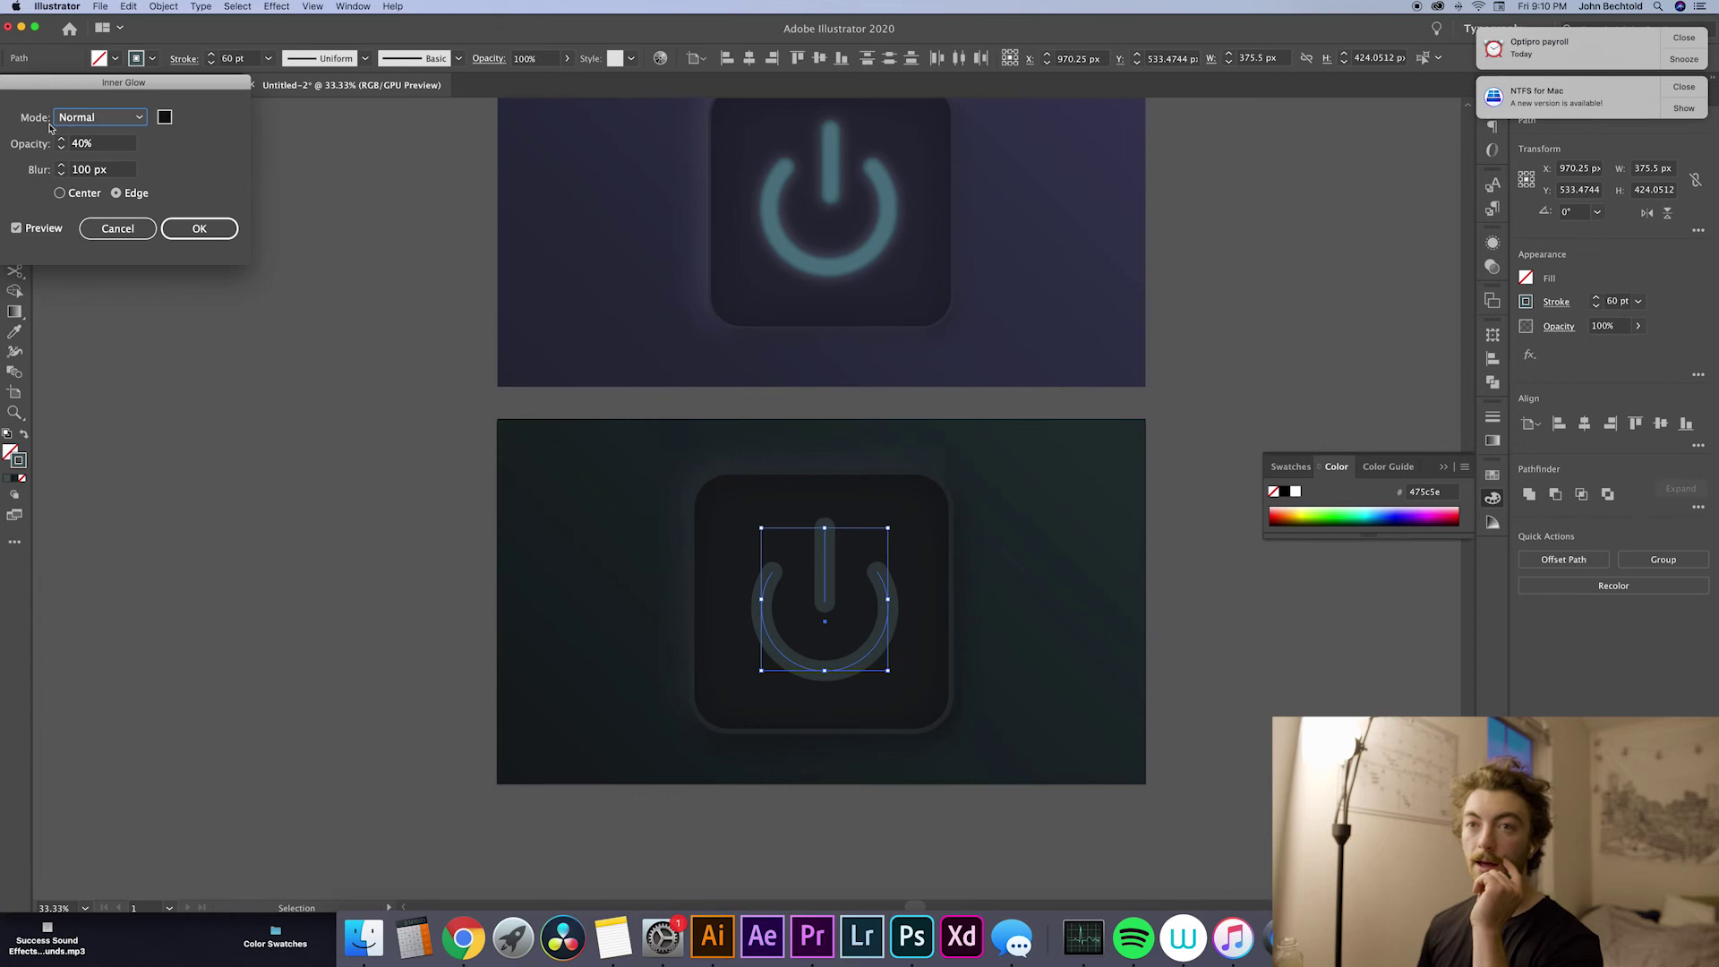
left_click(61, 174)
left_click(62, 175)
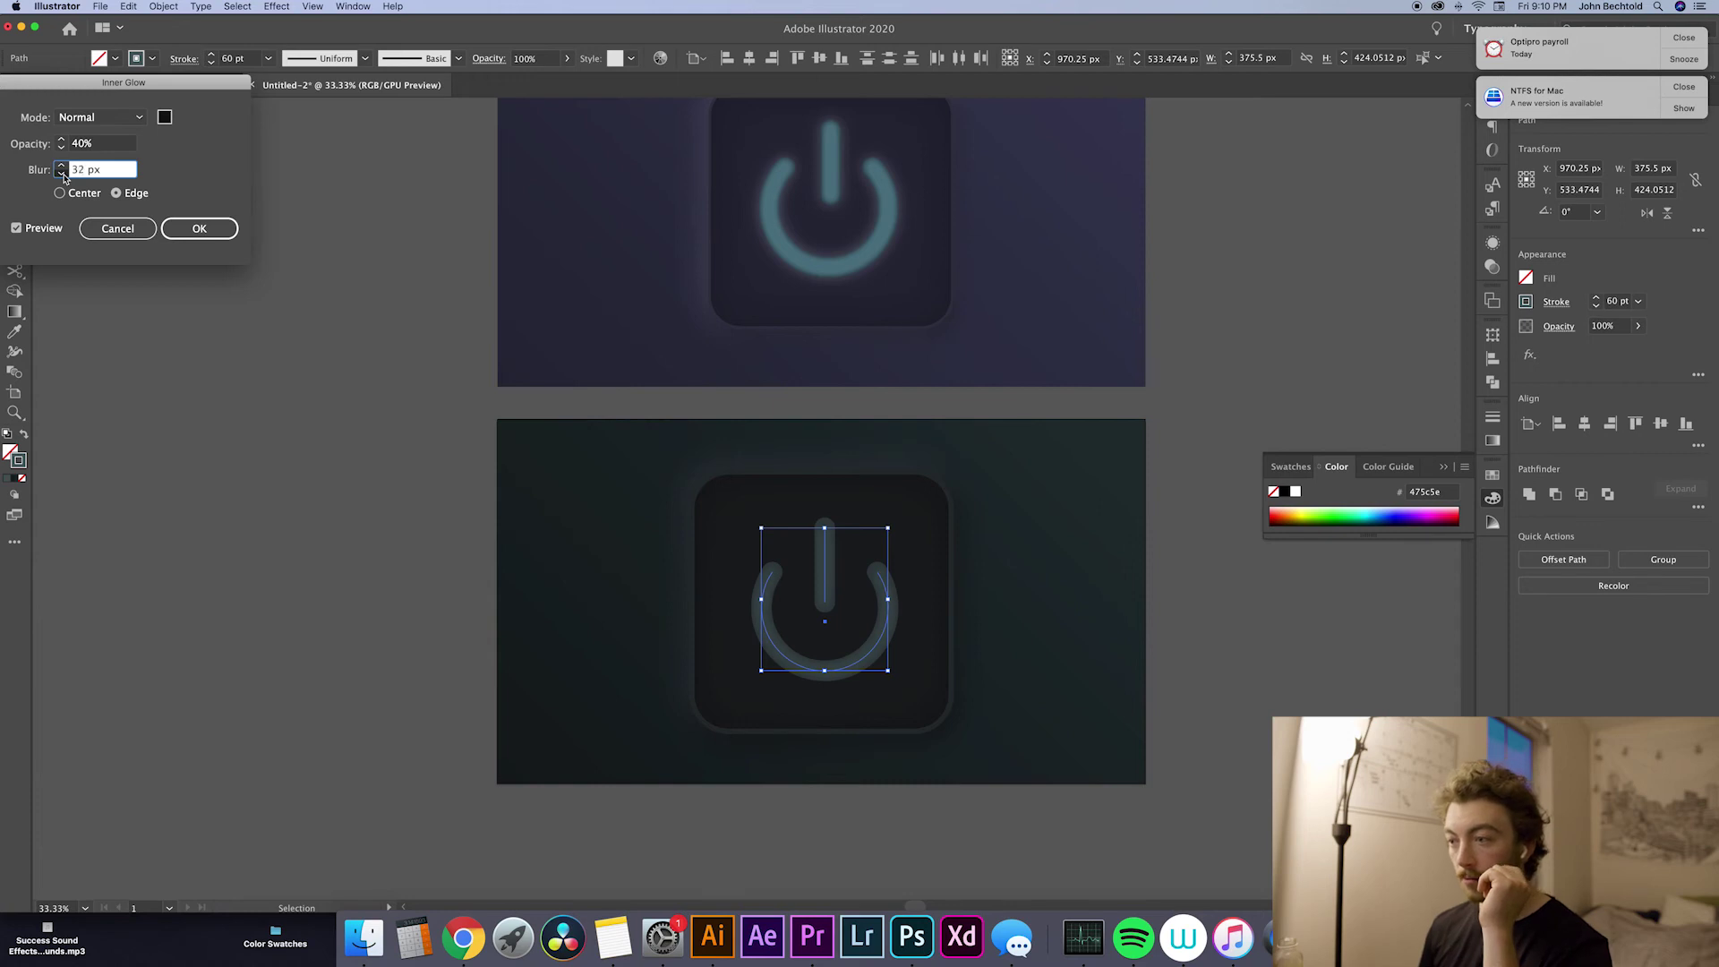
left_click(61, 174)
left_click(61, 174)
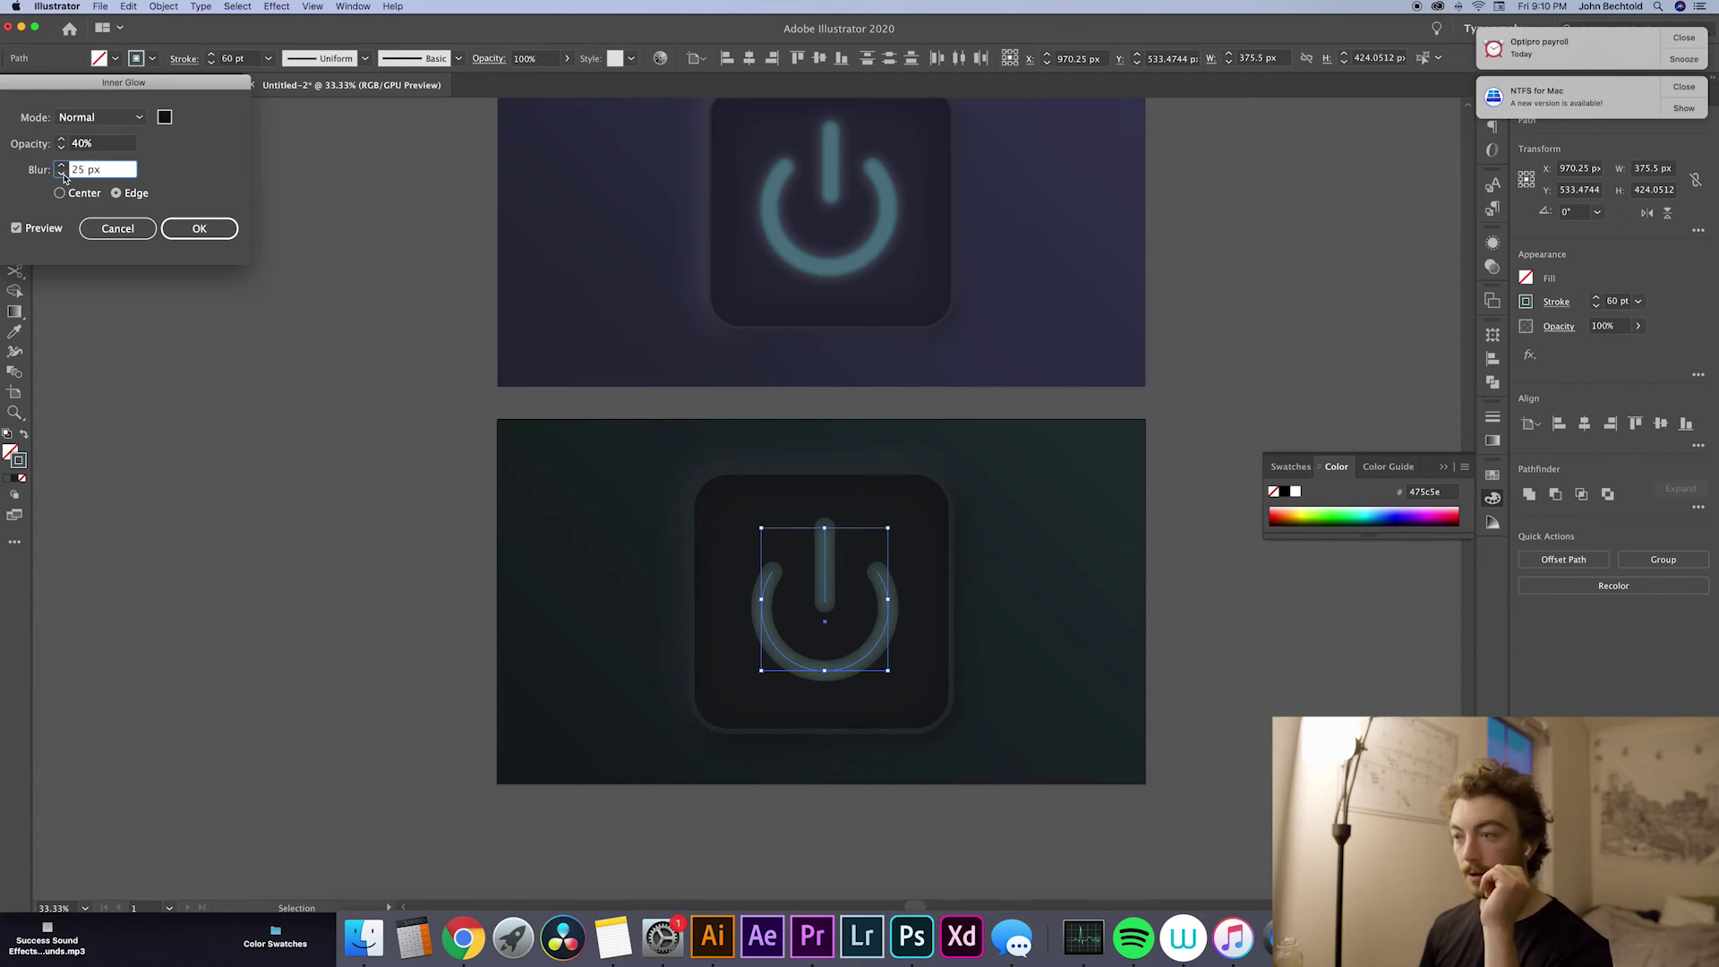
left_click(61, 174)
left_click(61, 174)
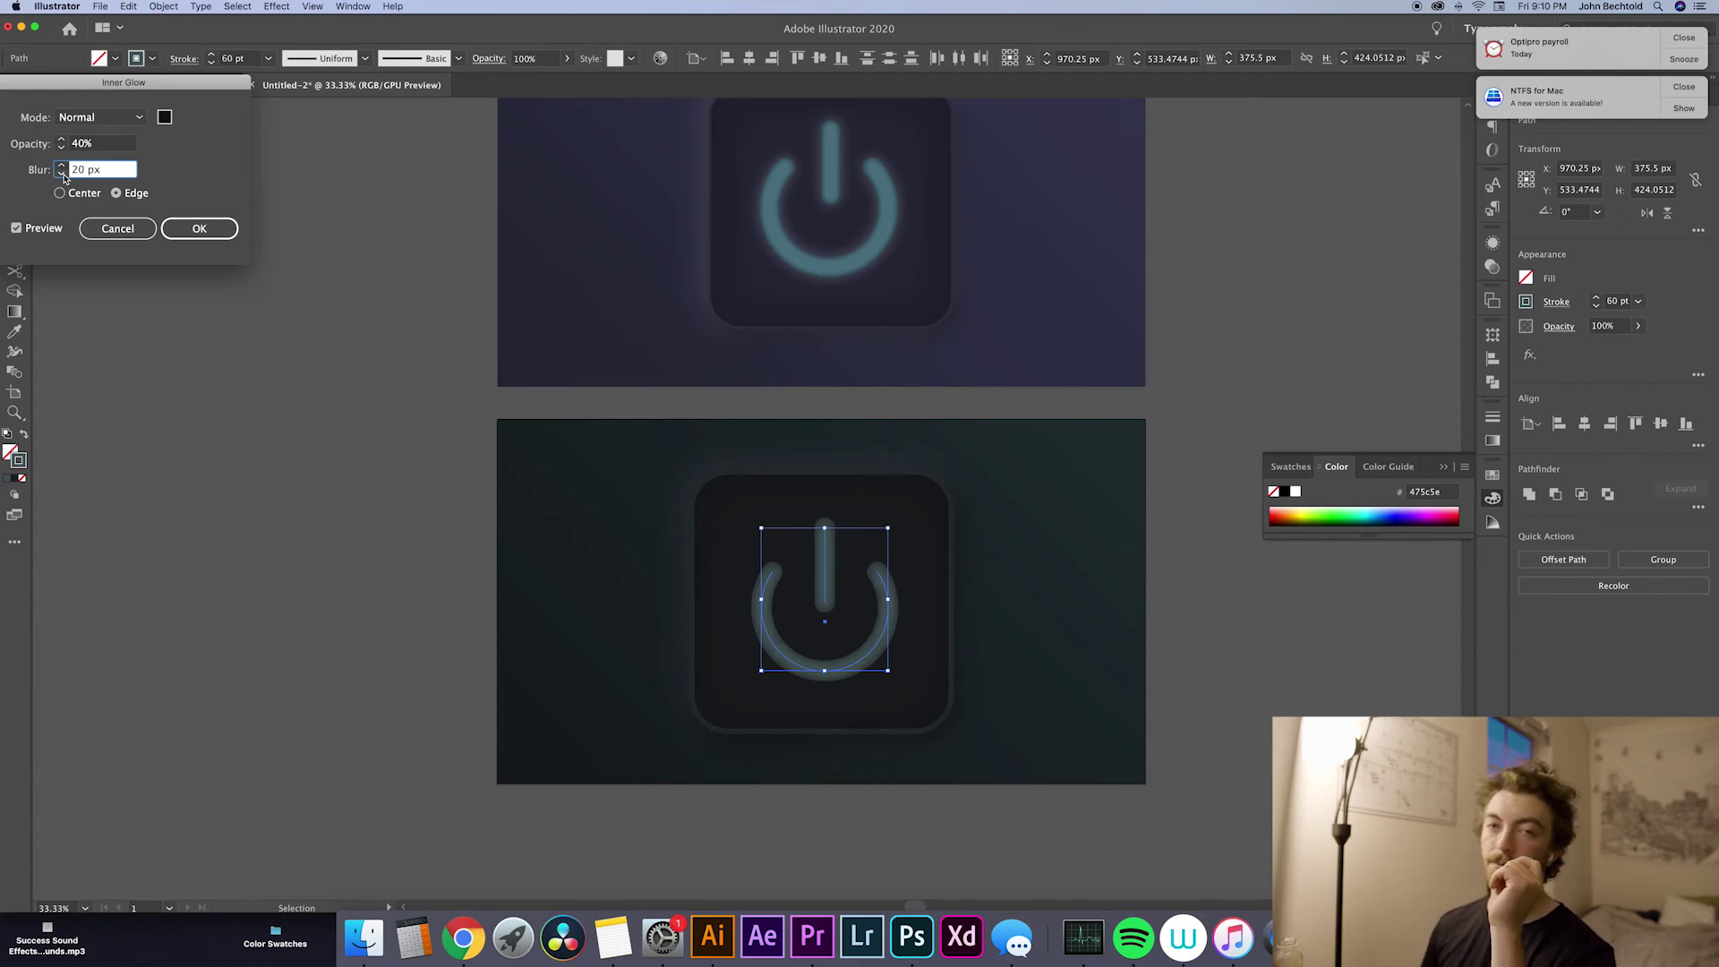
left_click(61, 174)
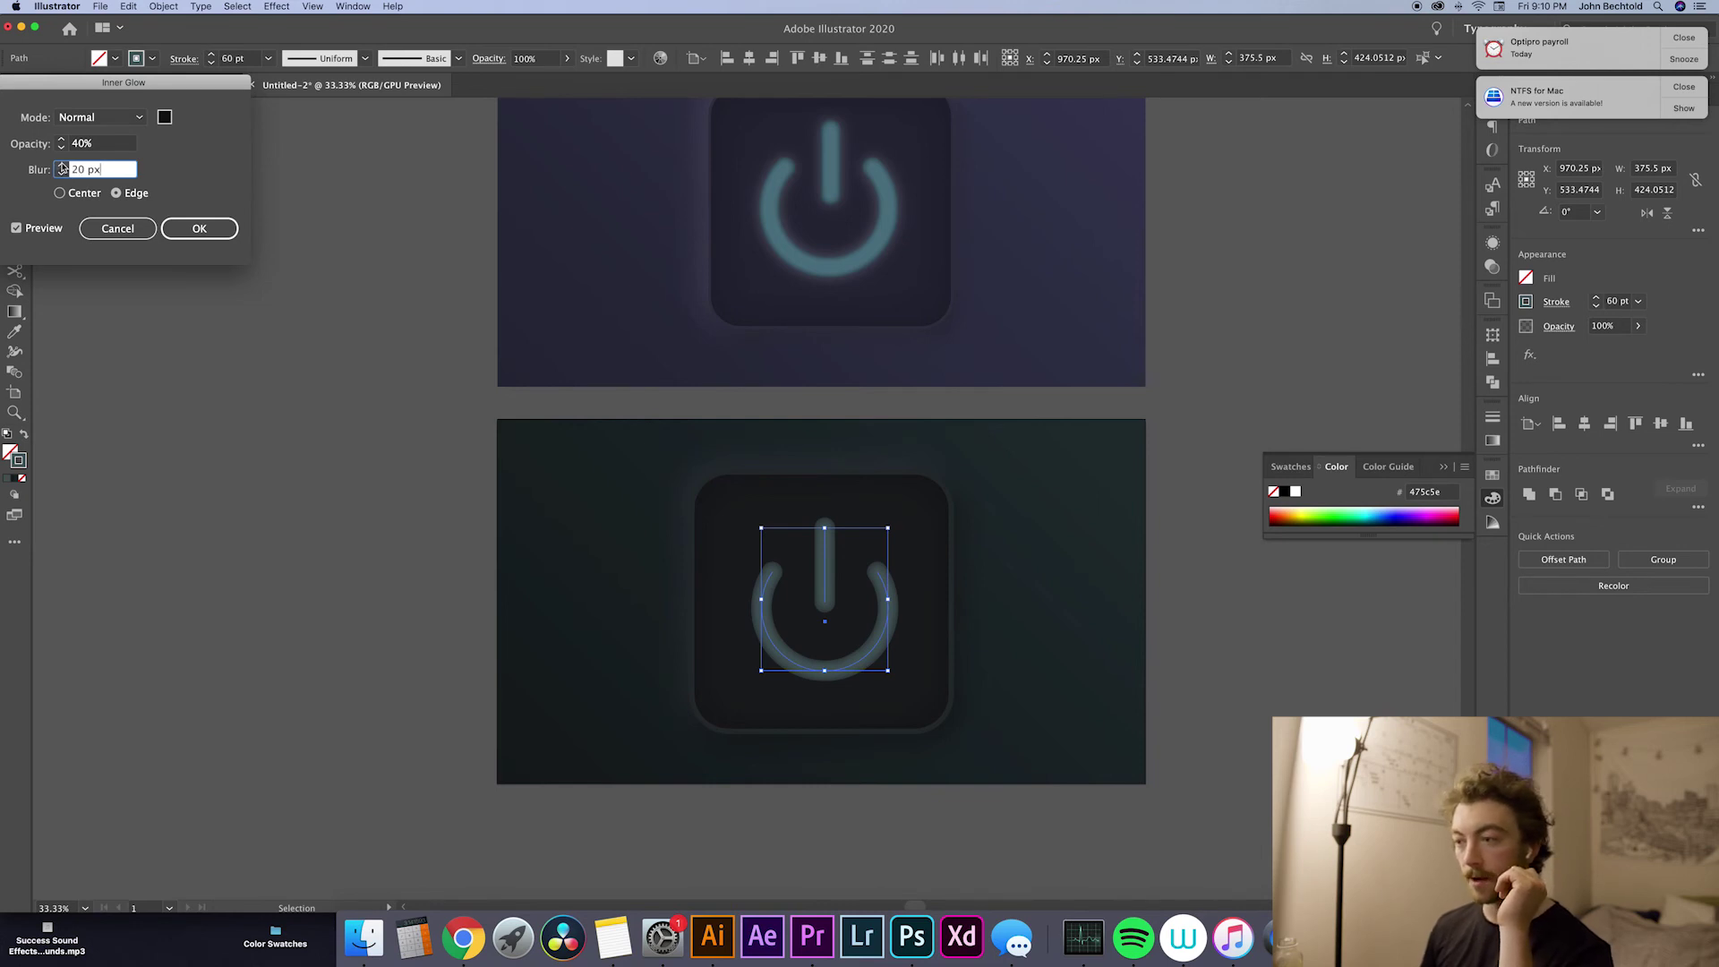
left_click(61, 140)
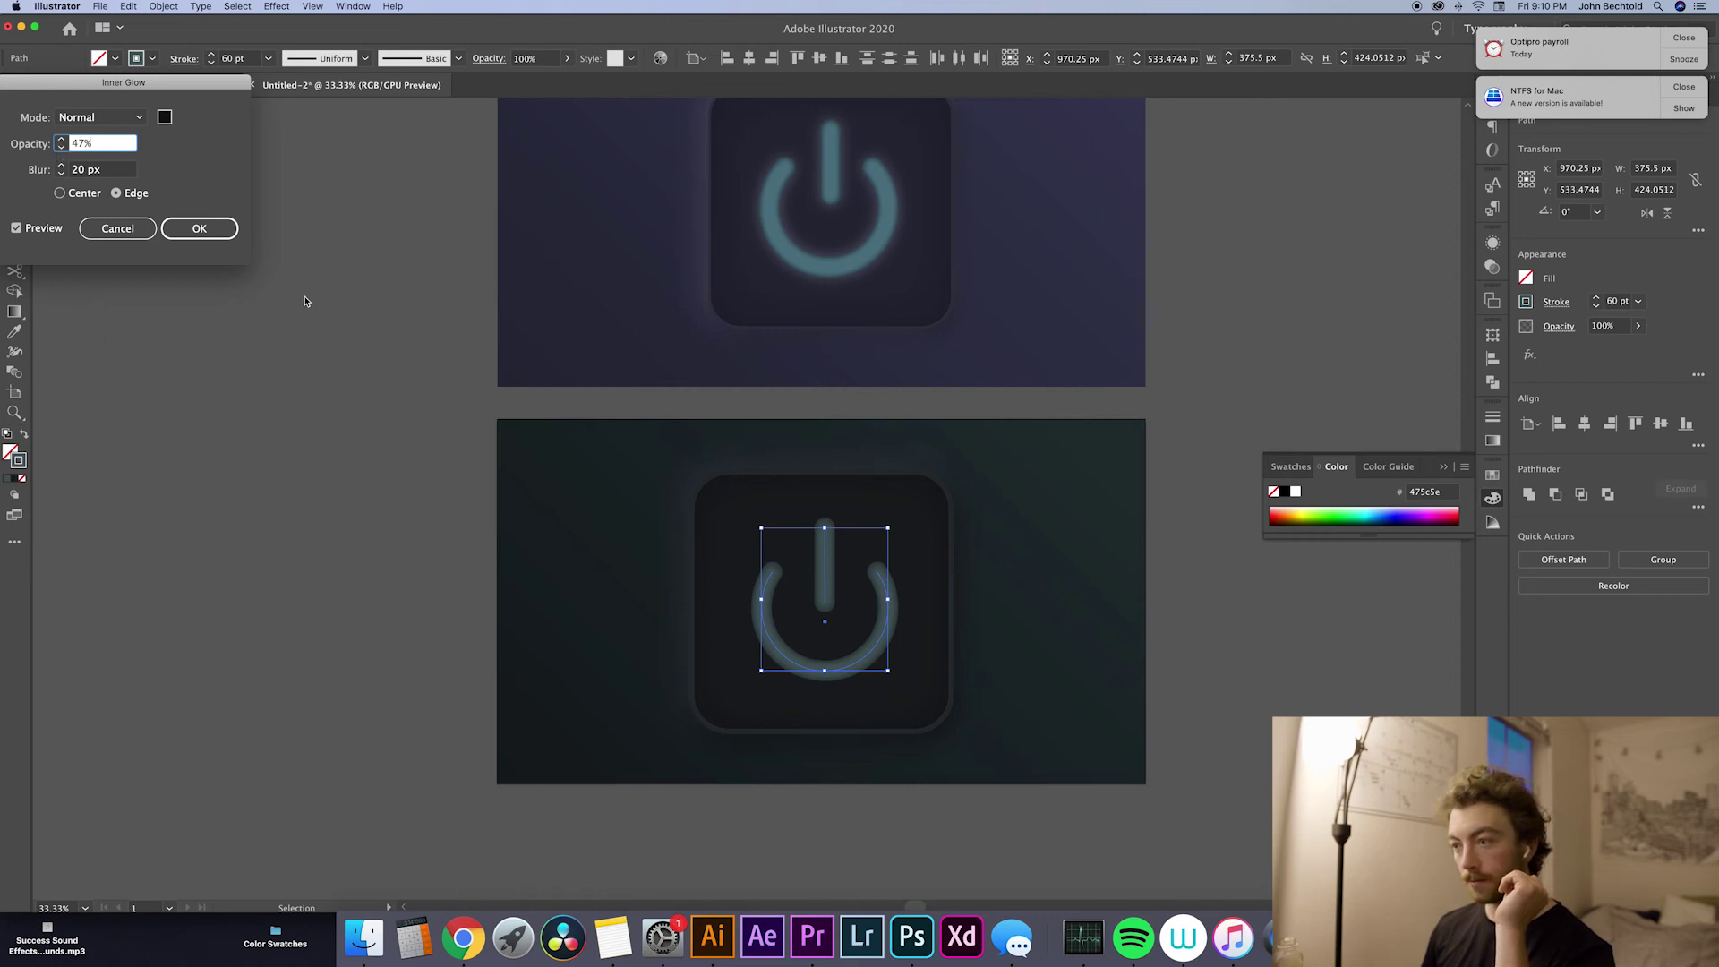
left_click(224, 233)
left_click(283, 278)
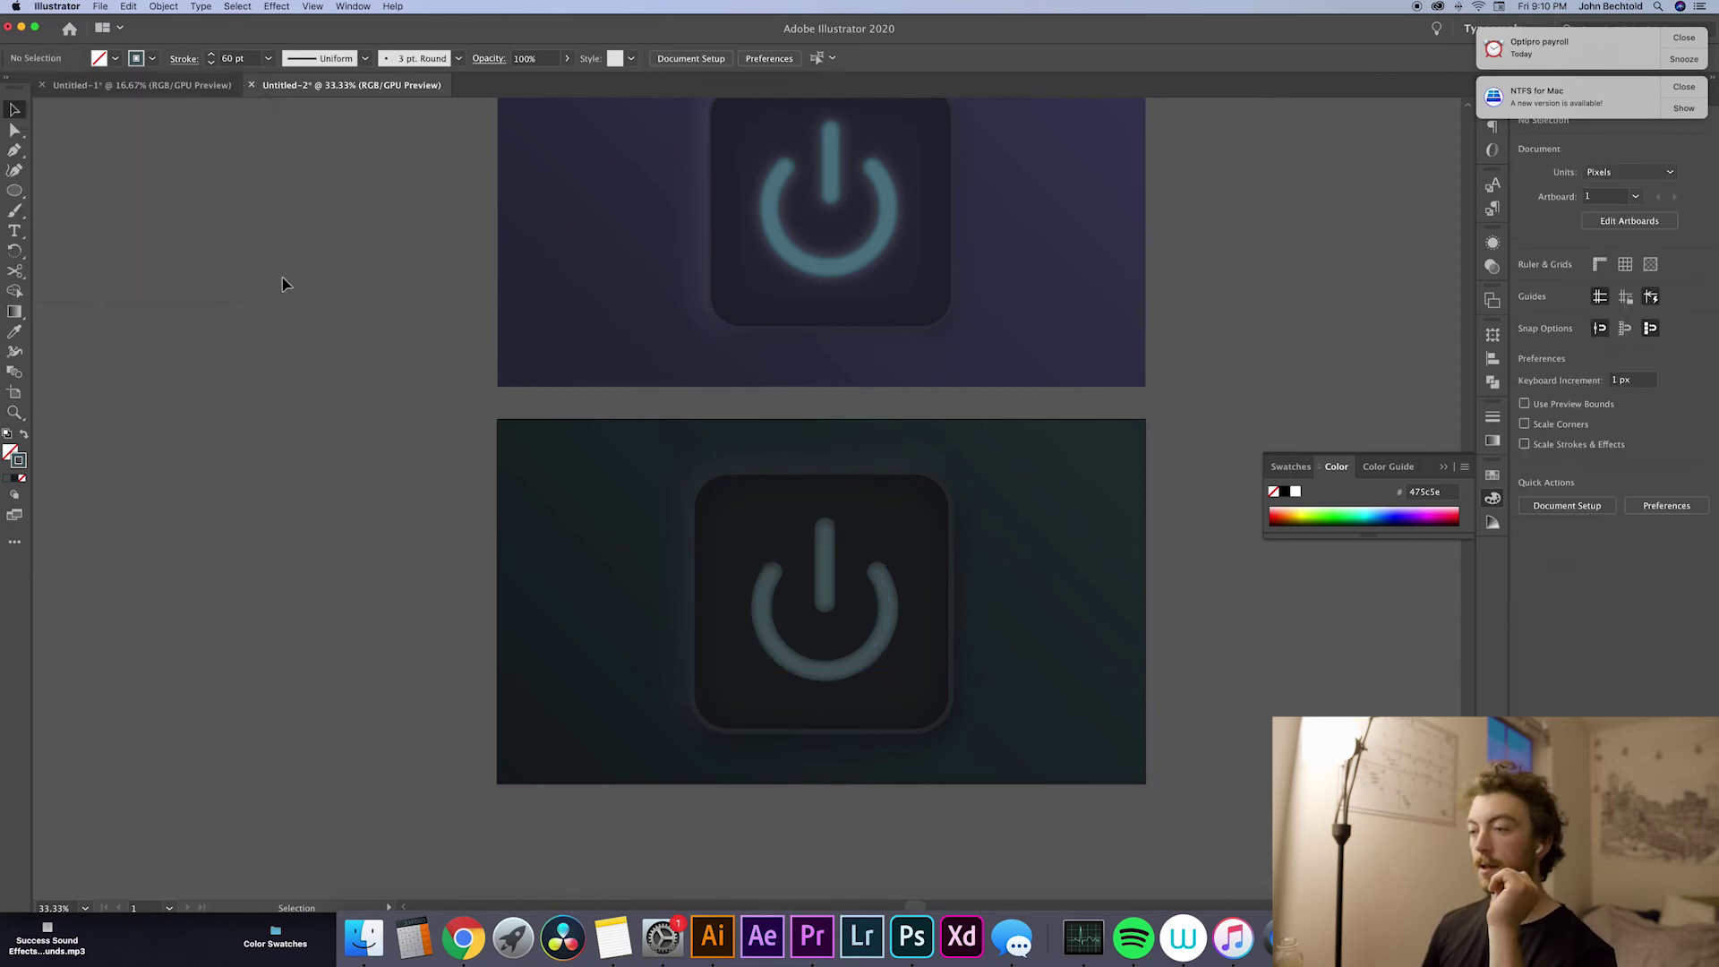
Step: Add a Screen-mode Outer Glow to the power icon at 18% opacity and 20 px blur
left_click(877, 657)
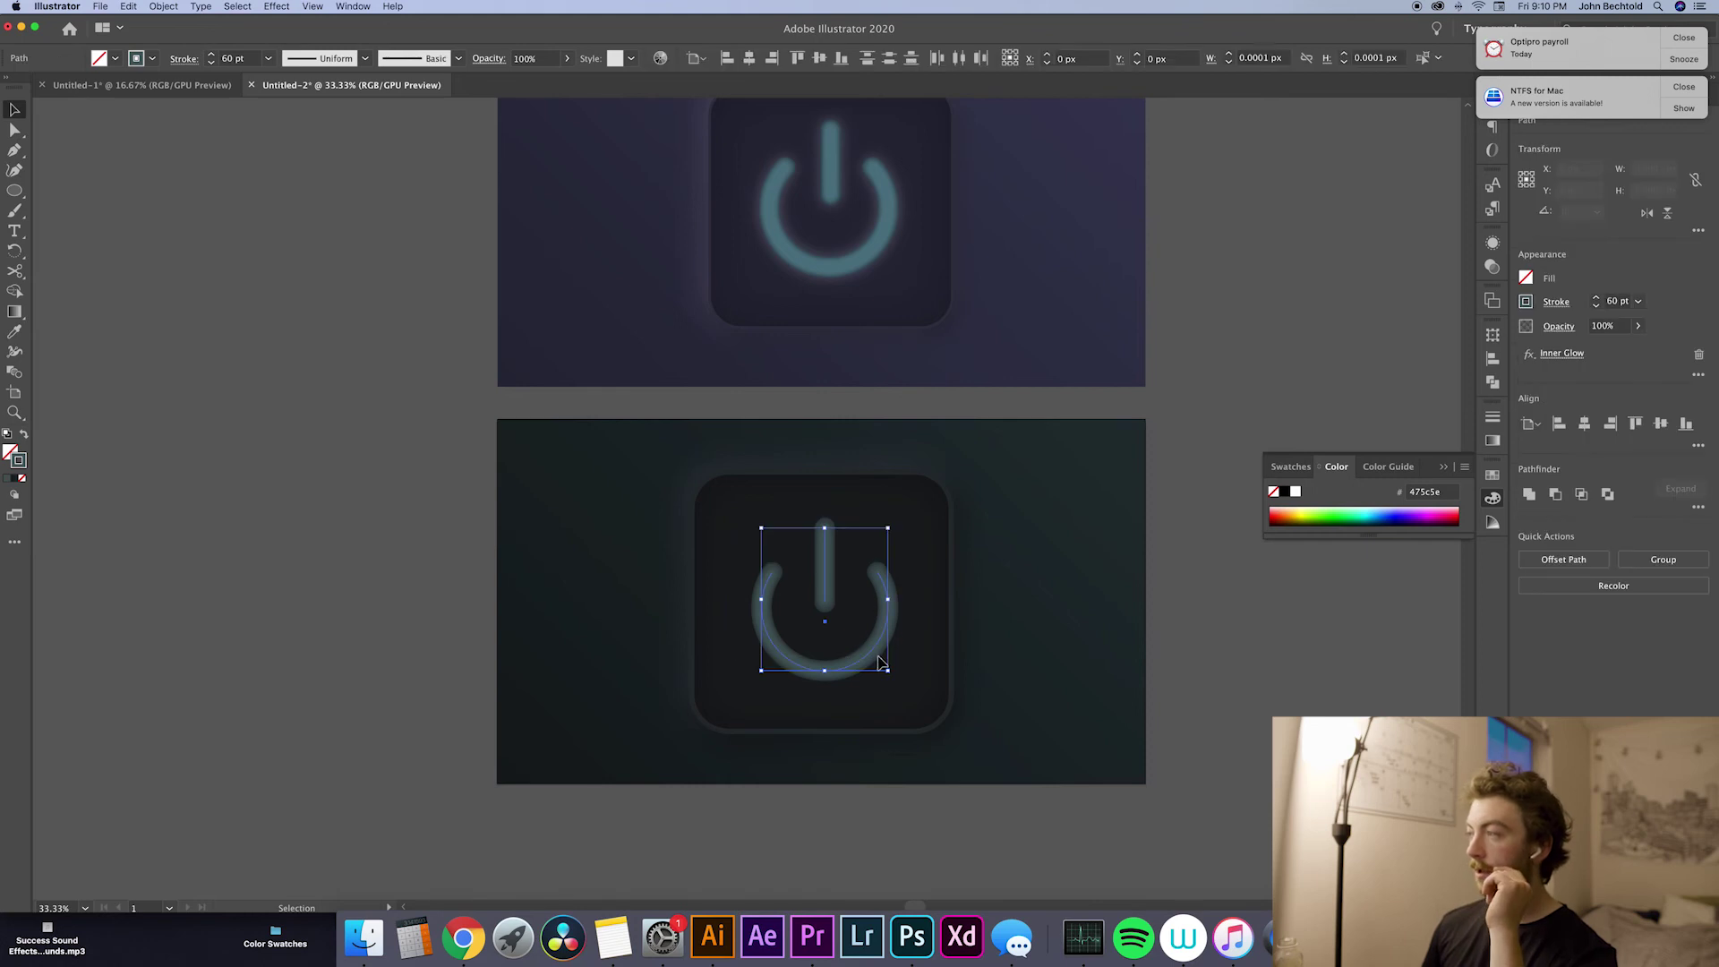
left_click(1529, 355)
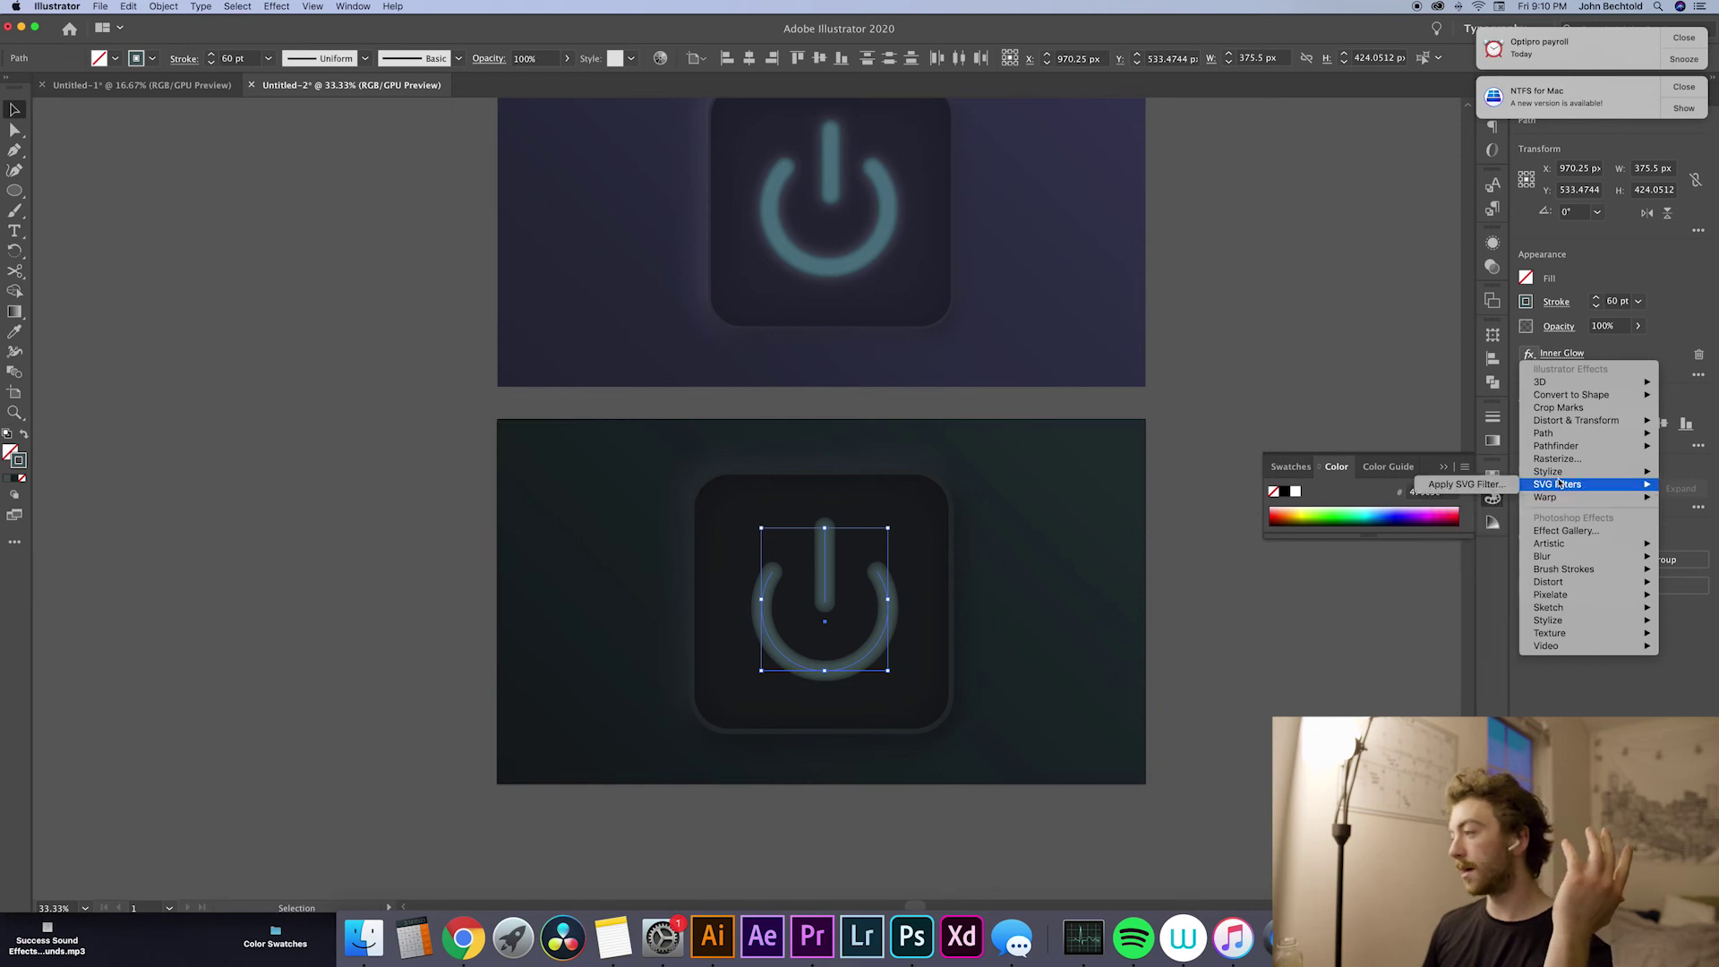
mouse_move(1549, 472)
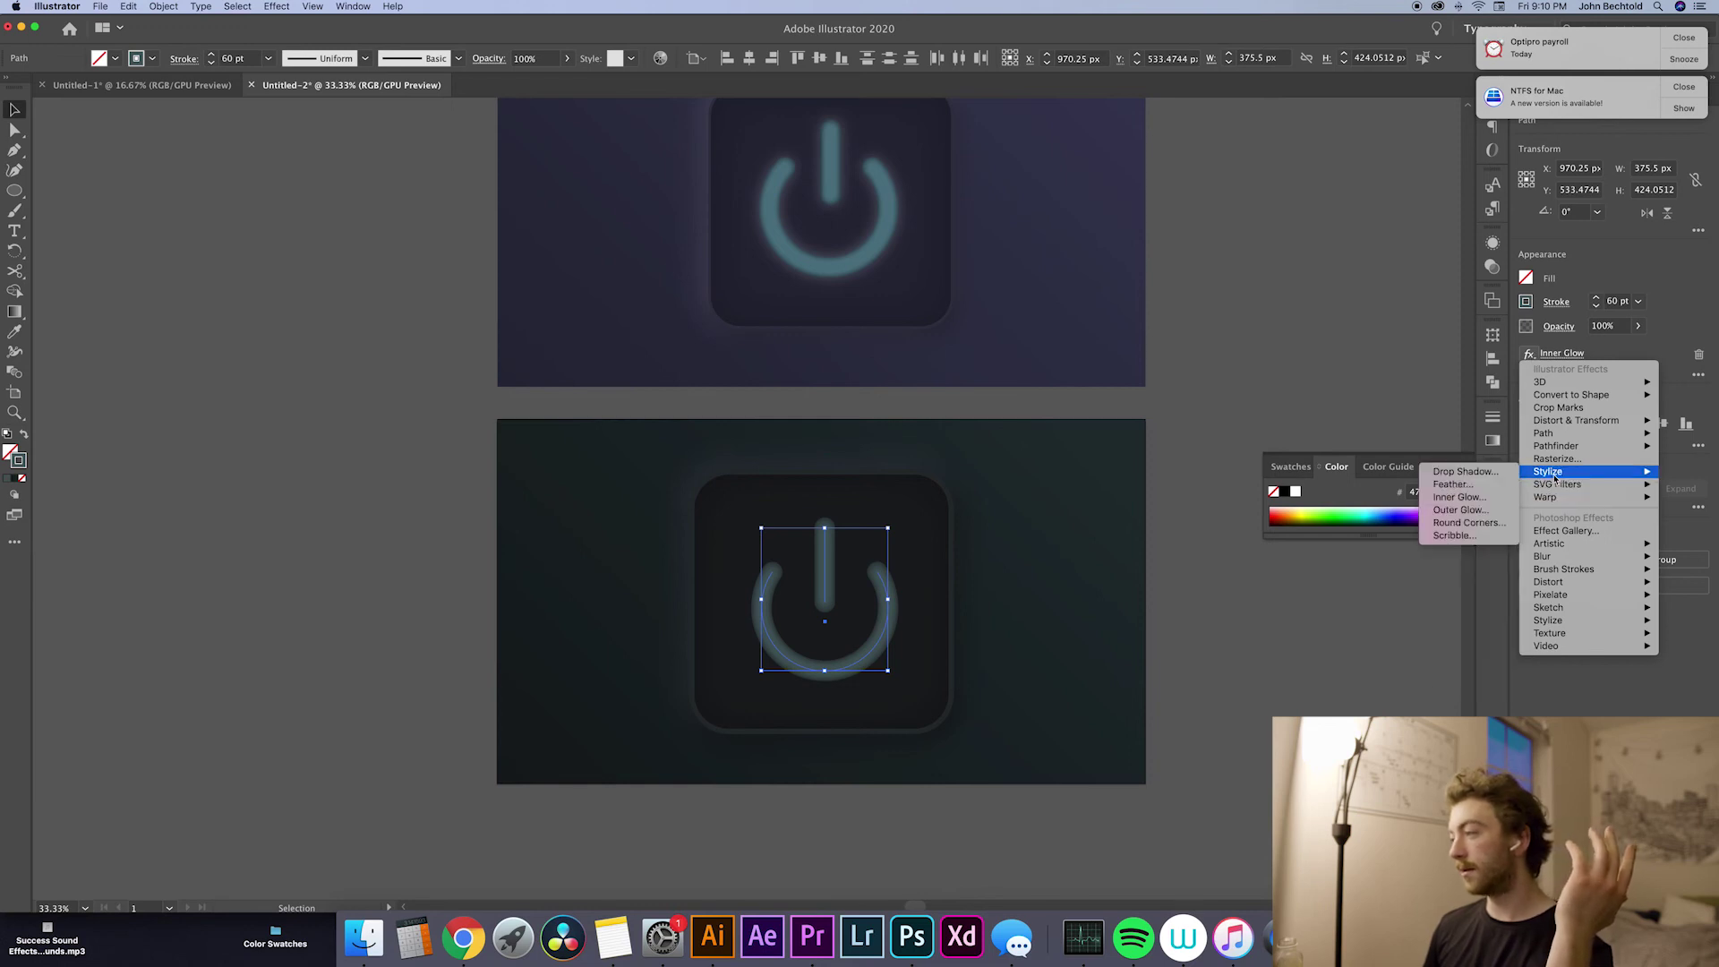
left_click(1468, 516)
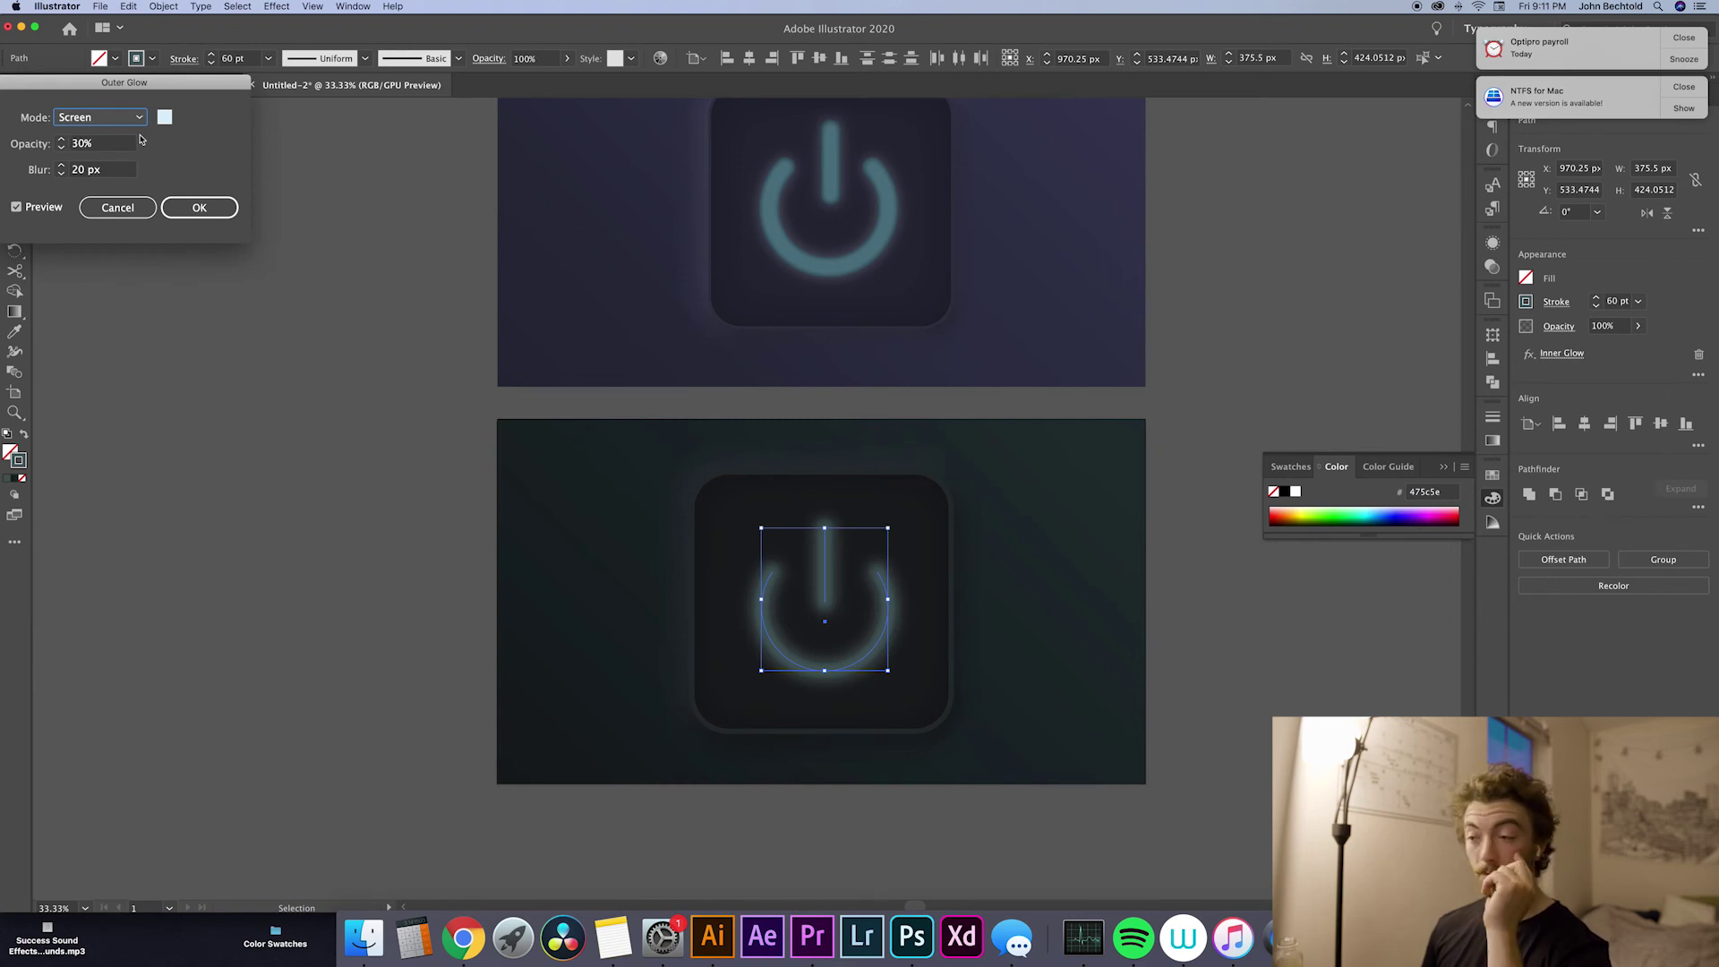
left_click(61, 148)
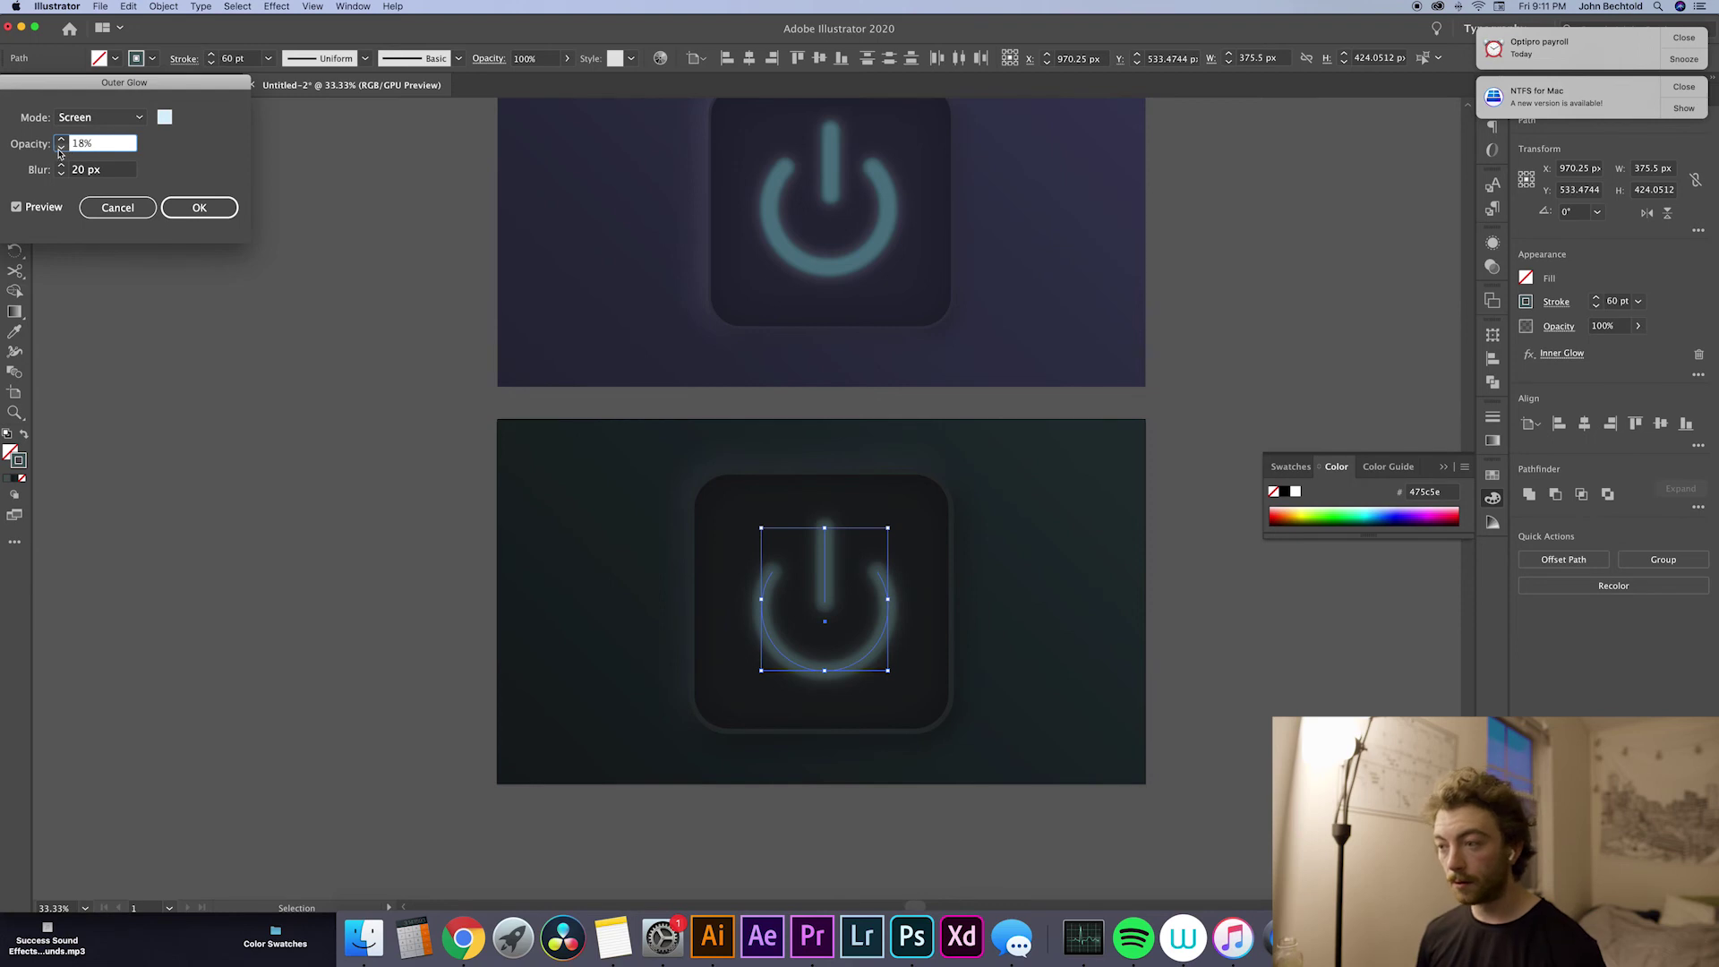
left_click(61, 140)
left_click(61, 140)
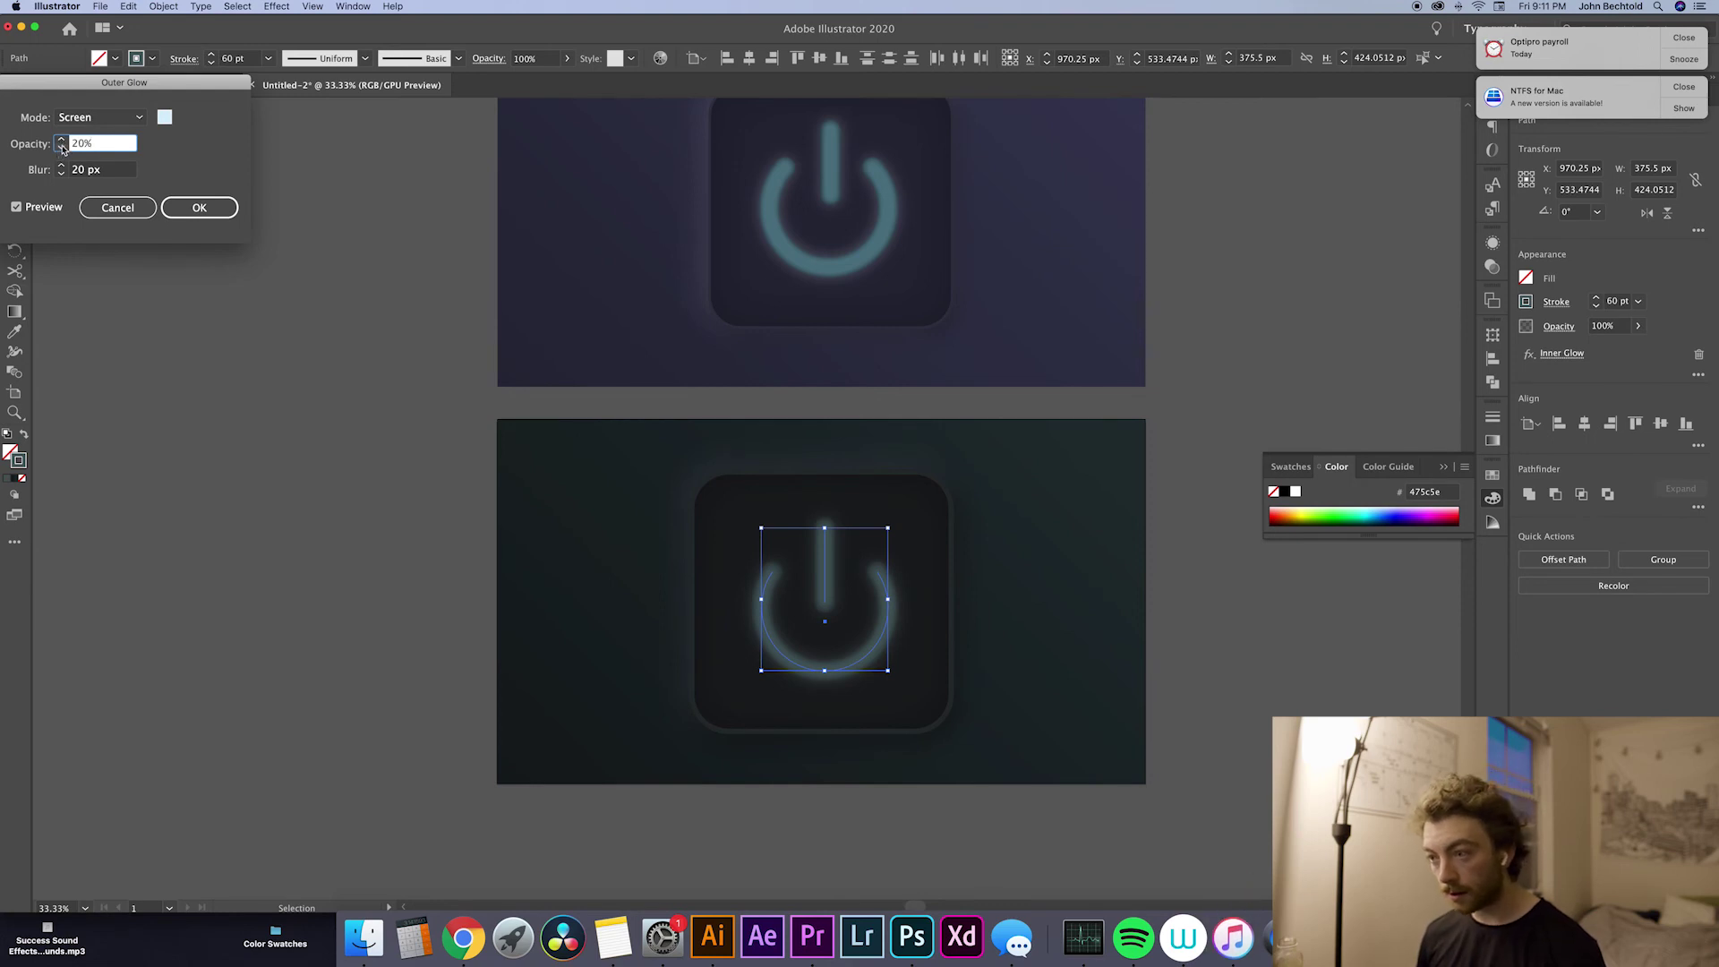
left_click(61, 147)
left_click(61, 148)
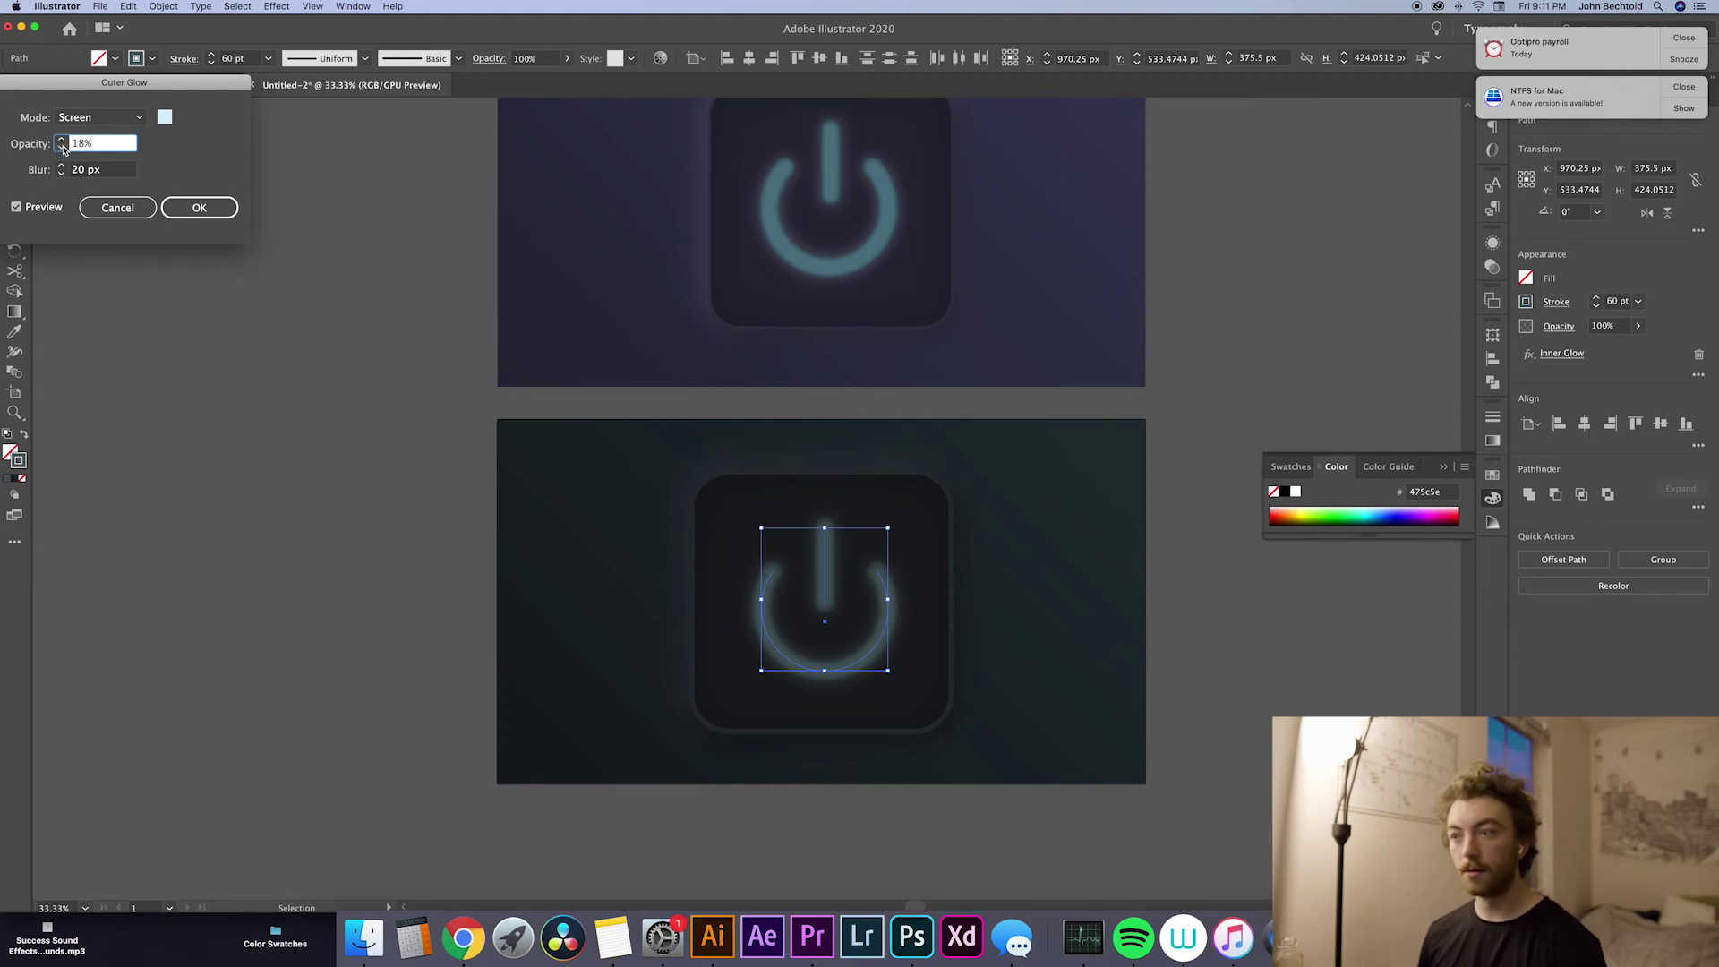
left_click(199, 207)
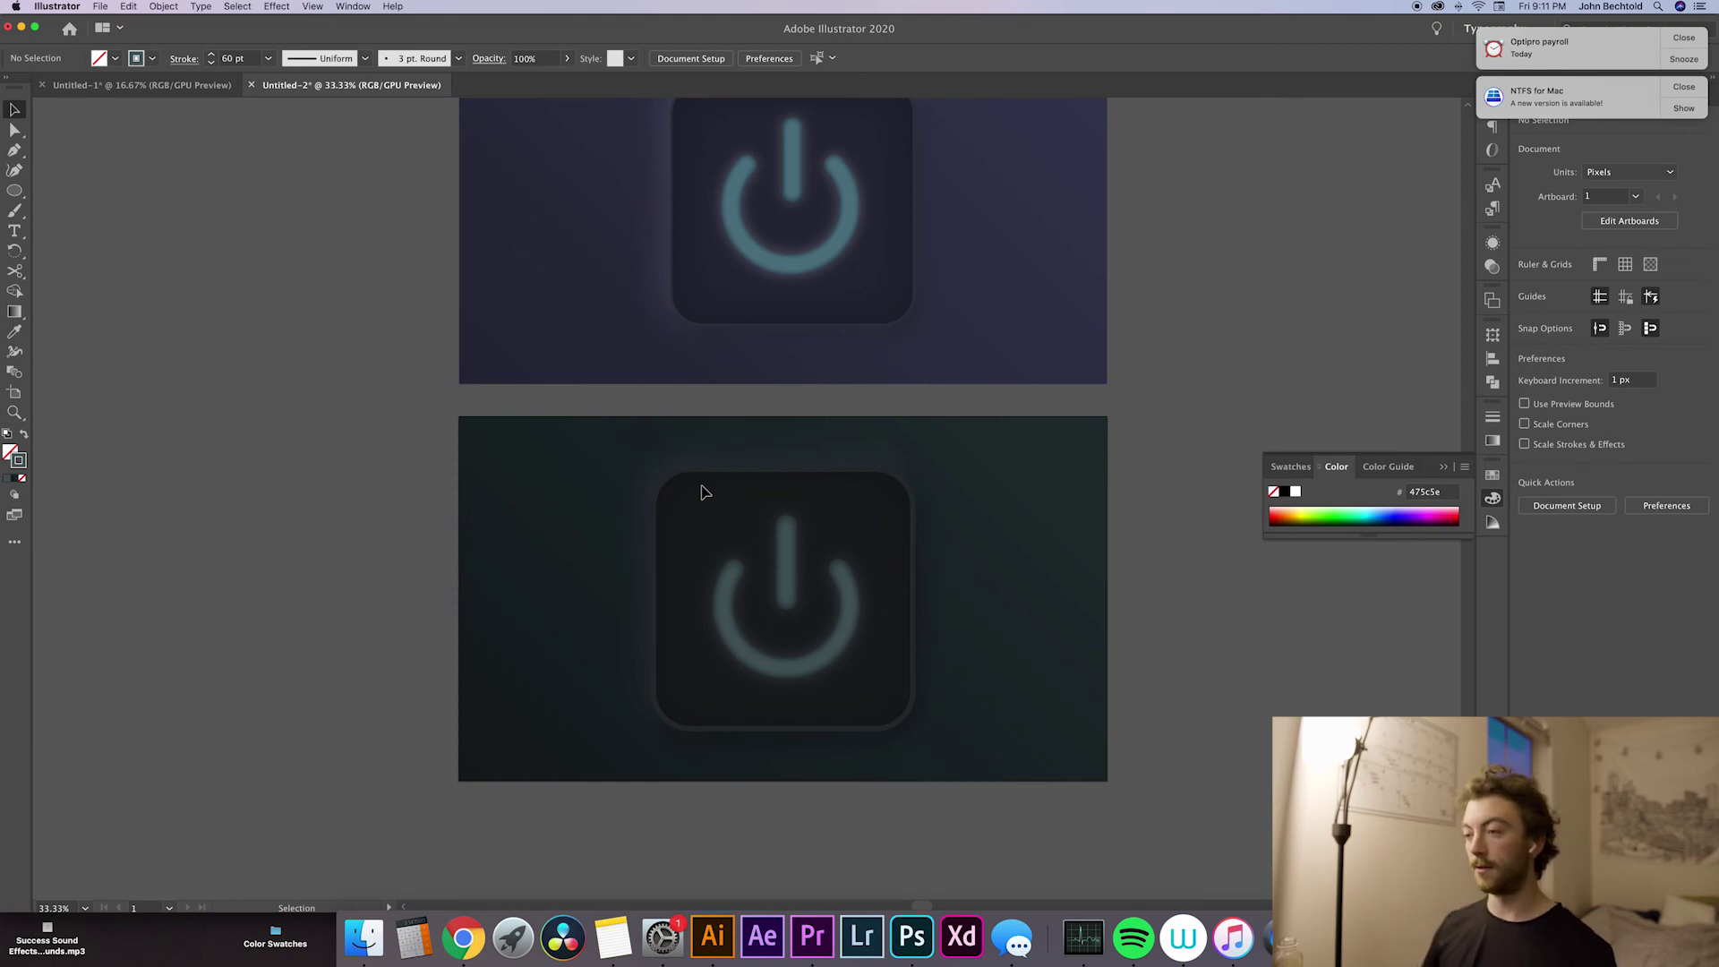
Step: Move the front rounded square aside and select the rear square behind it
left_click(703, 492)
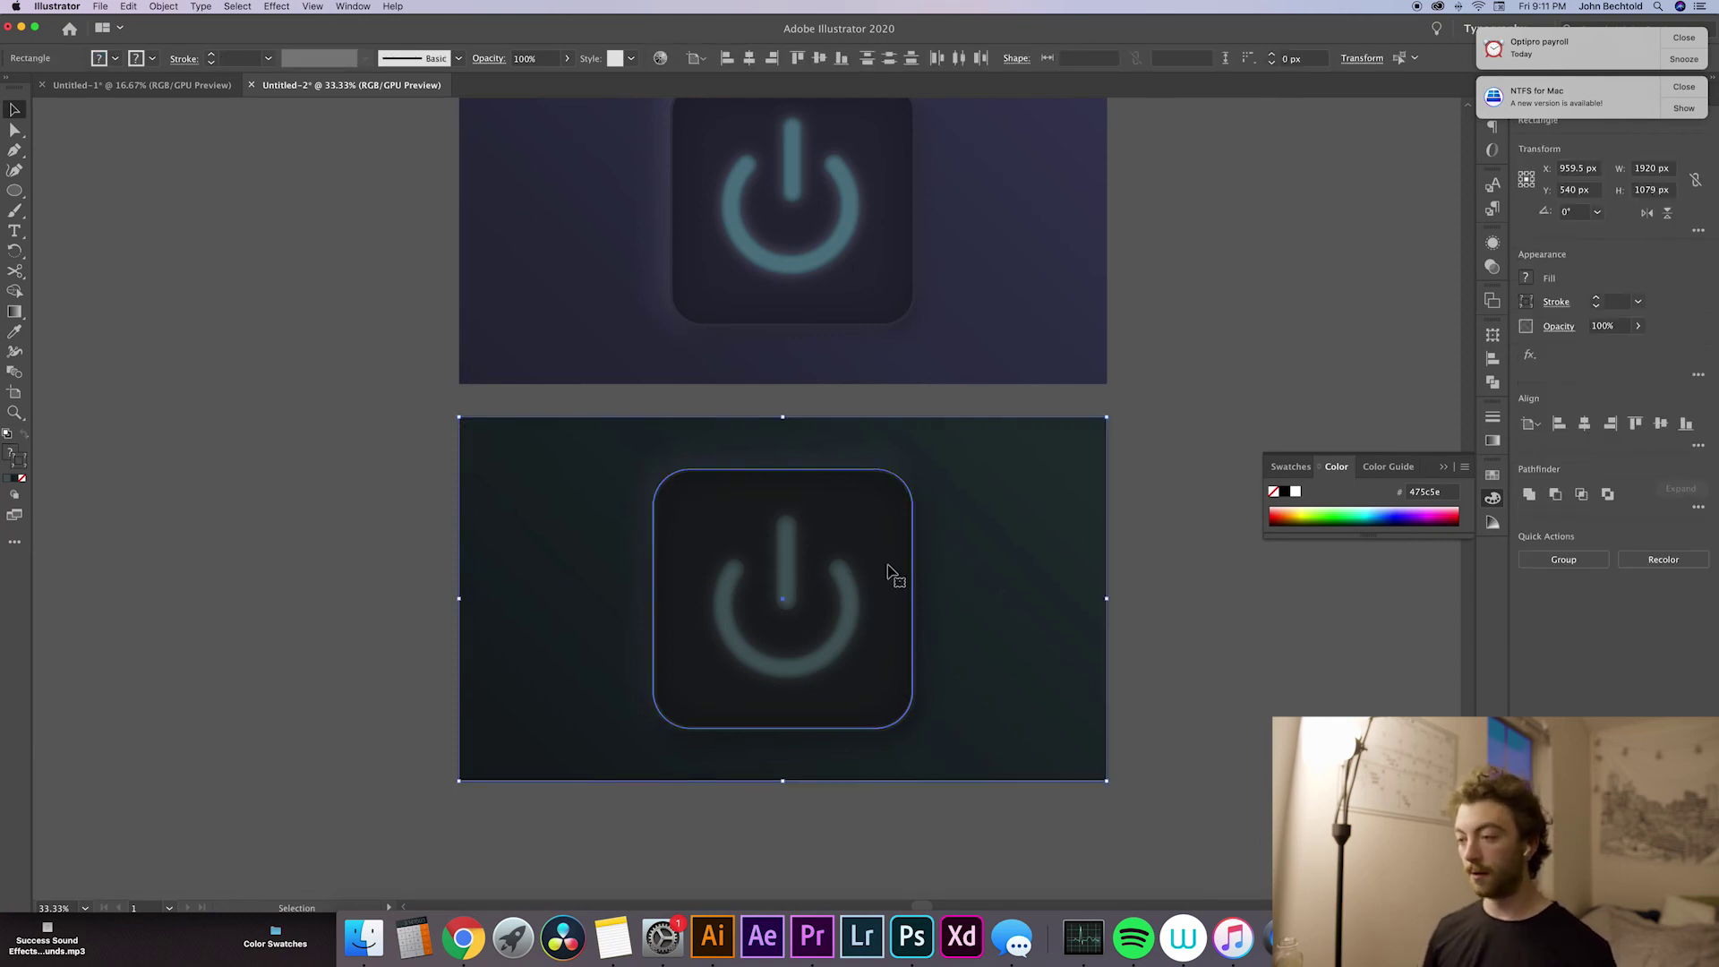
key("super+2")
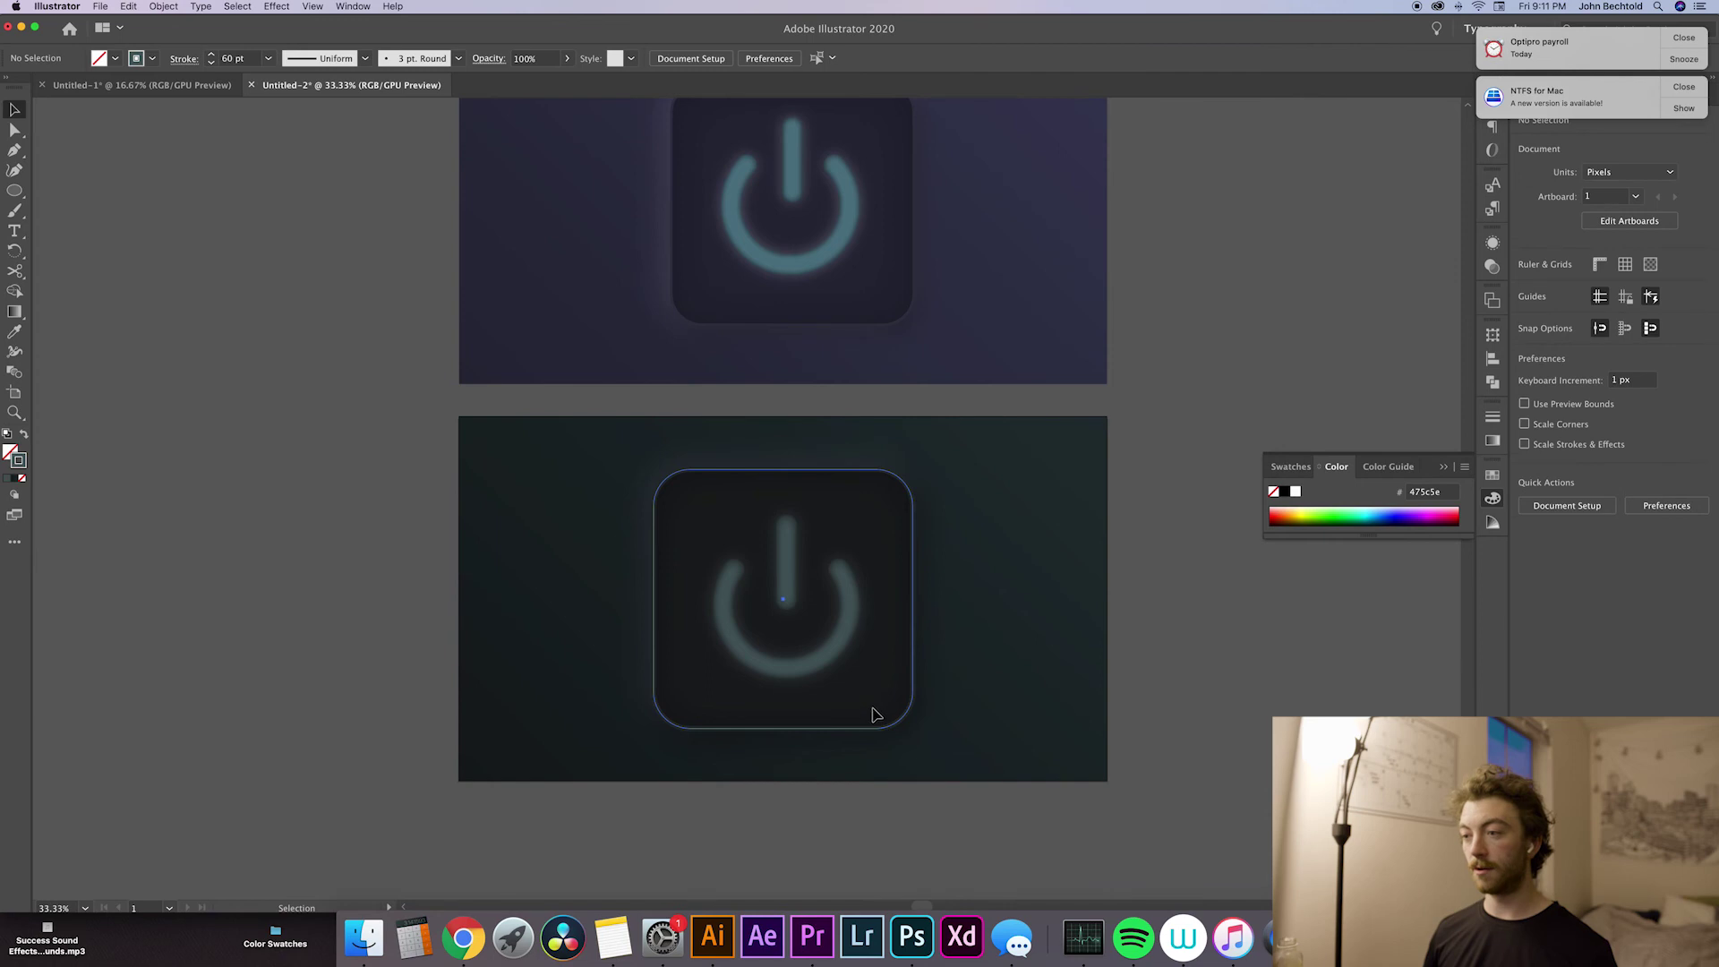
left_click_drag(883, 718, 965, 719)
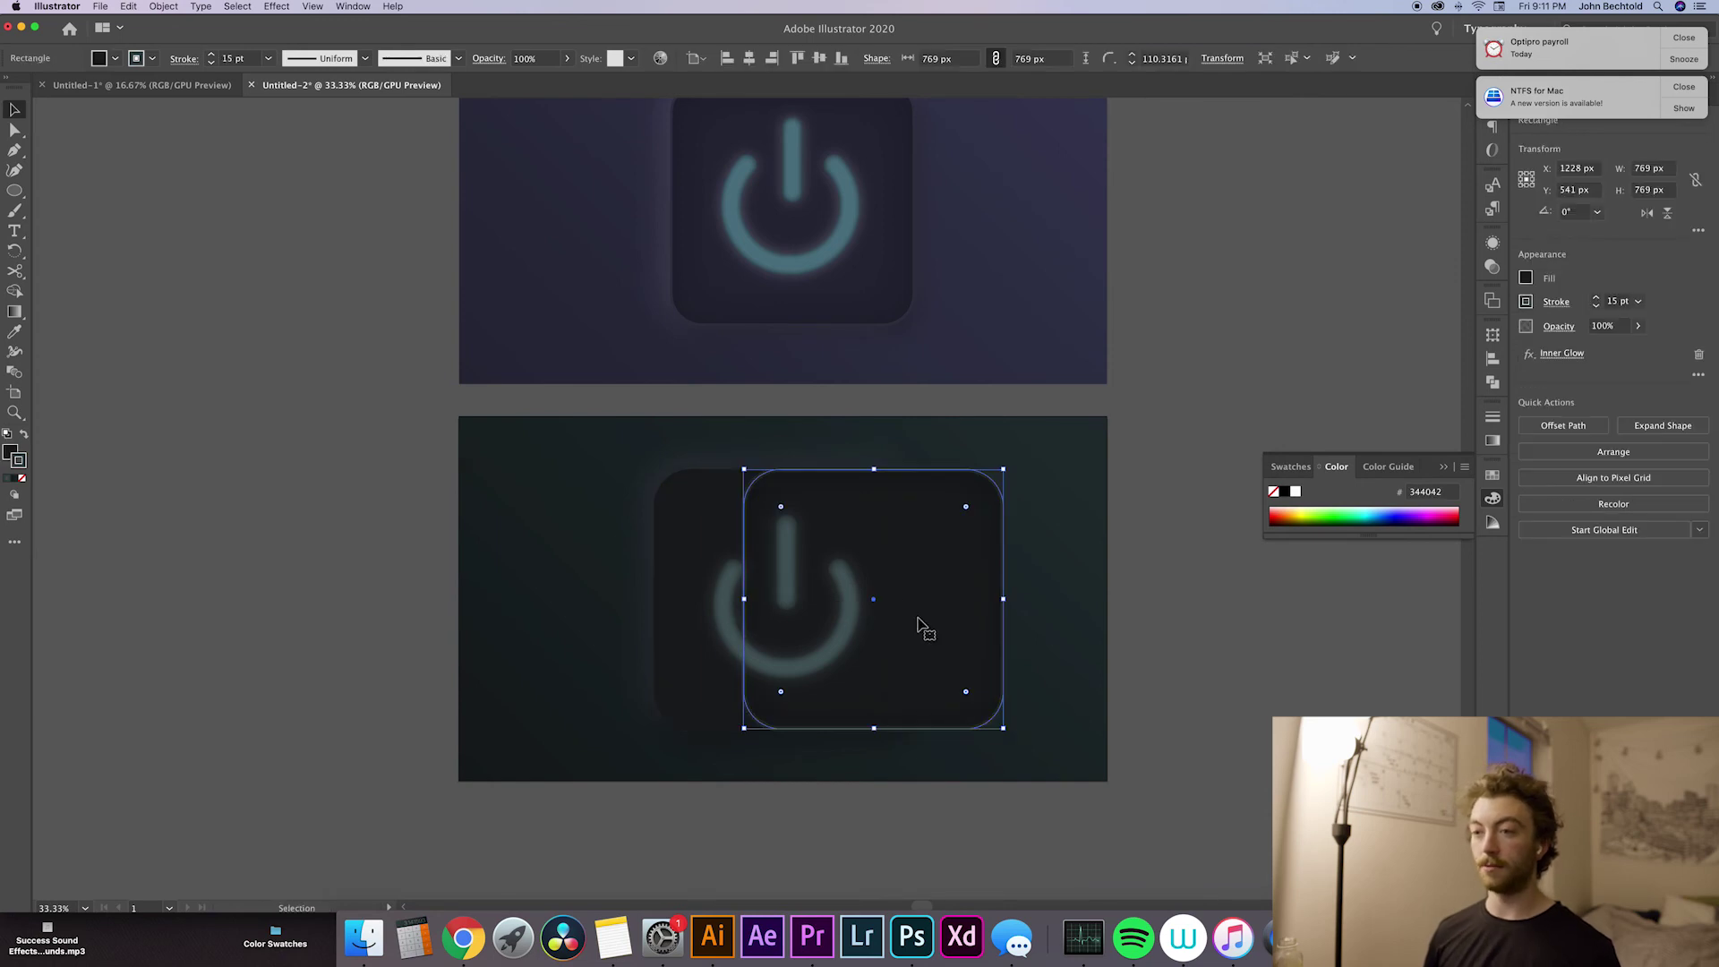
left_click(681, 646)
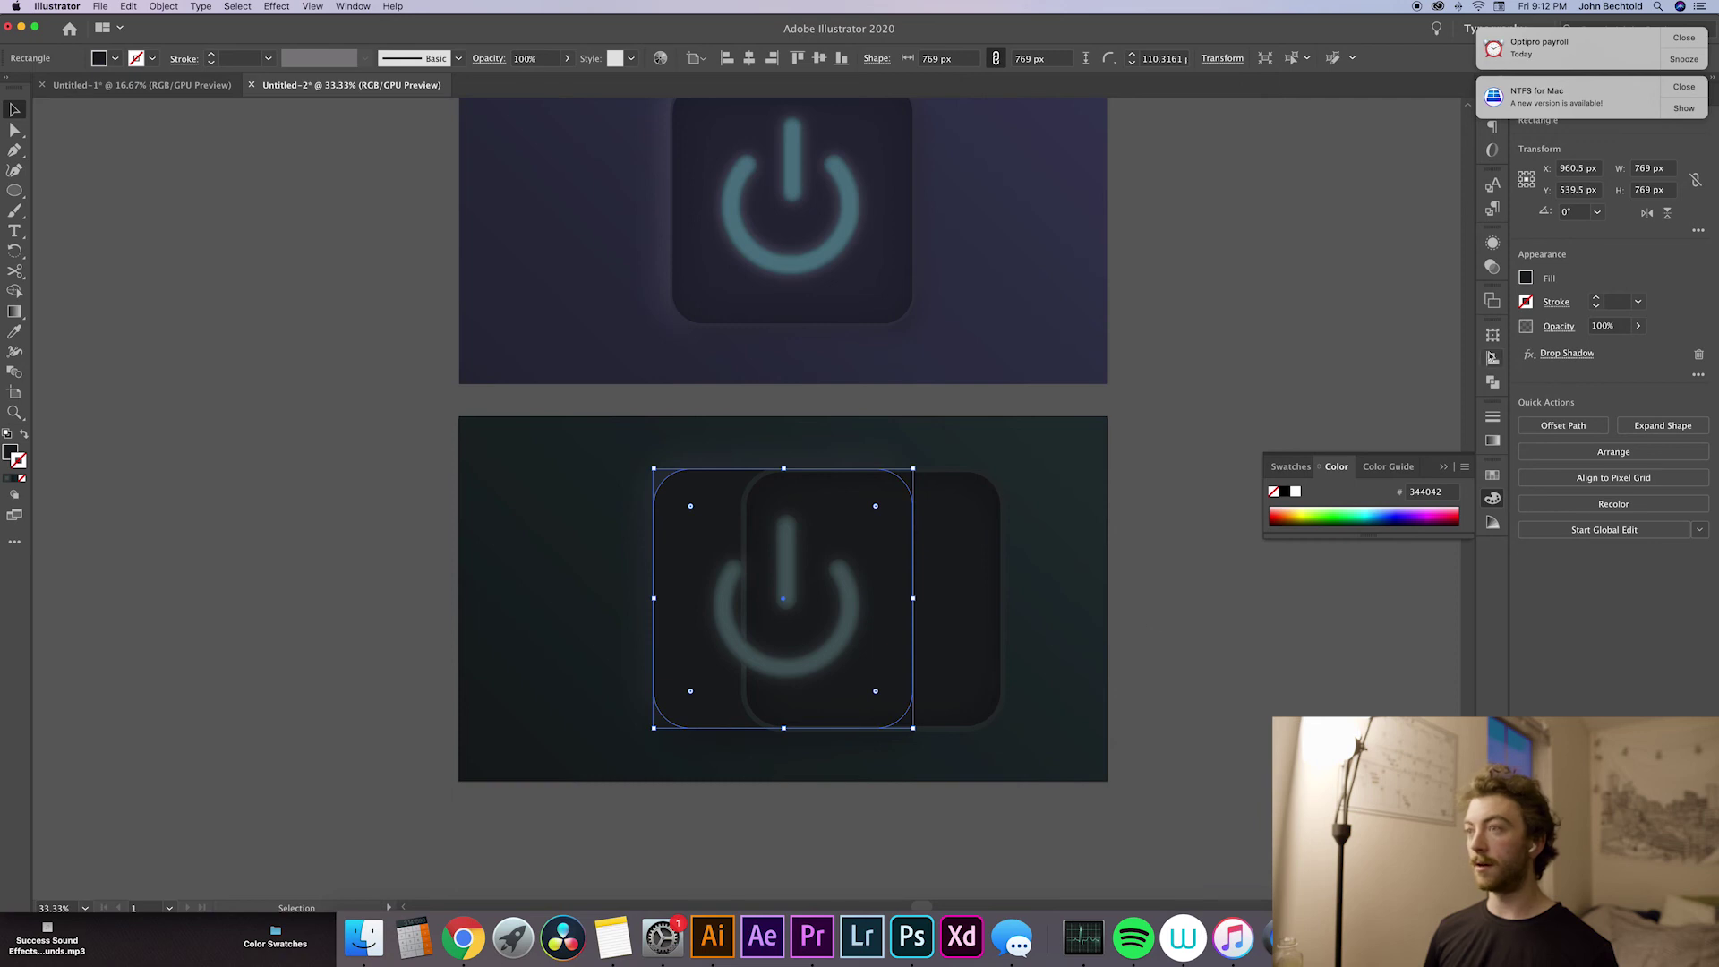
Step: Raise the rear square's Drop Shadow opacity to 25%
left_click(1566, 353)
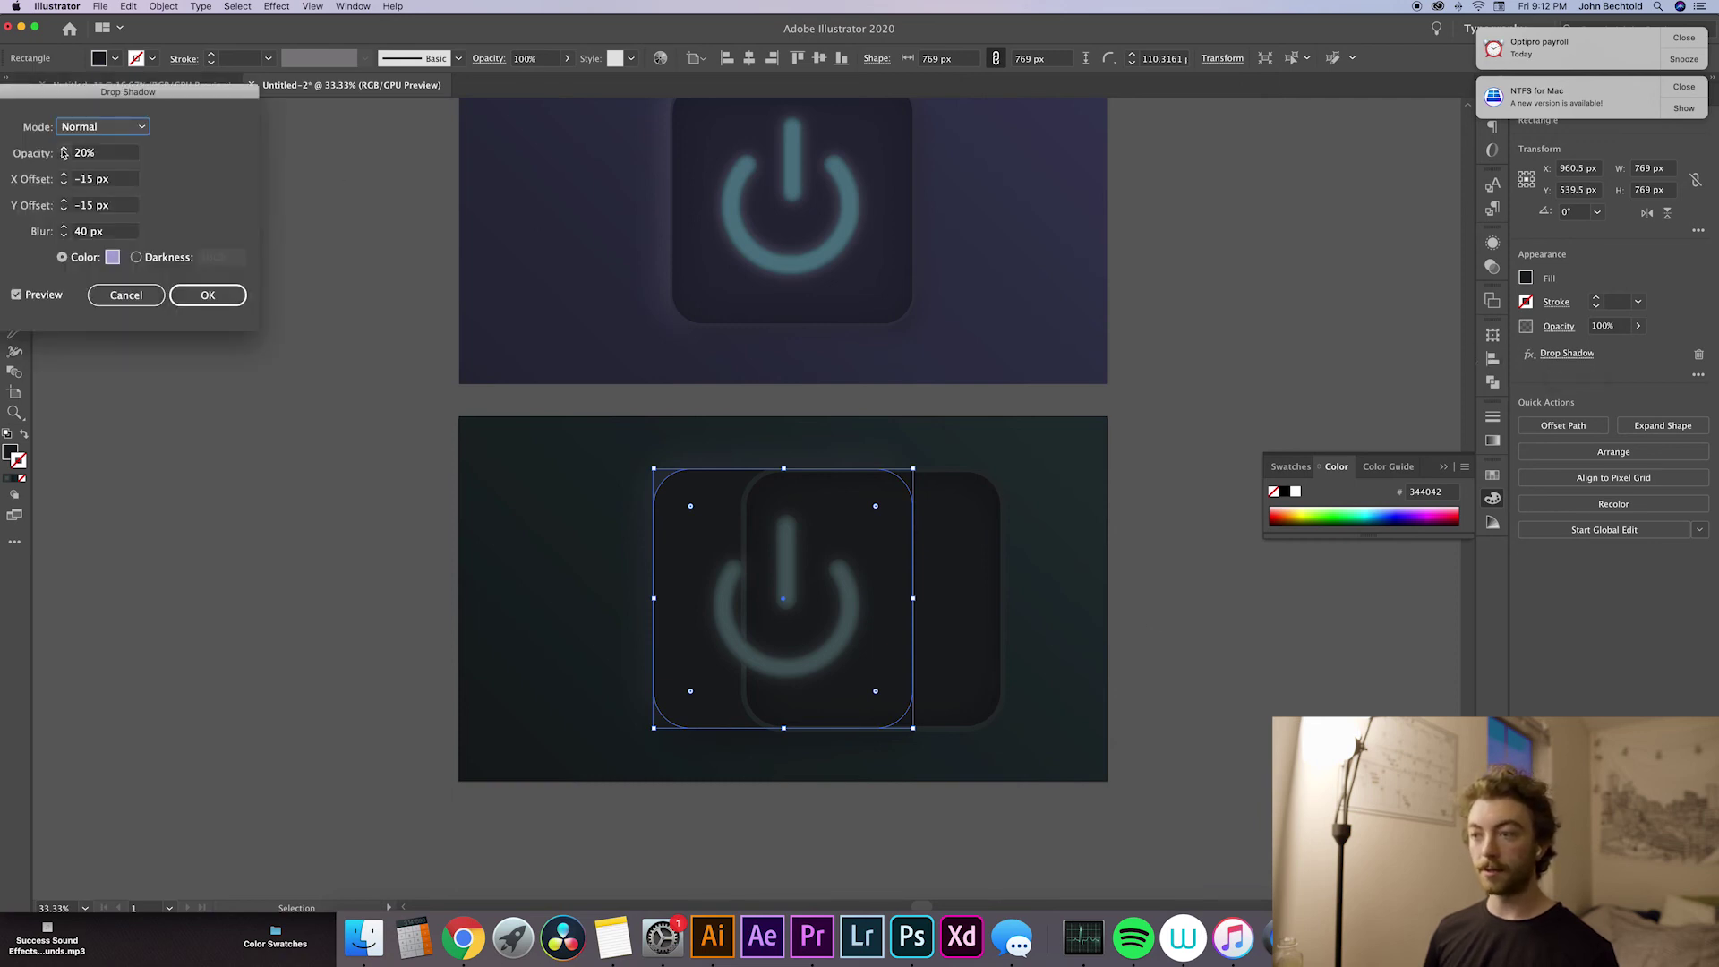
left_click(64, 149)
left_click(64, 150)
left_click(63, 150)
left_click(64, 149)
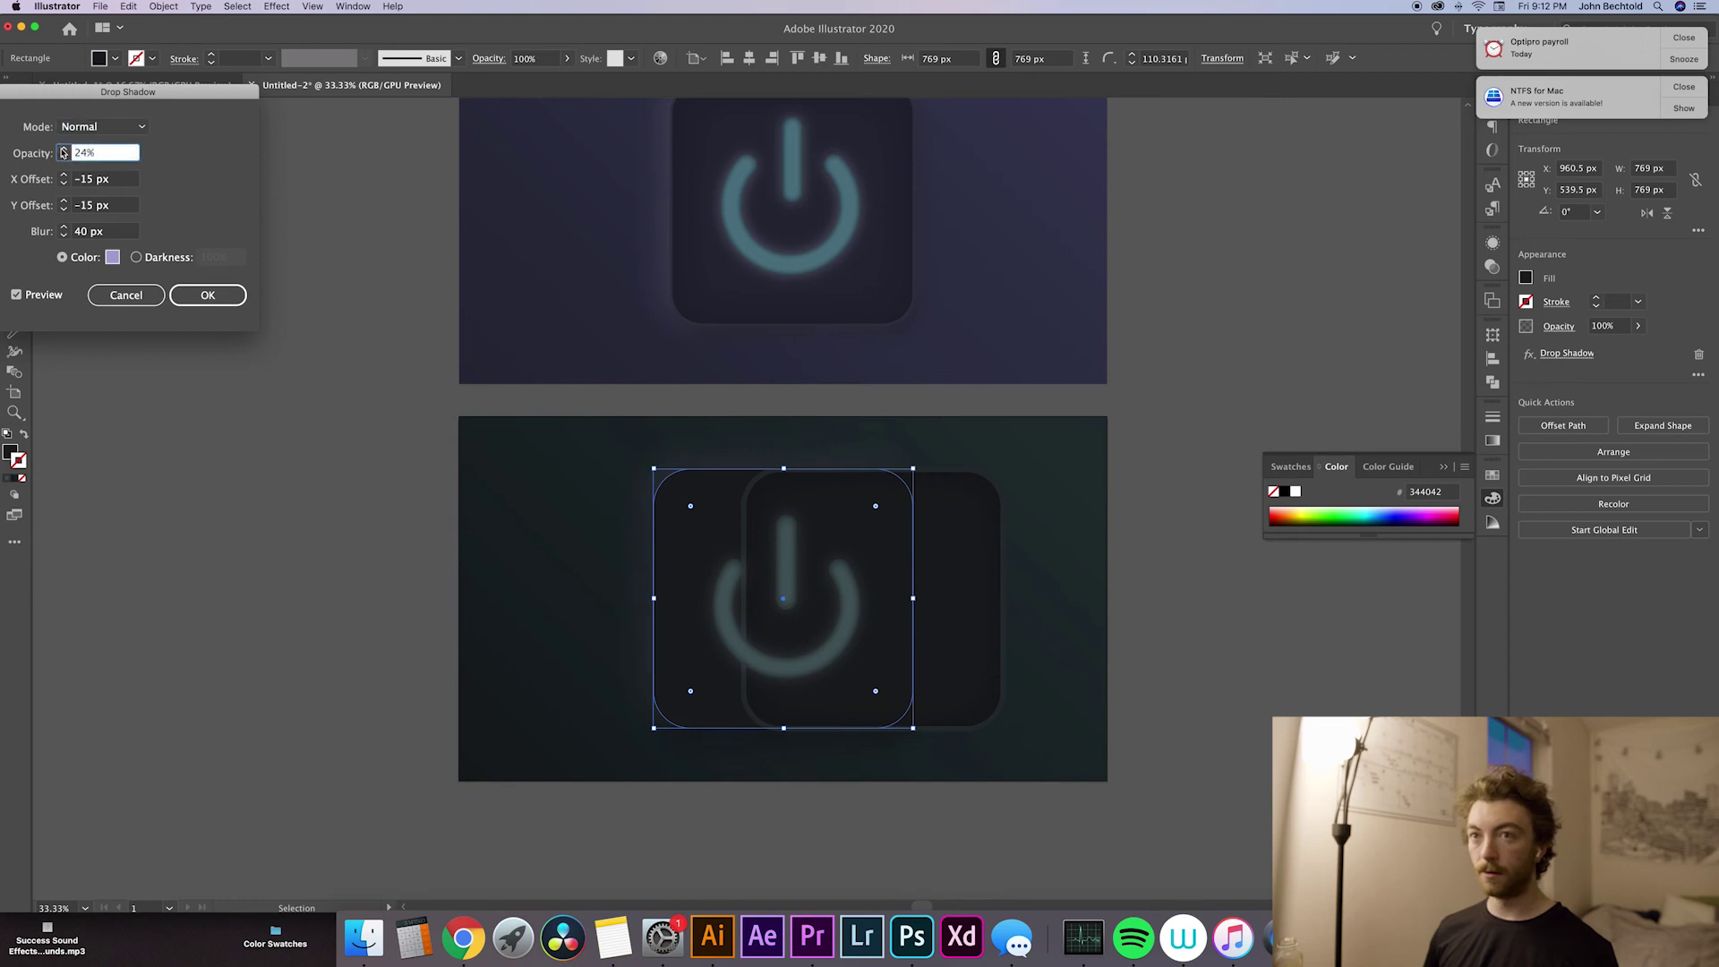
left_click(64, 149)
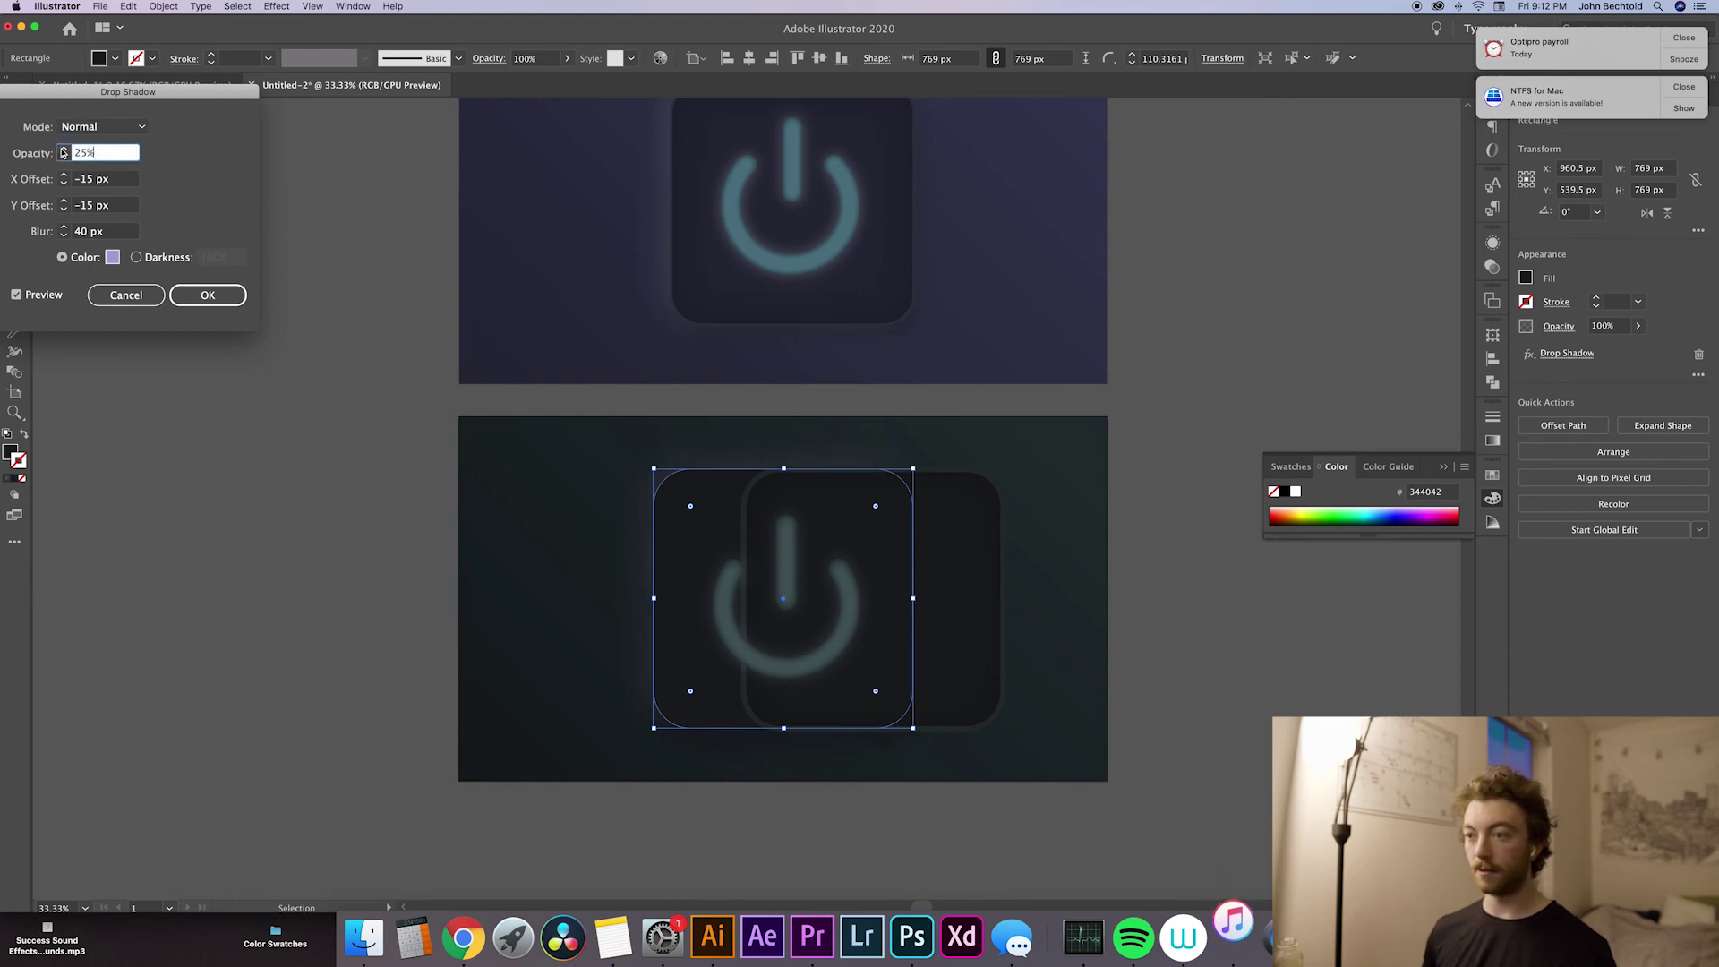
key("Return")
key("super+shift+a")
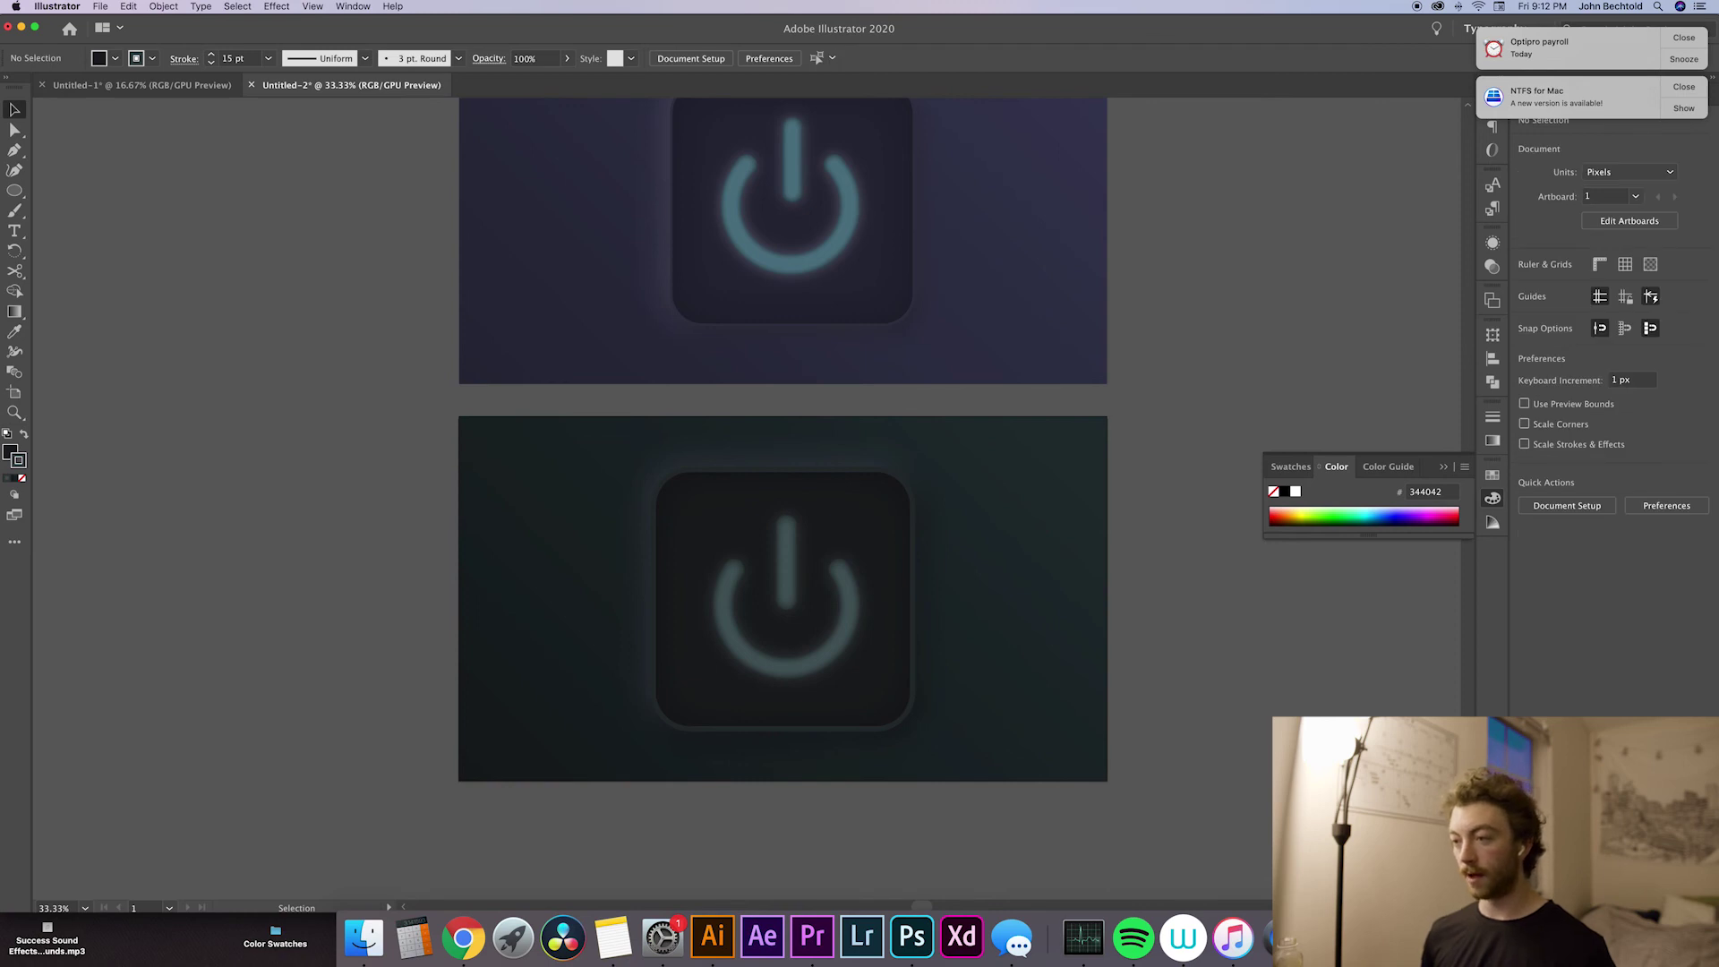
Step: Raise the power icon's Outer Glow effect opacity to 25%
left_click(892, 694)
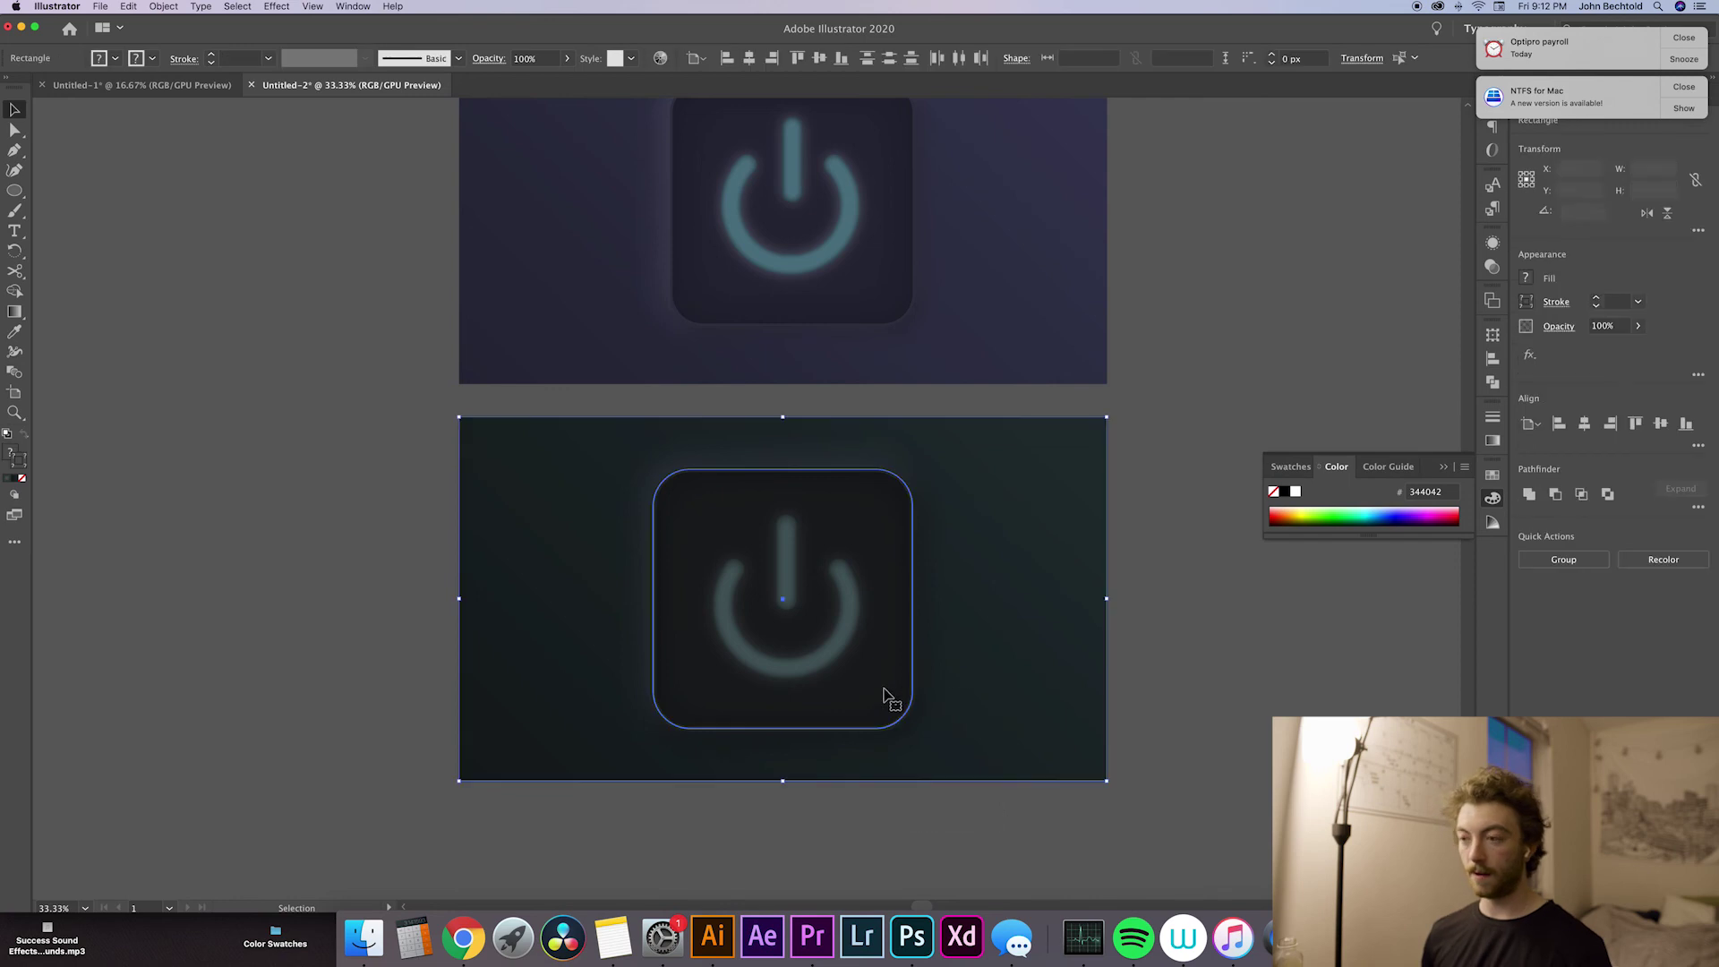
key("a")
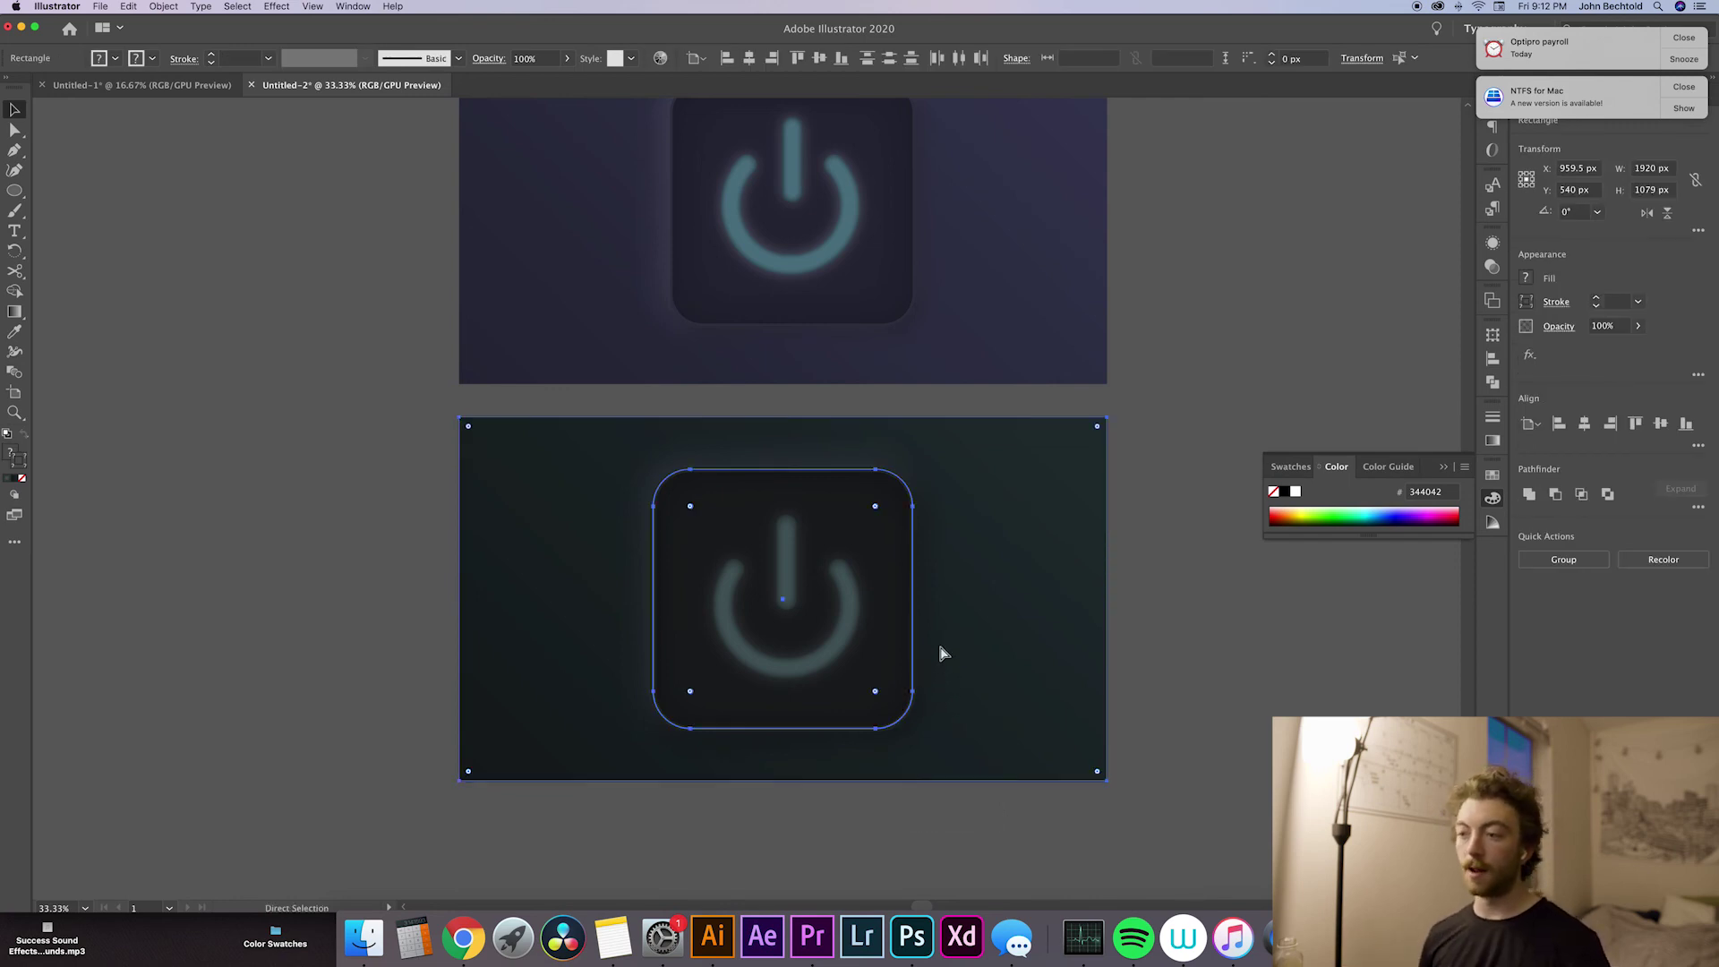
key("super+shift+a")
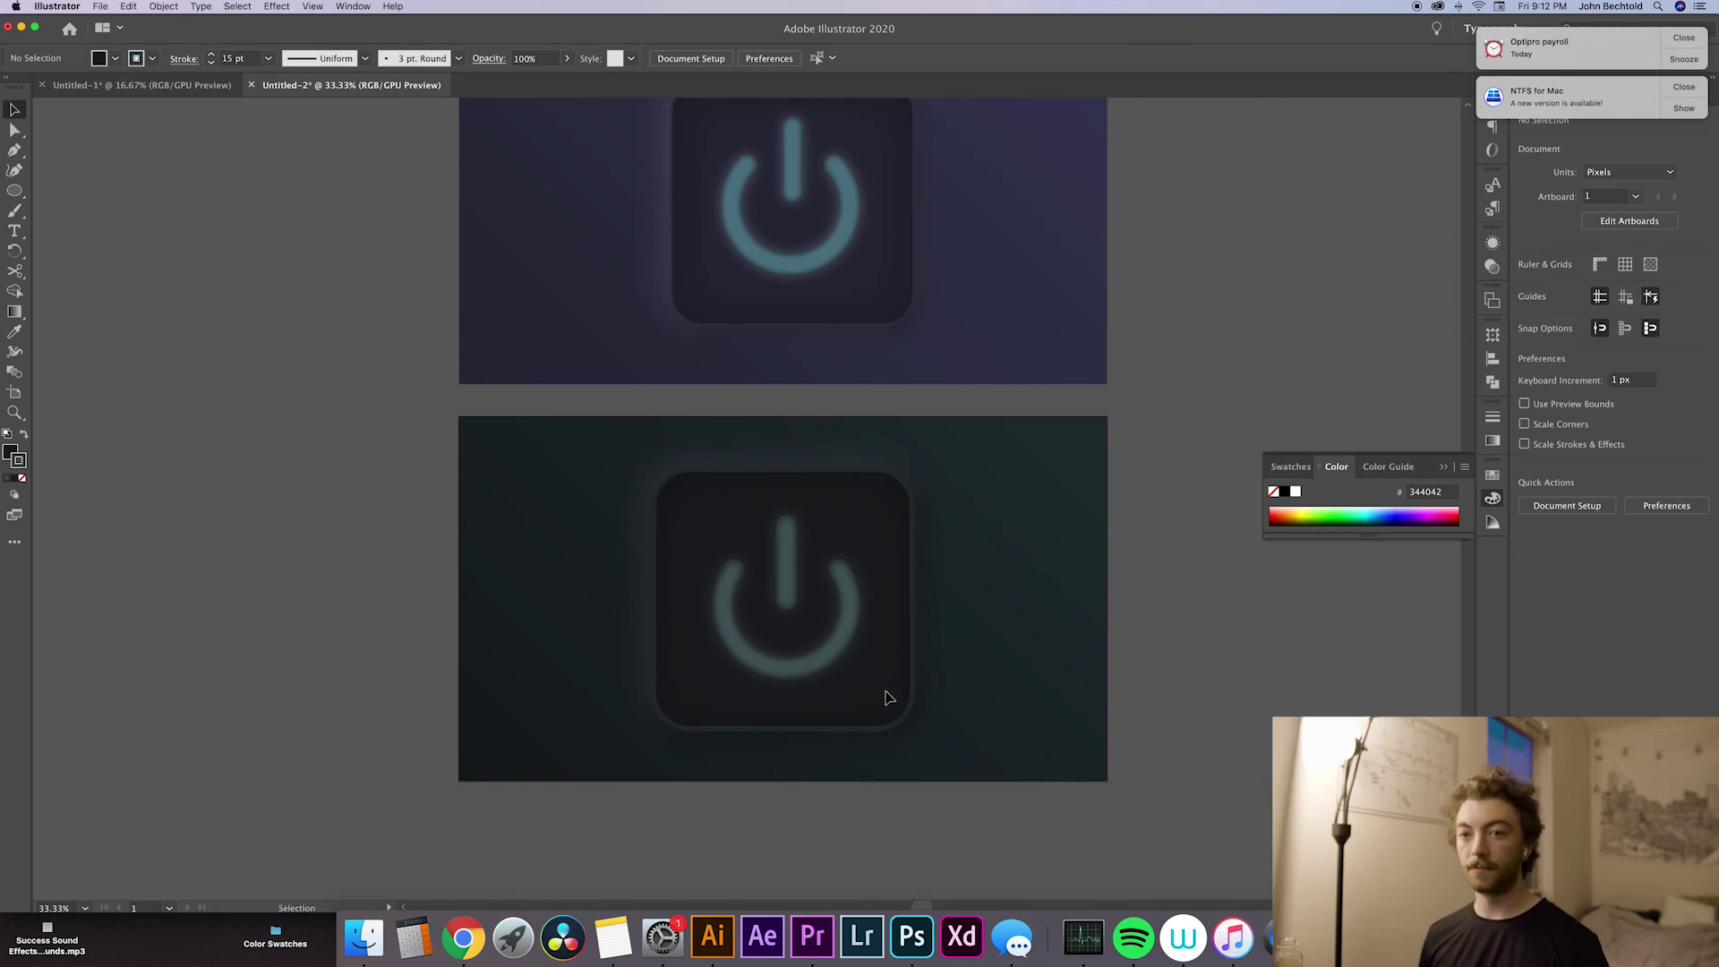
left_click(840, 582)
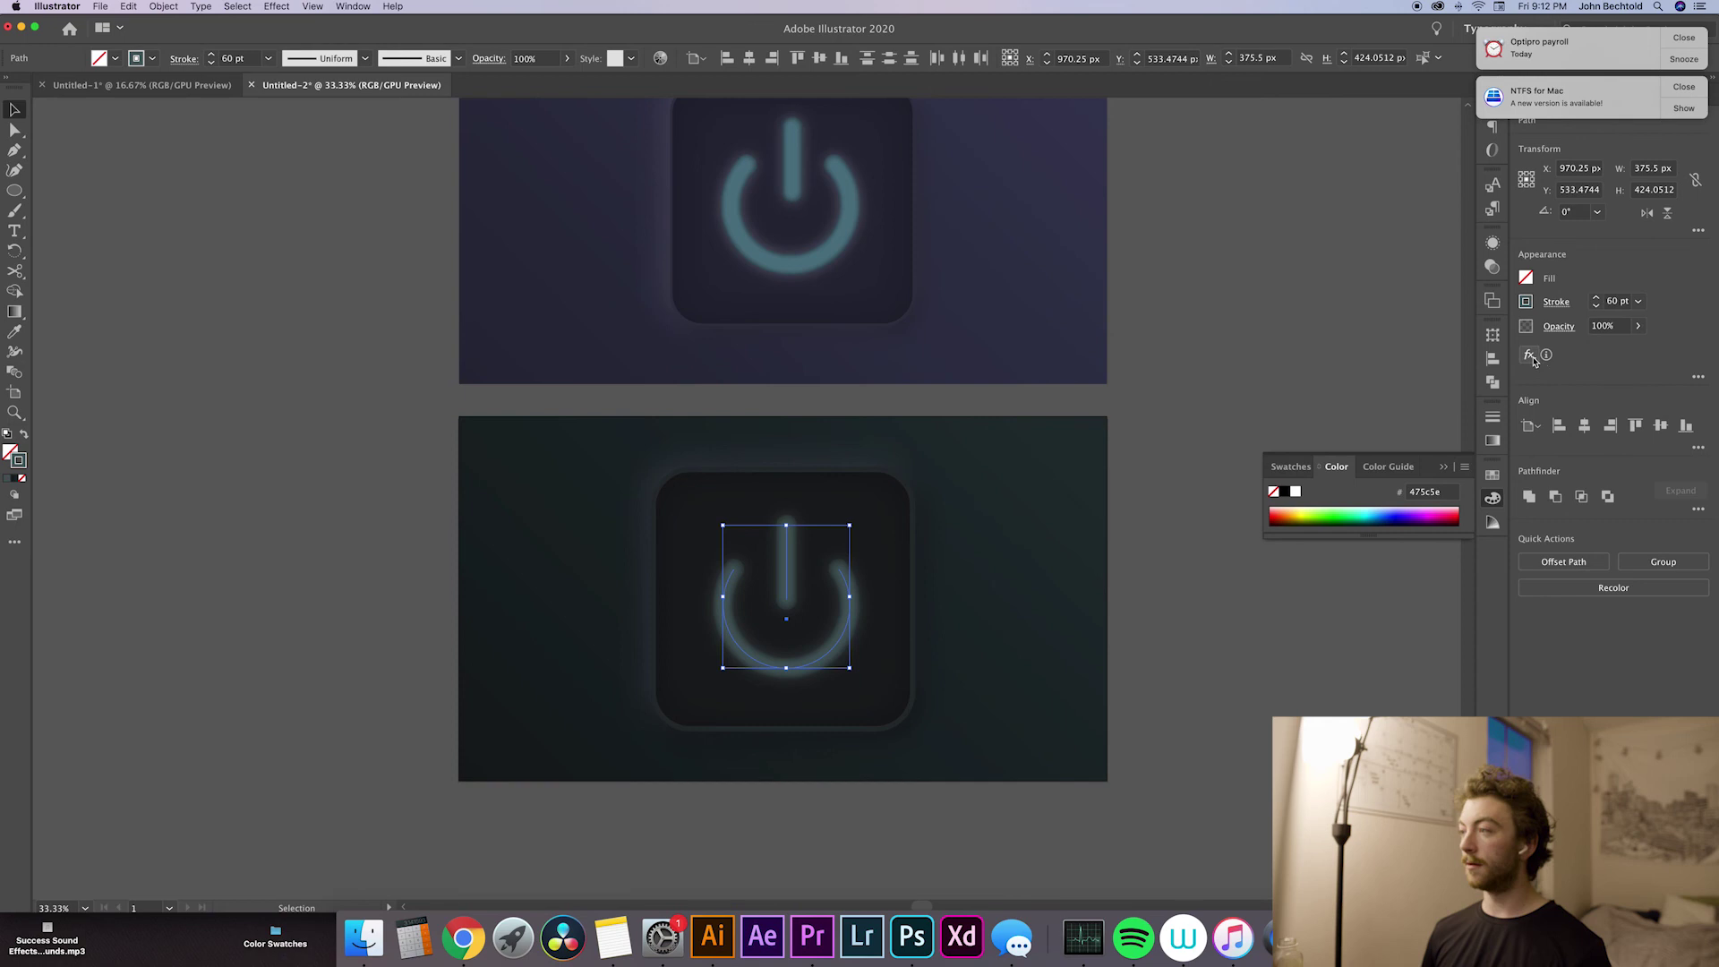
left_click(1692, 379)
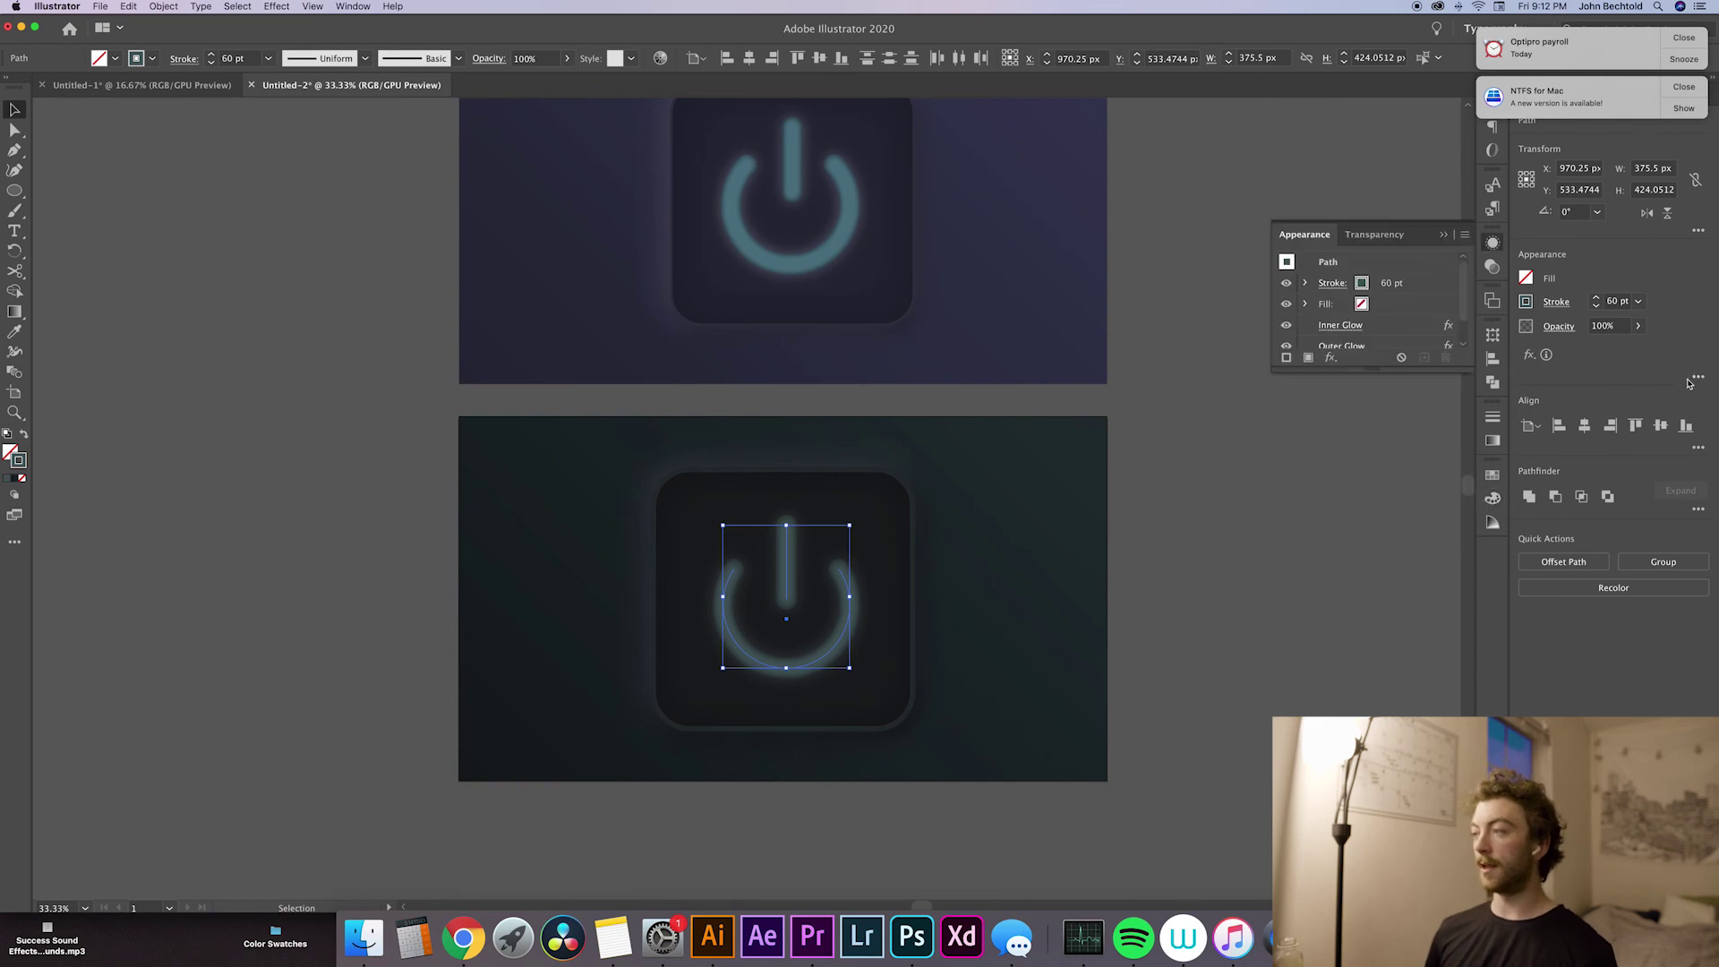
scroll(1352, 330, "down", 1)
left_click(1343, 318)
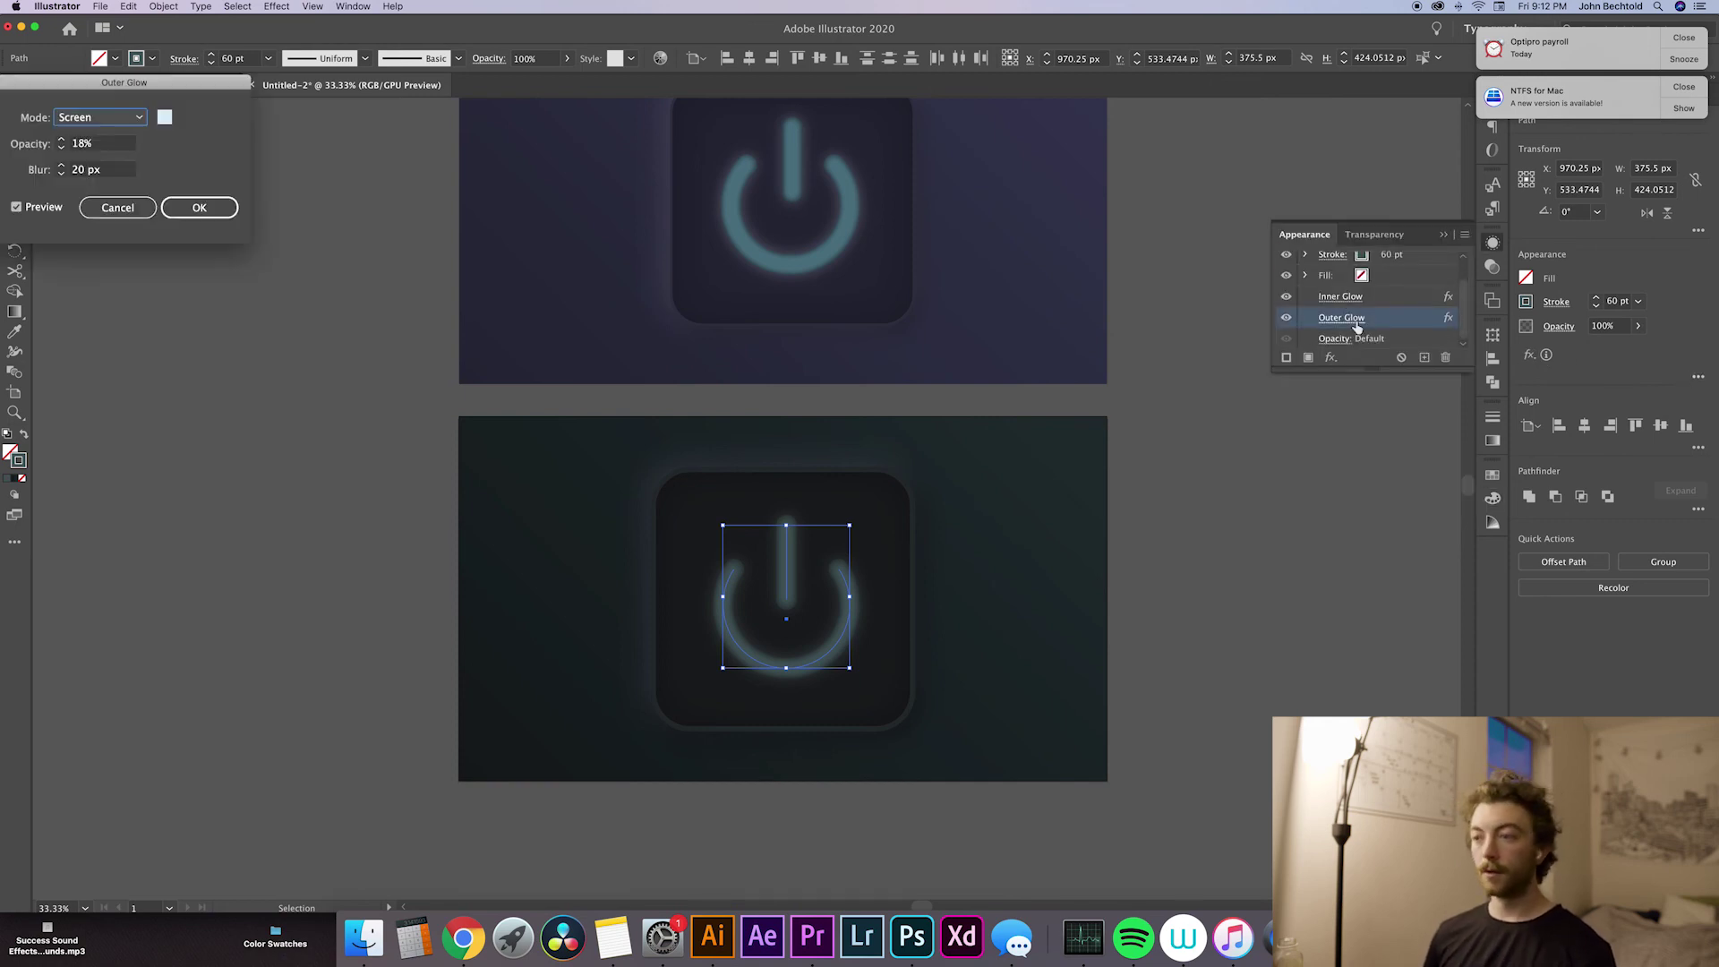
left_click(61, 140)
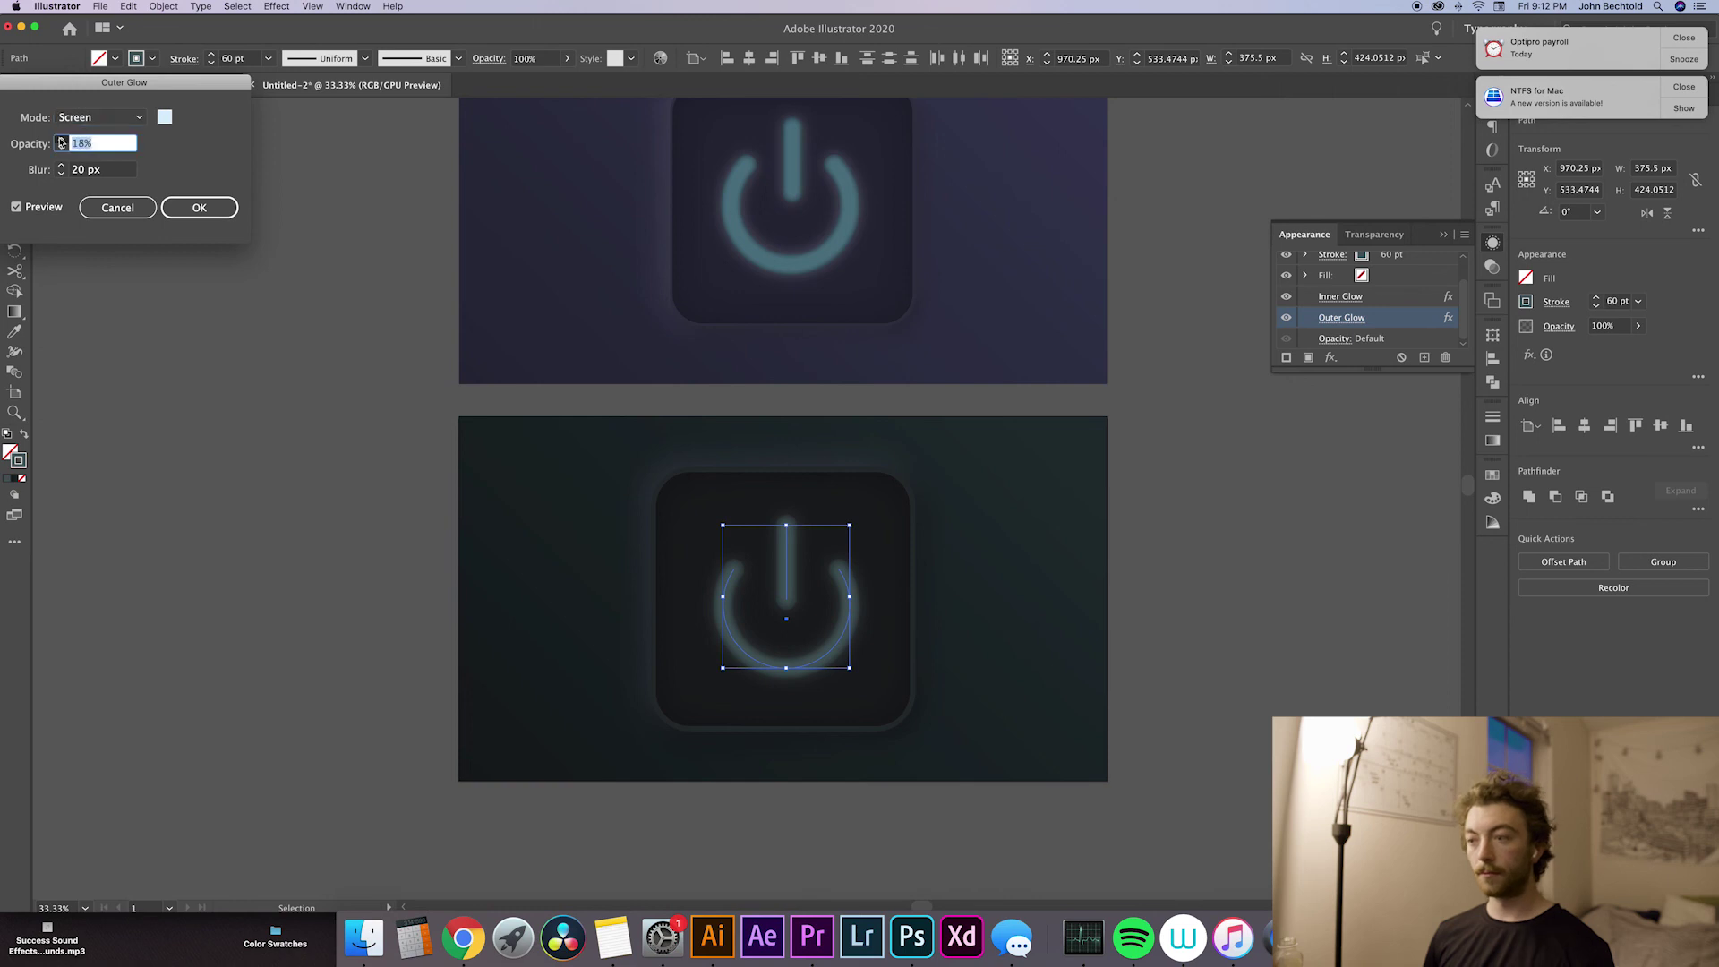
left_click(60, 139)
left_click(61, 140)
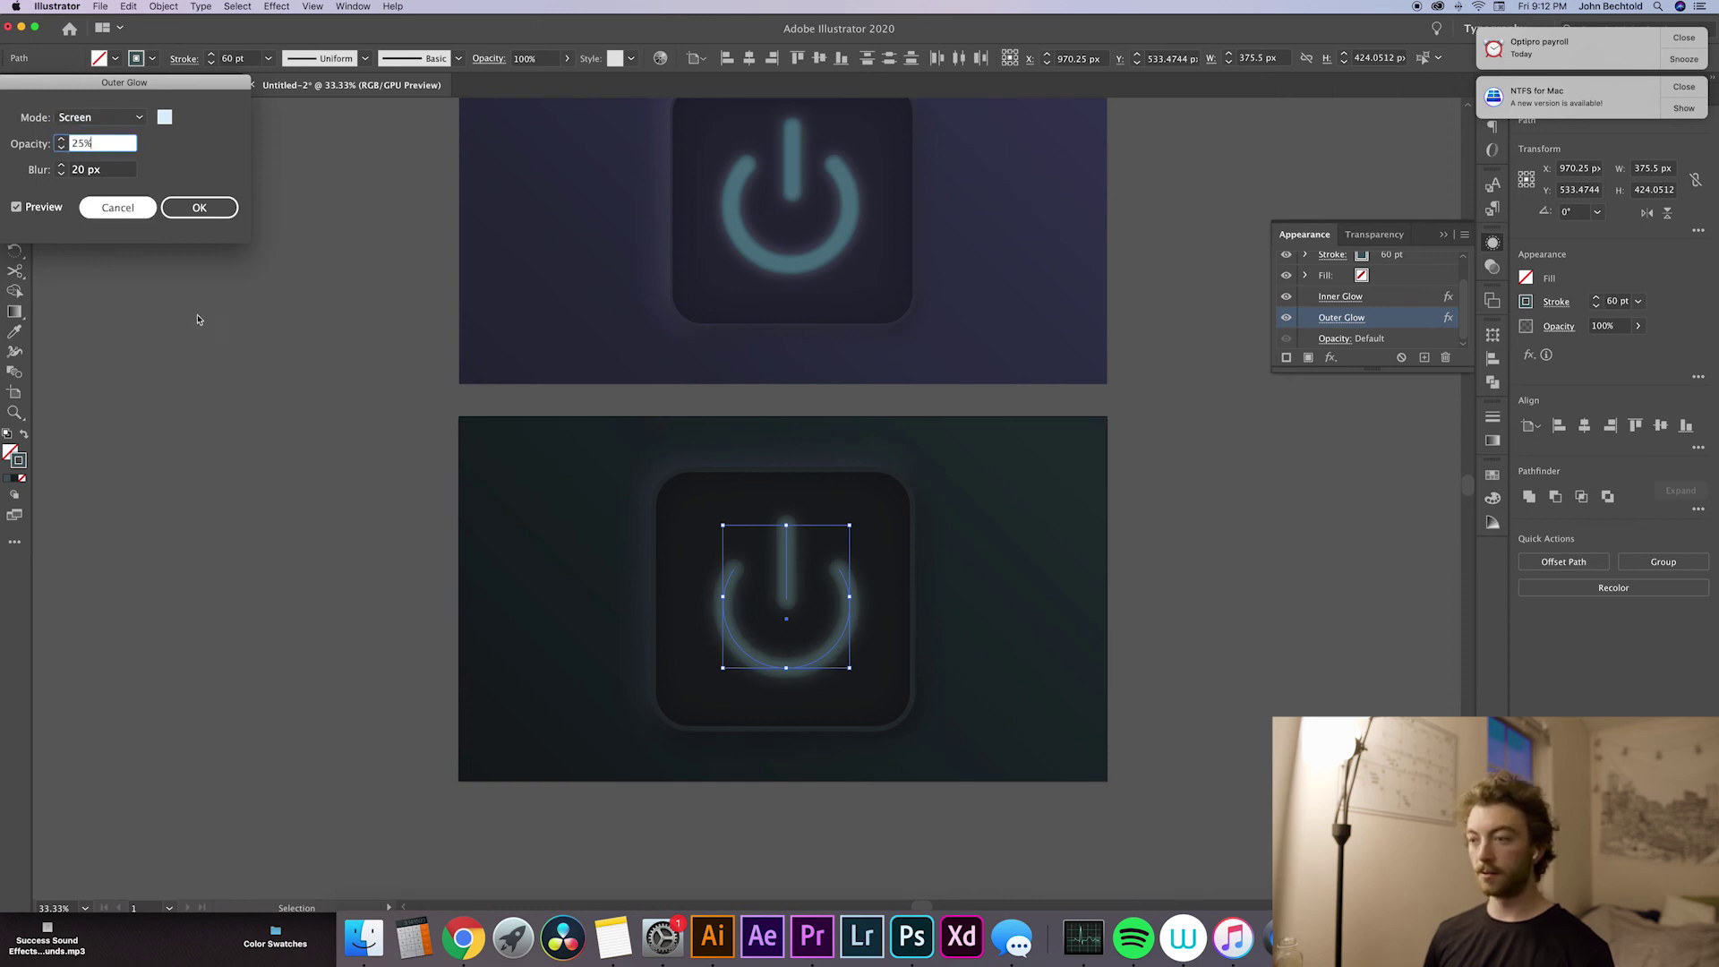
left_click(199, 213)
key("super+shift+a")
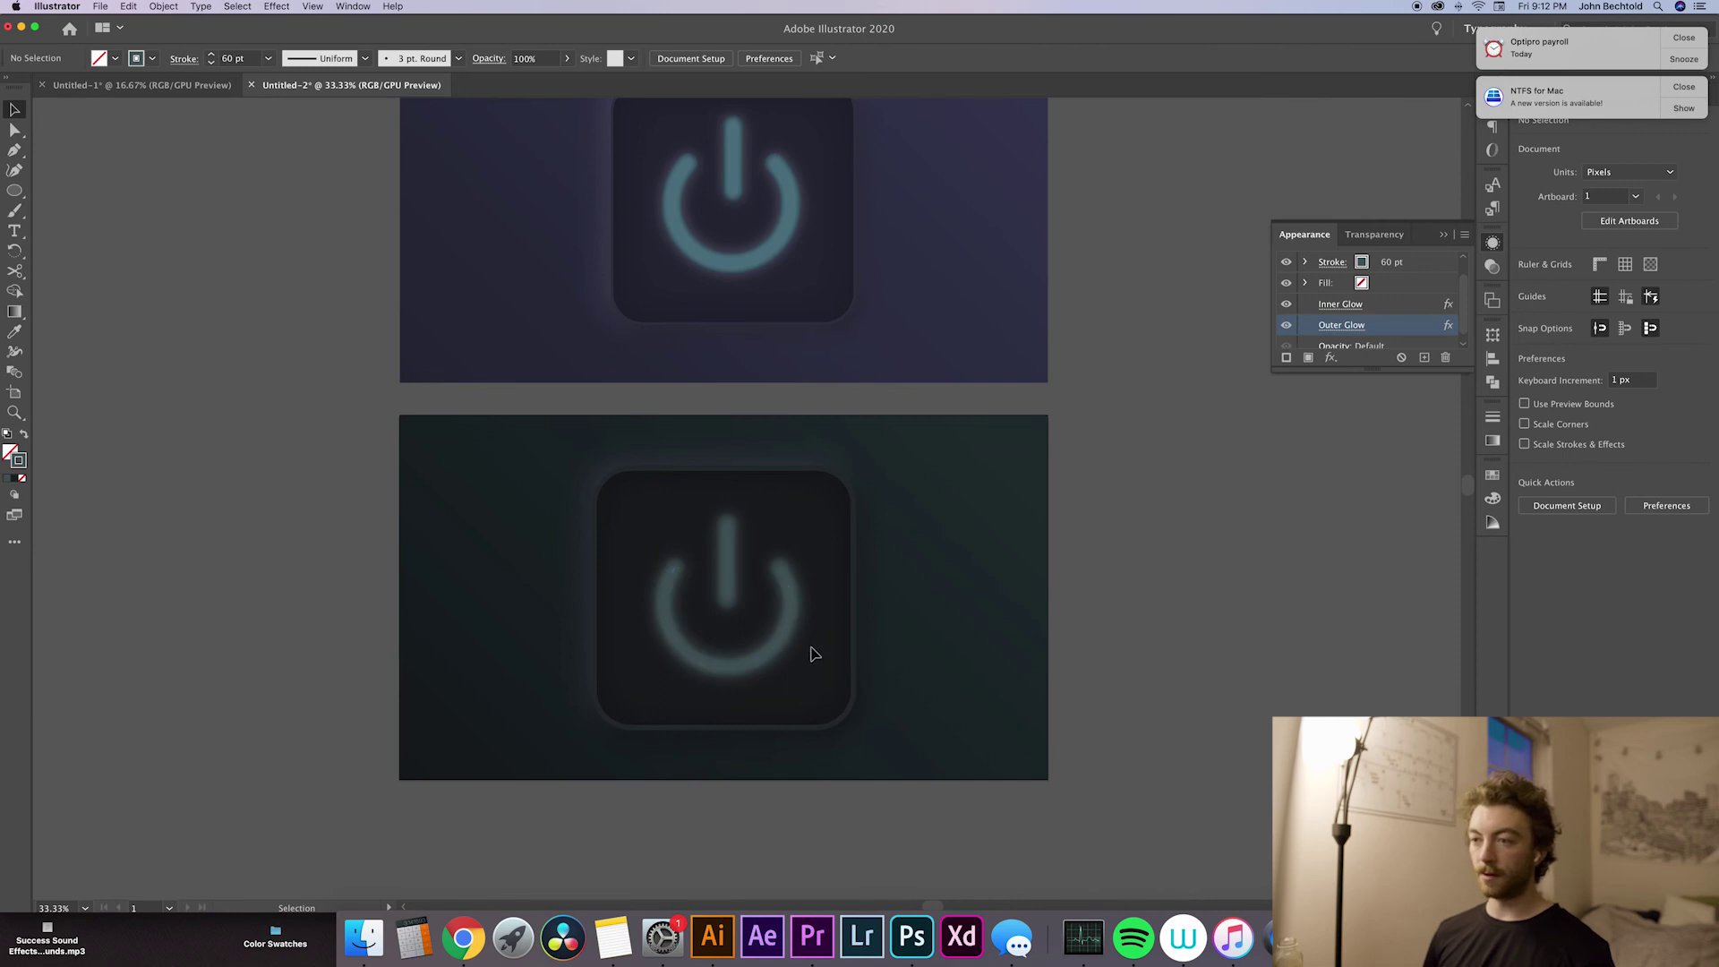
Step: Recolour the power icon's stroke to the lighter teal #5a7475
left_click_drag(723, 574, 722, 570)
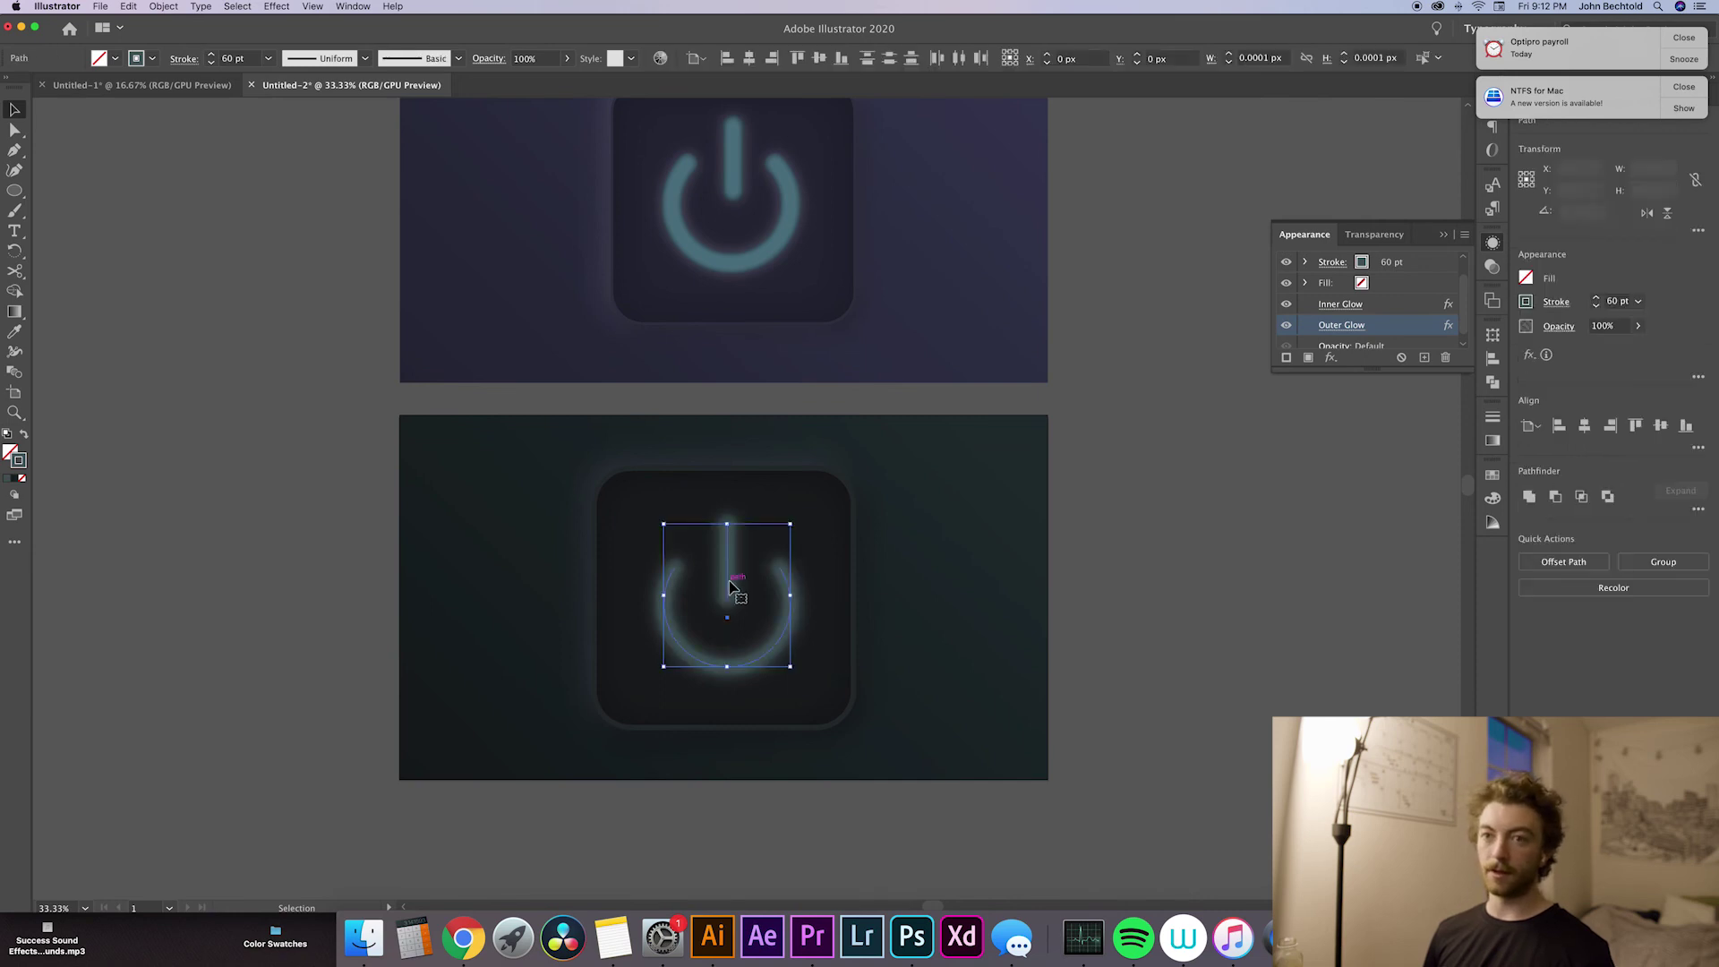
double_click(19, 460)
left_click(60, 257)
left_click_drag(60, 257, 60, 252)
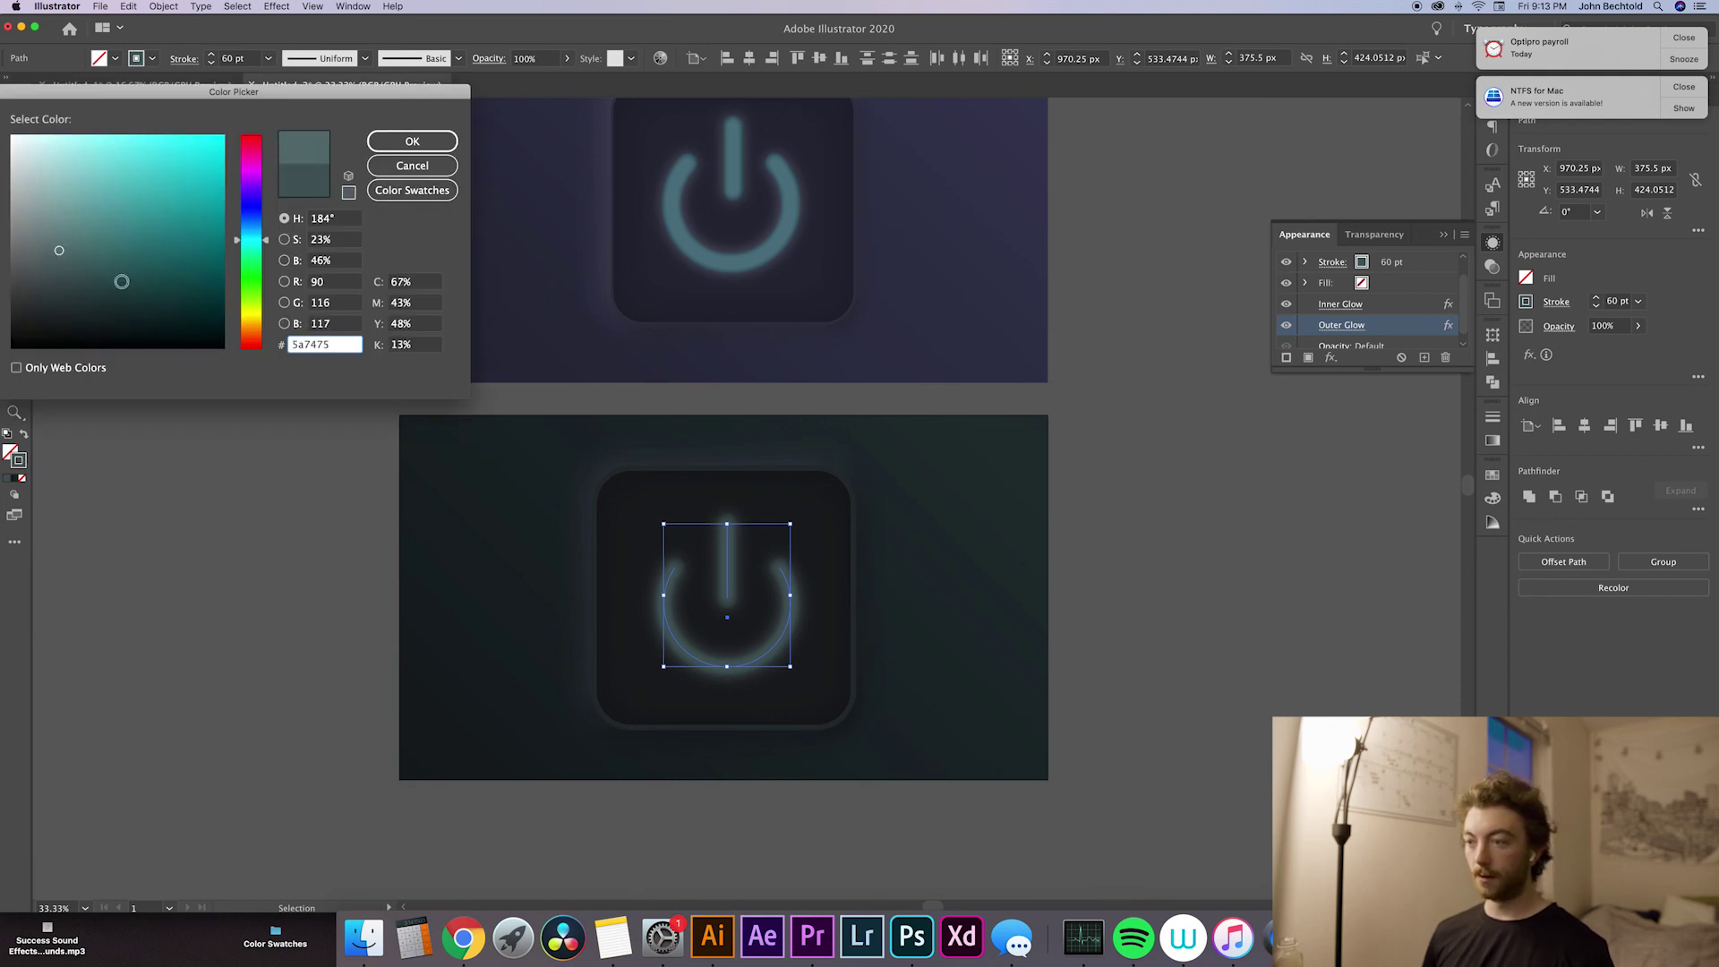
left_click(412, 141)
left_click(249, 266)
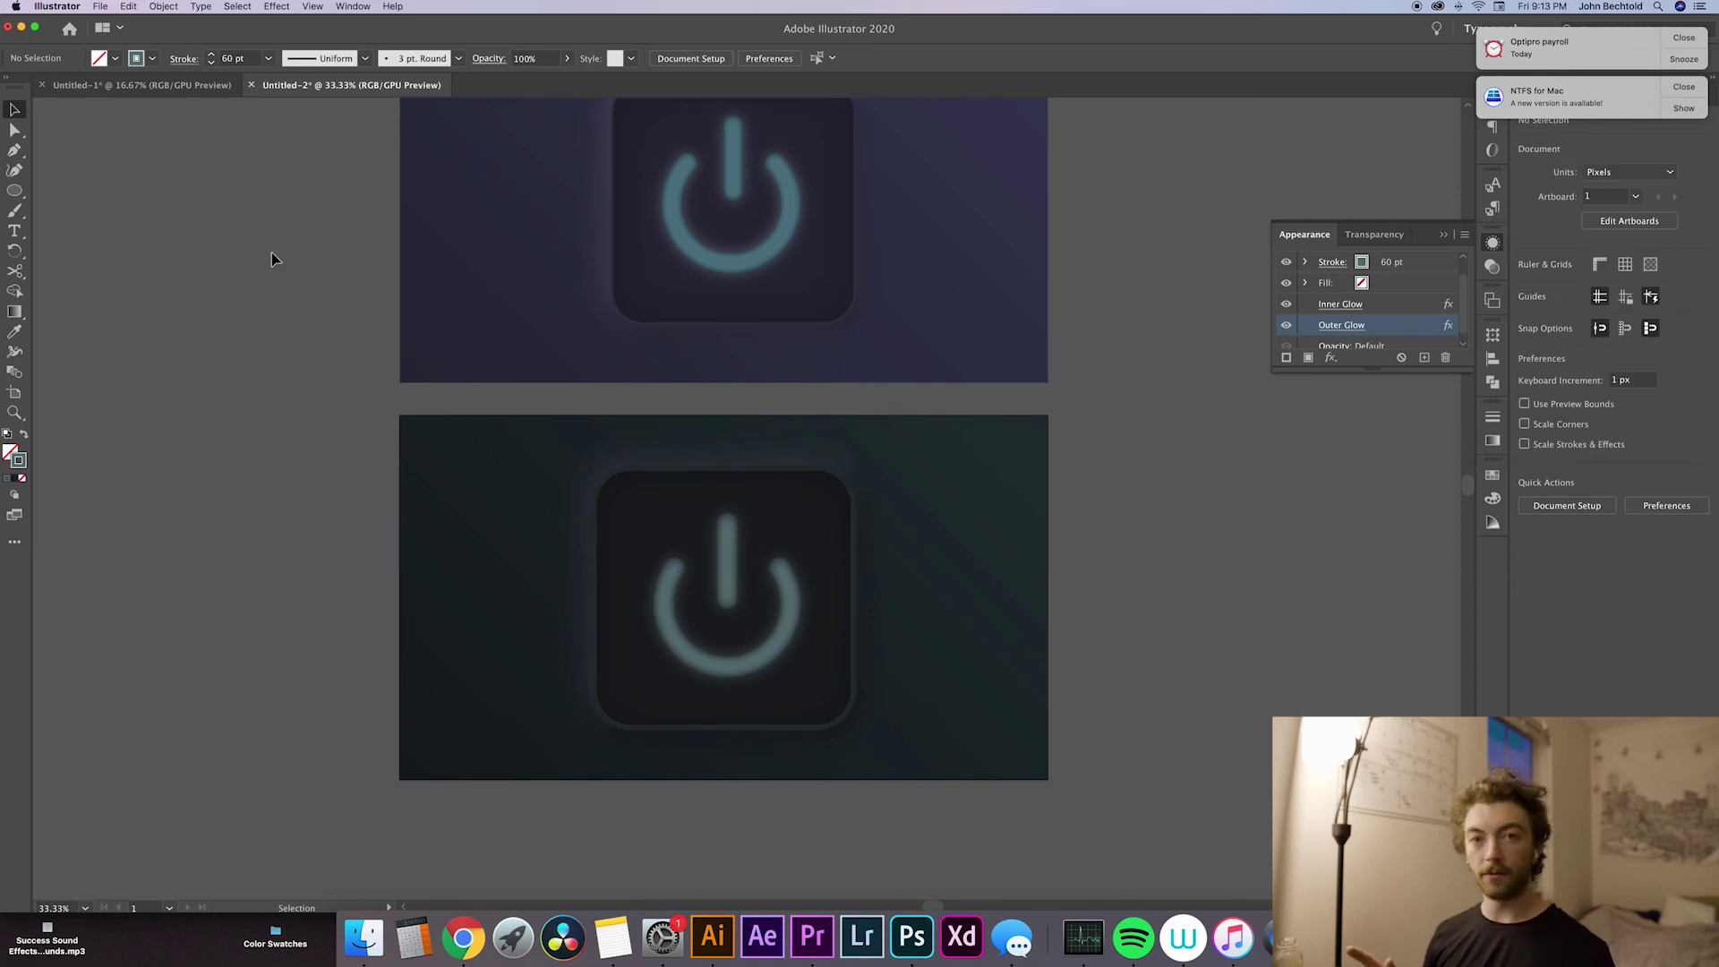
scroll(299, 282, "right", 1)
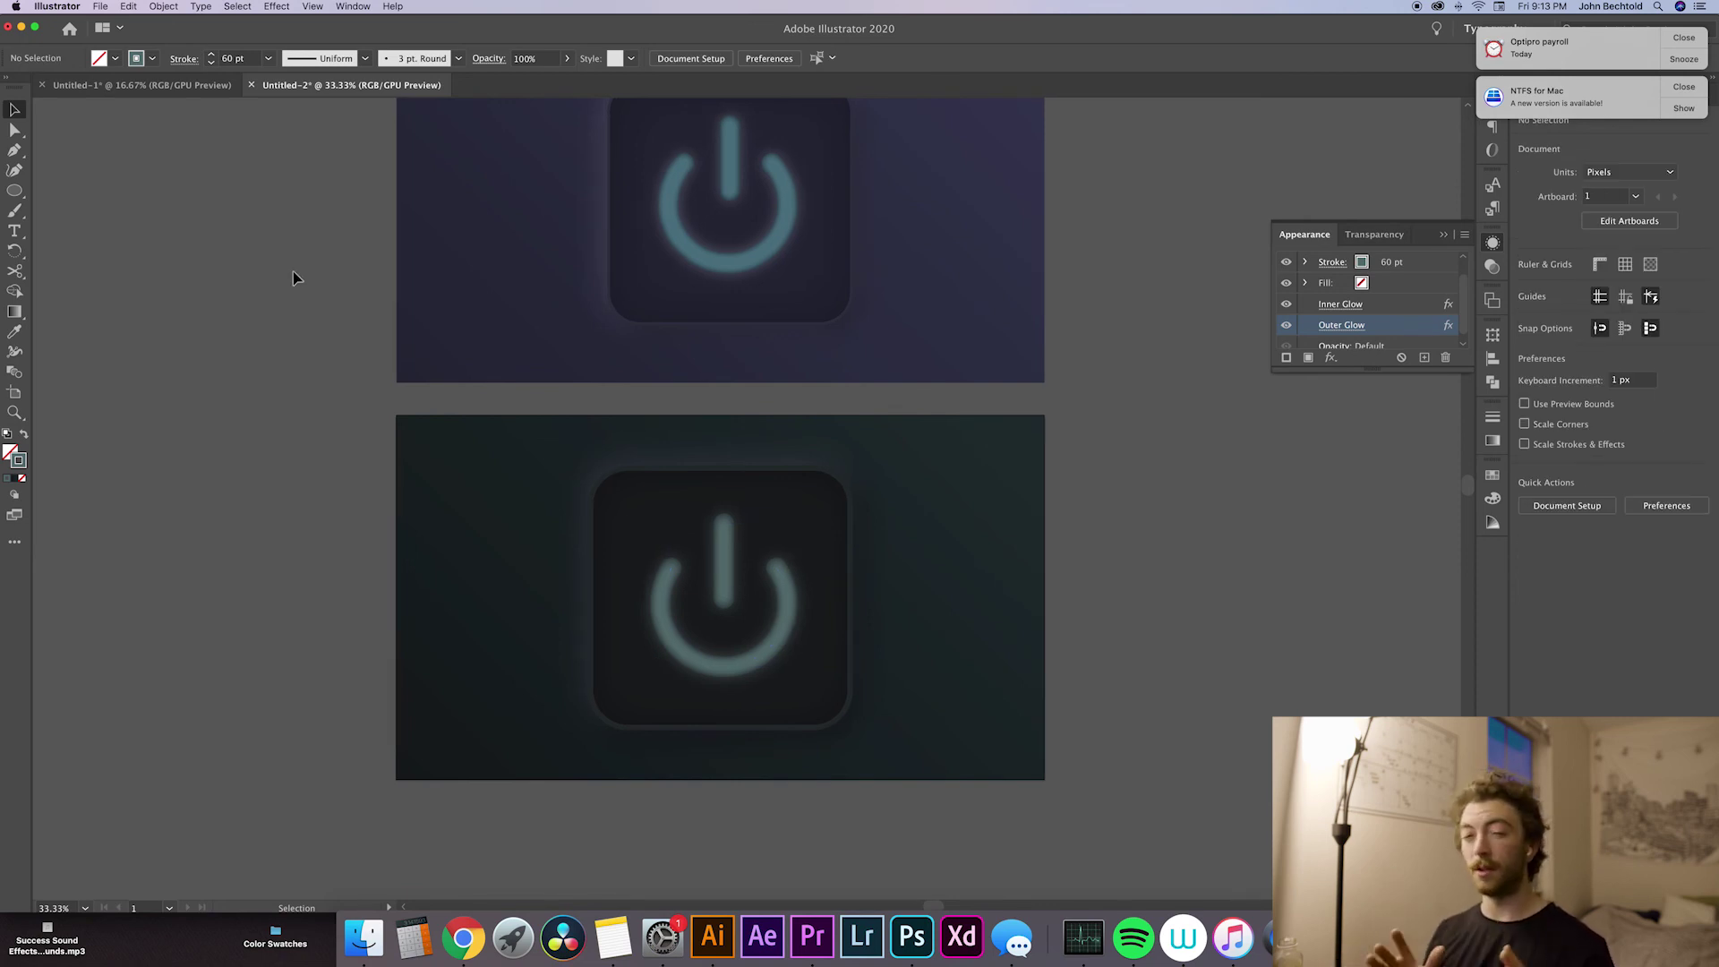